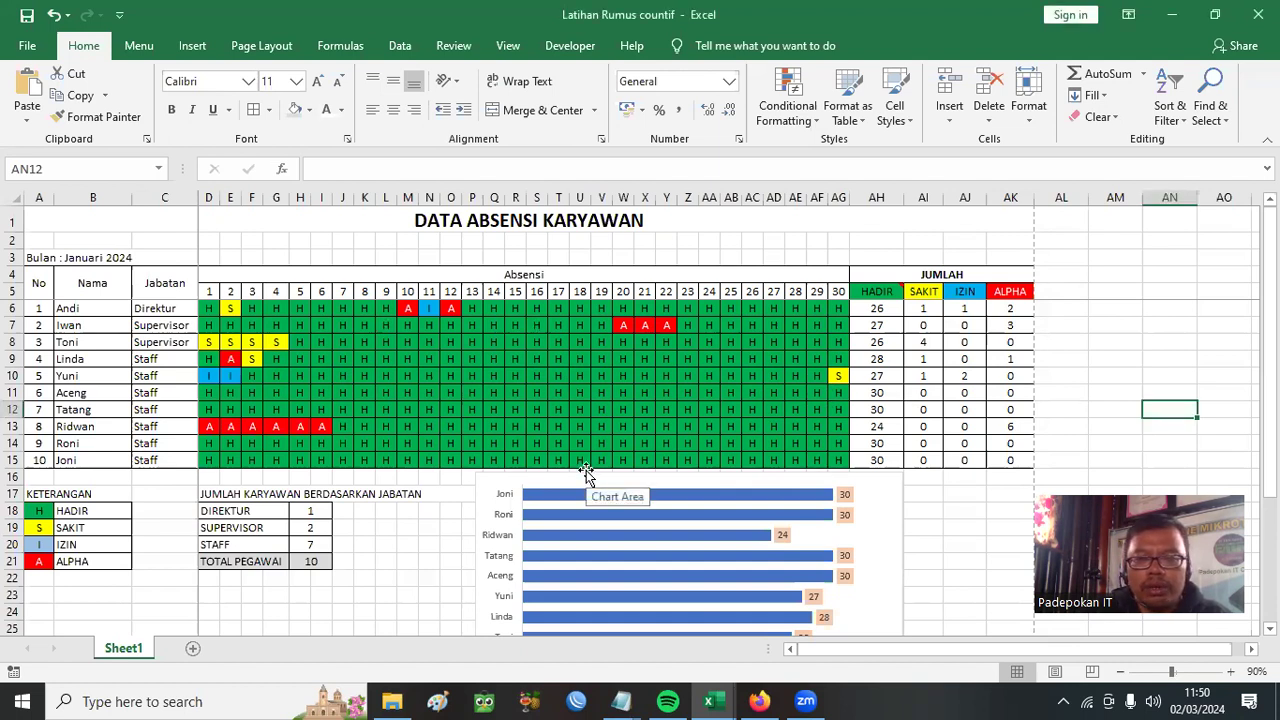
Mark the fifth employee's day 11 as I (leave) and day 15 as S (sick)
left_click(432, 378)
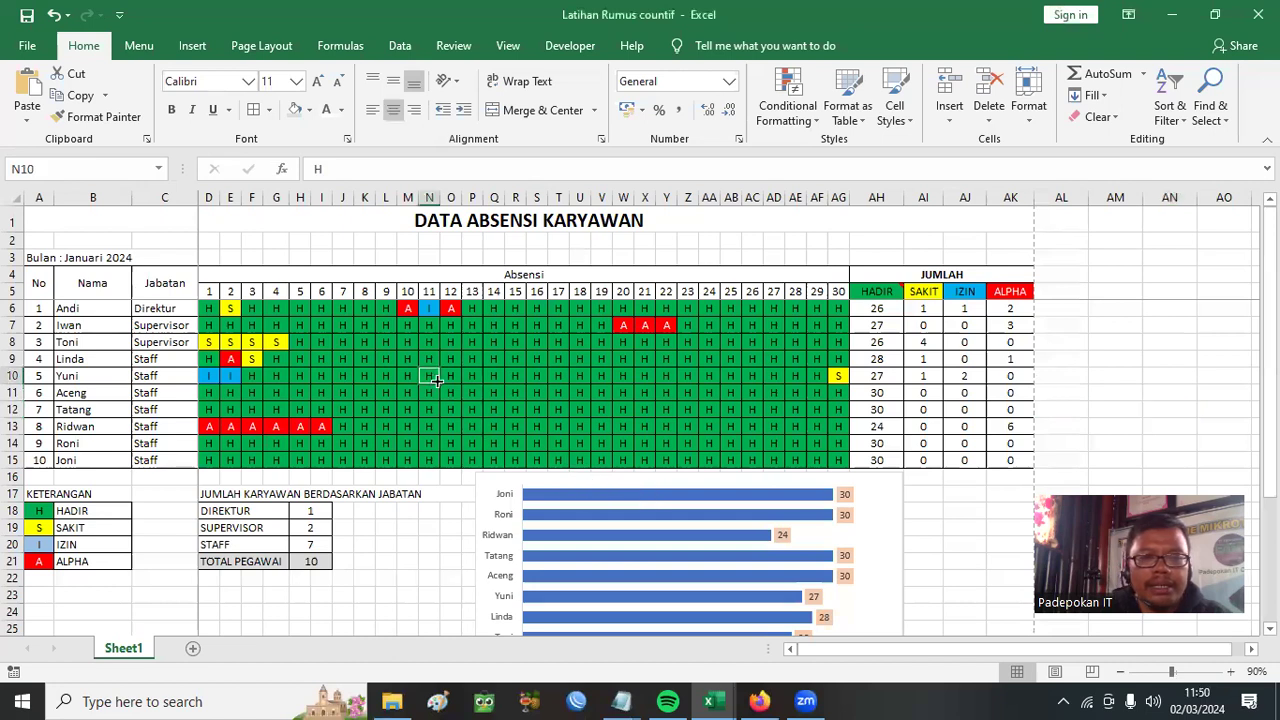
type("I")
left_click(515, 377)
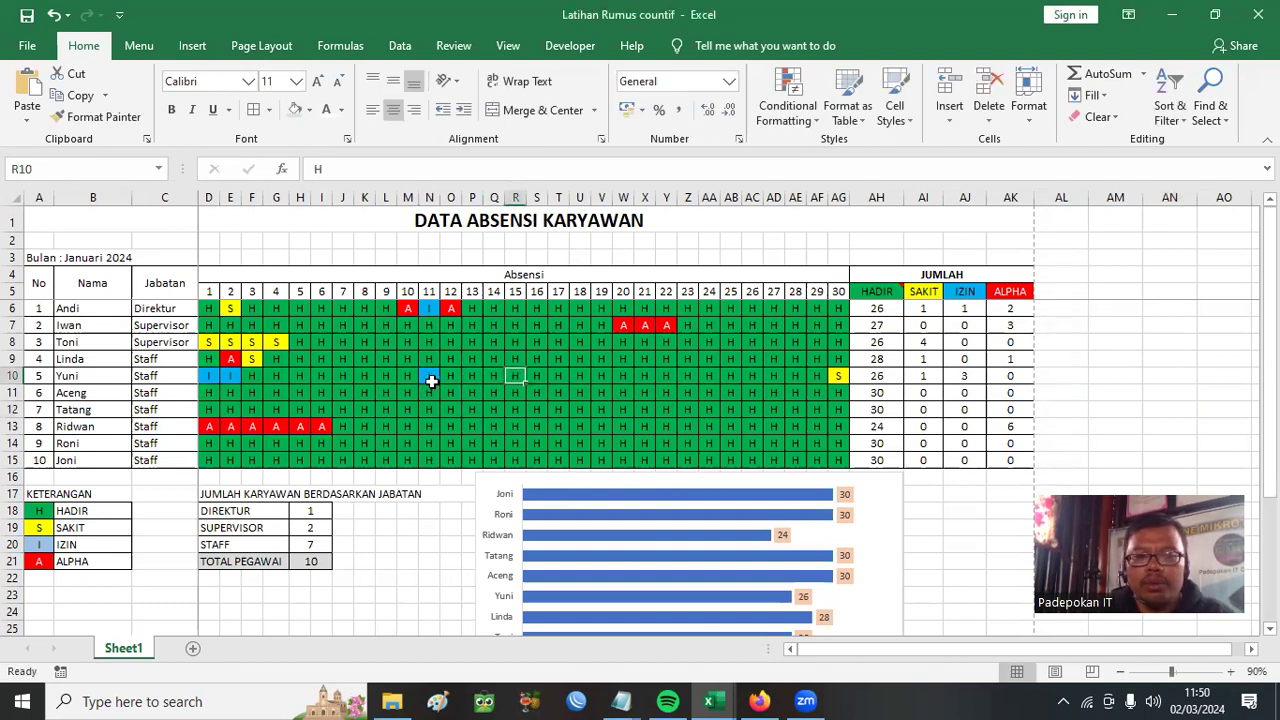
type("s")
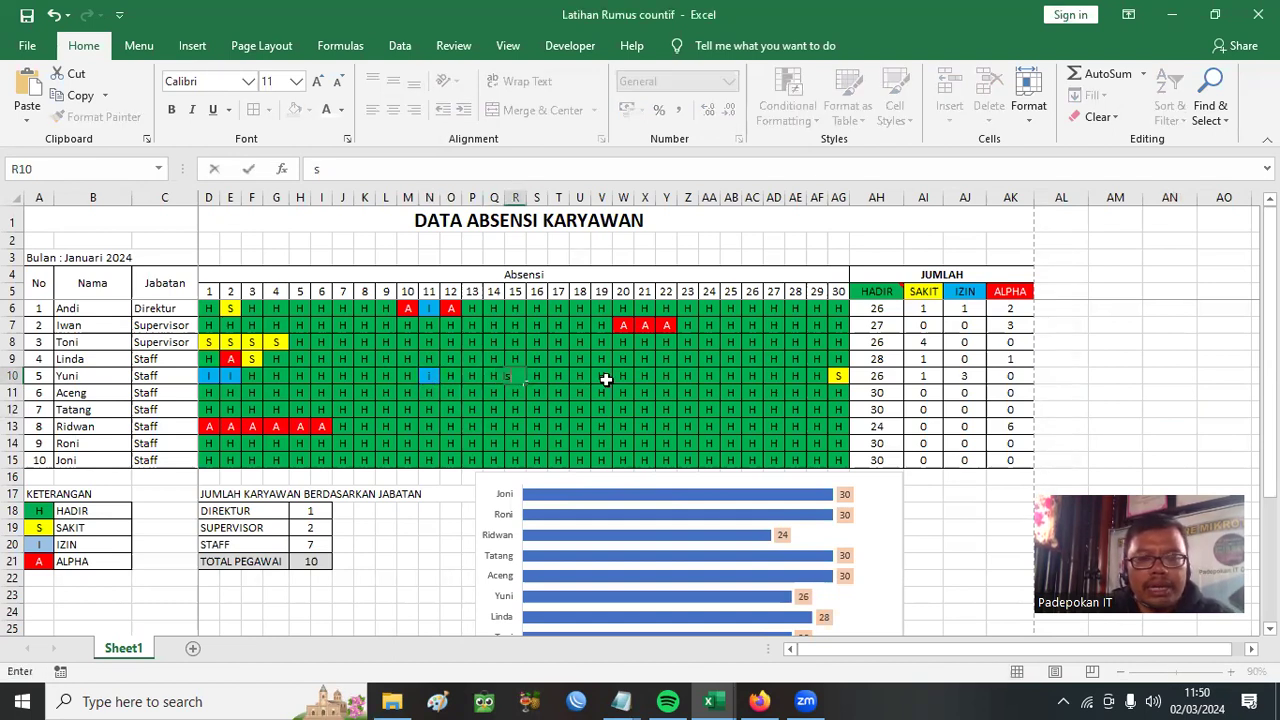
left_click(580, 392)
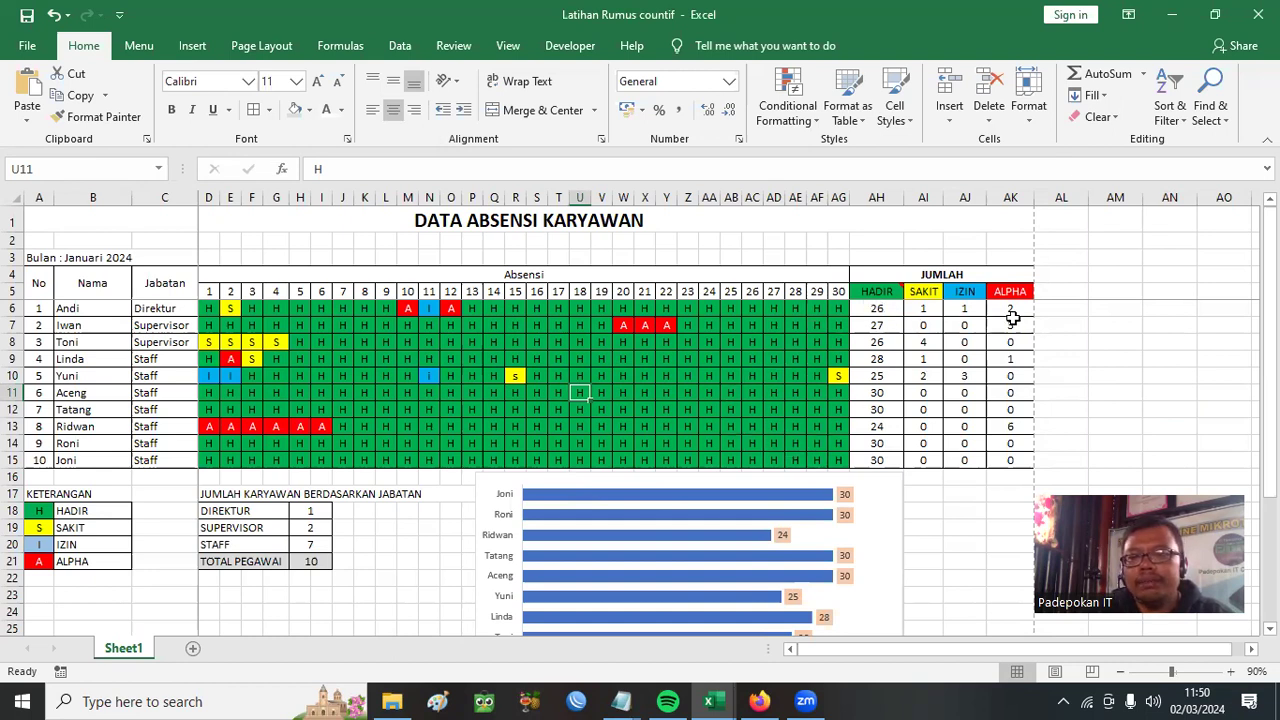
left_click(877, 309)
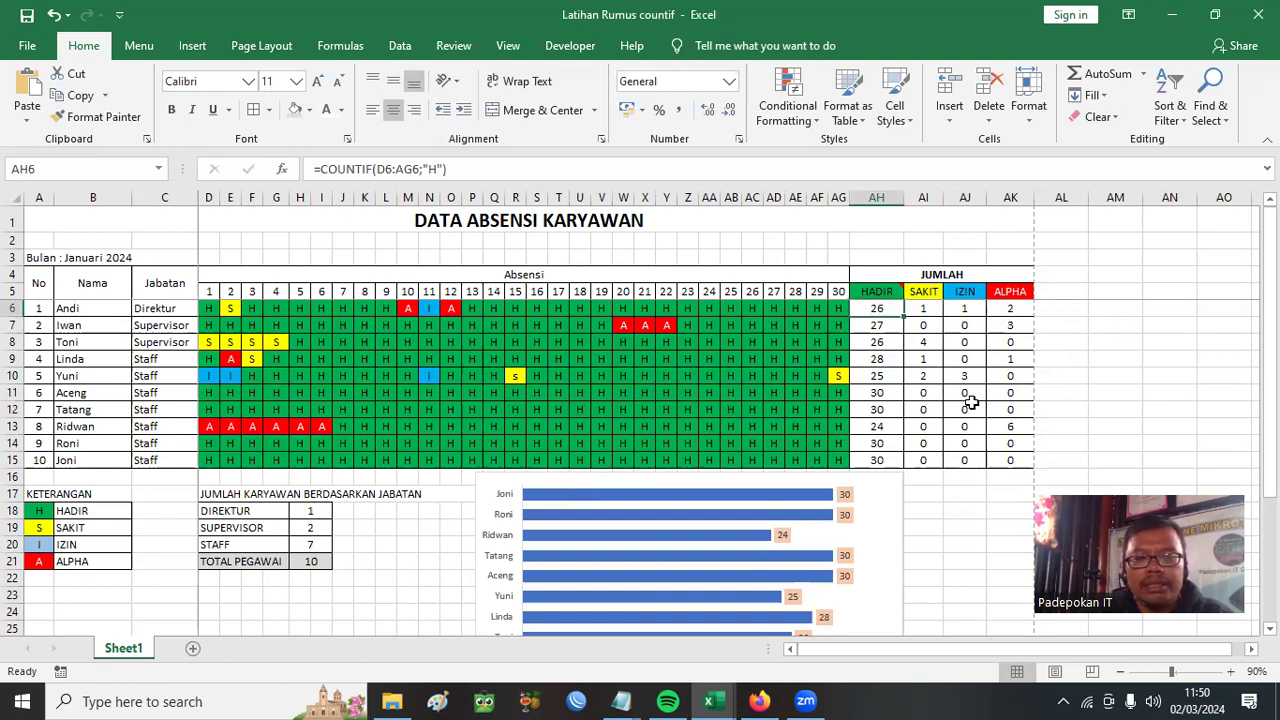
scroll(972, 401, "down", 2)
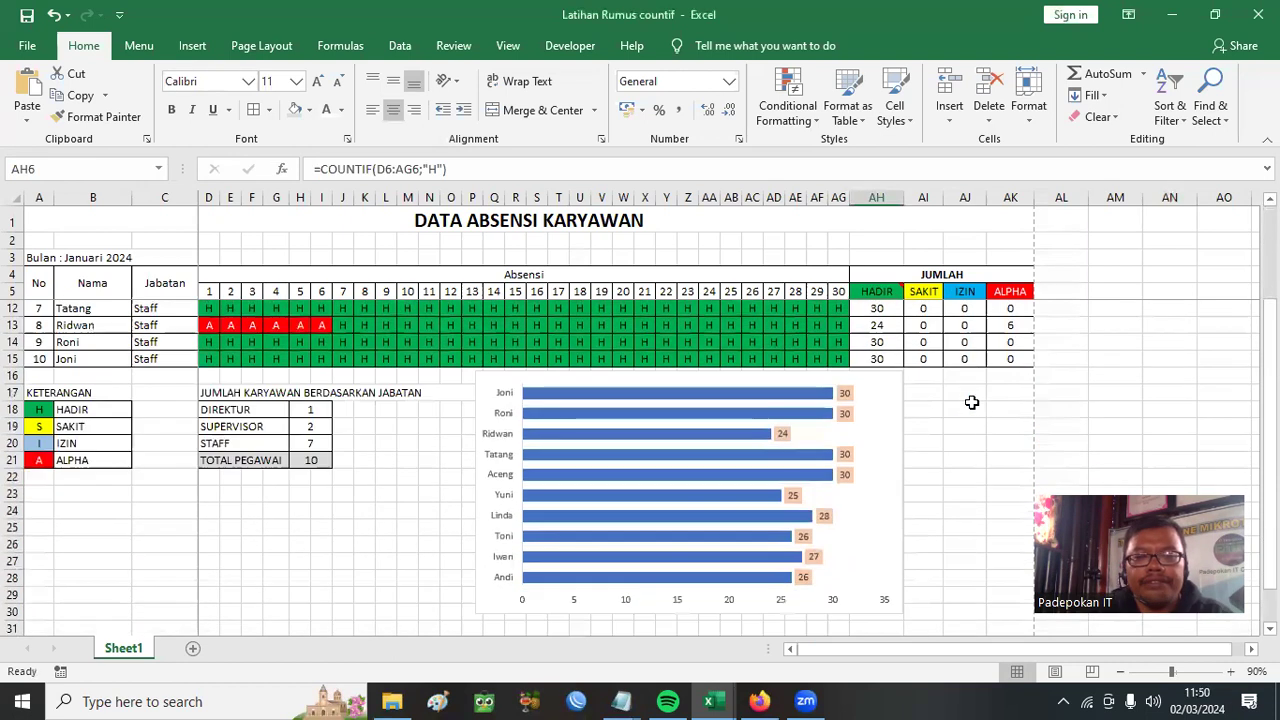
left_click(901, 393)
scroll(1014, 394, "up", 2)
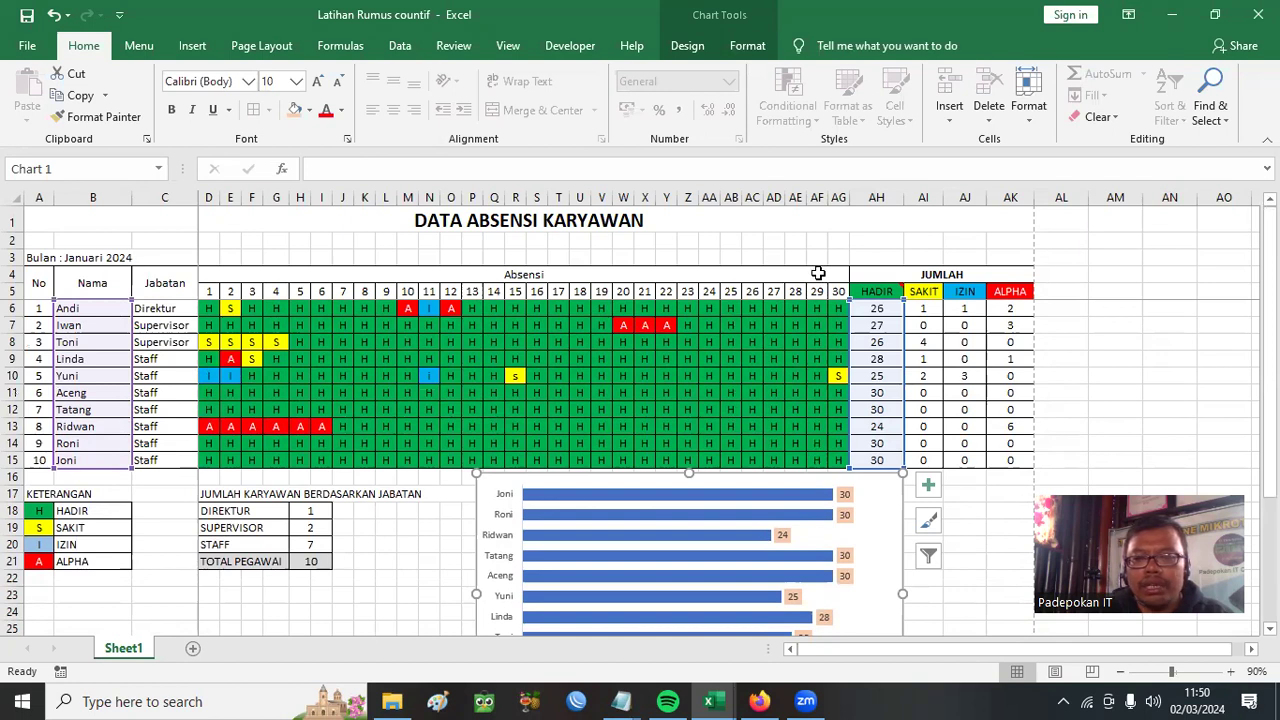
left_click(739, 258)
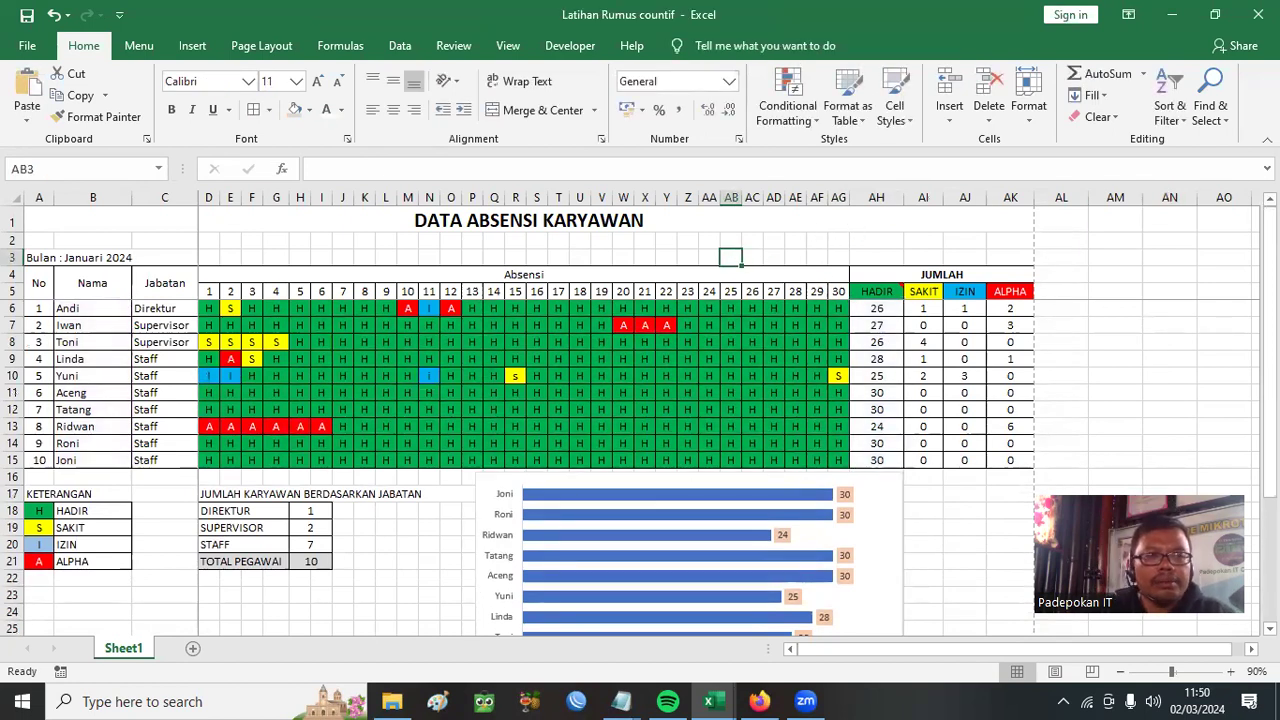
Create a new blank workbook and zoom the sheet in to 120%
left_click(27, 45)
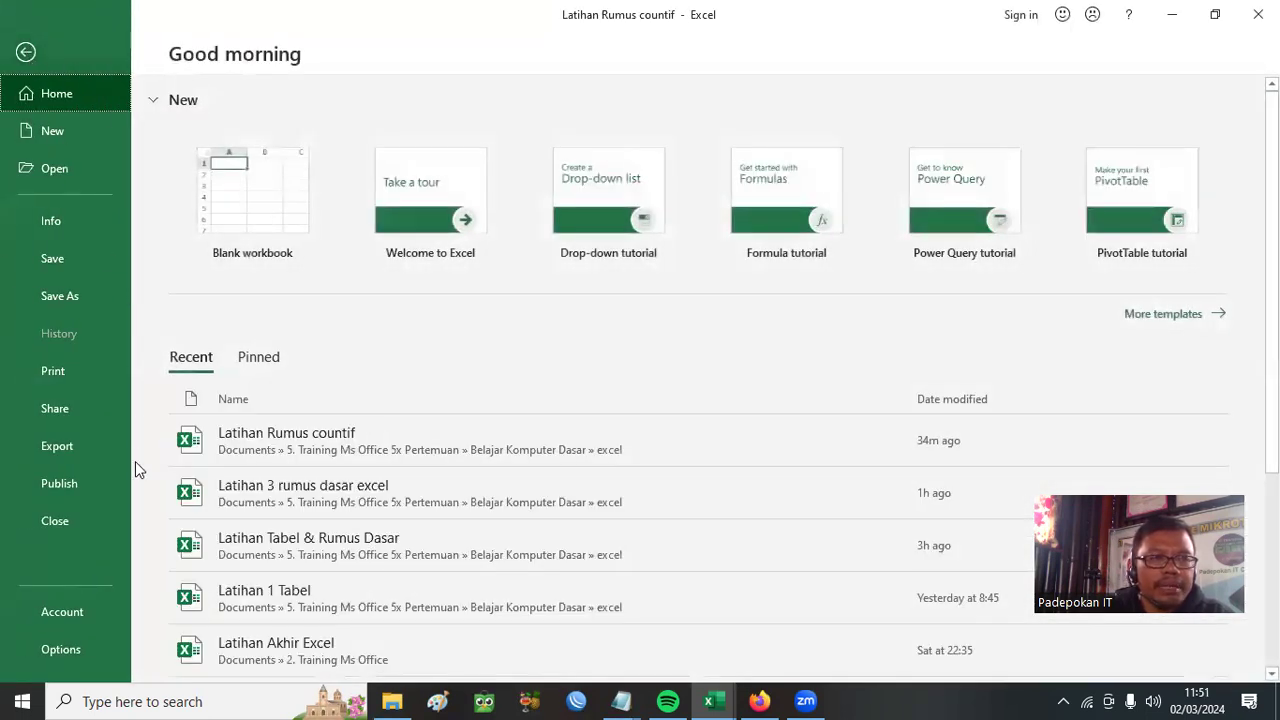
left_click(81, 139)
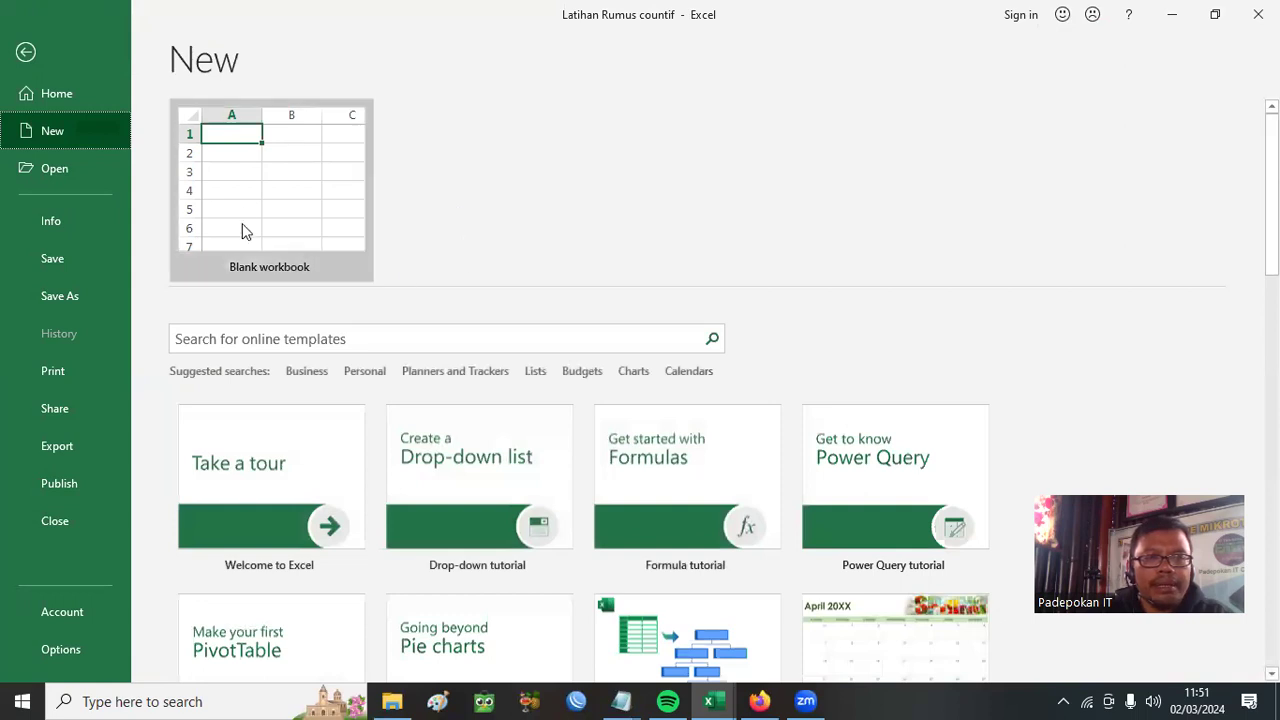
left_click(300, 188)
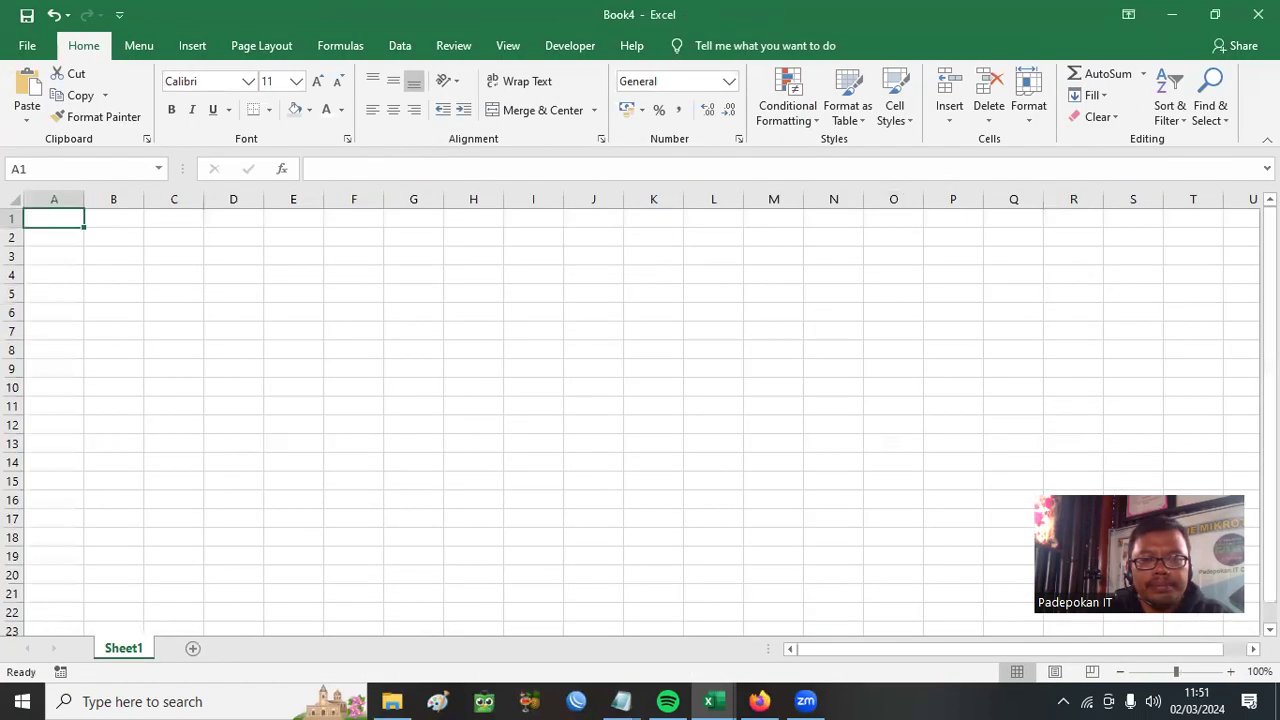
left_click(784, 343)
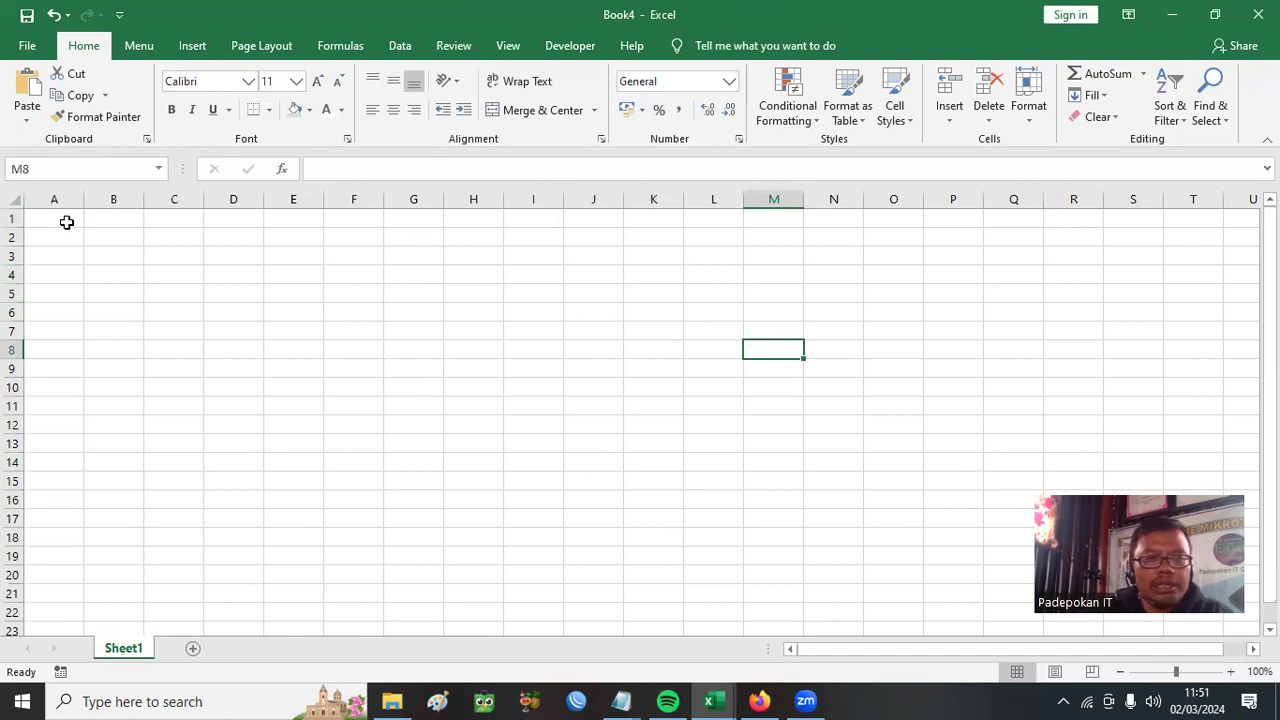
left_click(1231, 672)
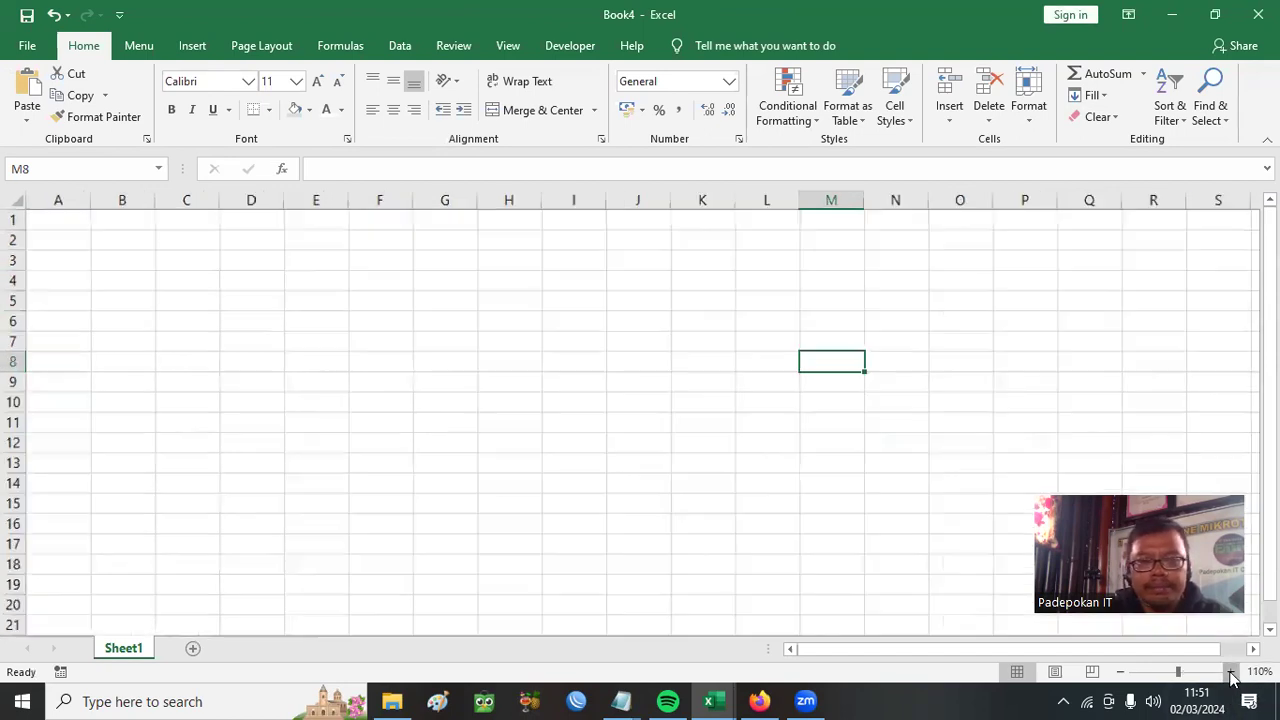
left_click(1231, 672)
Enter the heading 'DATA ABSENSI KARAYAWAN' in cell A1
left_click(68, 240)
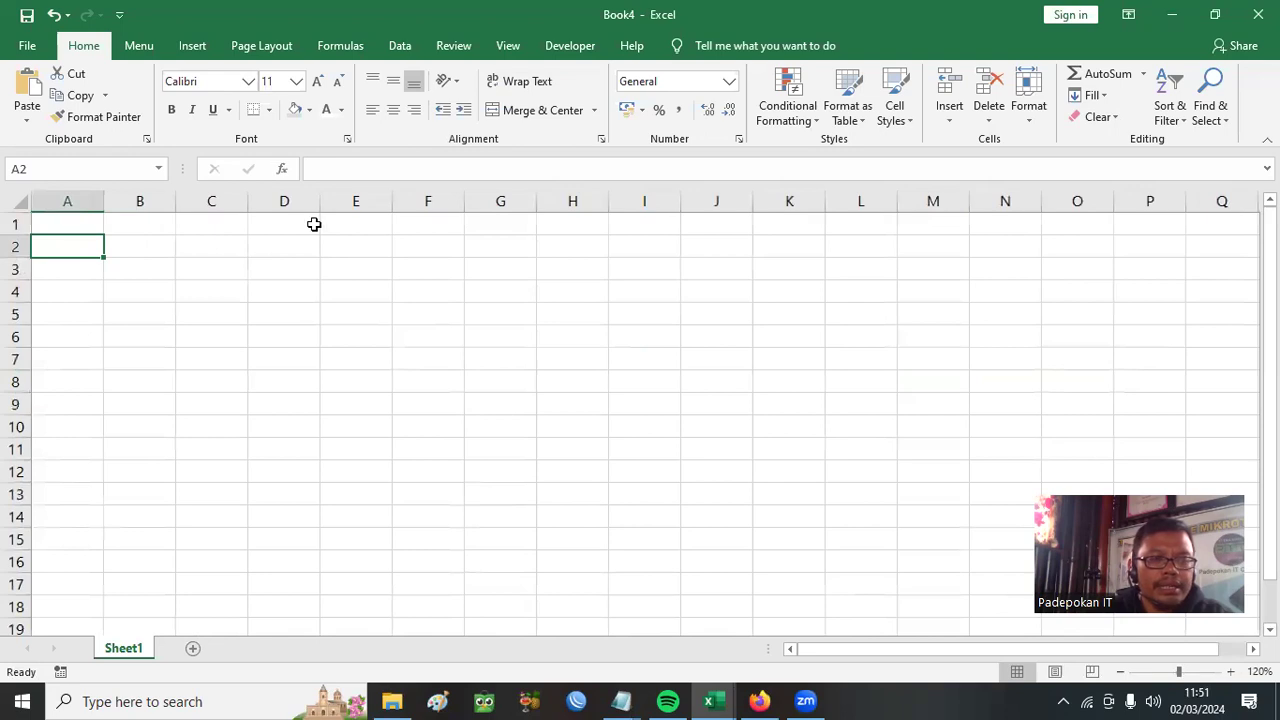
left_click(67, 227)
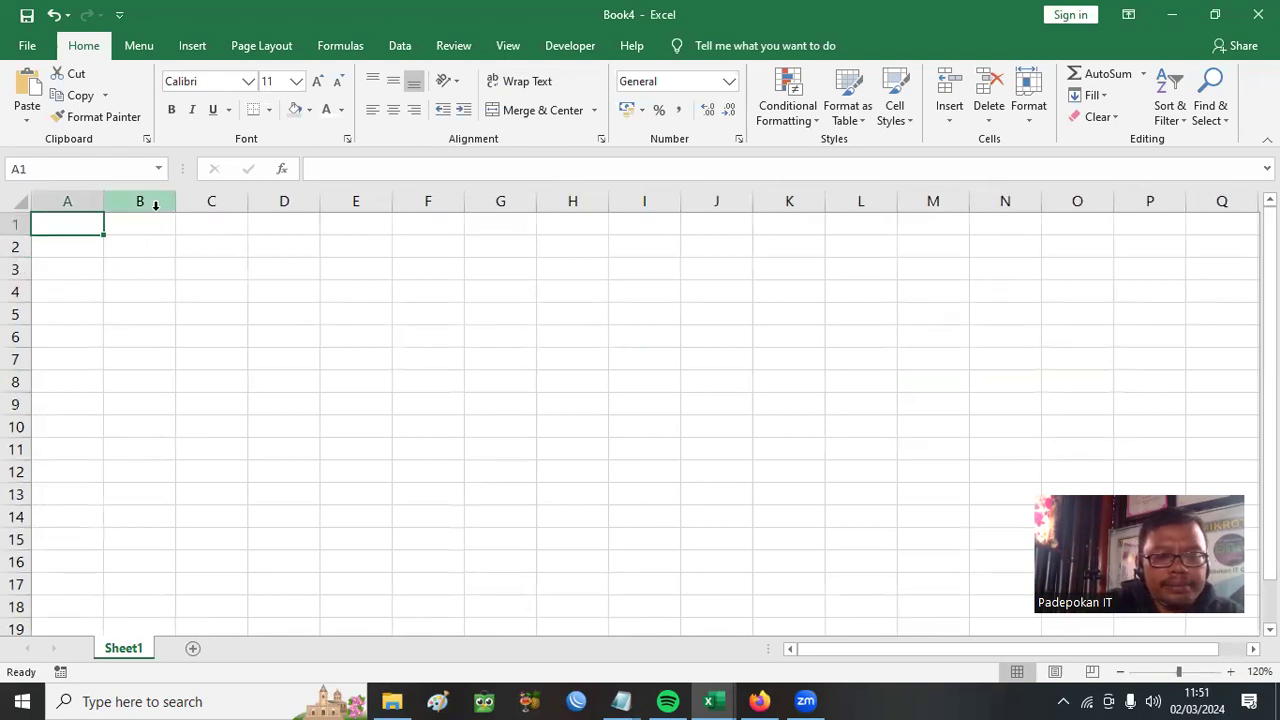
type("DATA ABS")
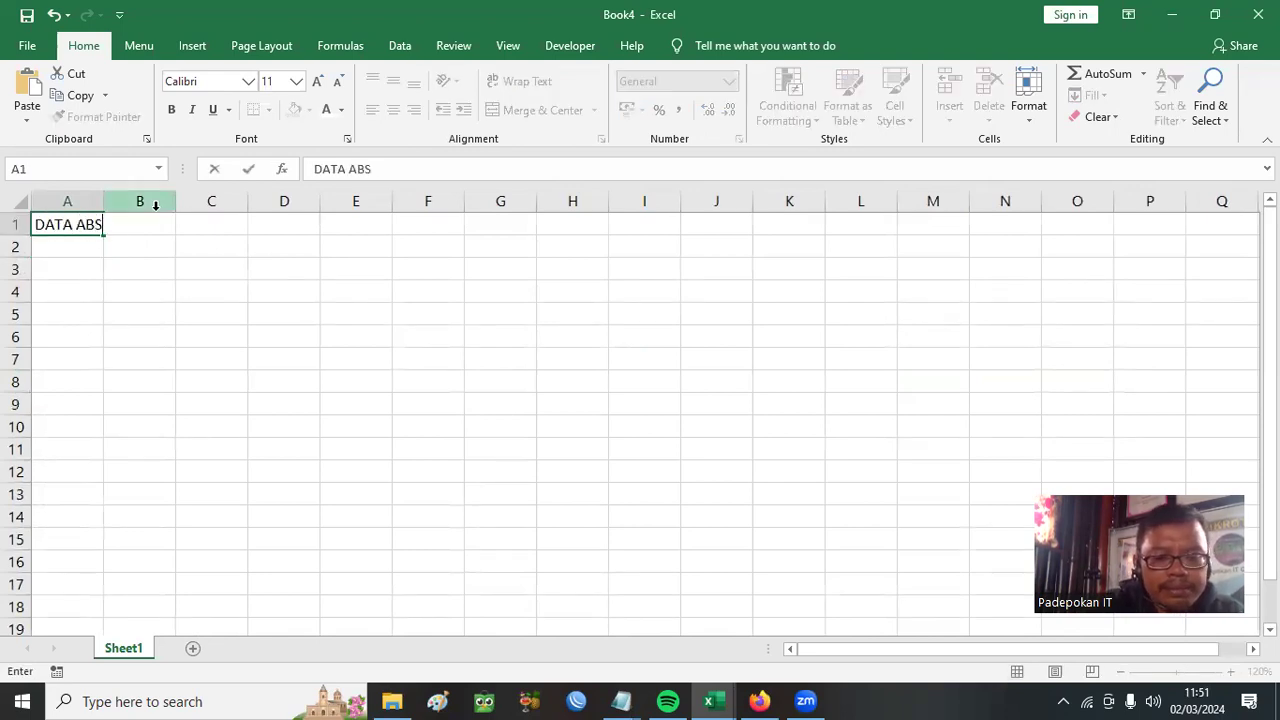
type("ESSI KARAYAWAN")
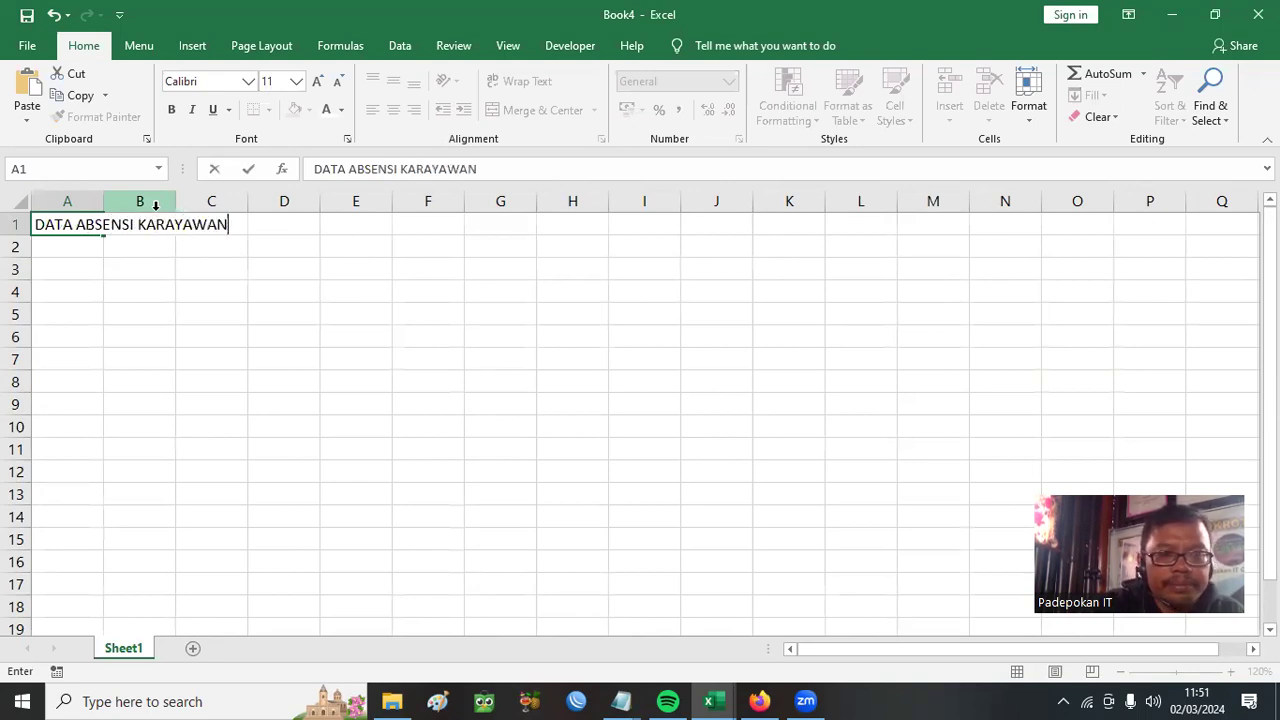
left_click(475, 315)
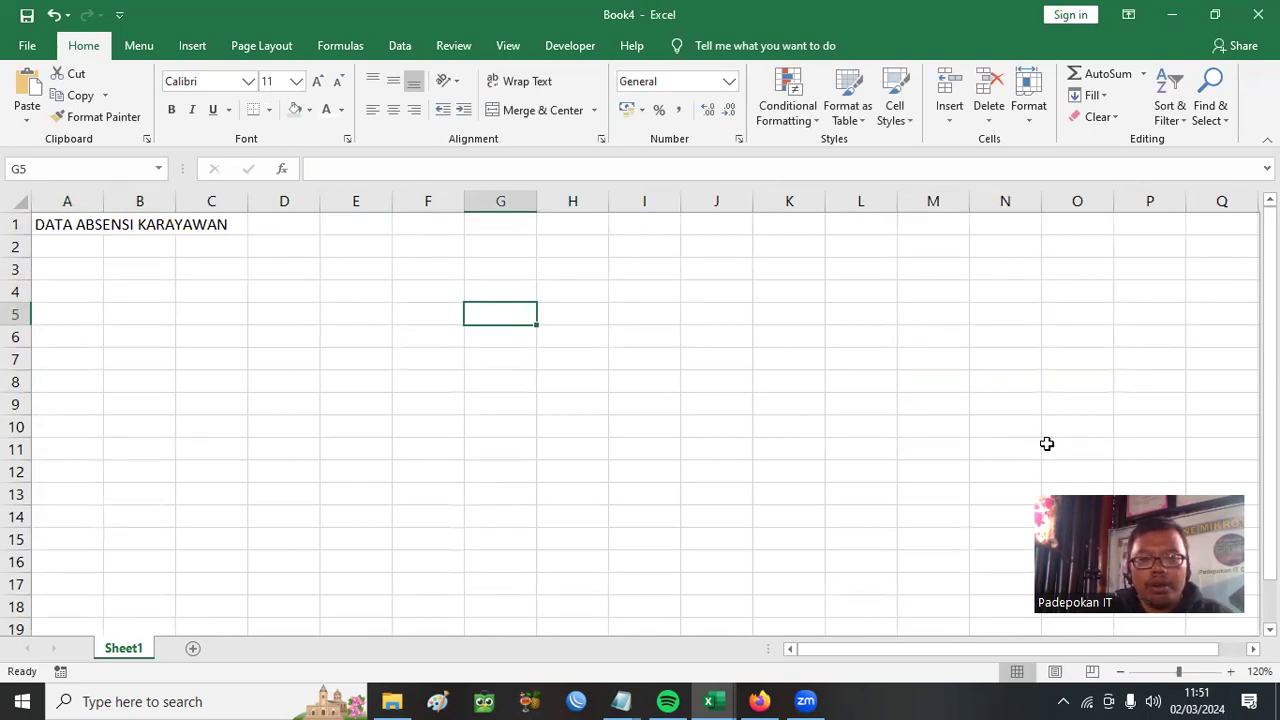
Check the reference workbook's No, Nama and Jabatan headers, then return to Book4
mouse_move(707, 700)
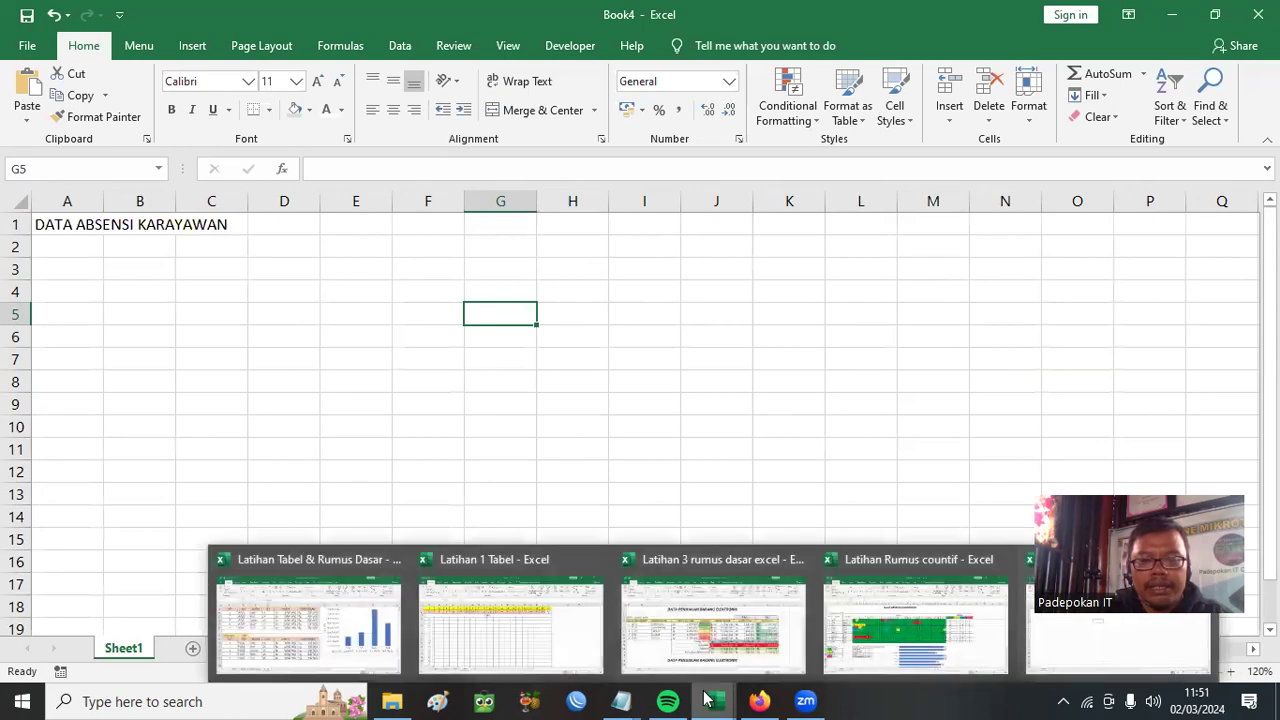
left_click(917, 618)
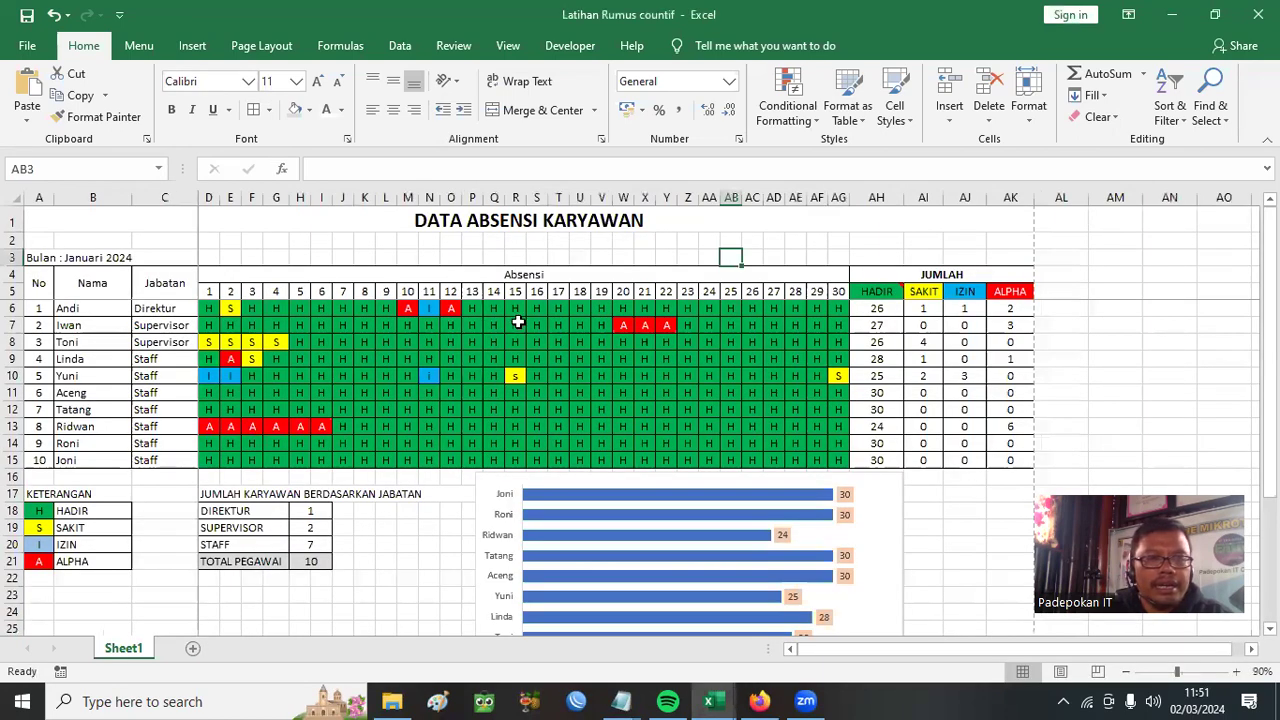
left_click(36, 283)
left_click(92, 283)
left_click(160, 283)
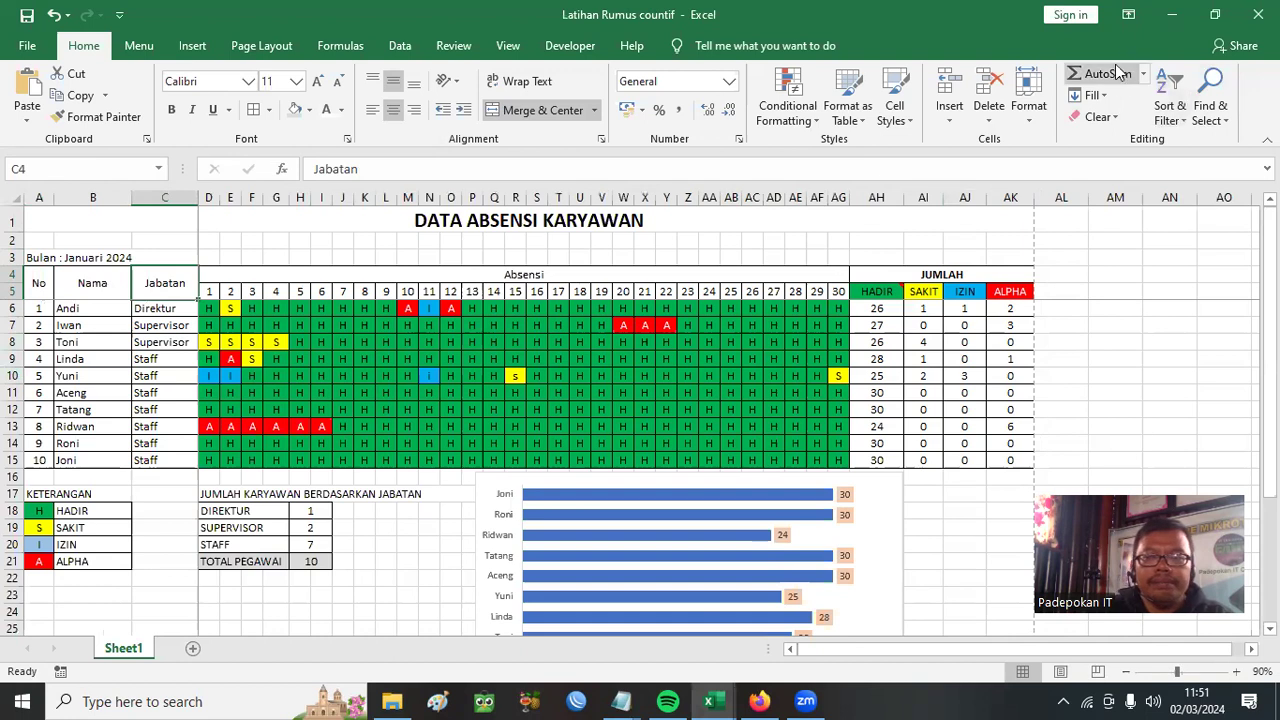
left_click(1172, 14)
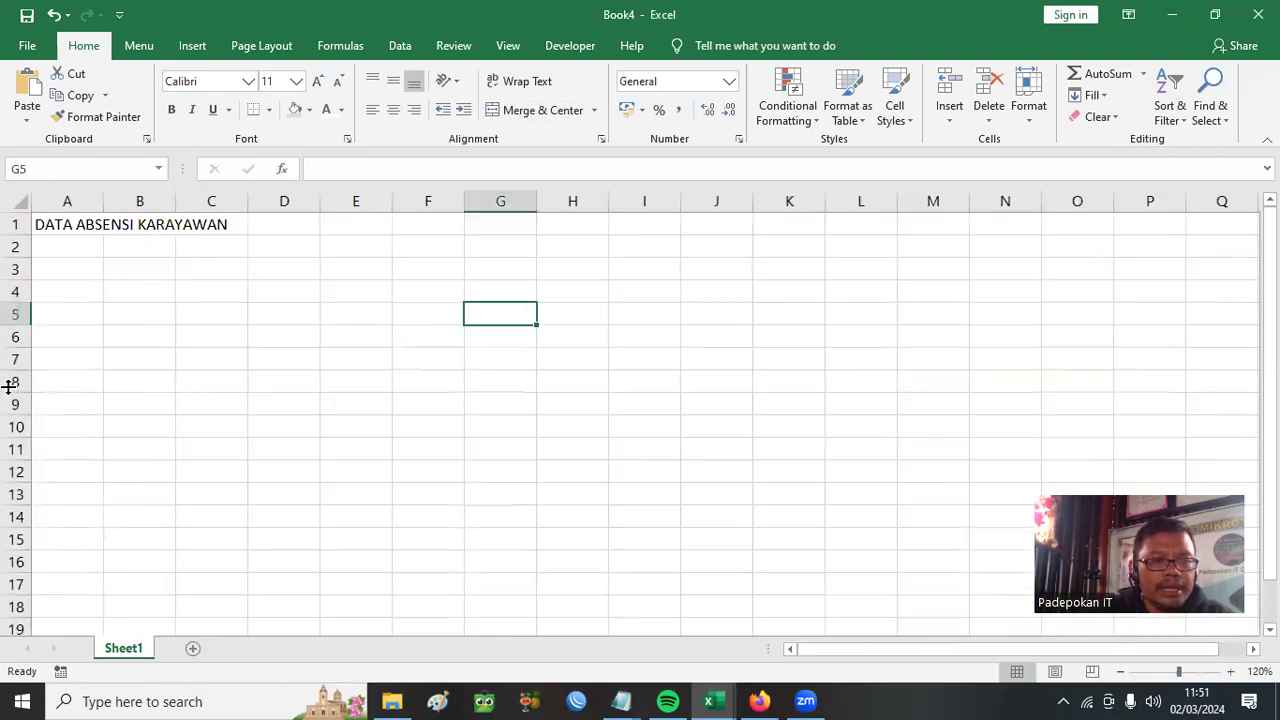
Enter the month label 'BULAN : JANUARI 2024' in A3
left_click(52, 274)
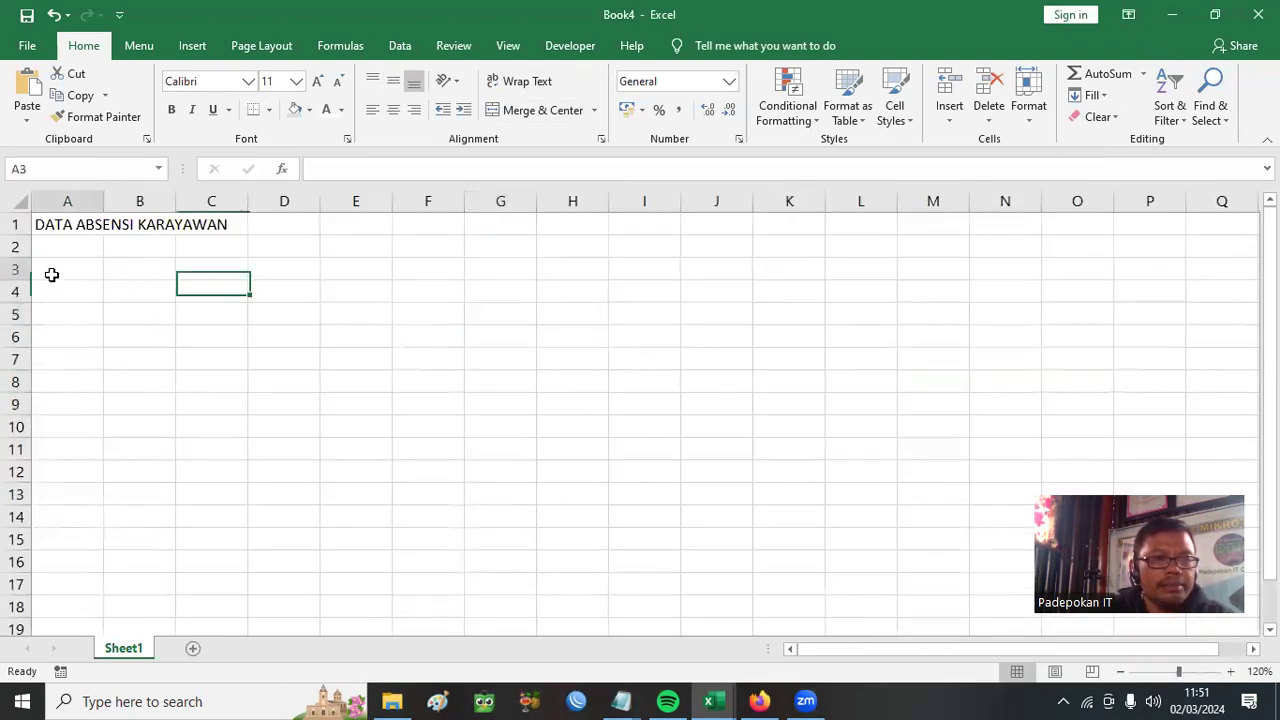
type("BULAN")
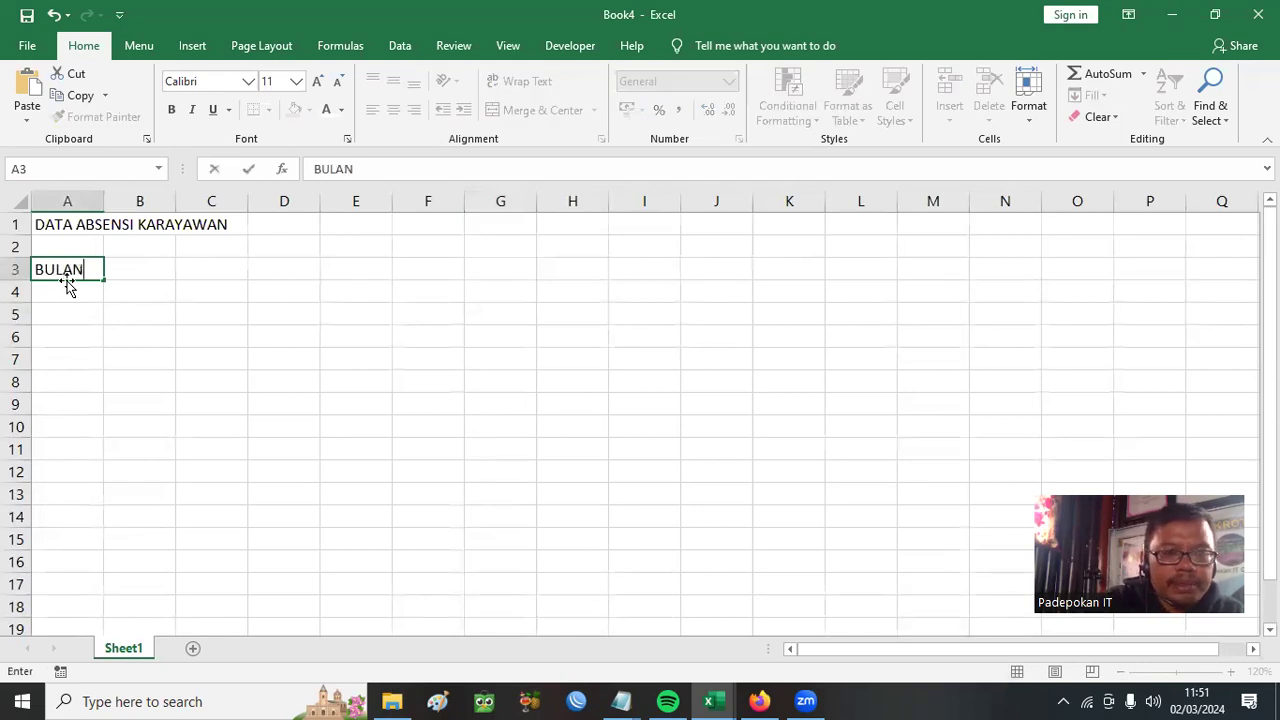
type(" : JANUARI 2024")
key("Return")
key("Return")
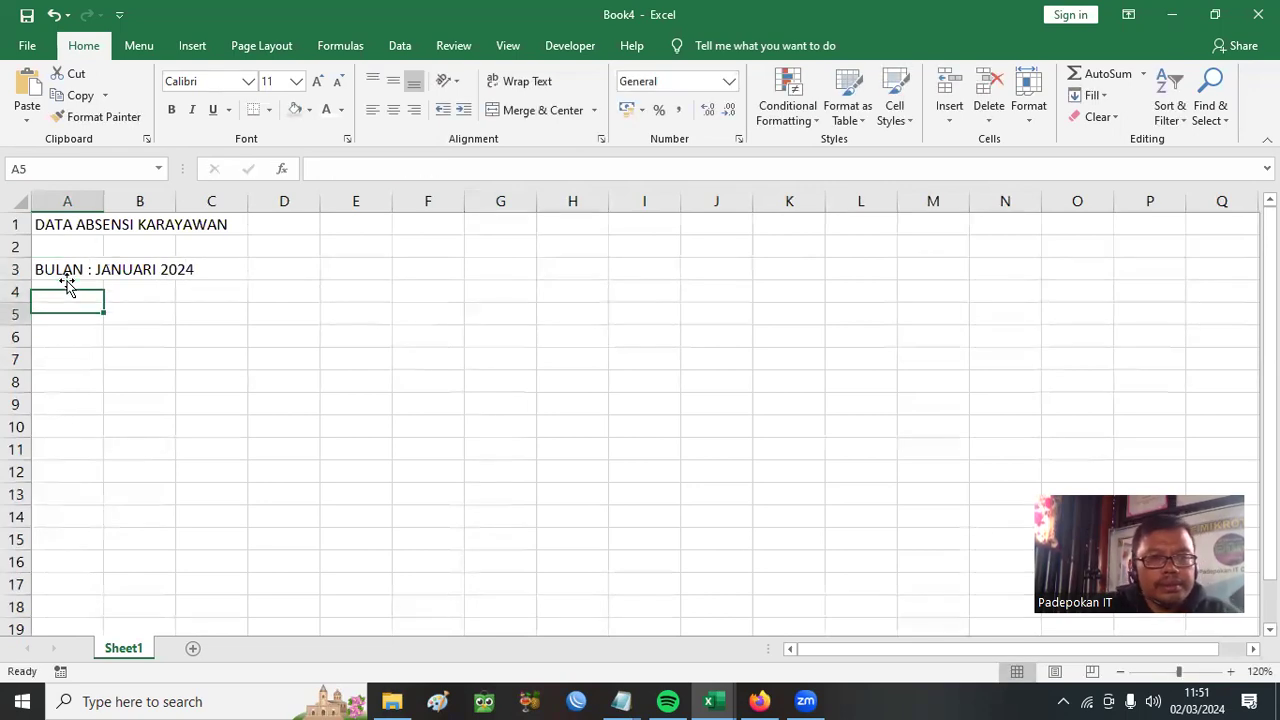
Type headers NO, NAMA, JABATAN and ABSENSI across A4:D4
left_click(68, 286)
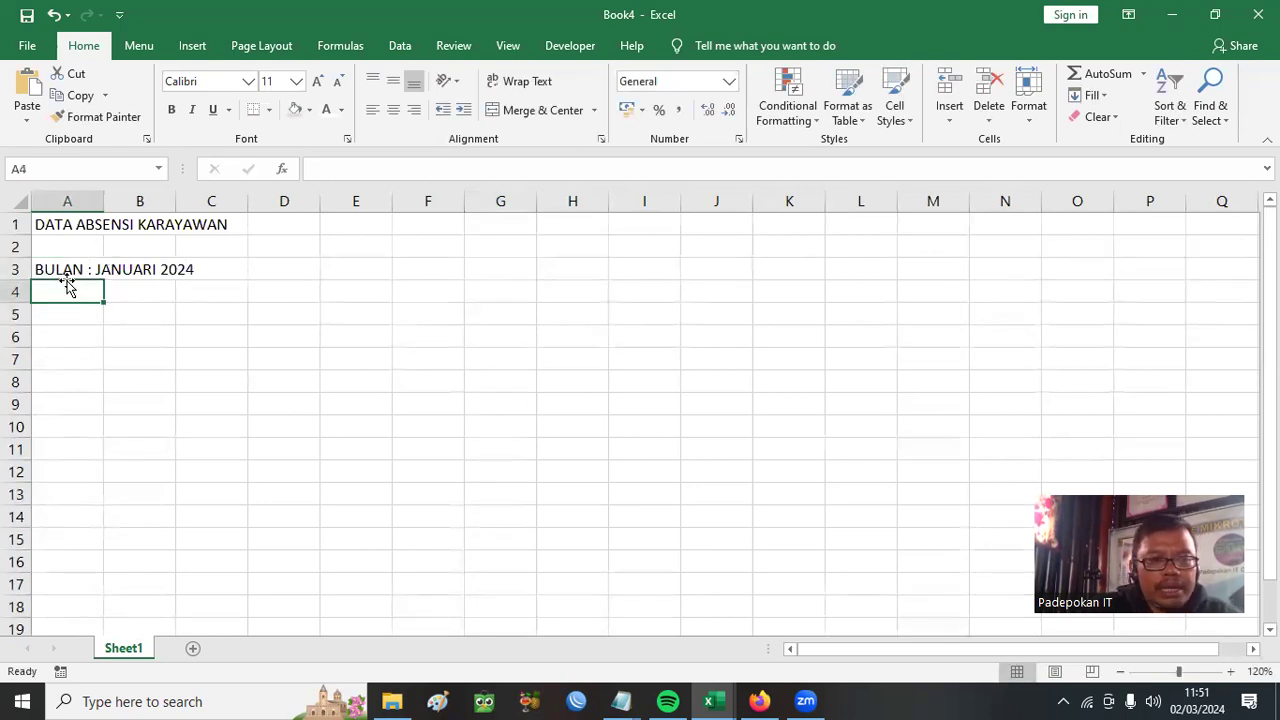
type("NO")
key("Tab")
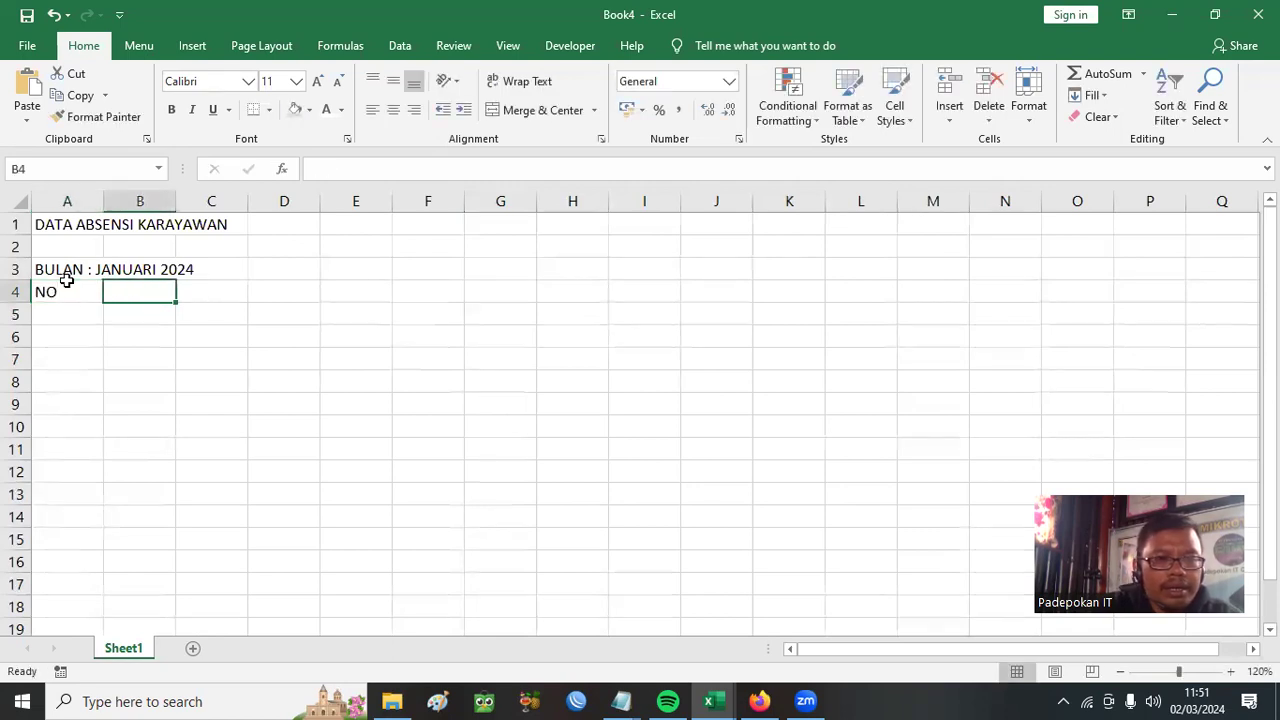
type("NAMA")
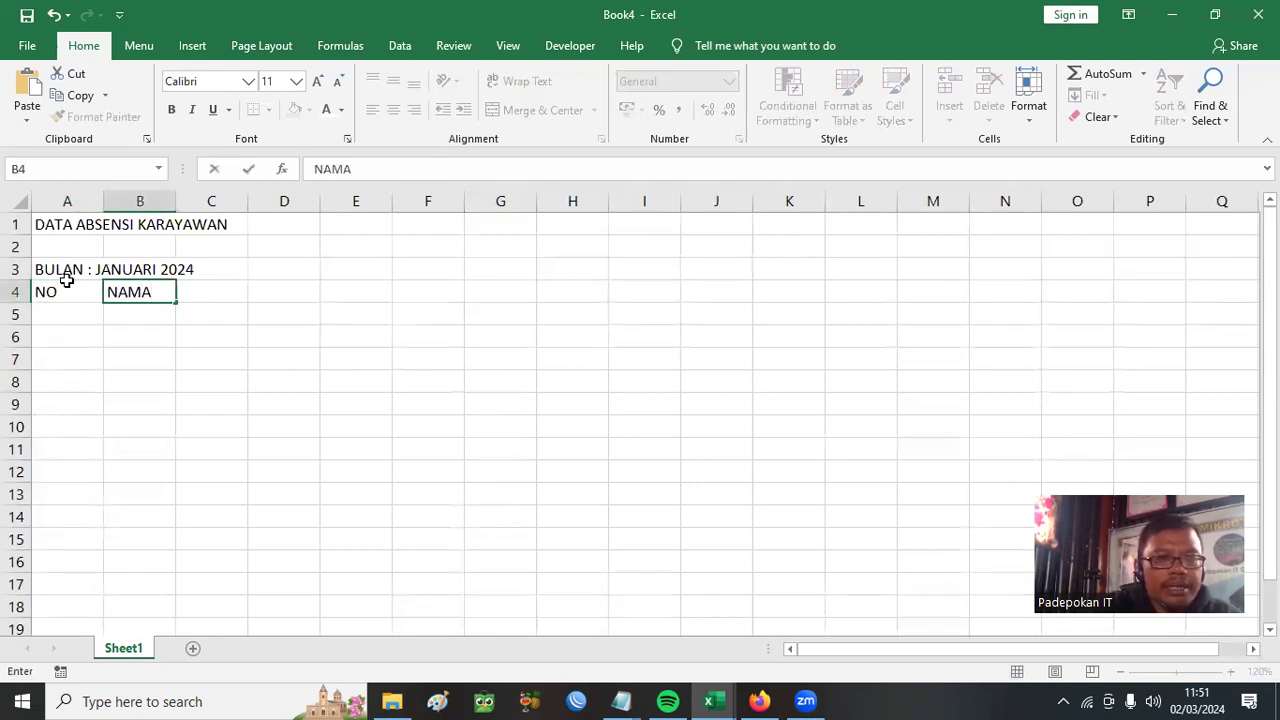
key("Tab")
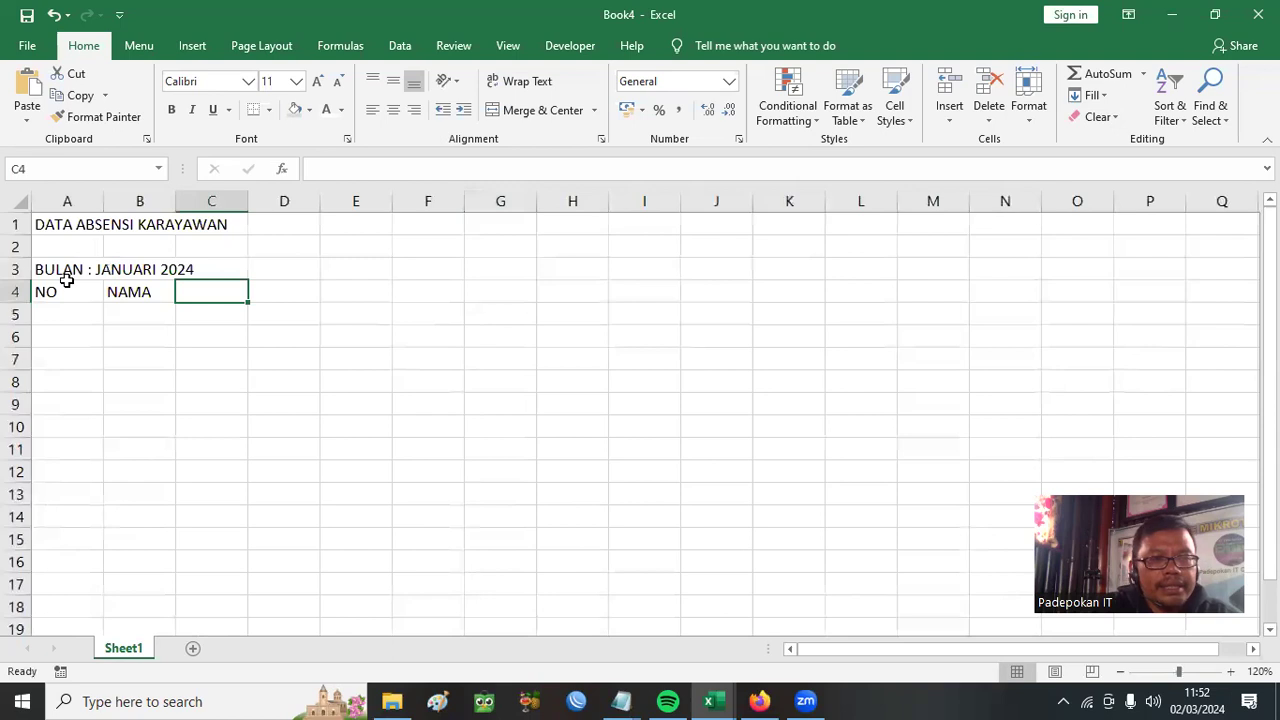
type("JABATAN")
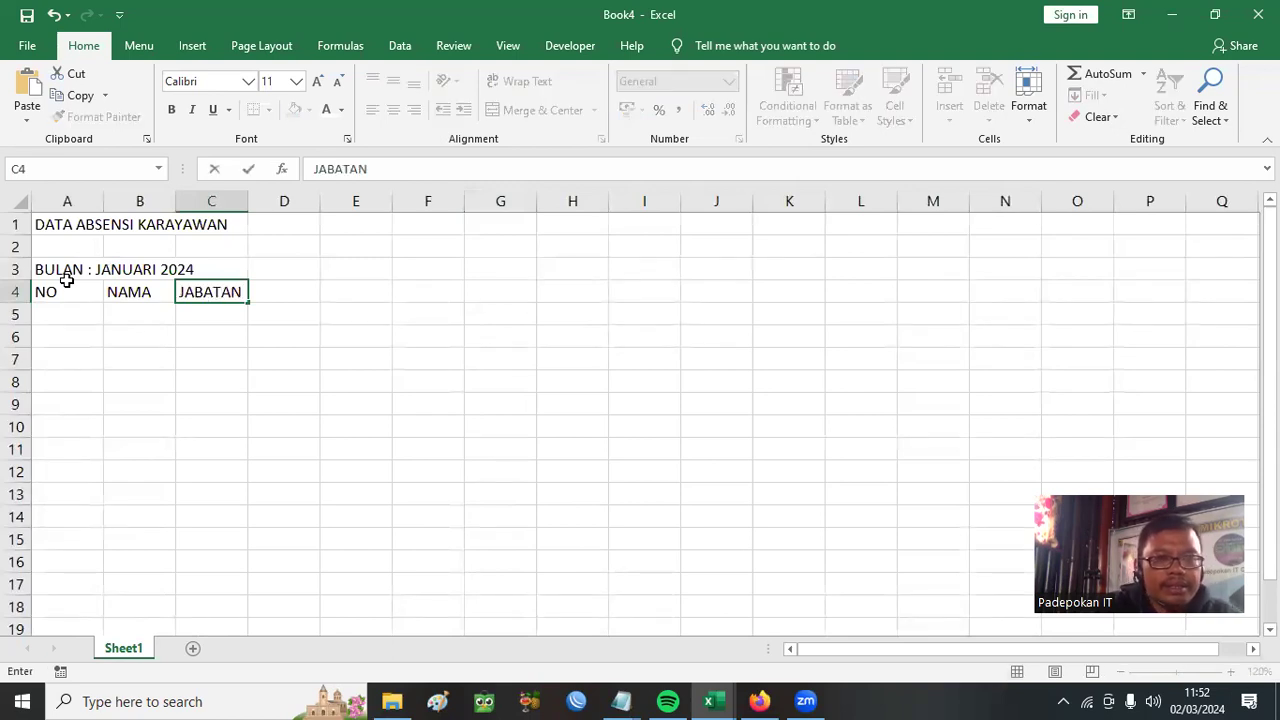
key("Tab")
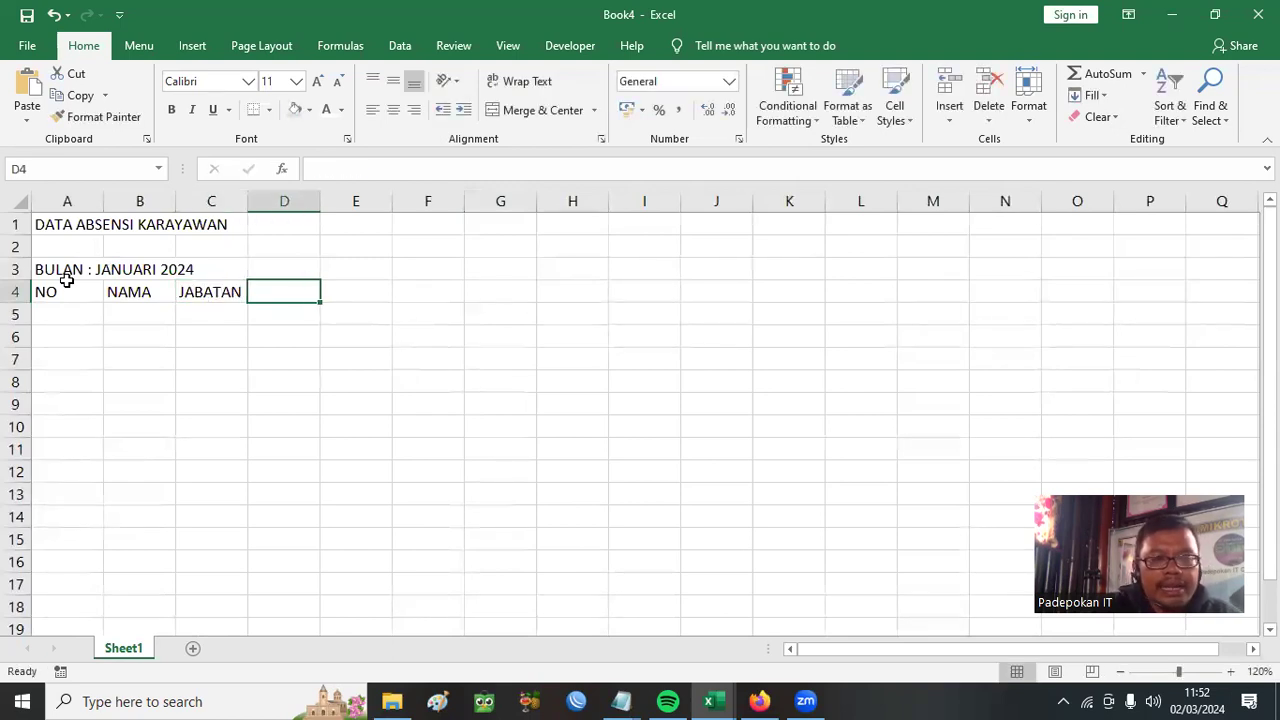
type("ABS")
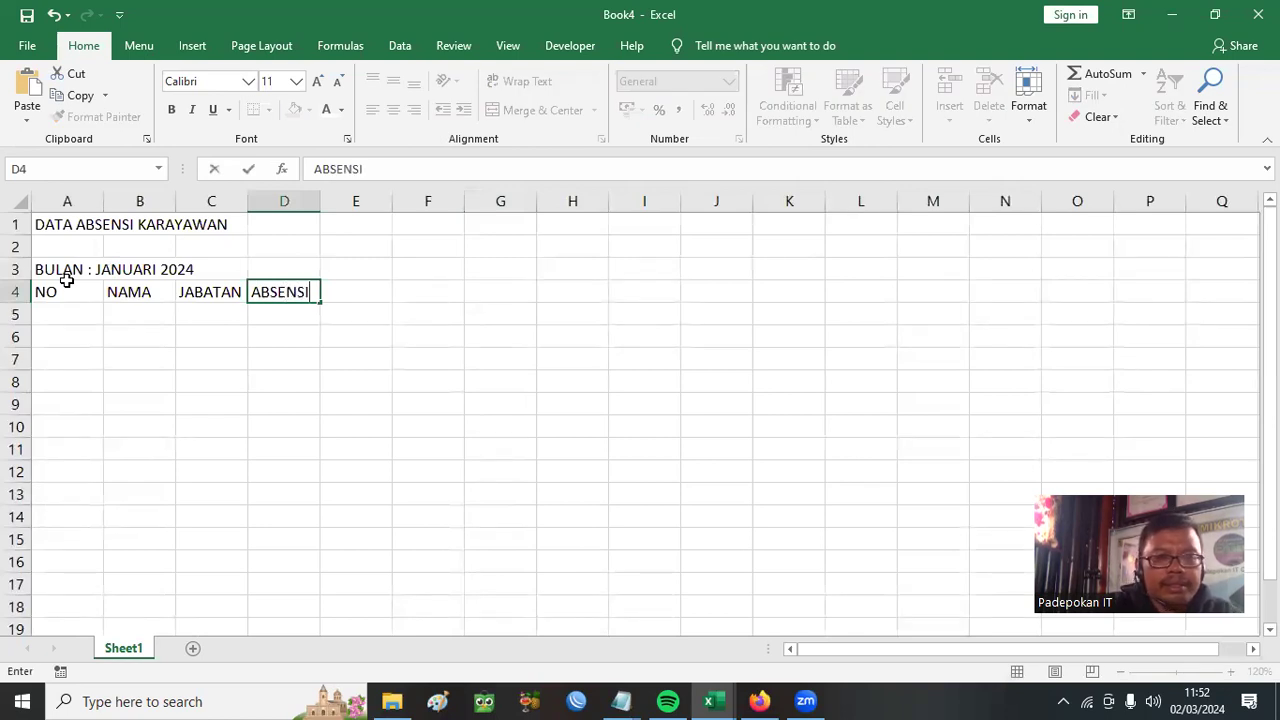
type("ENSI")
left_click(566, 333)
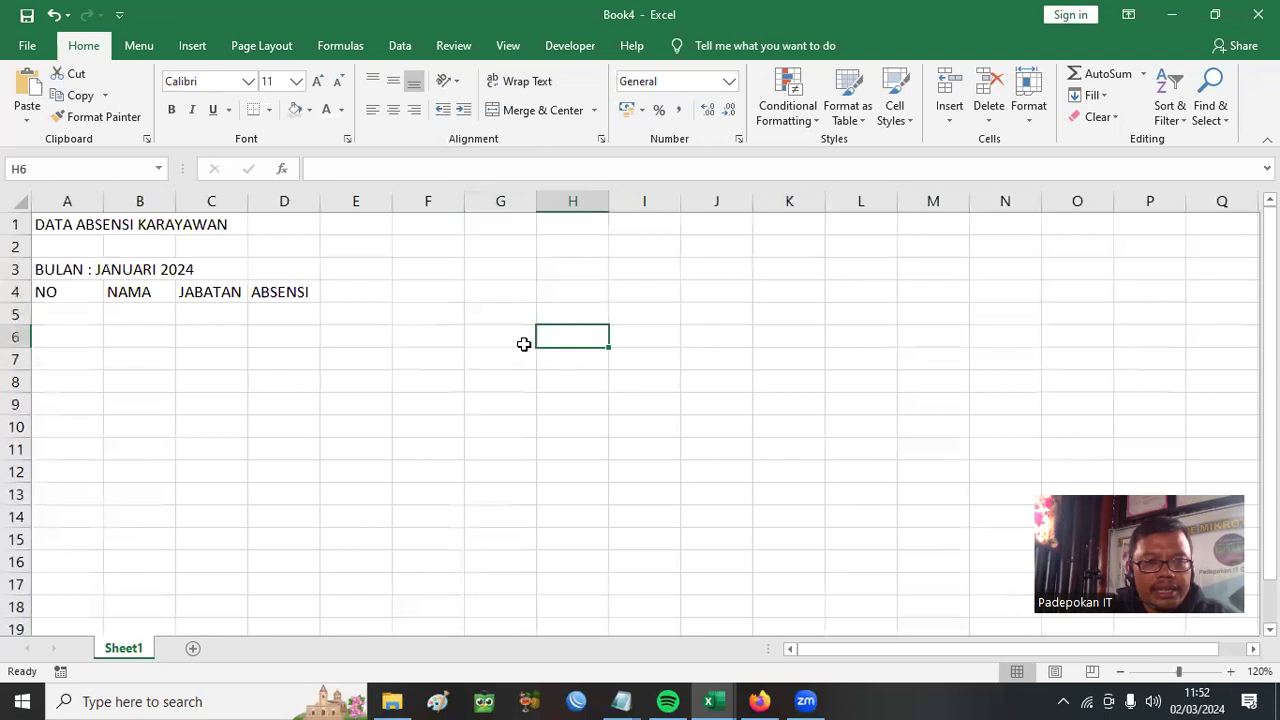
Check how the example workbook merges its Absensi heading, then return to Book4
mouse_move(724, 699)
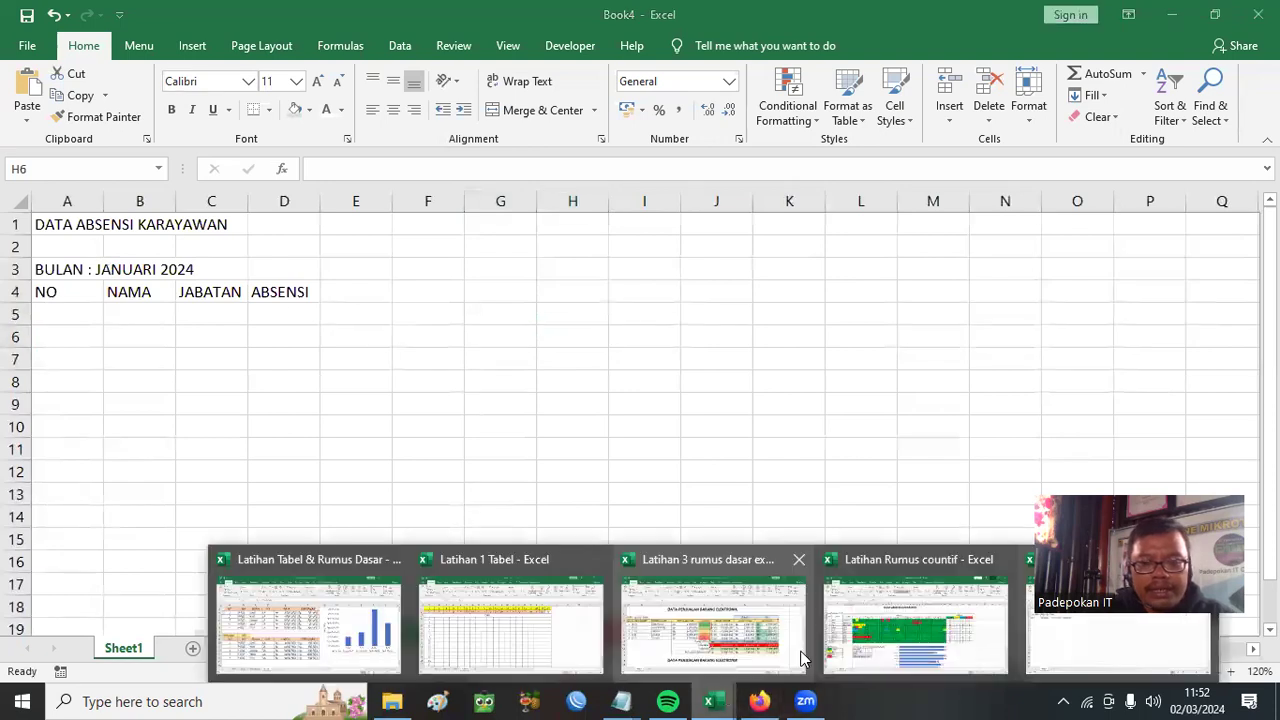
left_click(905, 643)
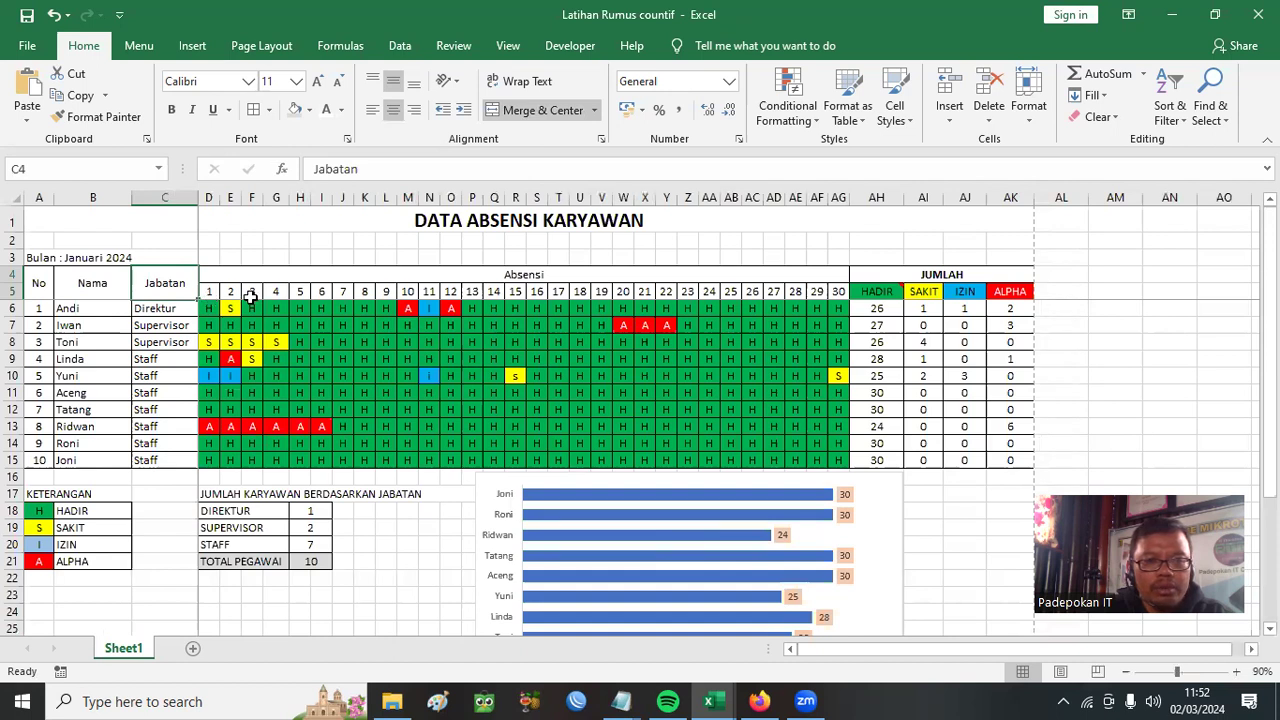
left_click(305, 277)
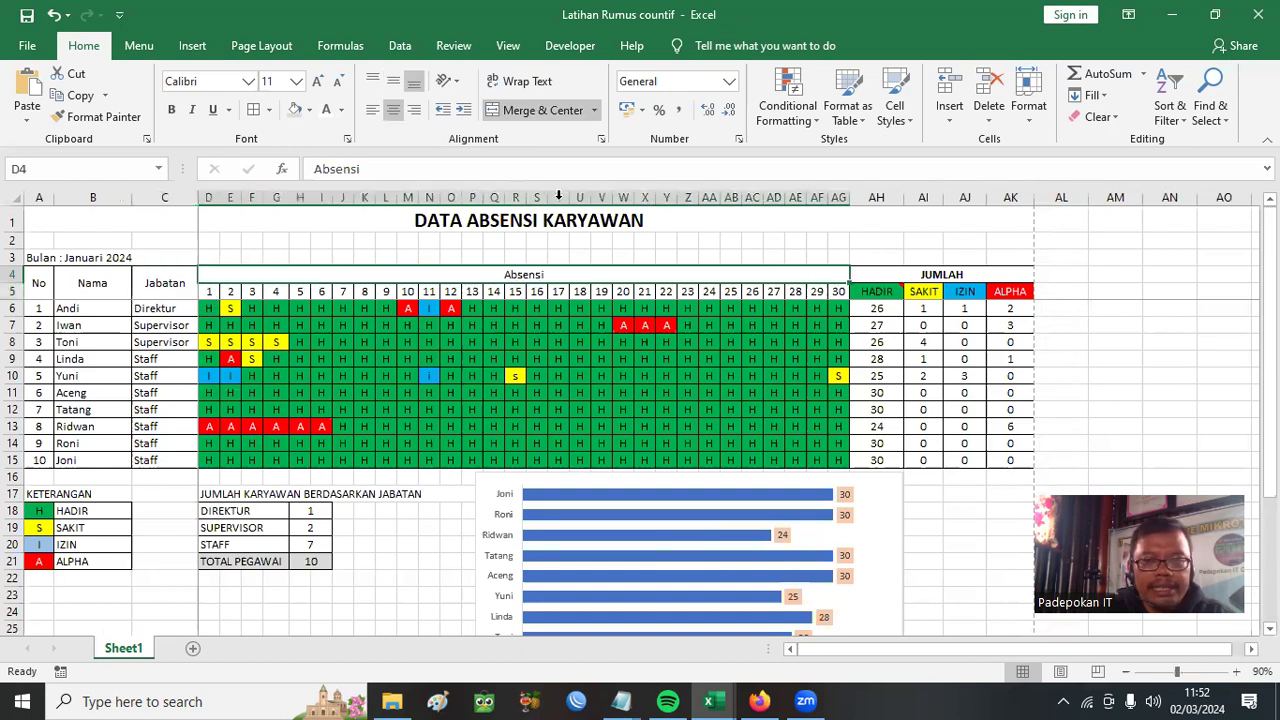
left_click(1172, 14)
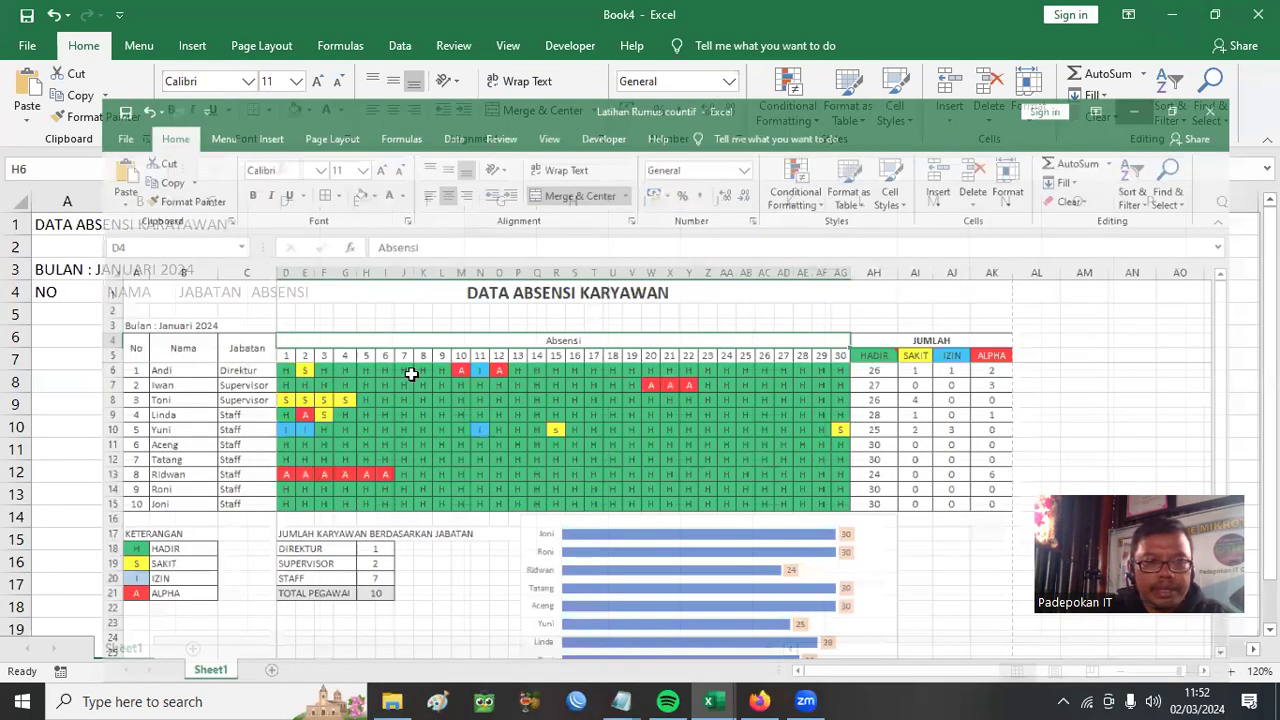
Enter 1 and 2 in D5 and E5 as the first day numbers
left_click(278, 289)
left_click(279, 312)
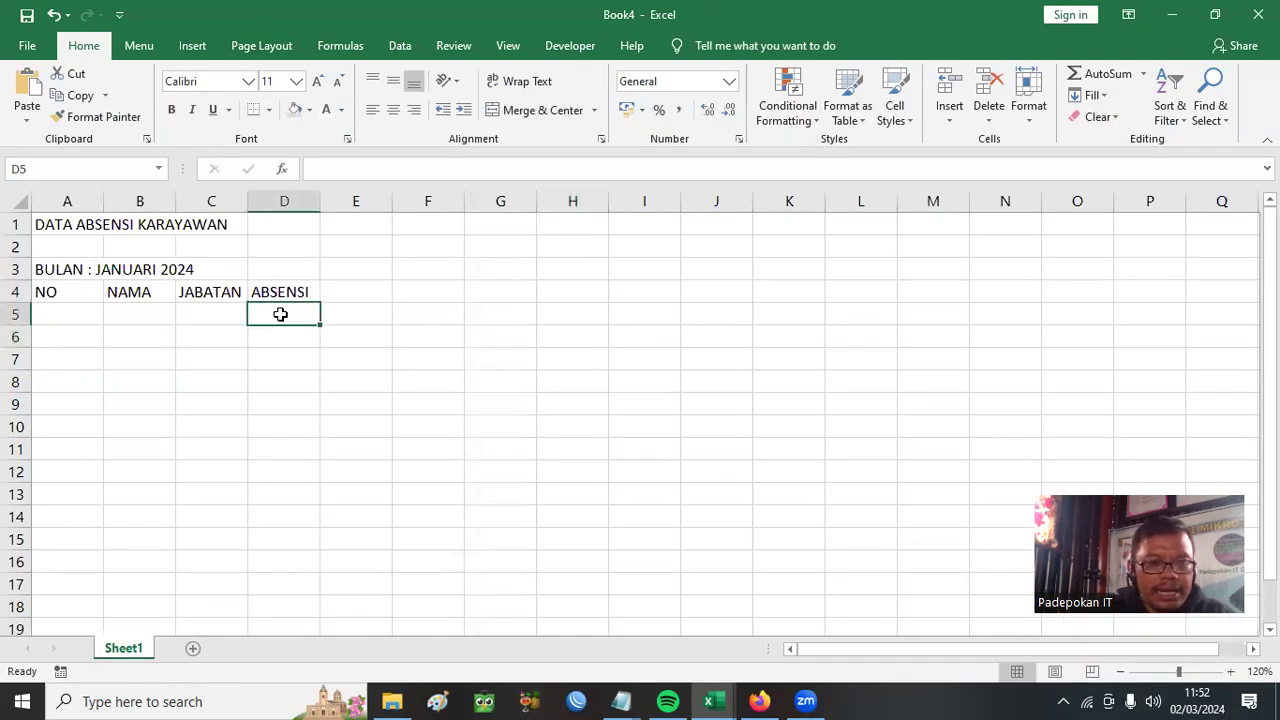
type("1")
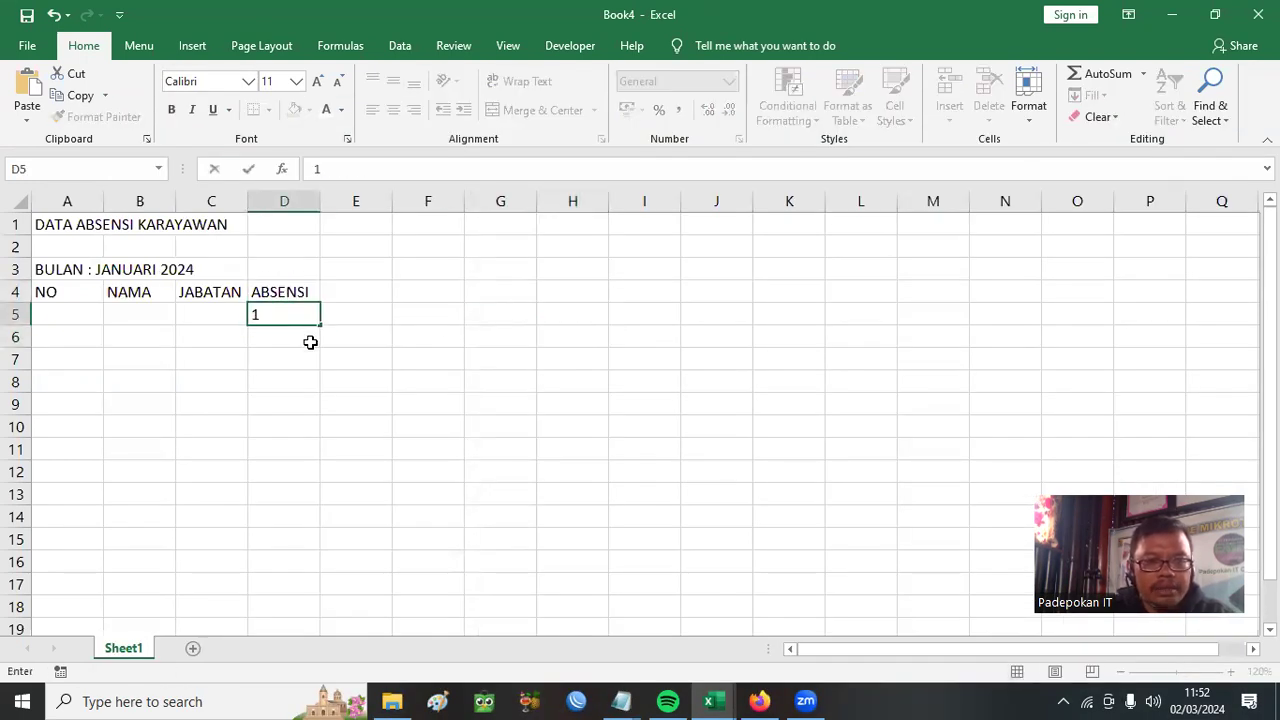
left_click(345, 317)
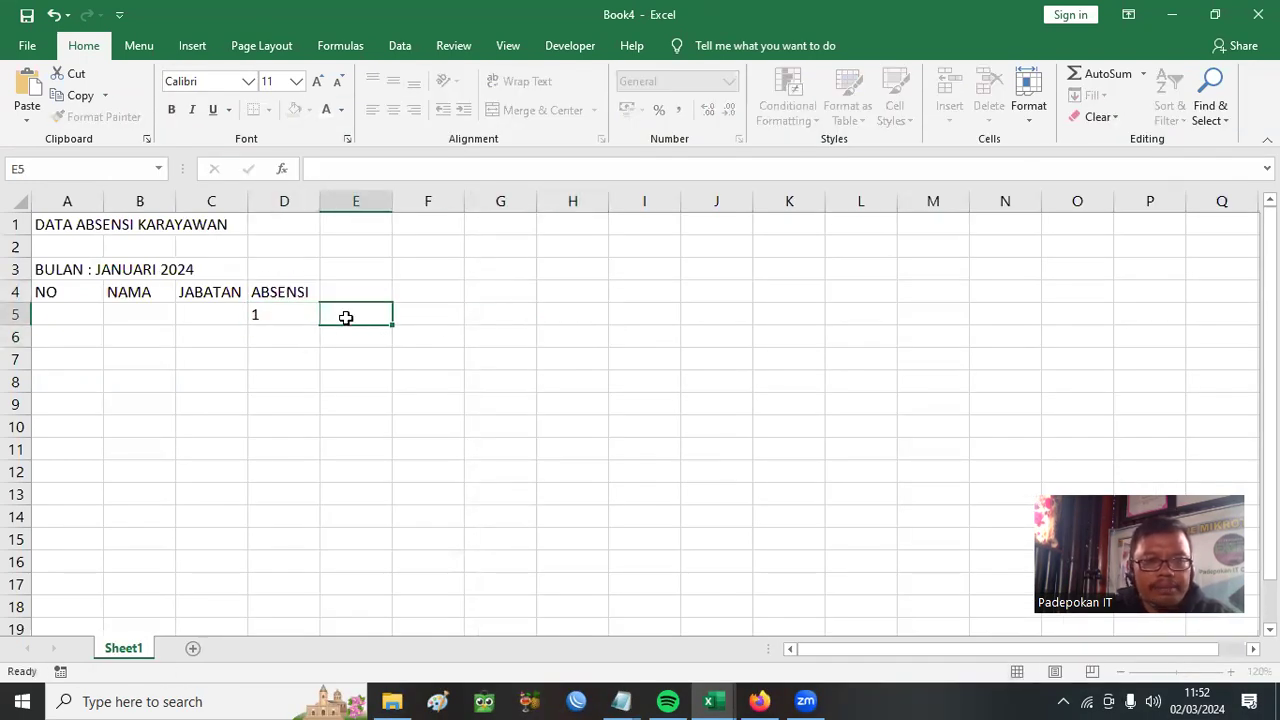
type("2")
left_click(392, 347)
Fill the day series from D5:E5 through AG5, giving days 1 to 30
left_click(269, 315)
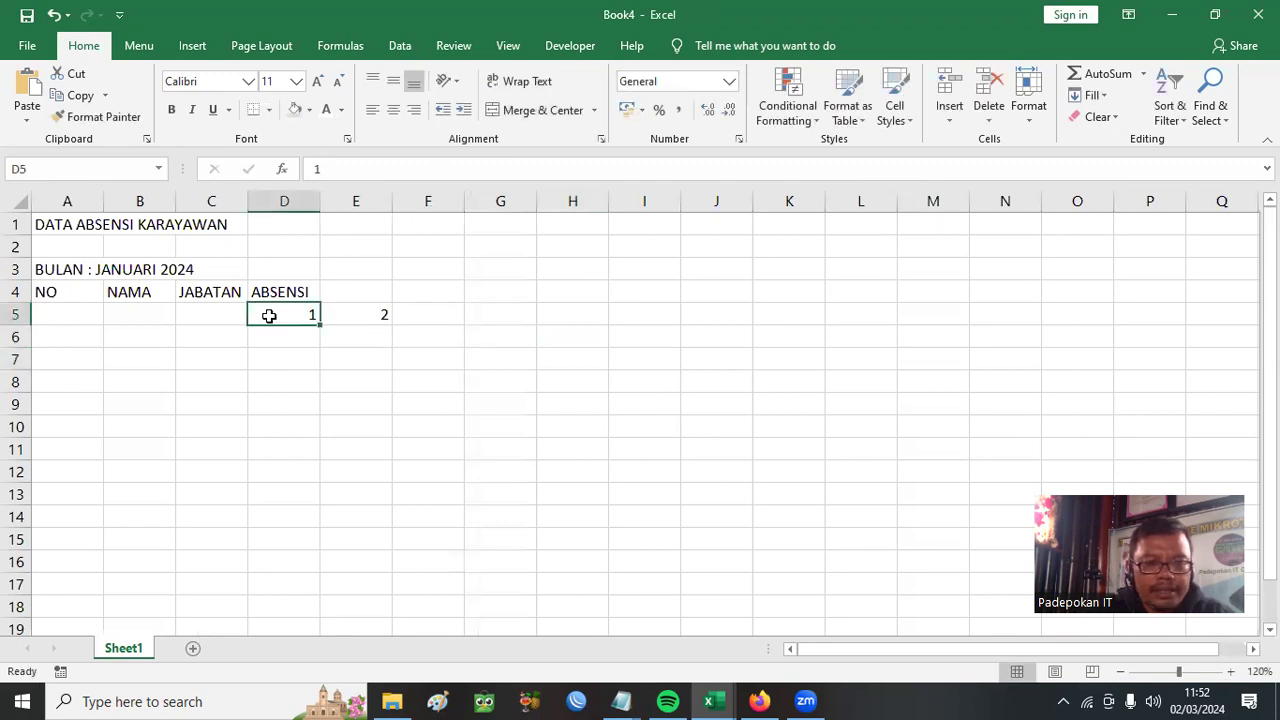
left_click(357, 400)
left_click_drag(305, 316, 357, 305)
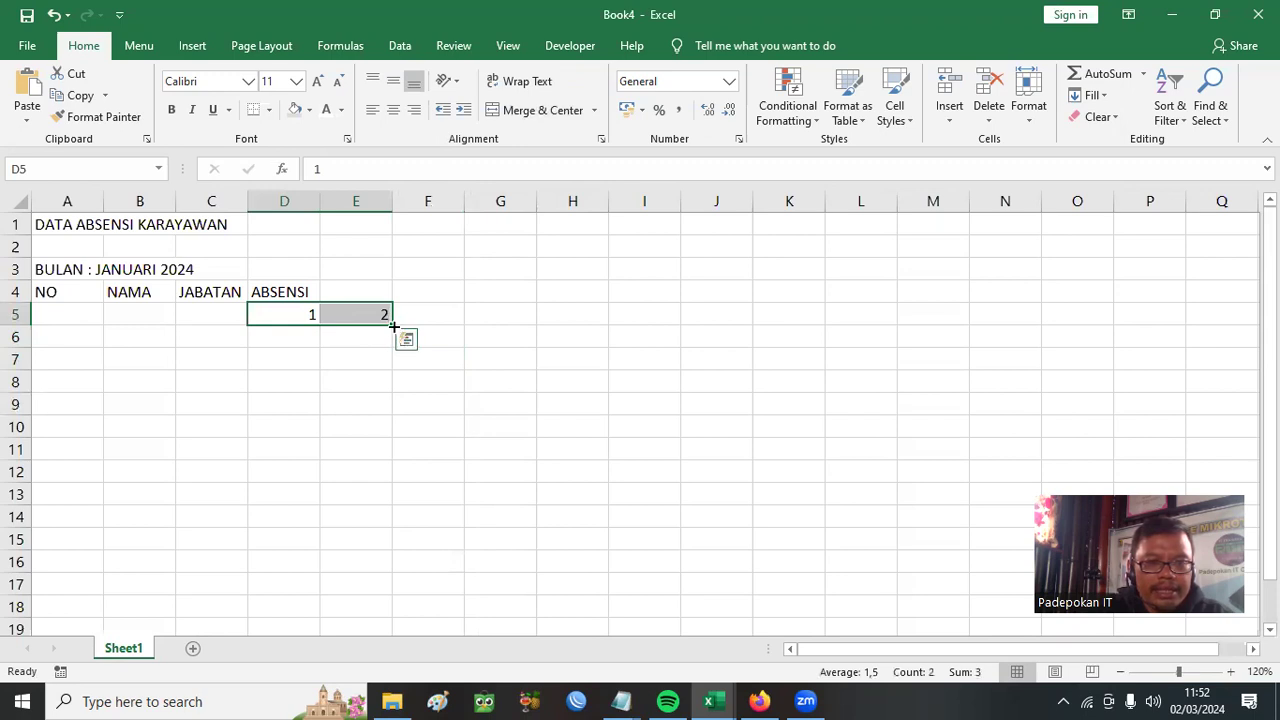
left_click_drag(394, 326, 737, 371)
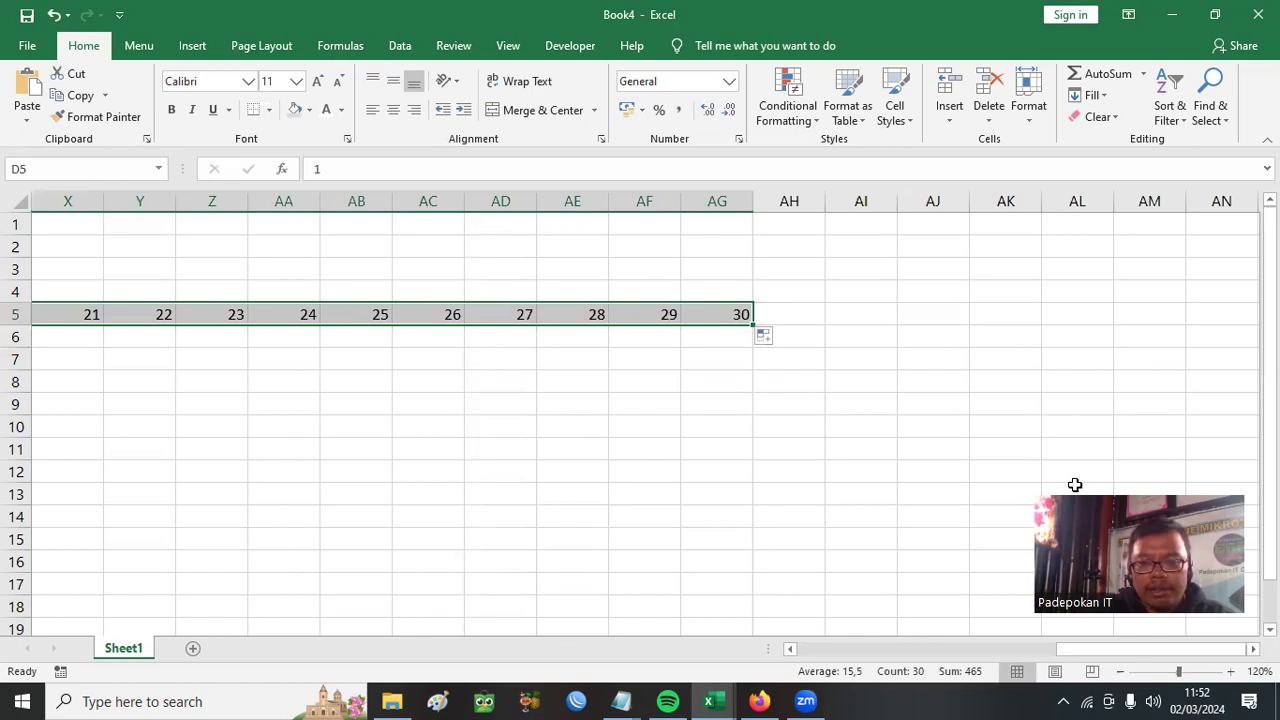
left_click(861, 382)
left_click(1119, 671)
Set the column width of day columns D through AG to 3
left_click(1119, 671)
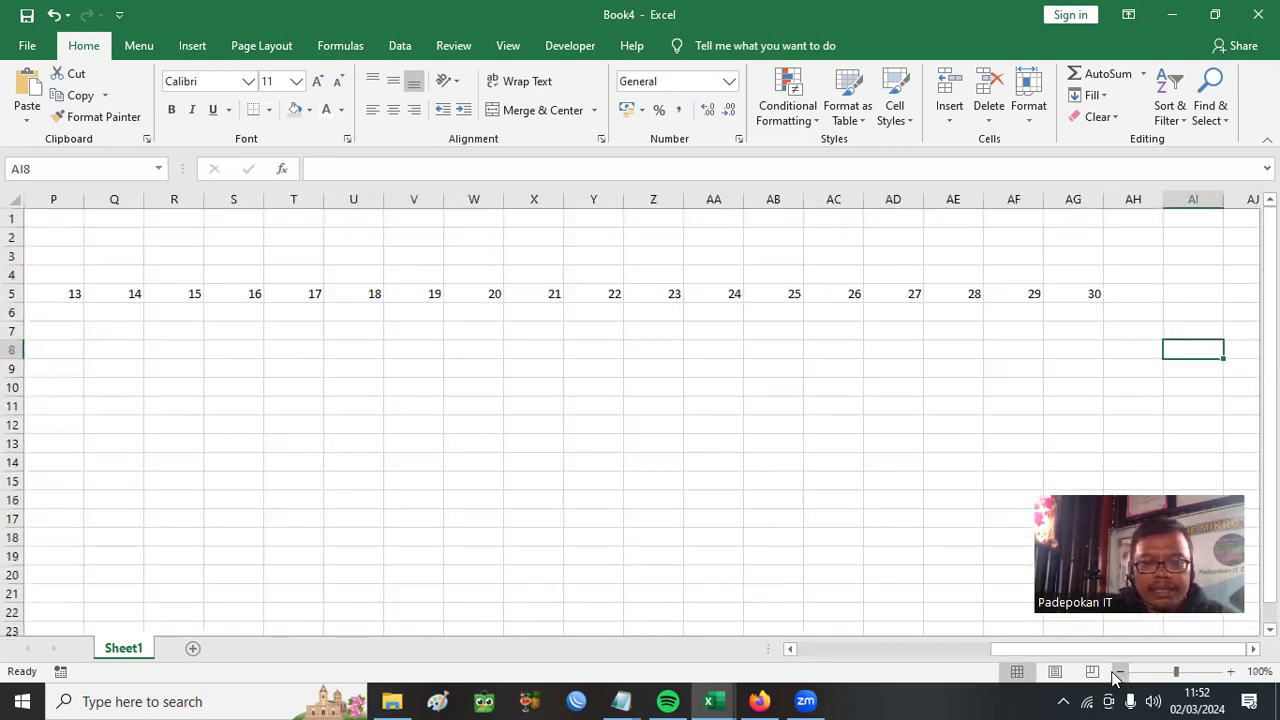
left_click_drag(1034, 651, 1011, 652)
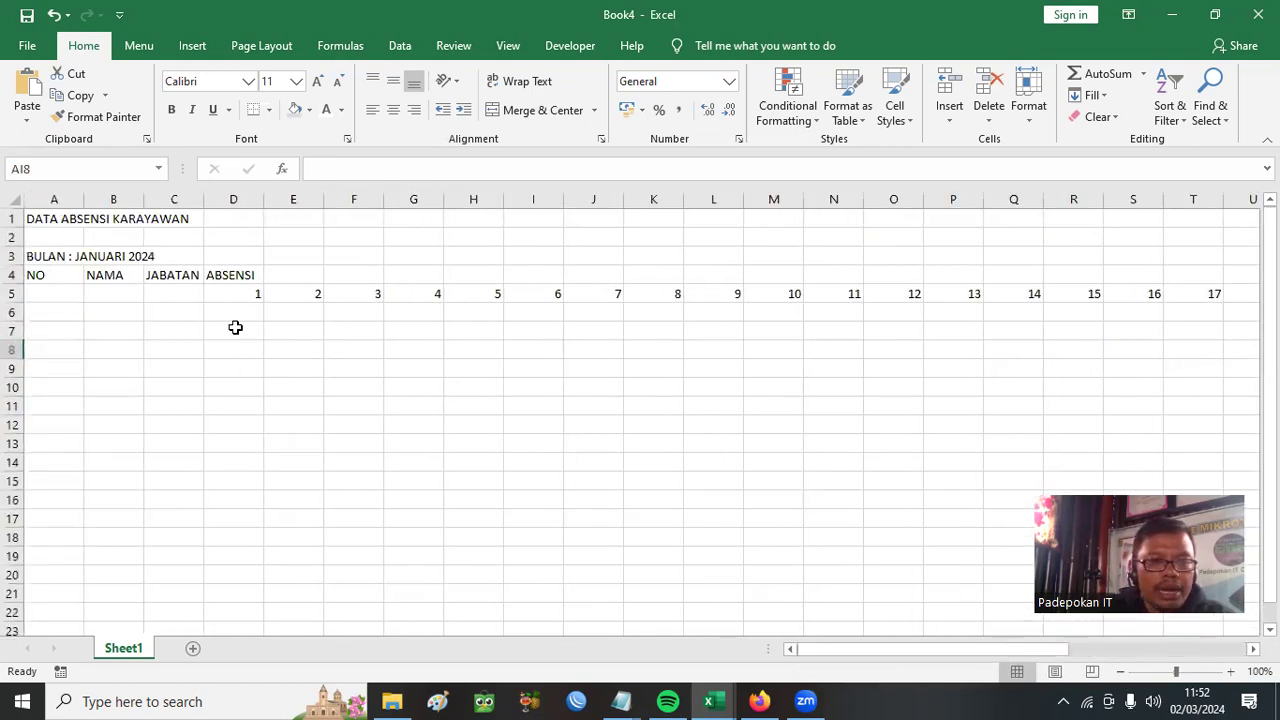
left_click(231, 291)
left_click(289, 291)
left_click_drag(243, 293, 1111, 289)
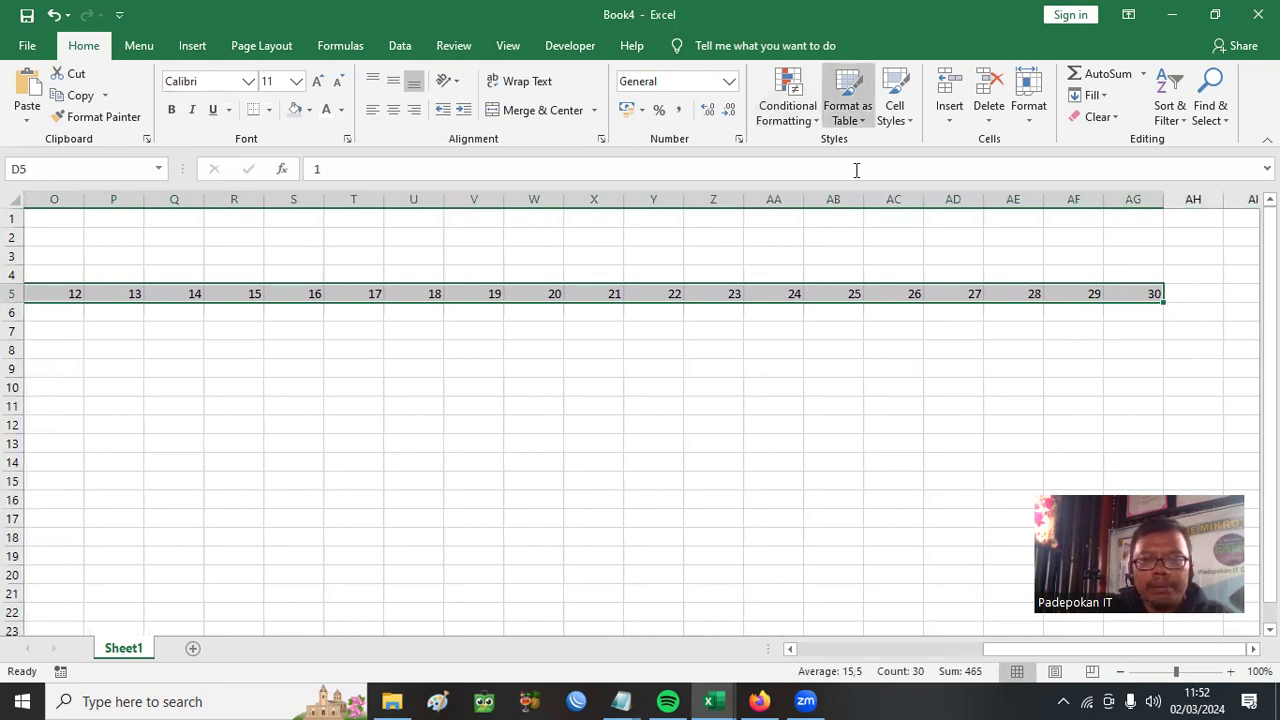
left_click(1026, 114)
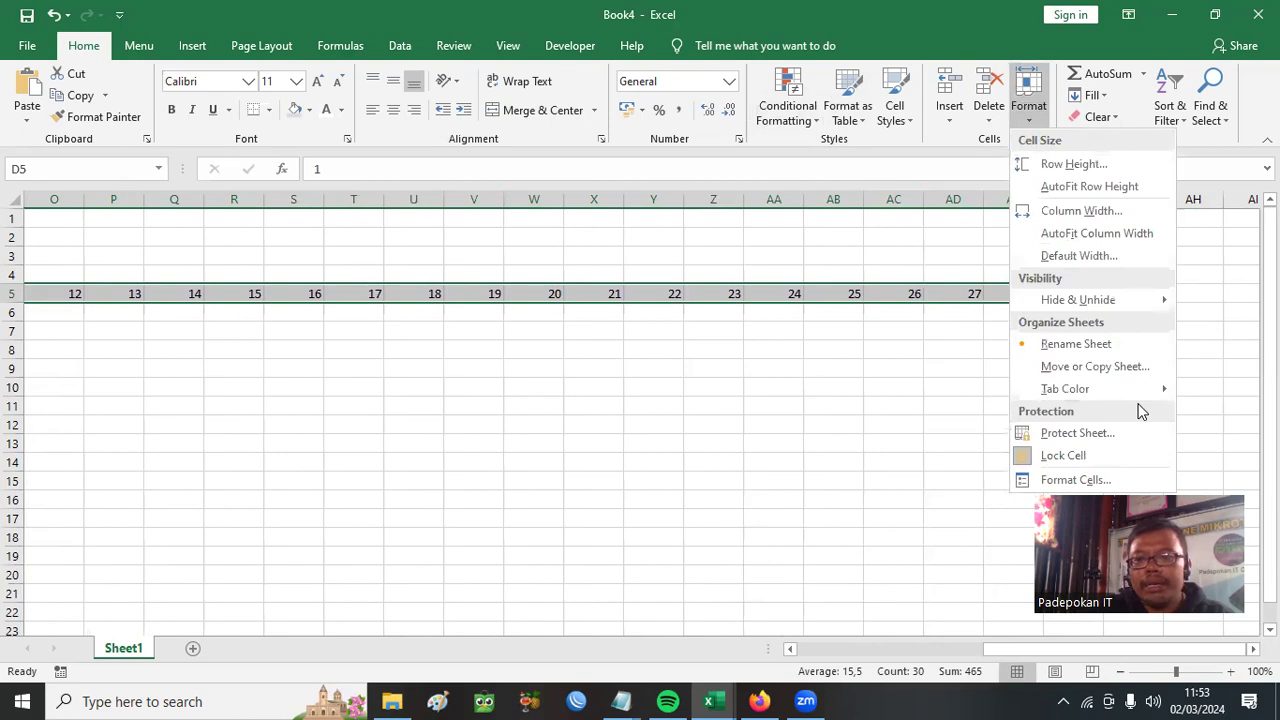
left_click(1070, 210)
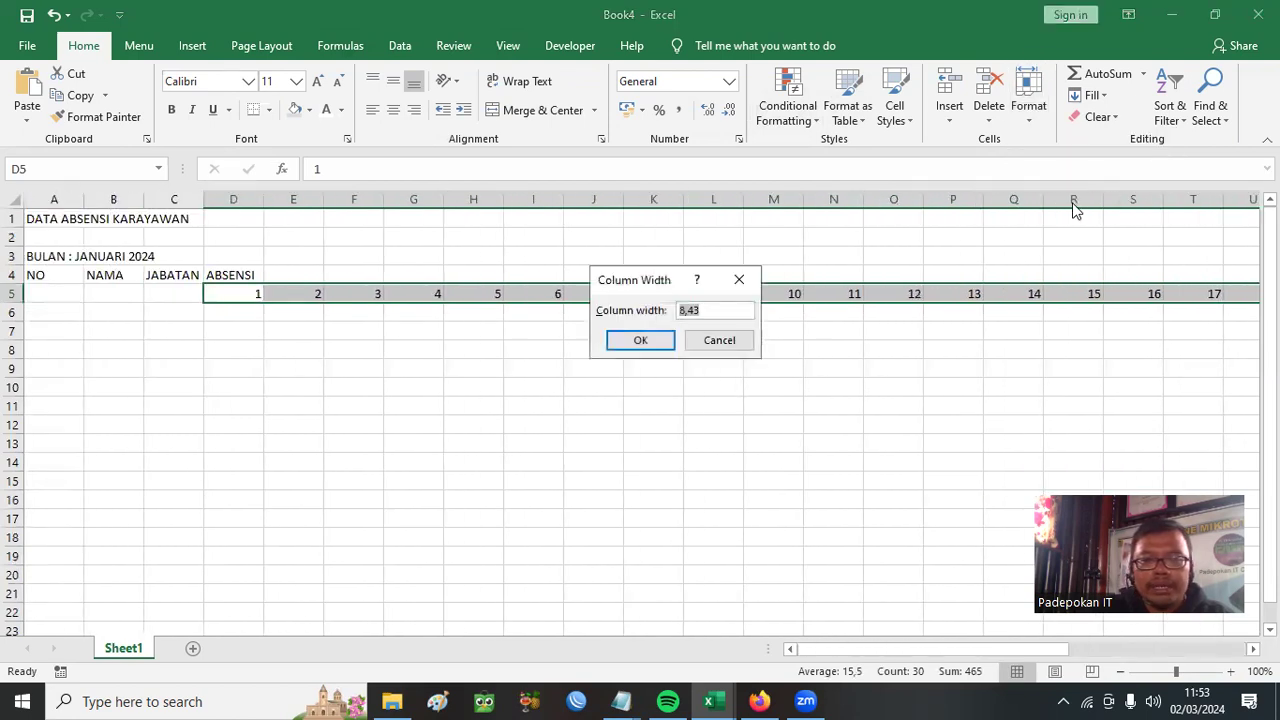
type("3")
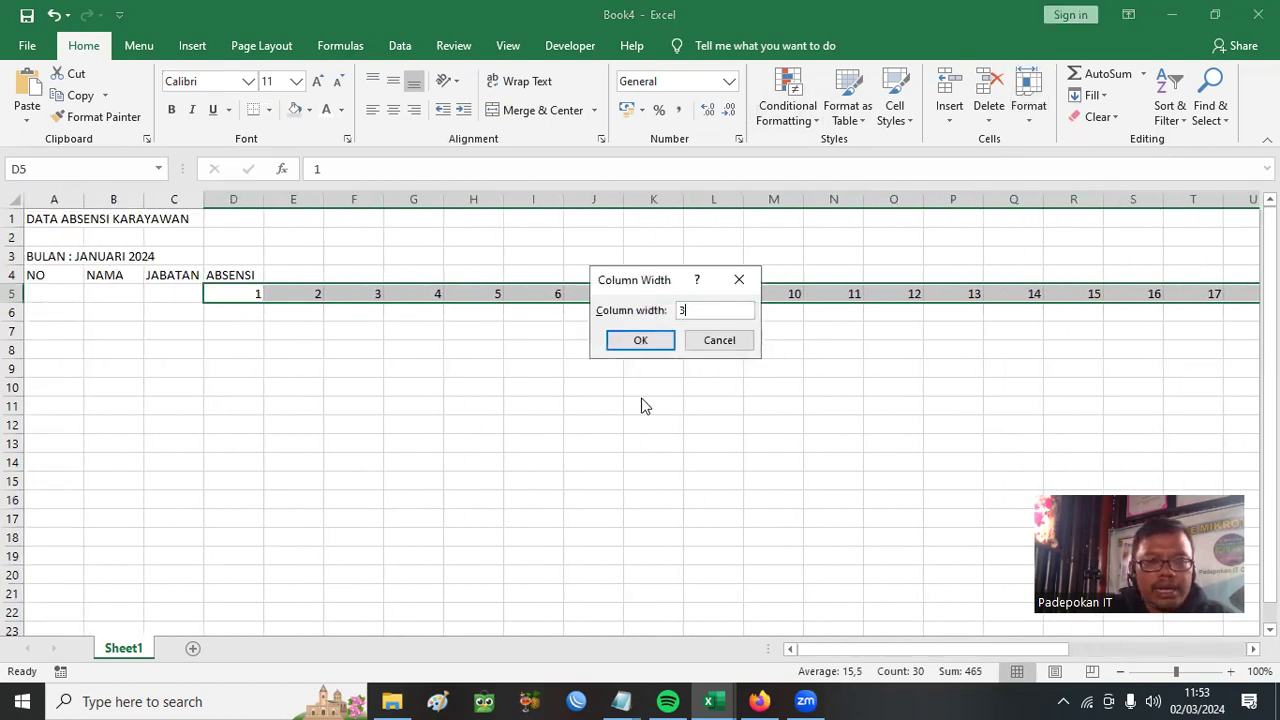
left_click(628, 340)
left_click(955, 330)
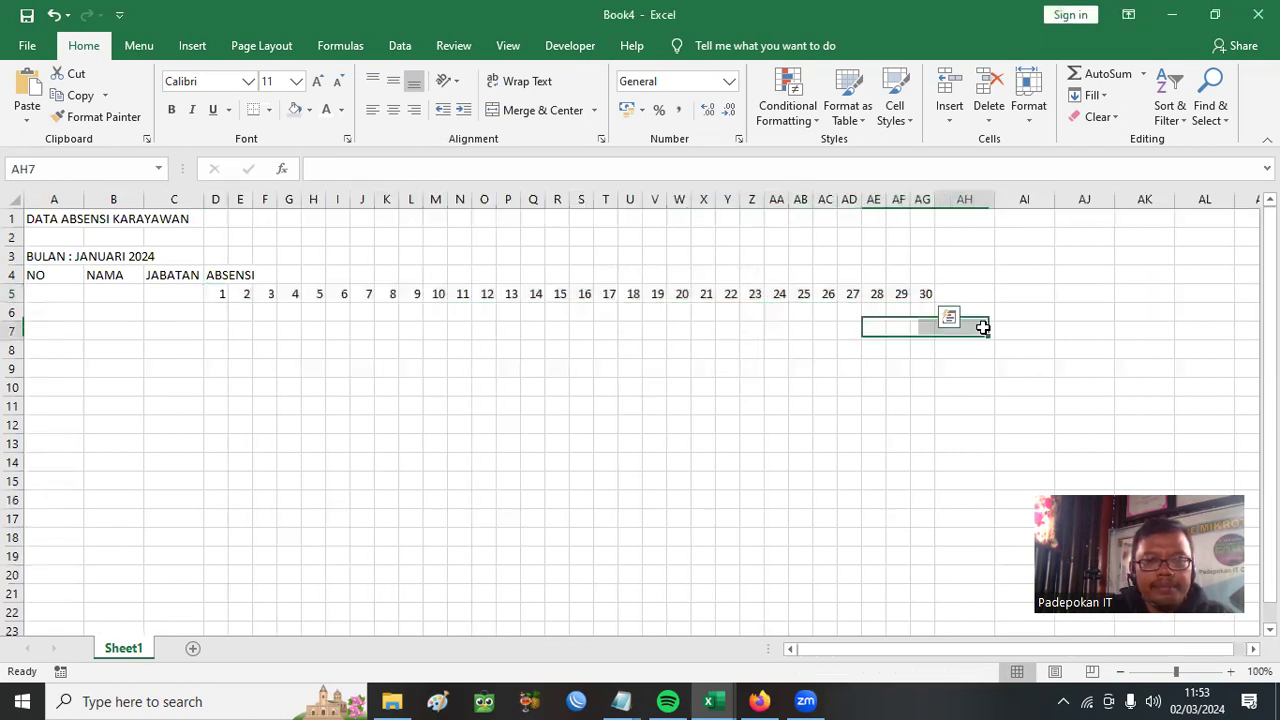
left_click_drag(215, 293, 925, 294)
Centre the day numbers in D5:AG5 and merge-and-centre ABSENSI across D4:AG4
left_click(1230, 671)
left_click(1230, 671)
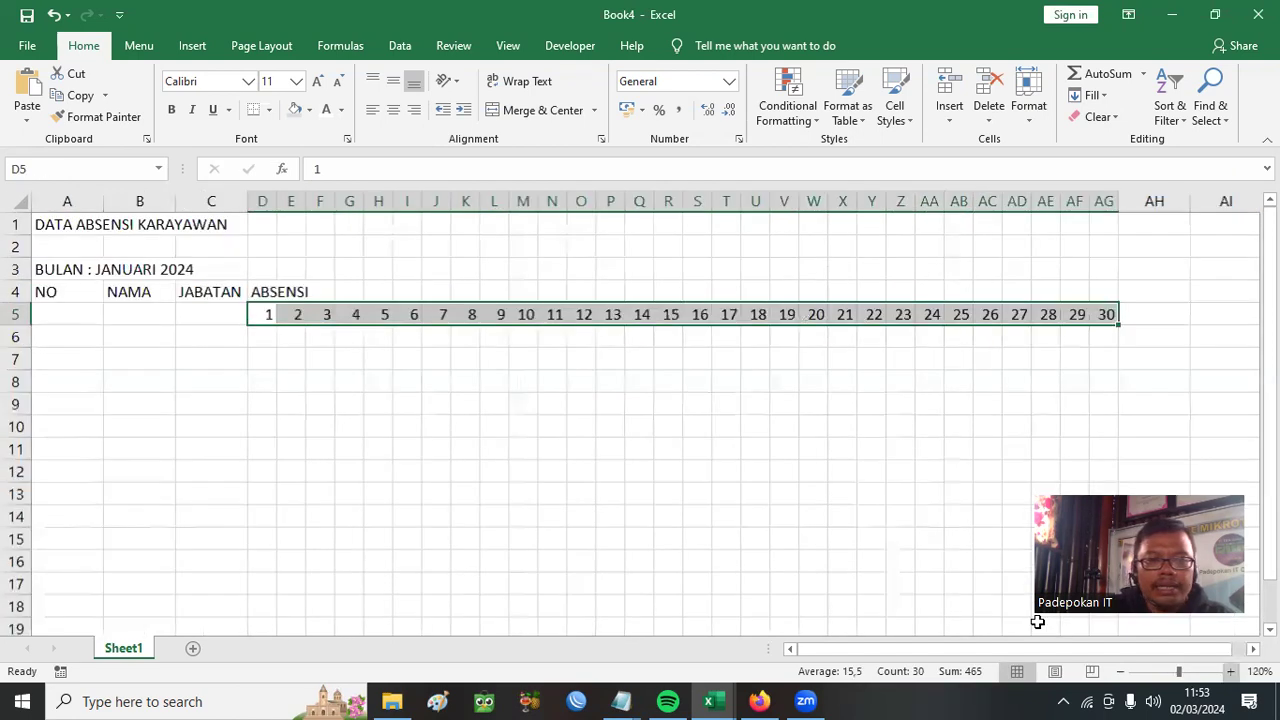
left_click(494, 449)
left_click_drag(258, 318, 1103, 316)
left_click(393, 109)
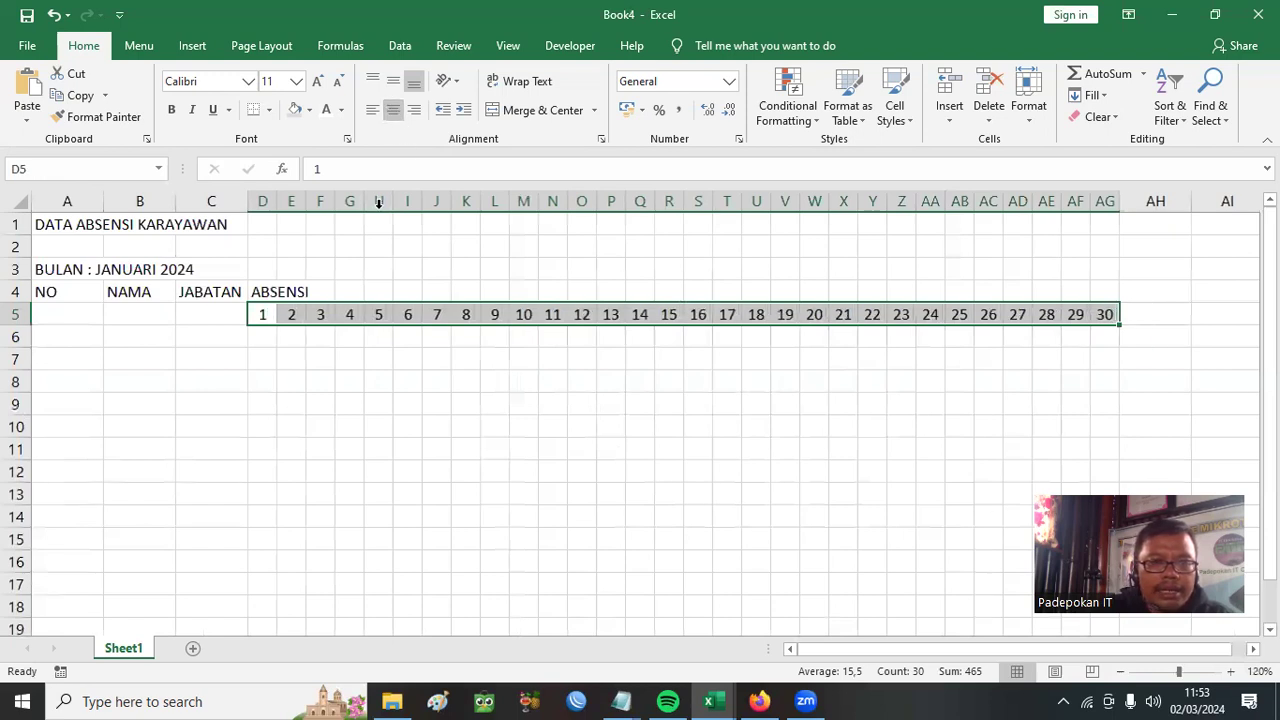
left_click_drag(258, 293, 1105, 292)
left_click(517, 110)
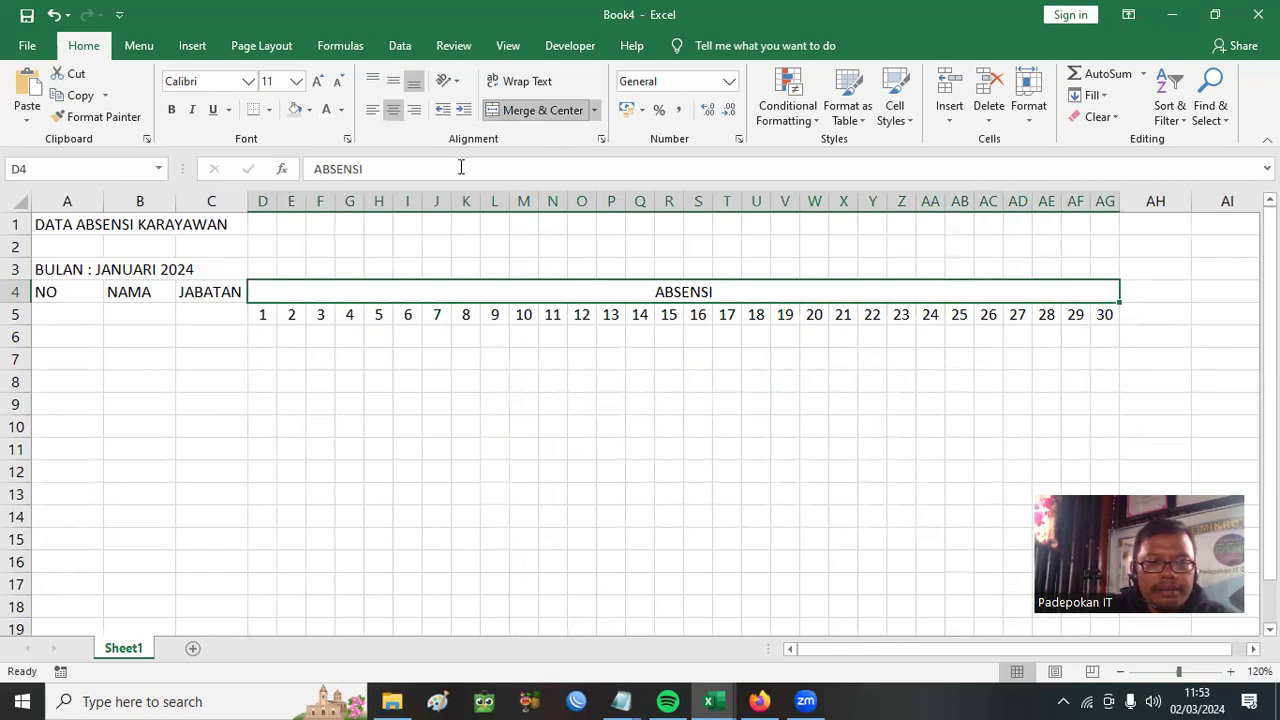
Merge A4:A5, B4:B5 and C4:C5 into single NO, NAMA and JABATAN cells
left_click_drag(54, 293, 131, 313)
left_click(495, 113)
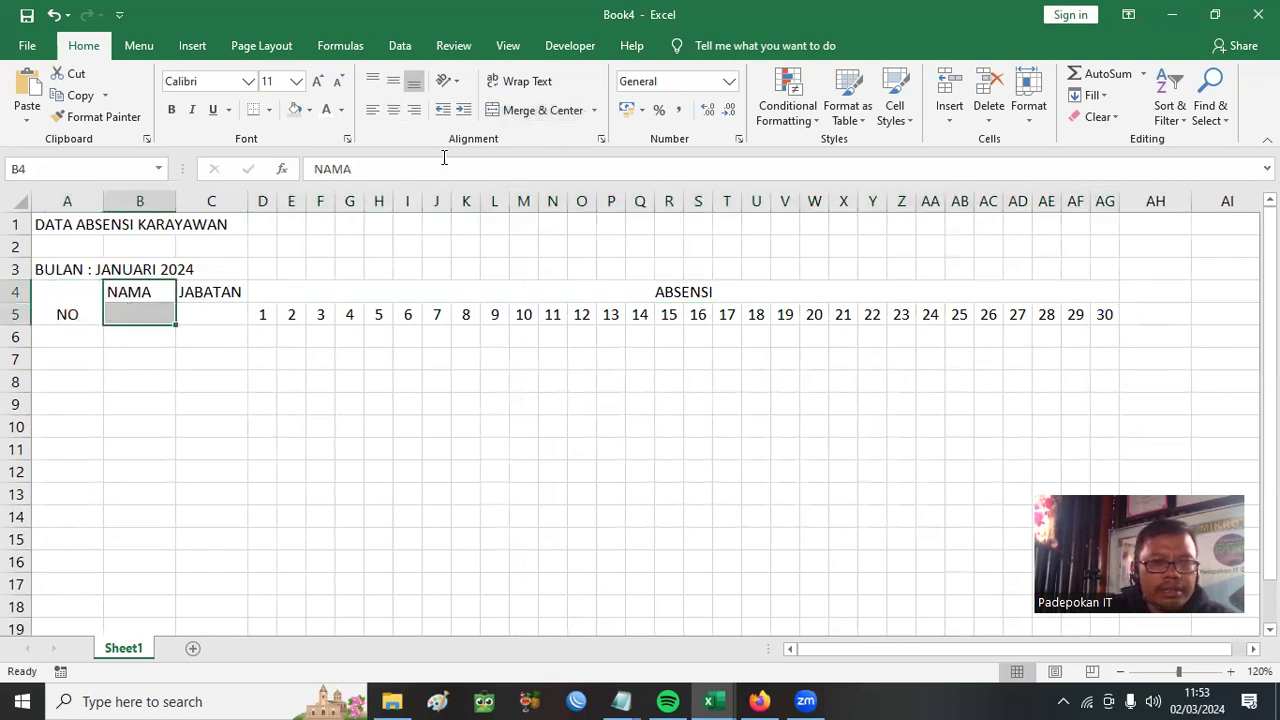
left_click(510, 110)
left_click(214, 297)
left_click_drag(214, 297, 214, 318)
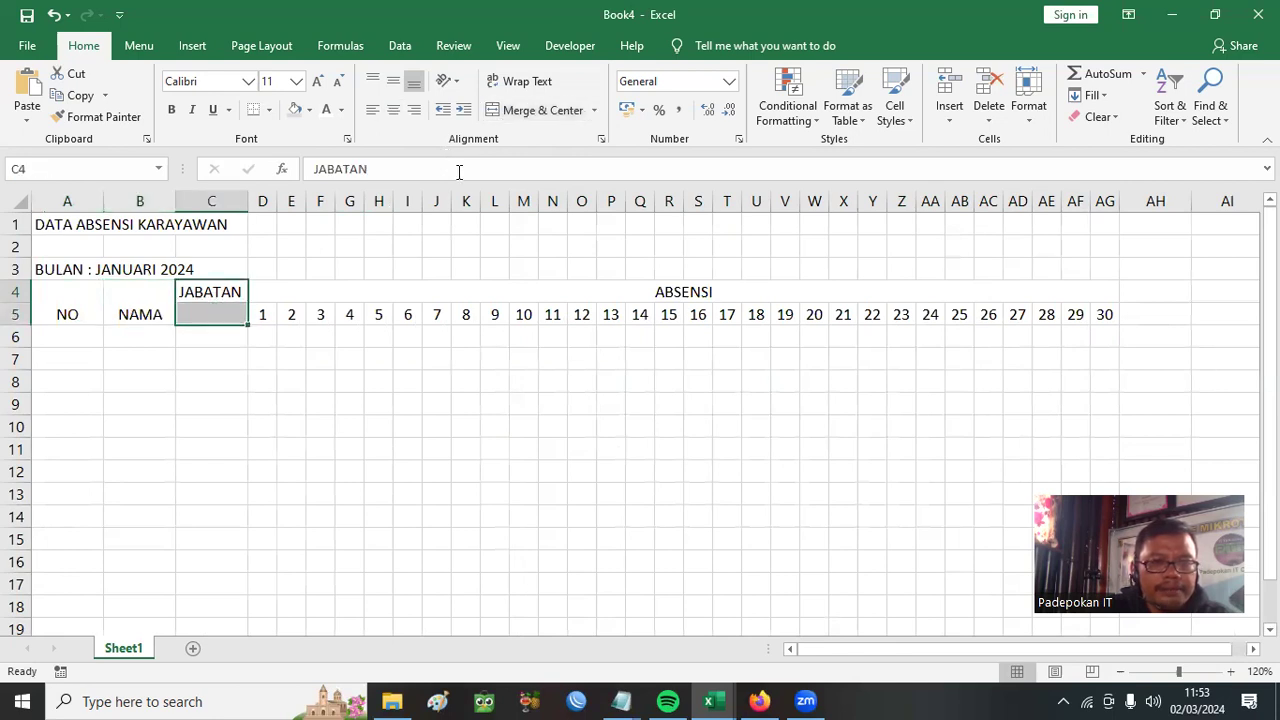
left_click(508, 110)
left_click(262, 358)
Middle-align the NO, NAMA and JABATAN headings and narrow column A
left_click_drag(63, 307, 210, 292)
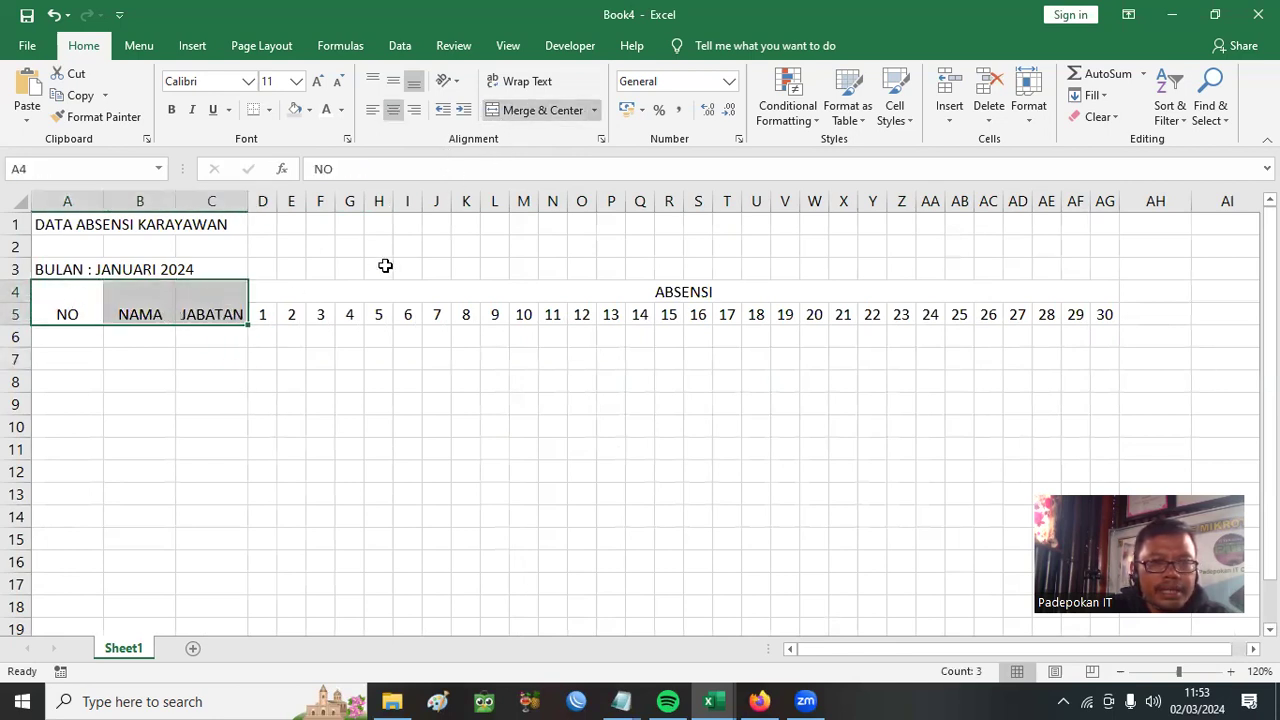
left_click(393, 88)
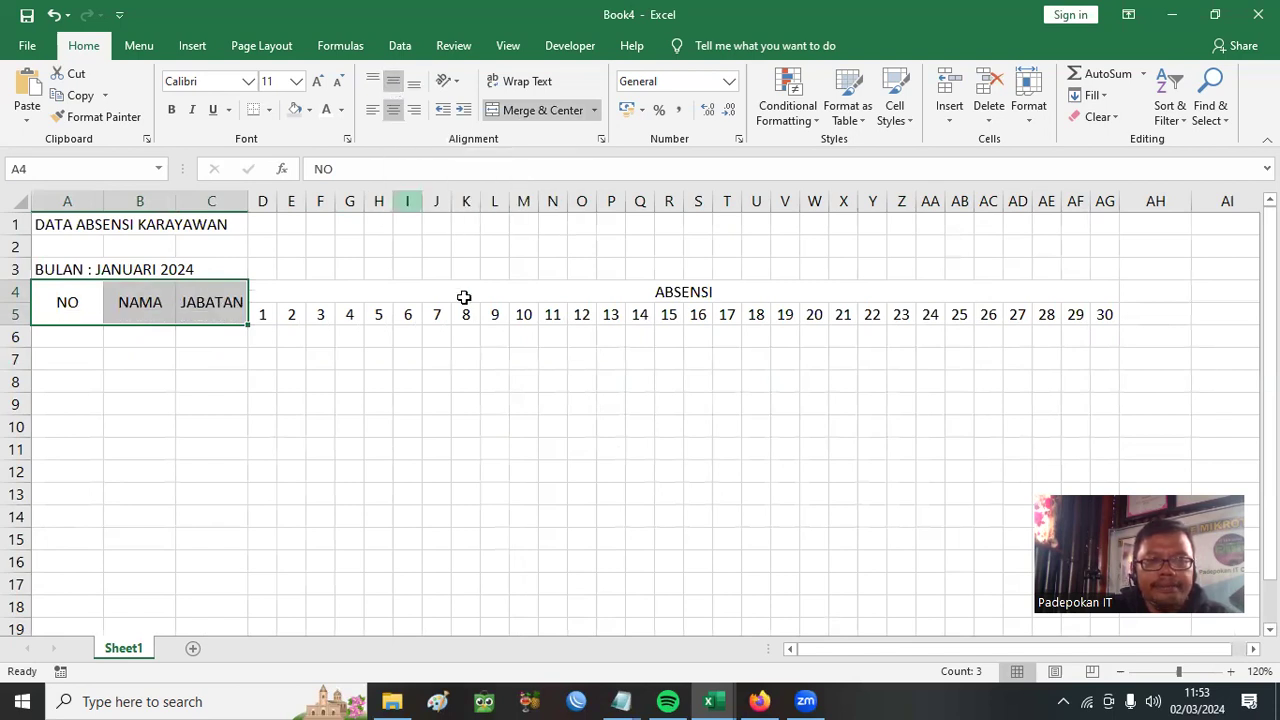
left_click(471, 363)
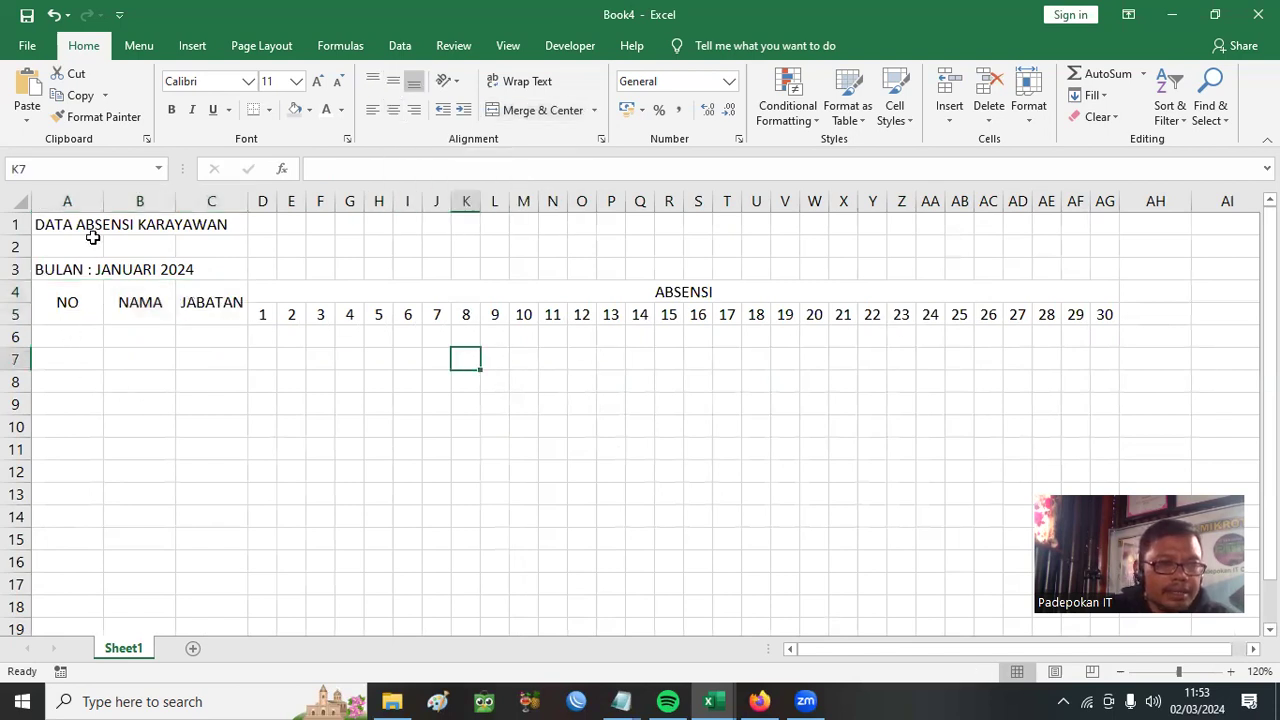
left_click_drag(103, 201, 70, 203)
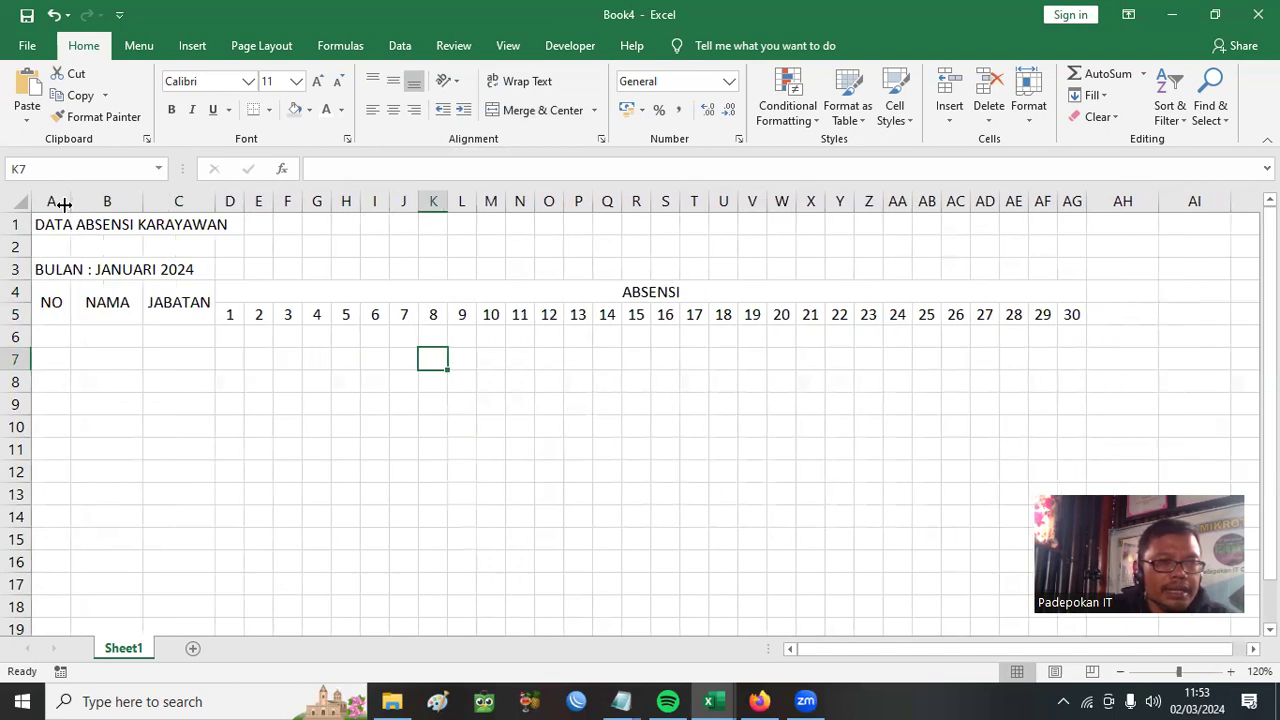
Fill NO with numbers 1 to 5 in A6:A10 and centre them
left_click(54, 331)
type("1")
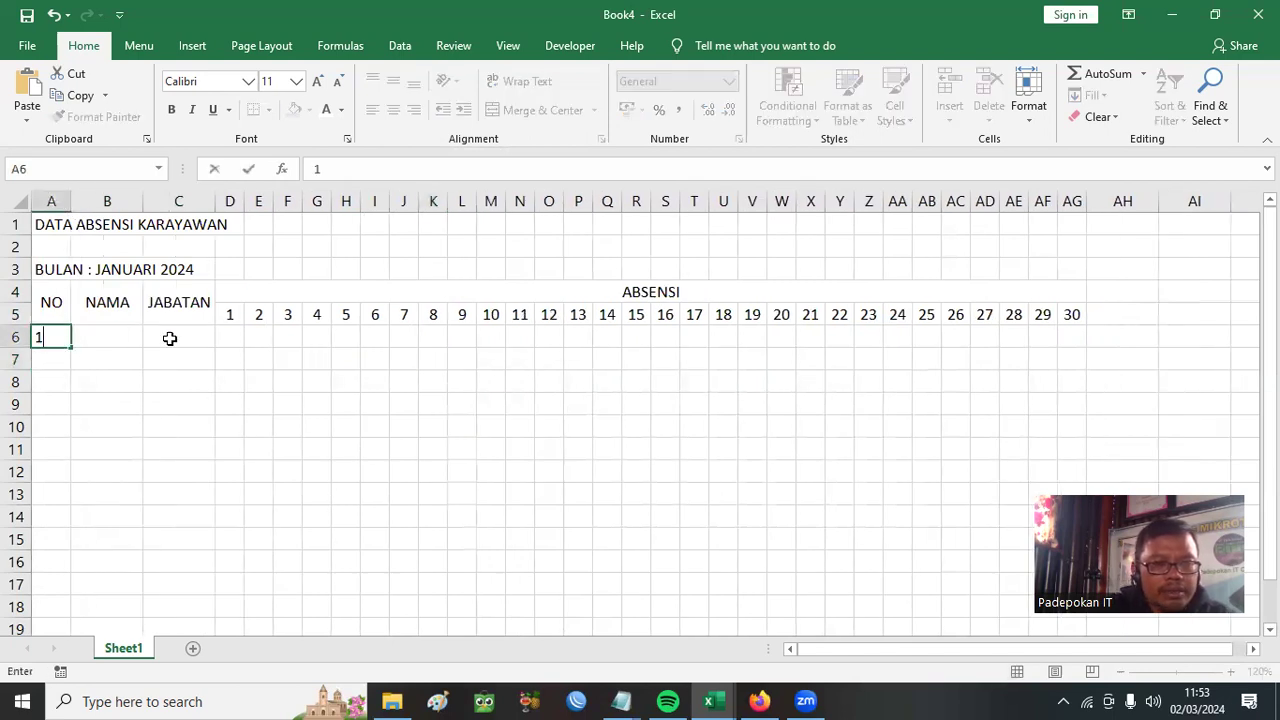
key("Return")
type("2")
key("Return")
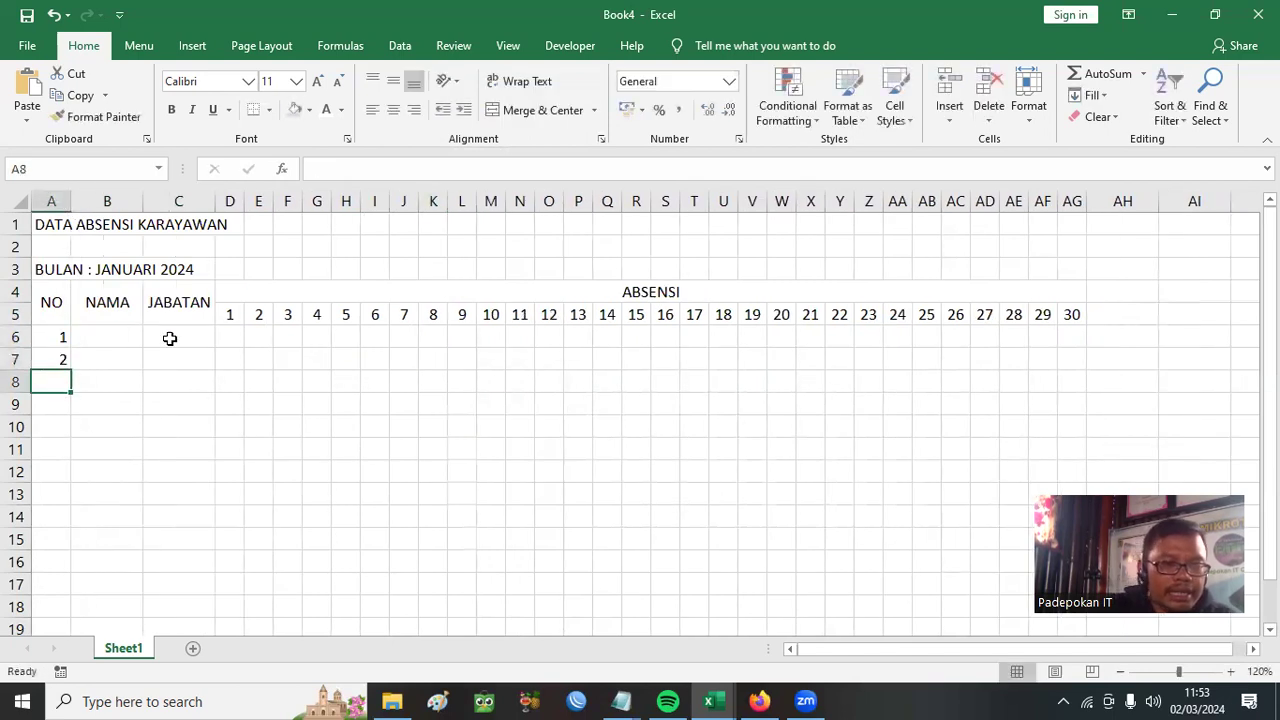
left_click(54, 337)
left_click_drag(54, 337, 69, 435)
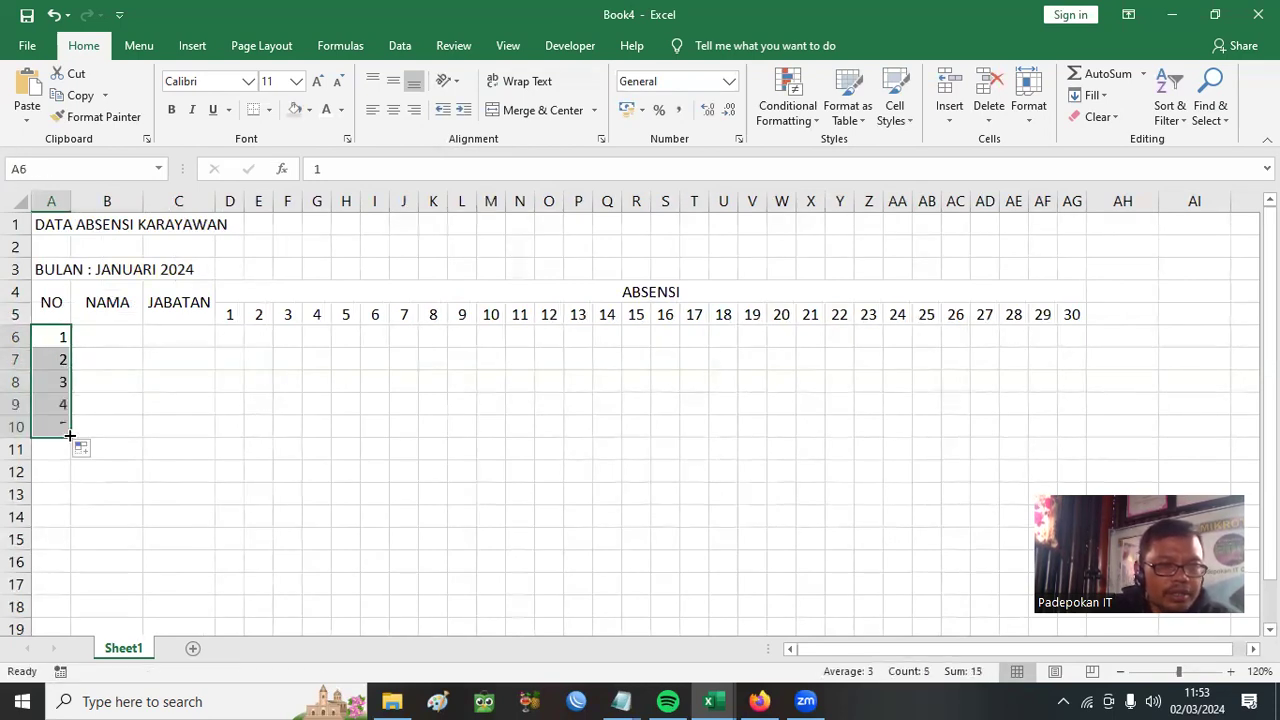
left_click(394, 109)
left_click(466, 386)
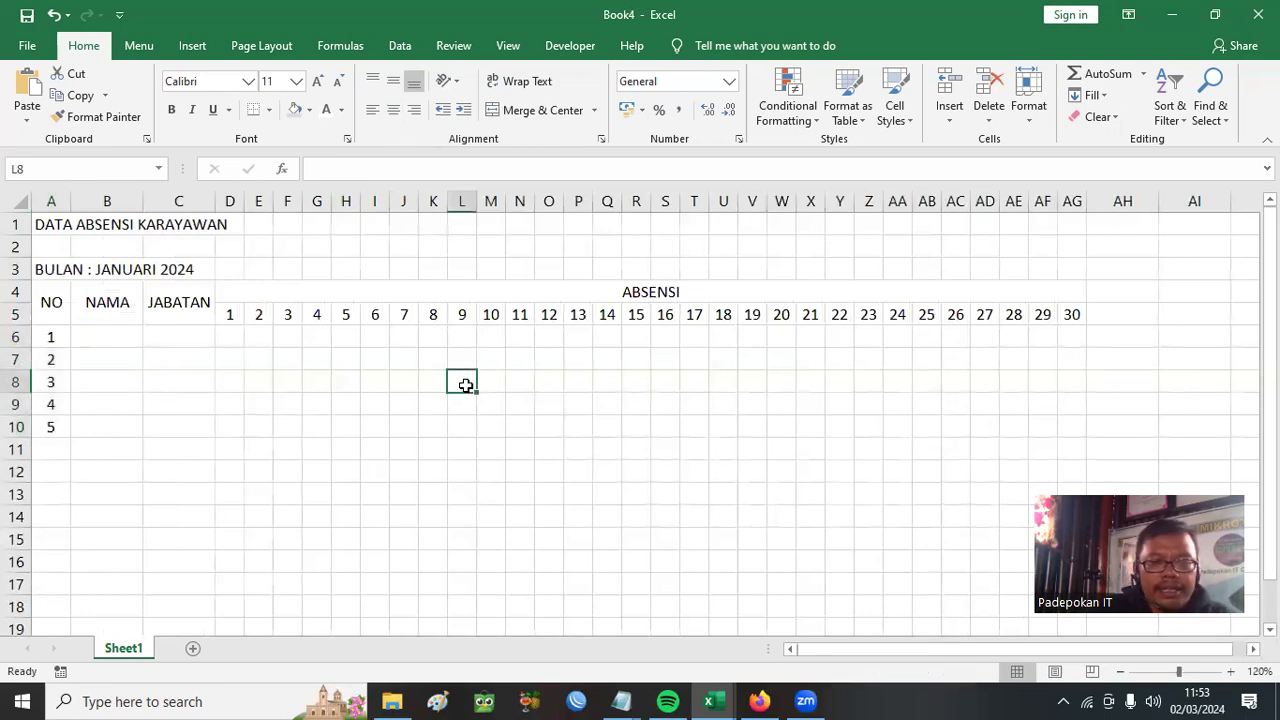
left_click_drag(48, 300, 1081, 424)
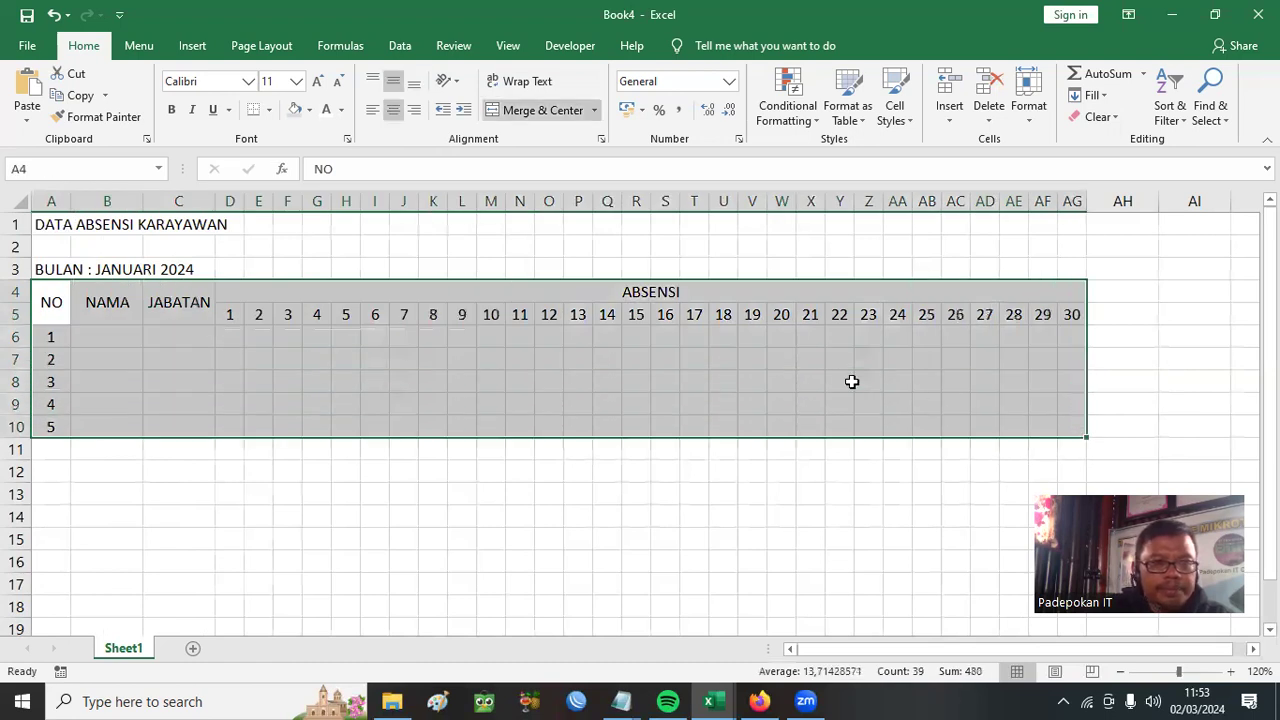
Apply All Borders to the A4:AG10 table and slightly widen the NAMA column
left_click(268, 110)
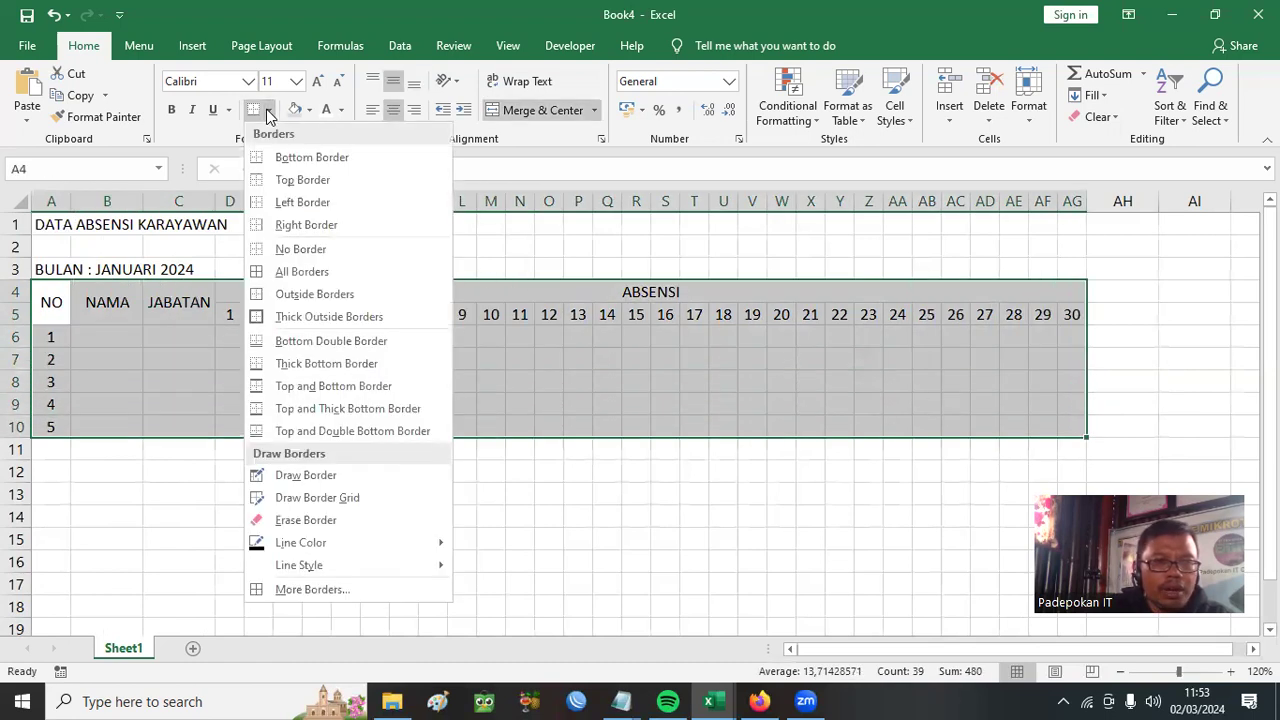
left_click(345, 270)
left_click(394, 477)
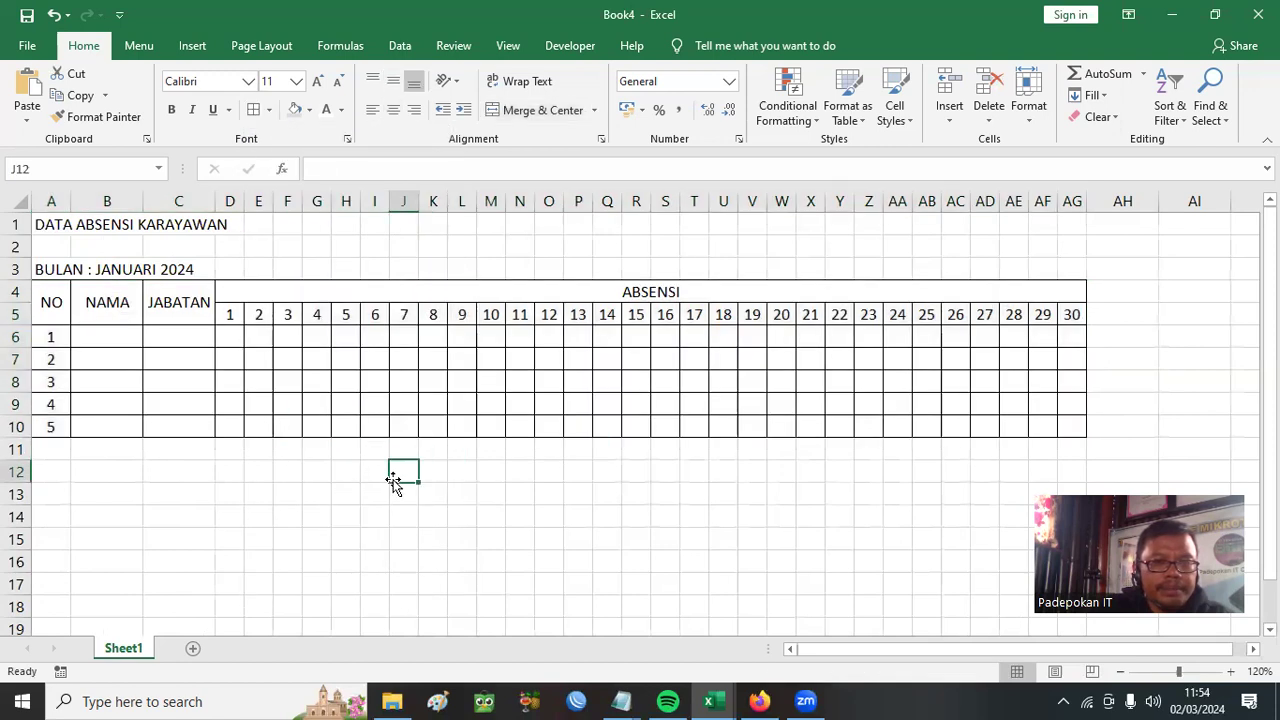
left_click(1125, 309)
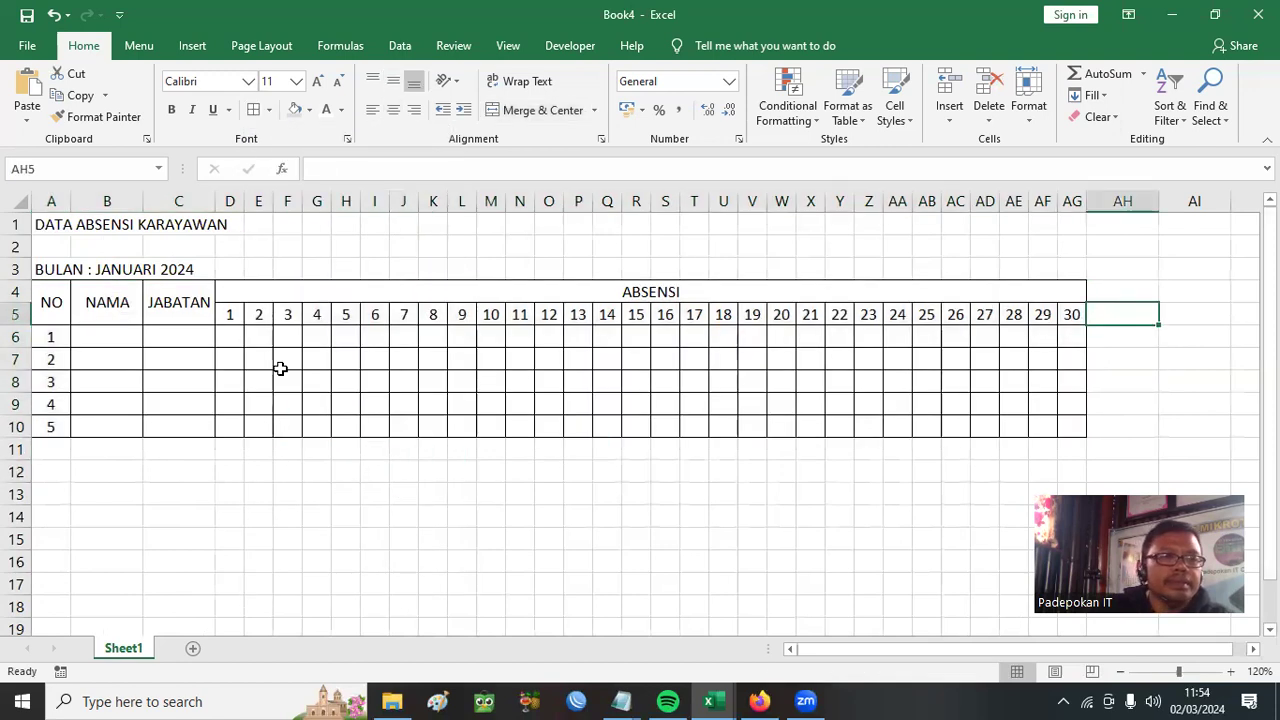
left_click_drag(143, 201, 172, 202)
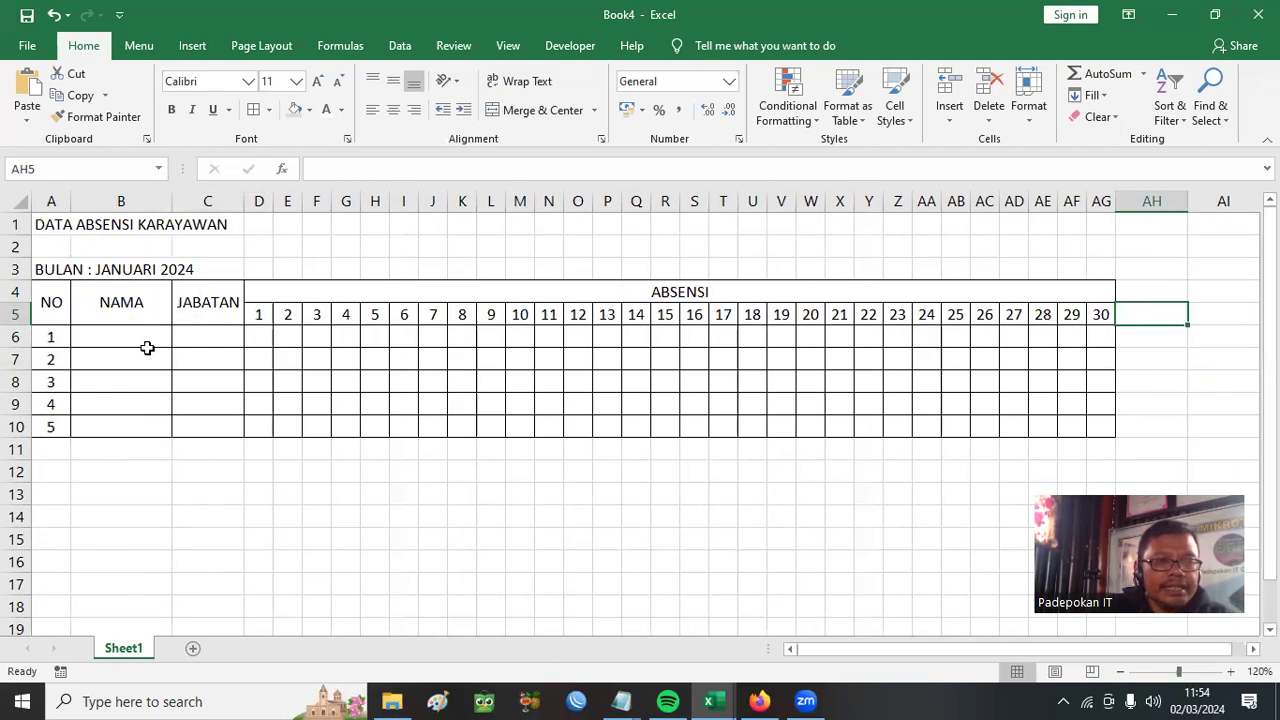
left_click(166, 338)
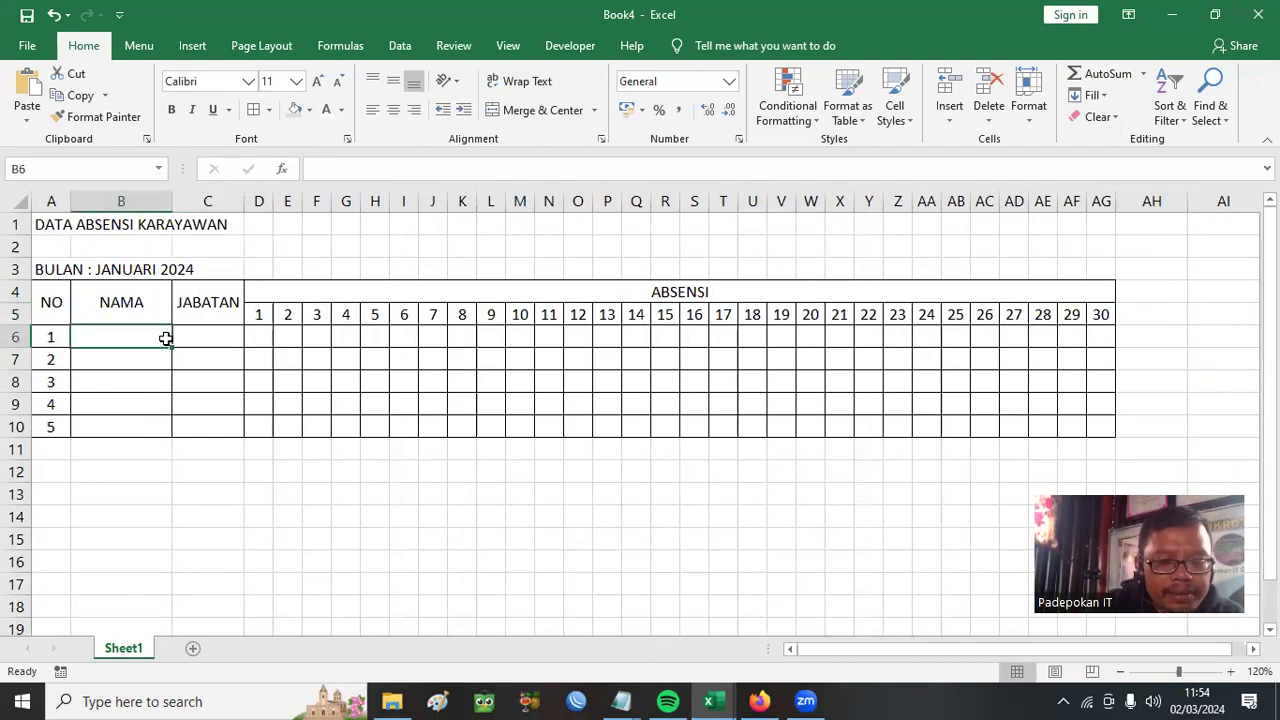
Enter the five employee names down B6:B10
type("Andi")
key("Return")
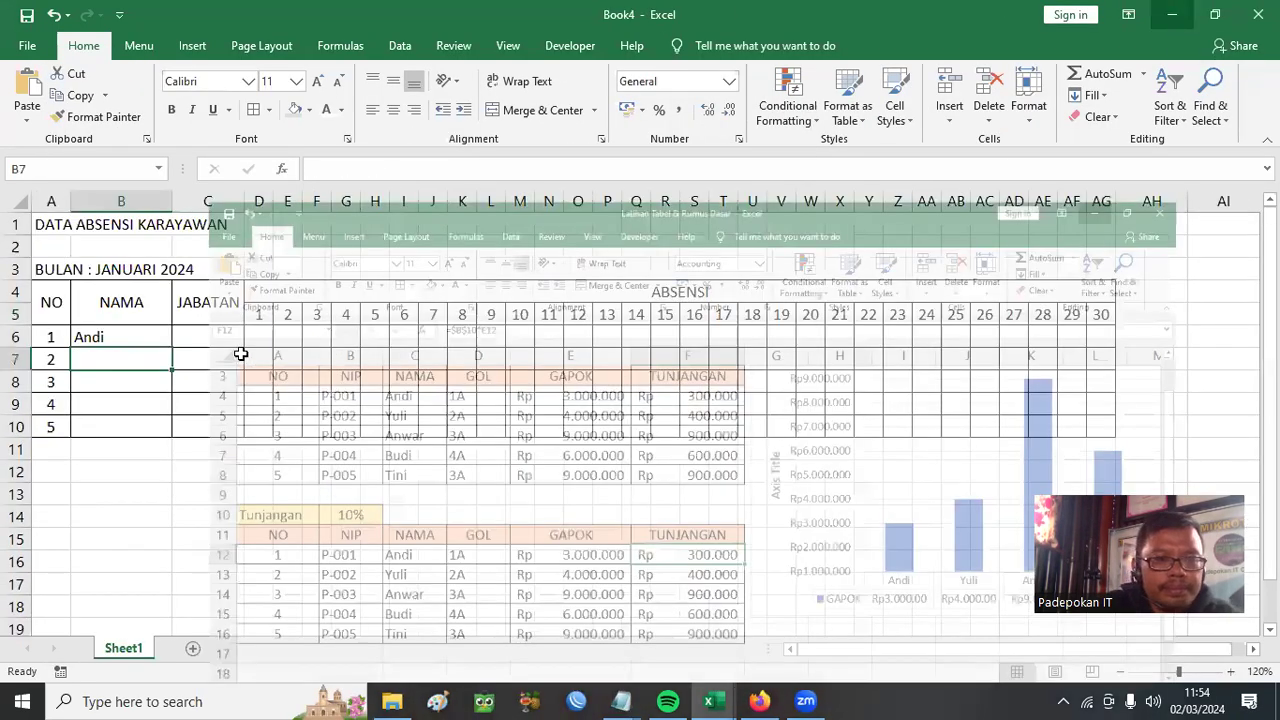
type("Y")
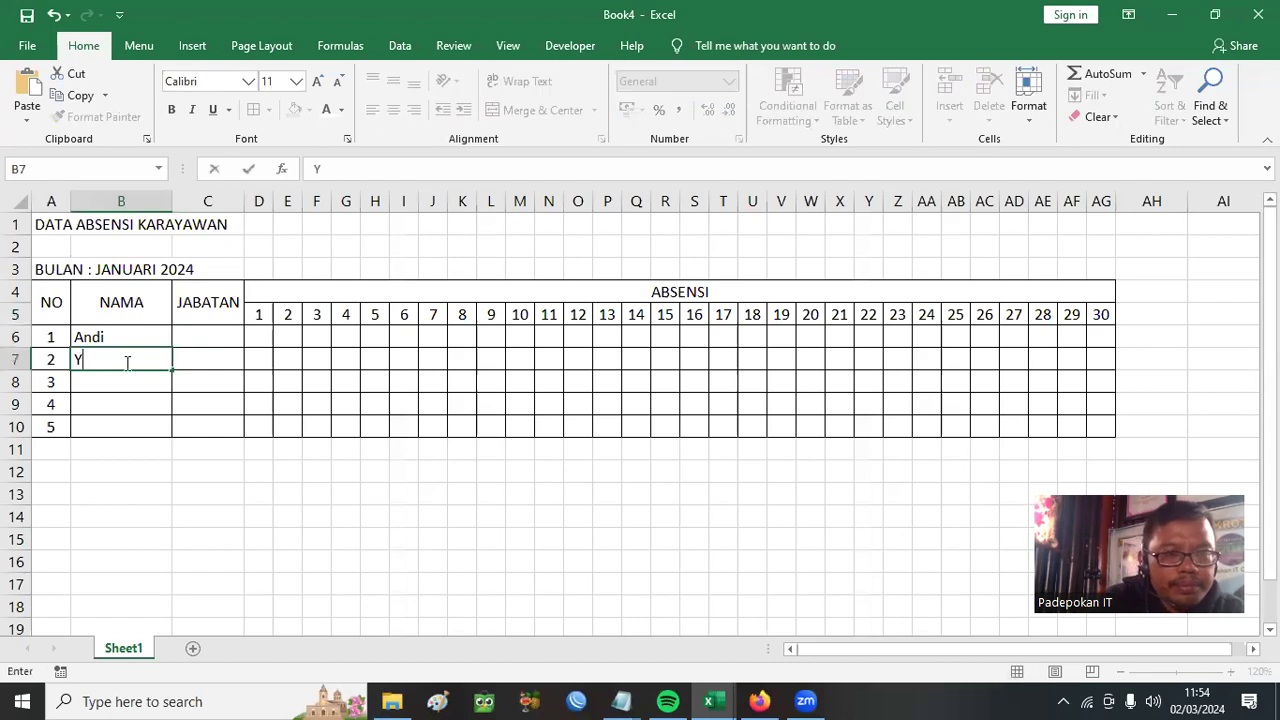
type("usuf")
key("Return")
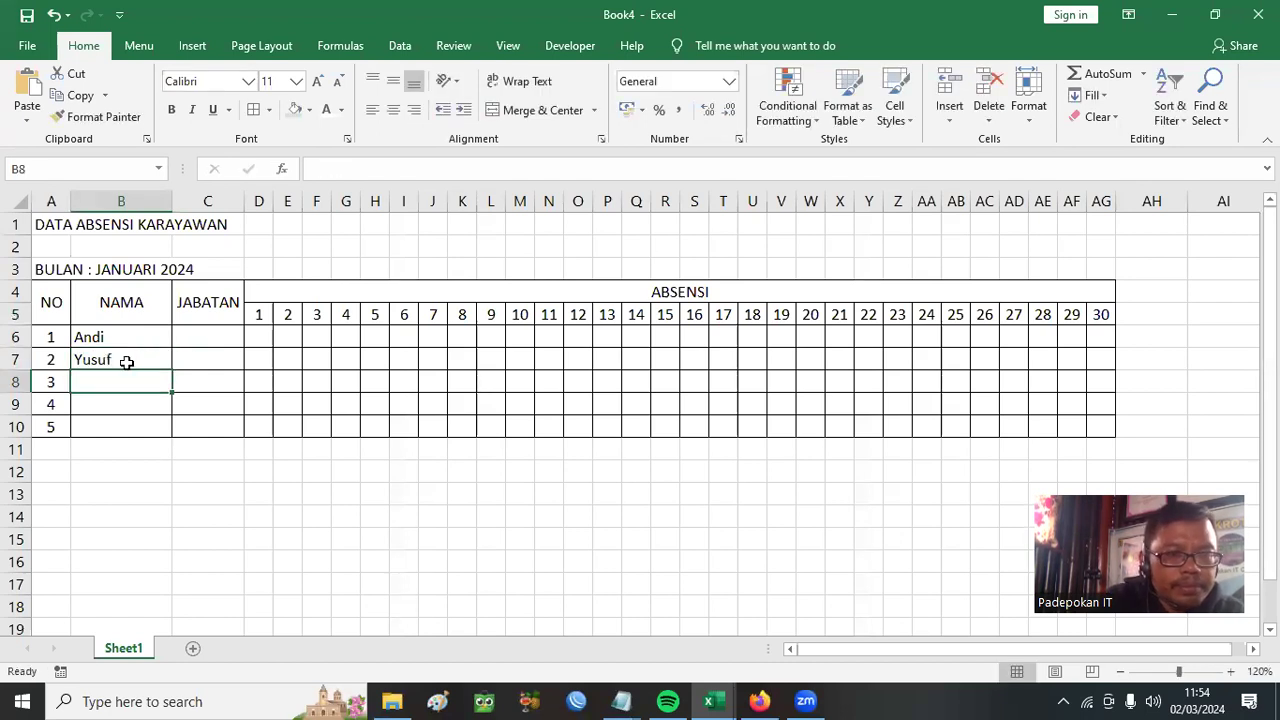
type("Rini")
key("Return")
type("Adi")
key("Return")
type("T")
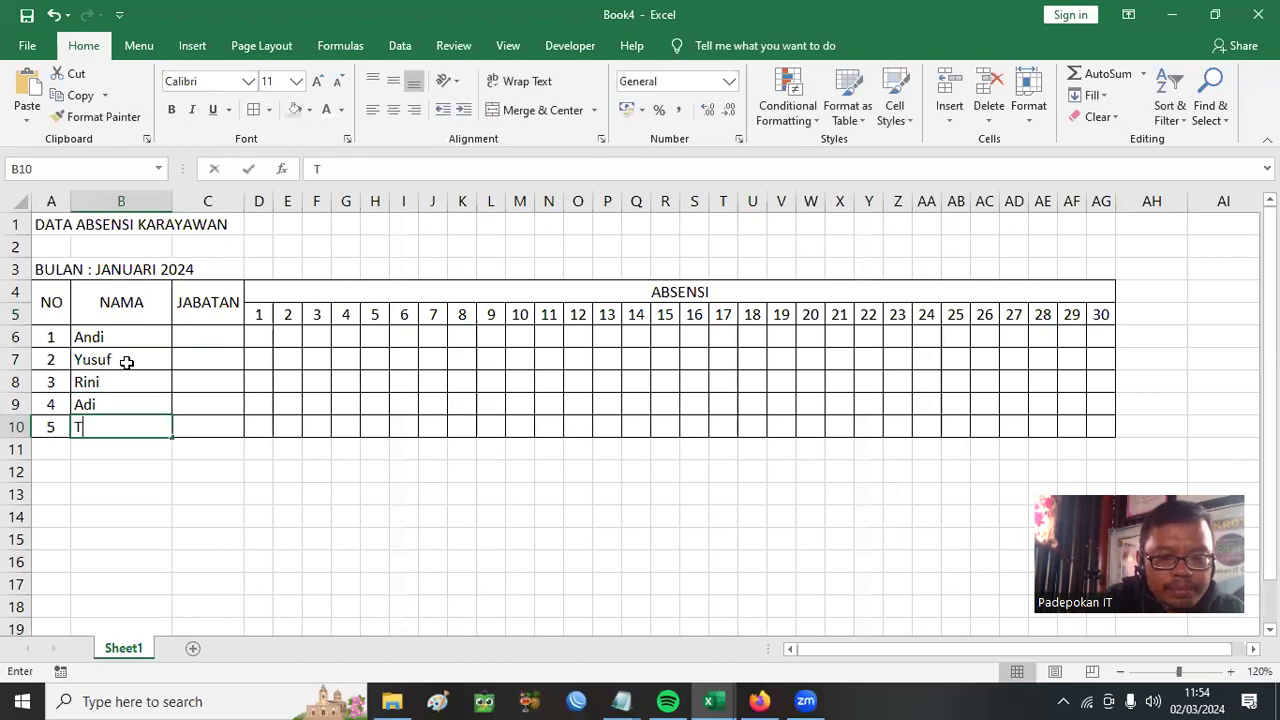
type("ohir")
key("Tab")
Enter Direktur, Supervisor and Staff in C6:C8, widen JABATAN, and copy Staff downward
key("Up")
key("Up")
key("Up")
key("Up")
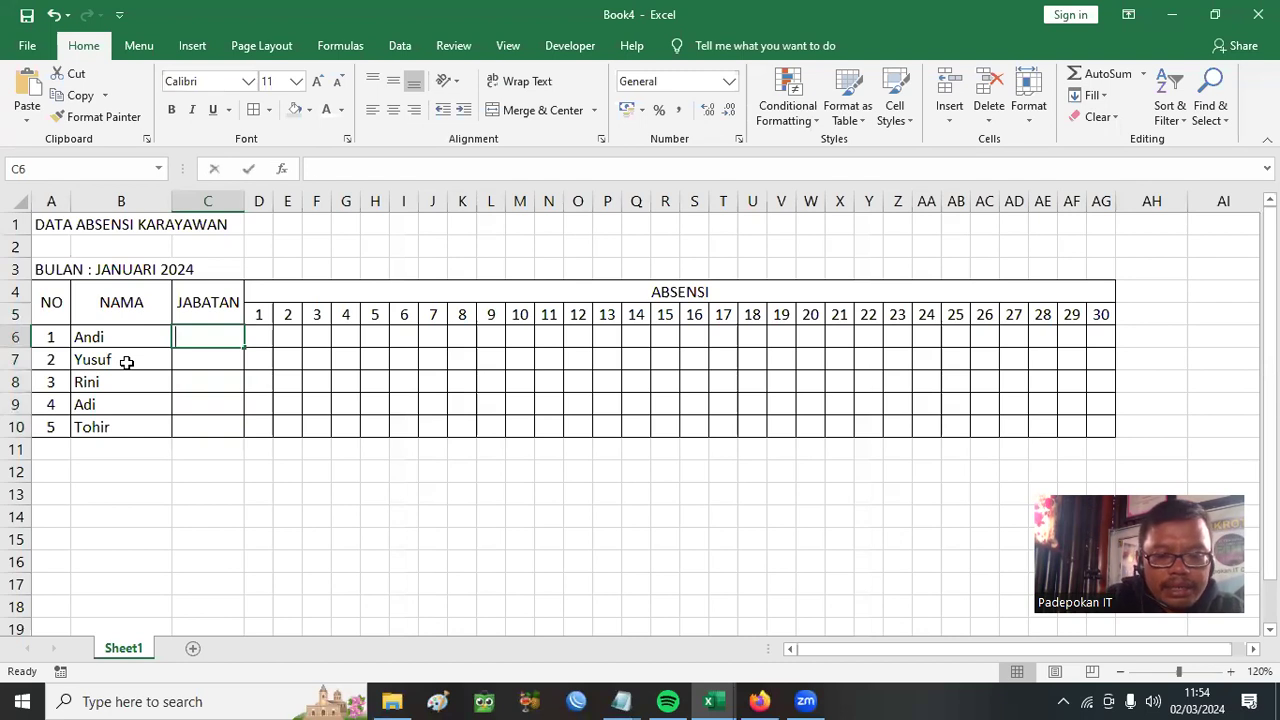
type("Direktur")
key("Return")
type("Supervisor")
key("Return")
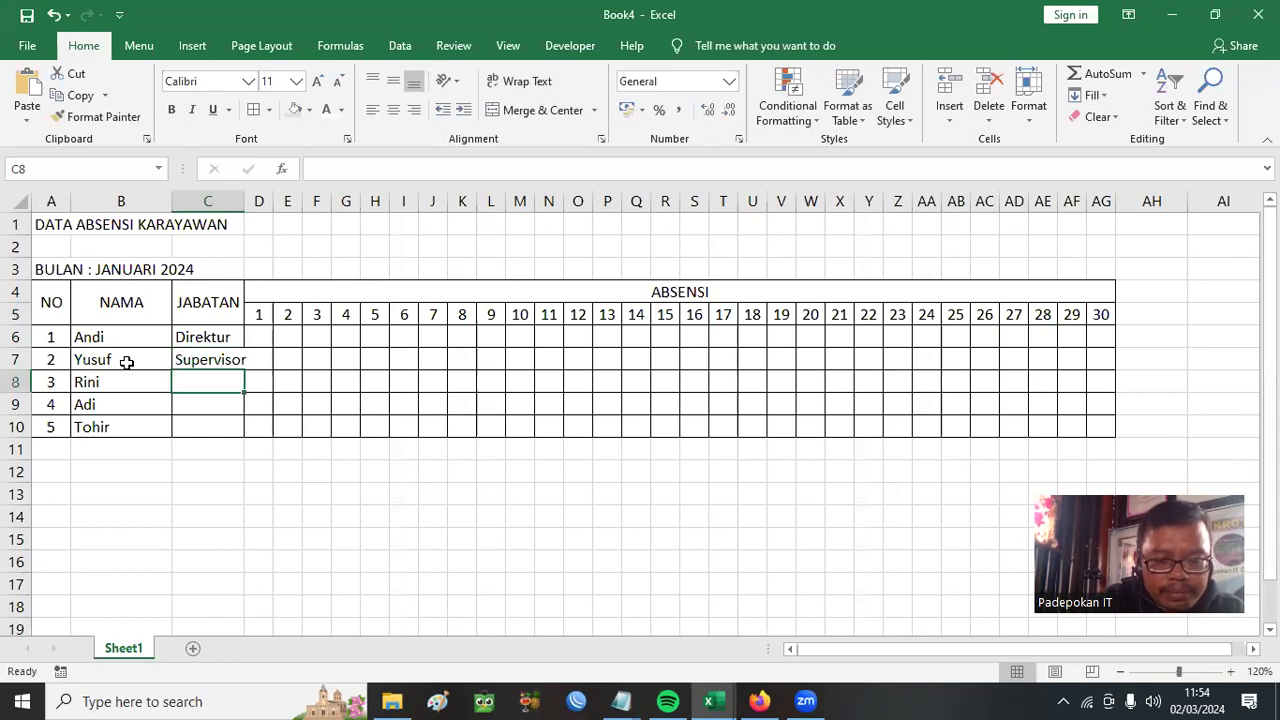
type("Staff")
key("Return")
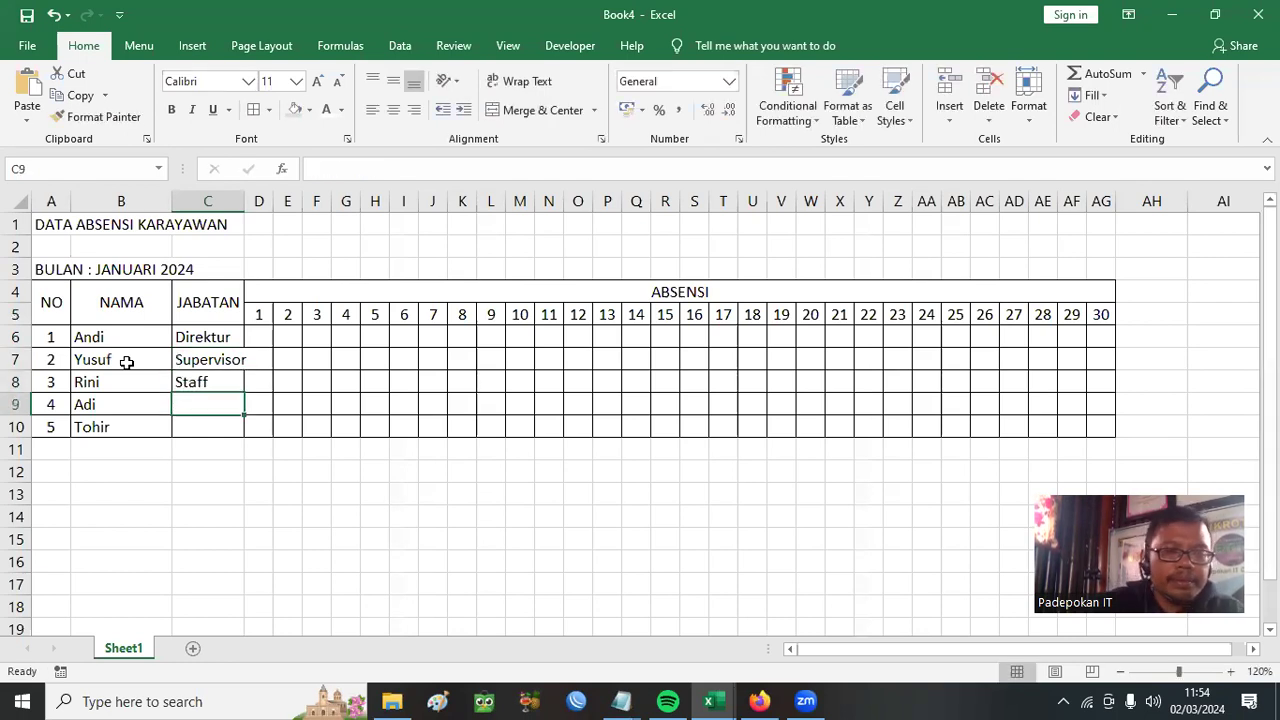
left_click_drag(244, 201, 273, 330)
left_click(251, 382)
left_click_drag(272, 393, 274, 433)
Finish filling Staff into C9:C10 and return from the reference workbook to Book4
left_click(405, 492)
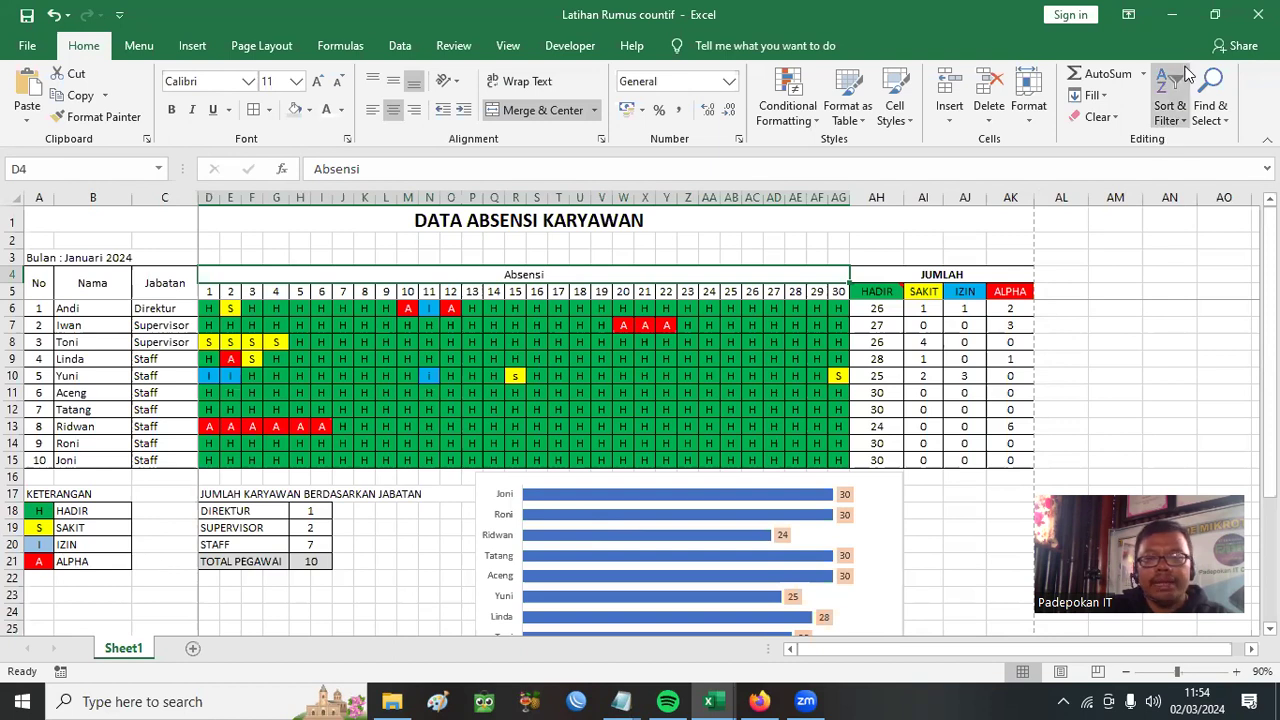
left_click(1172, 14)
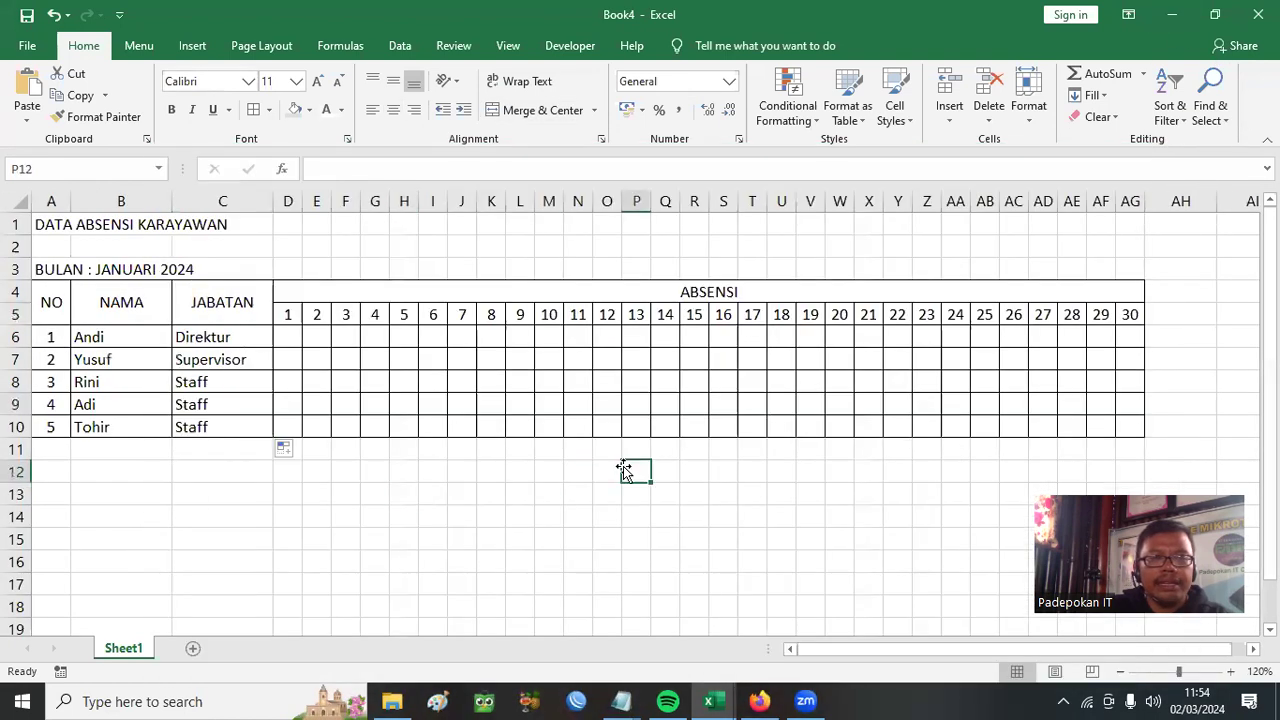
Add a conditional formatting rule to D6:AG10 giving cells equal to H a green fill
left_click_drag(287, 337, 1123, 428)
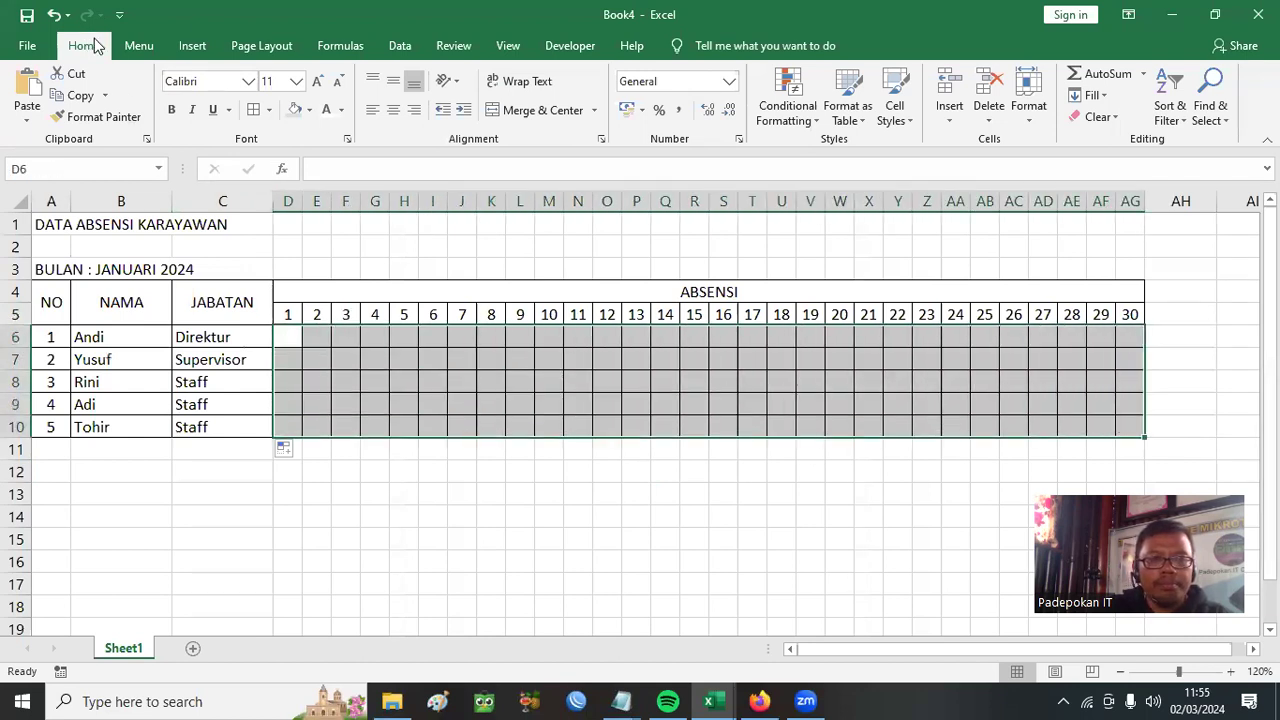
left_click(815, 116)
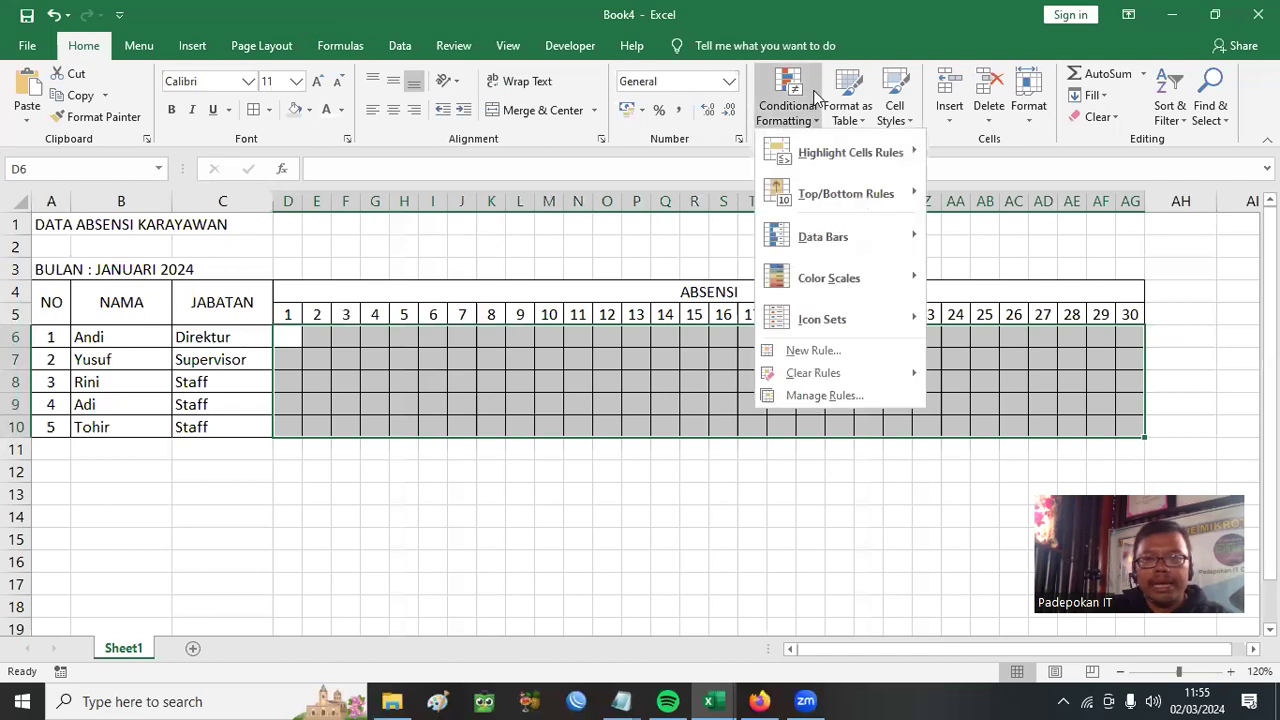
mouse_move(894, 160)
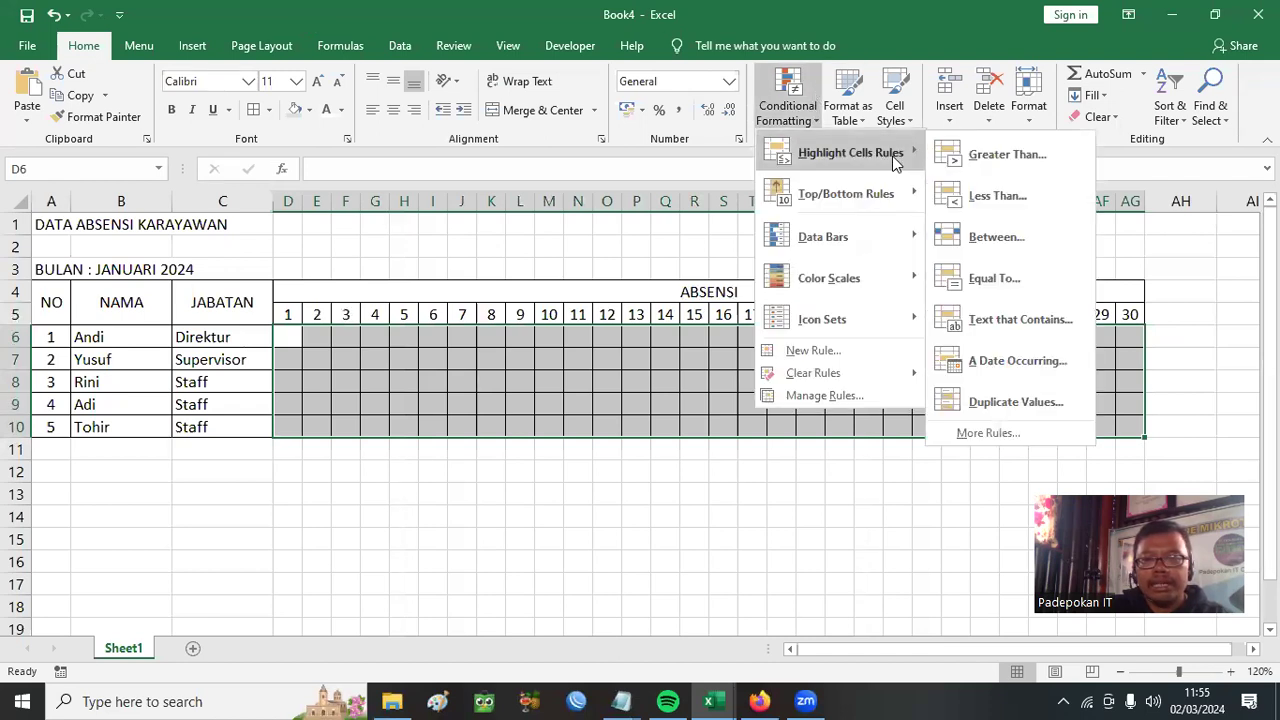
left_click(1031, 270)
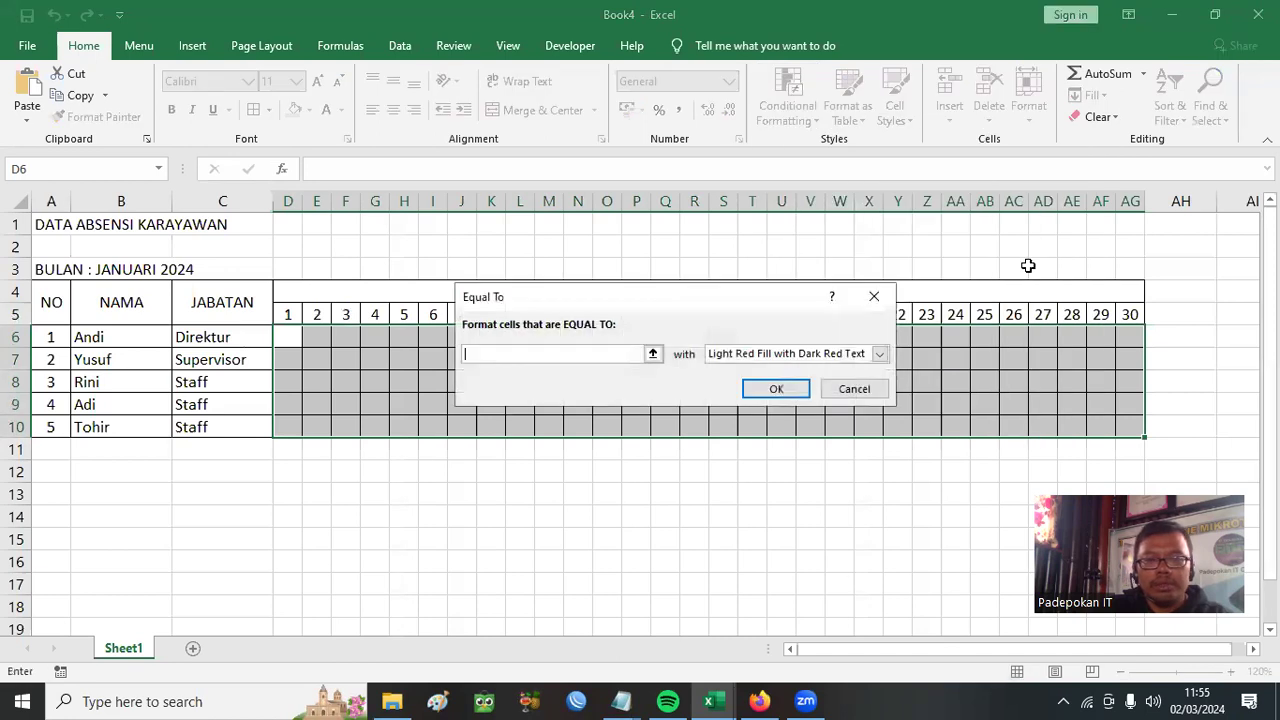
left_click_drag(716, 305, 913, 227)
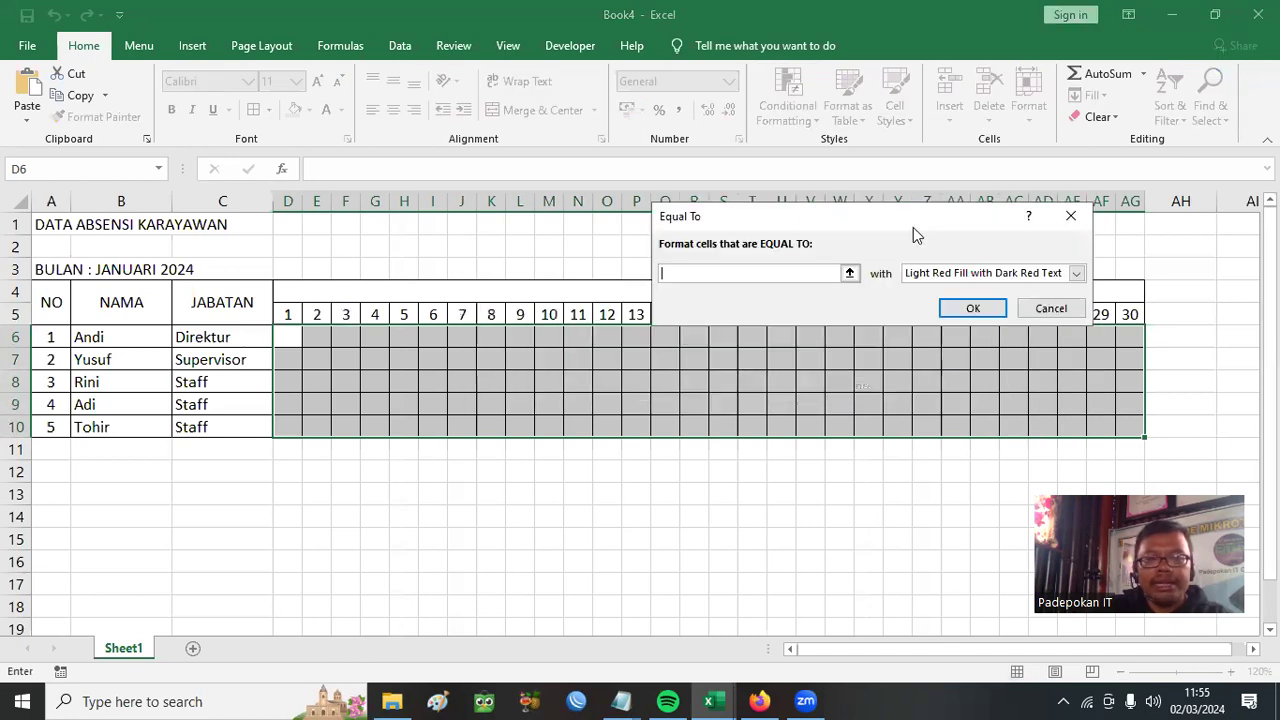
type("H")
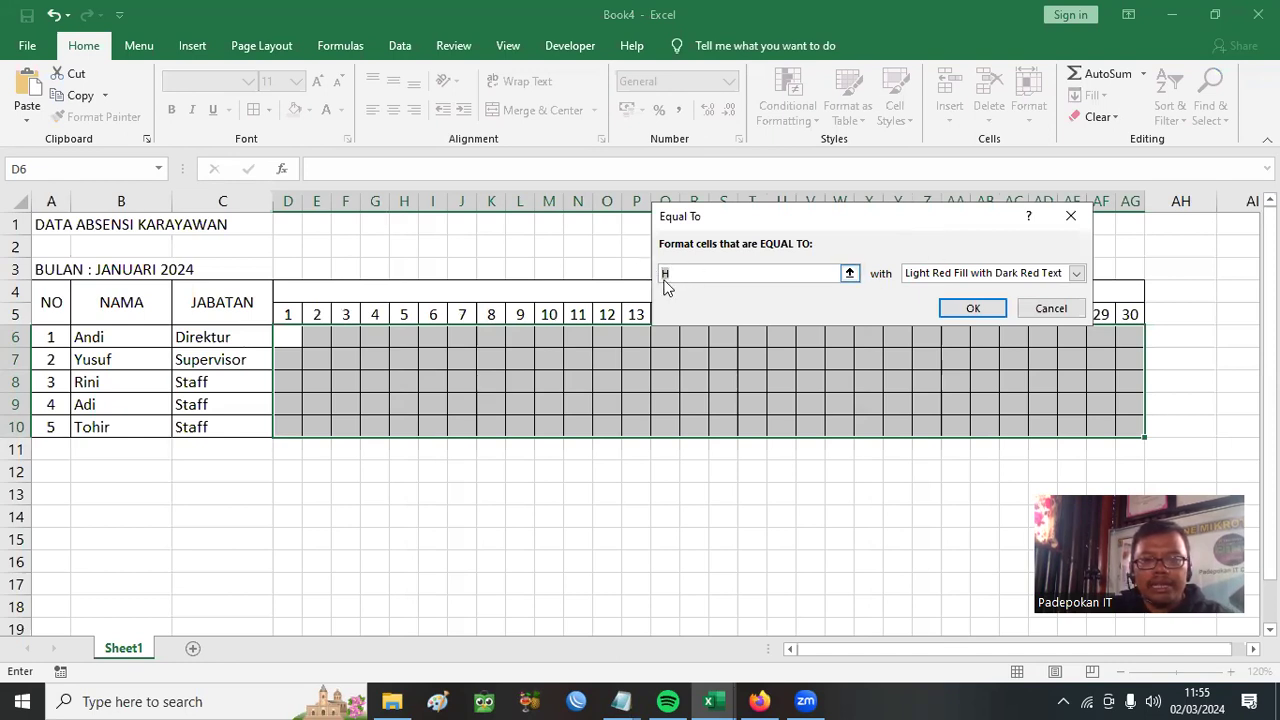
left_click(1076, 273)
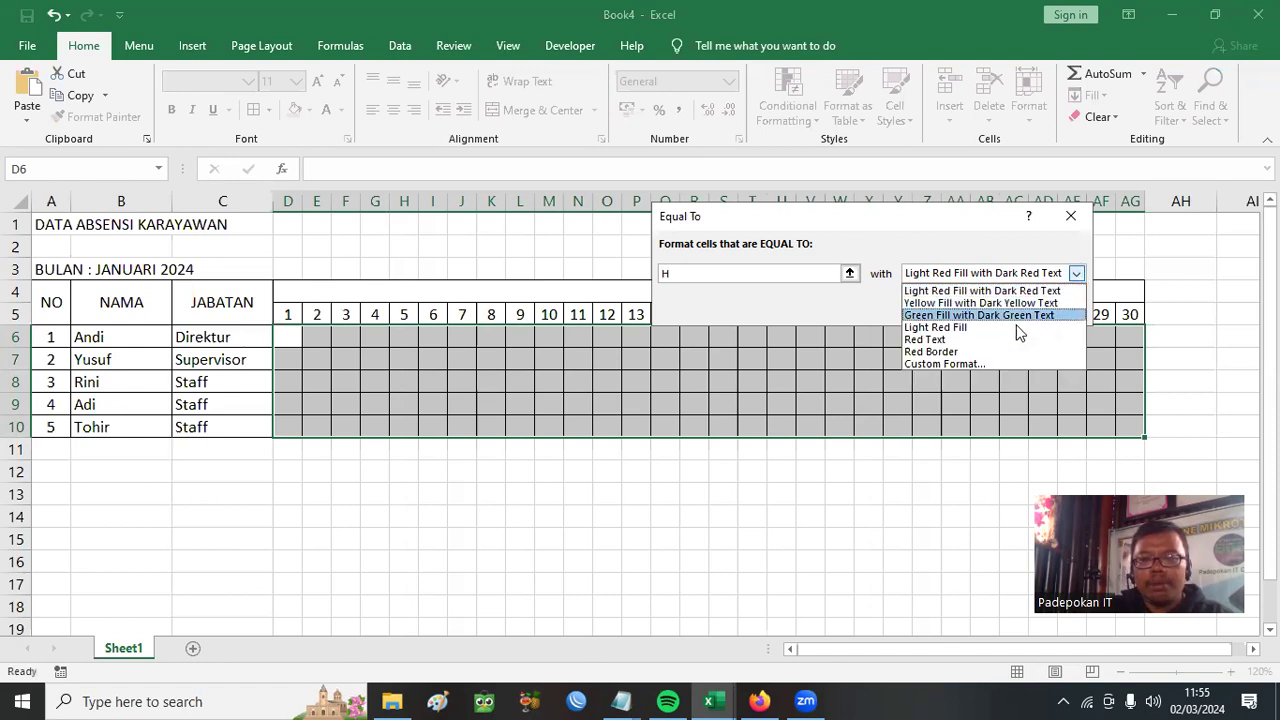
left_click(984, 363)
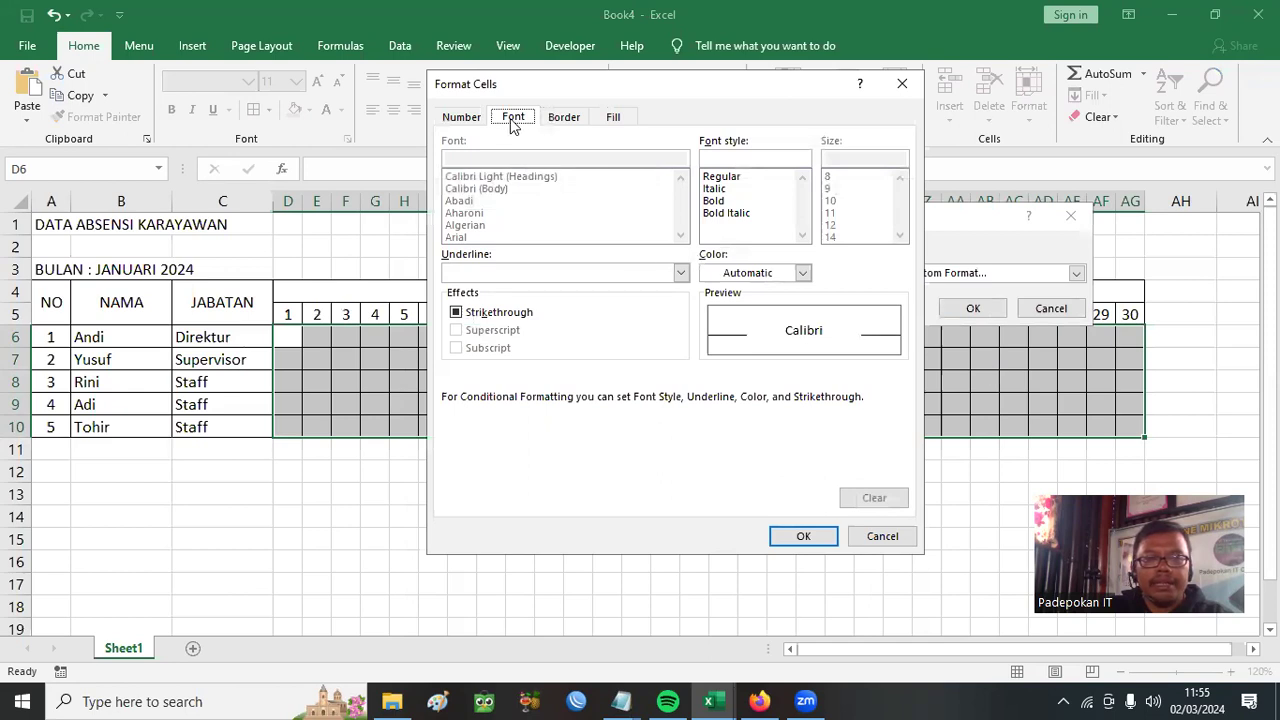
left_click(613, 122)
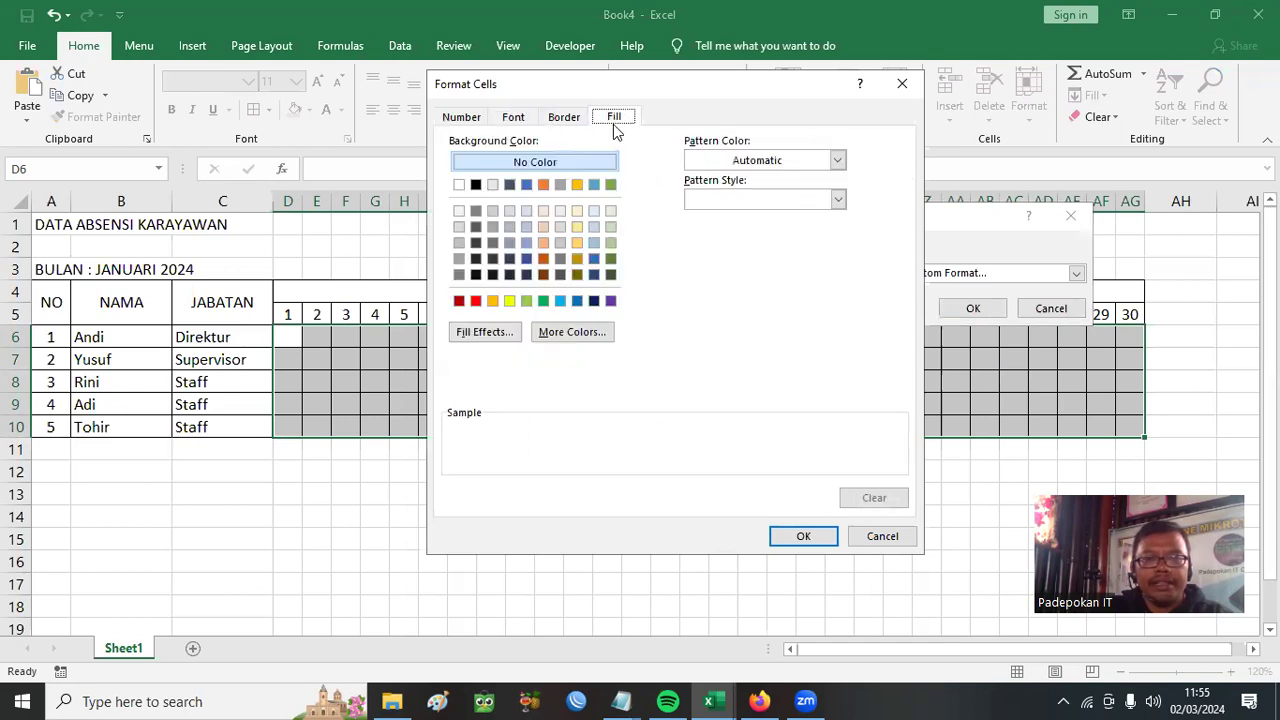
left_click(543, 301)
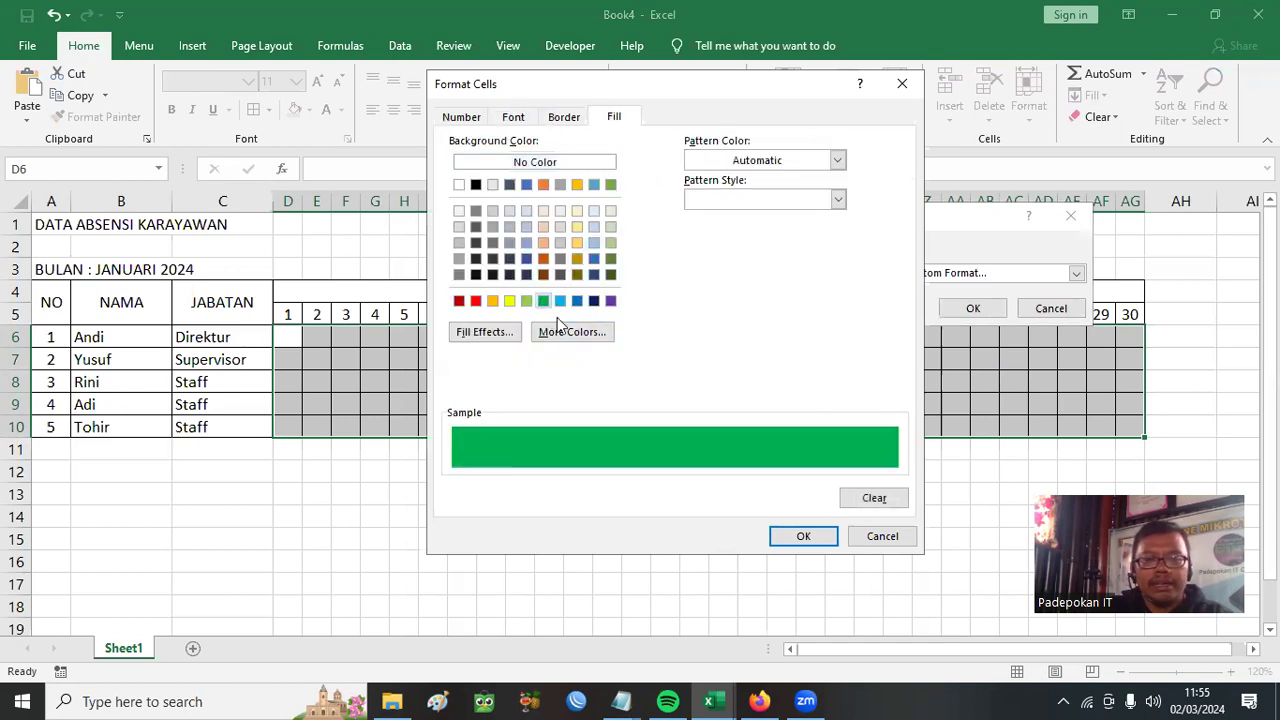
left_click(801, 536)
left_click(968, 306)
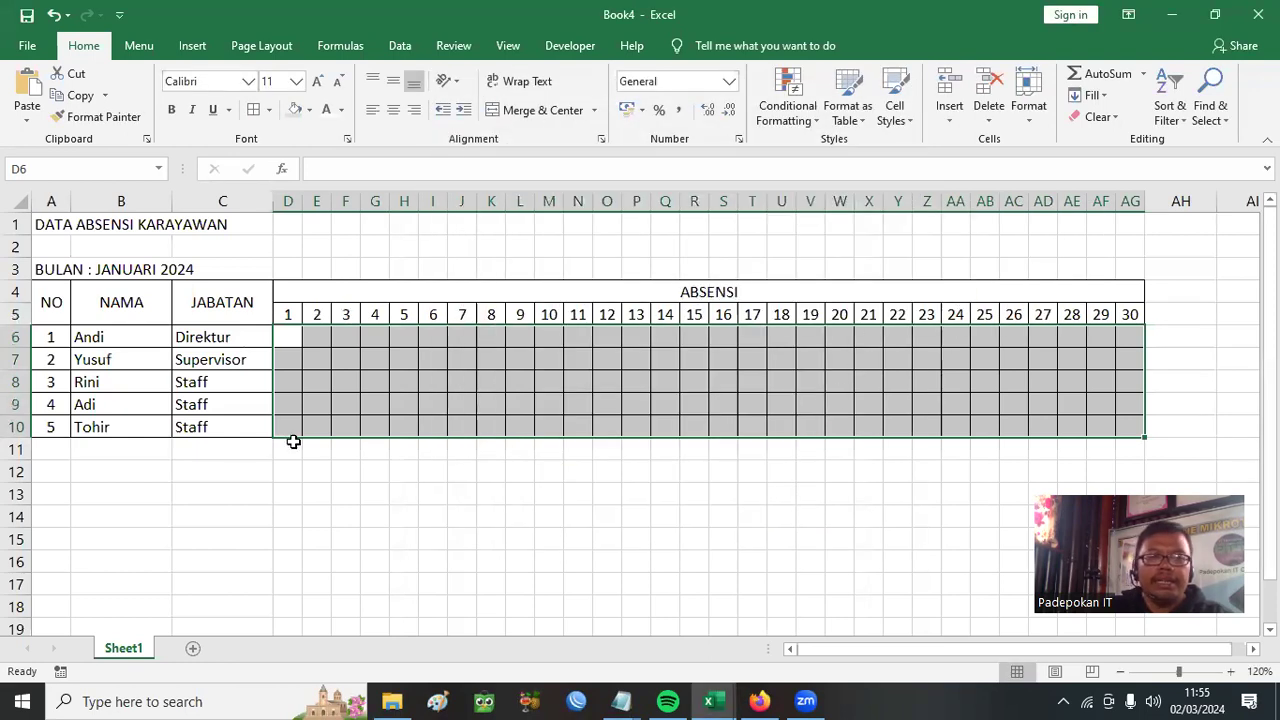
Enter H in the Direktur's day cells D6 through H6
left_click(285, 340)
type("H")
left_click(327, 337)
type("H")
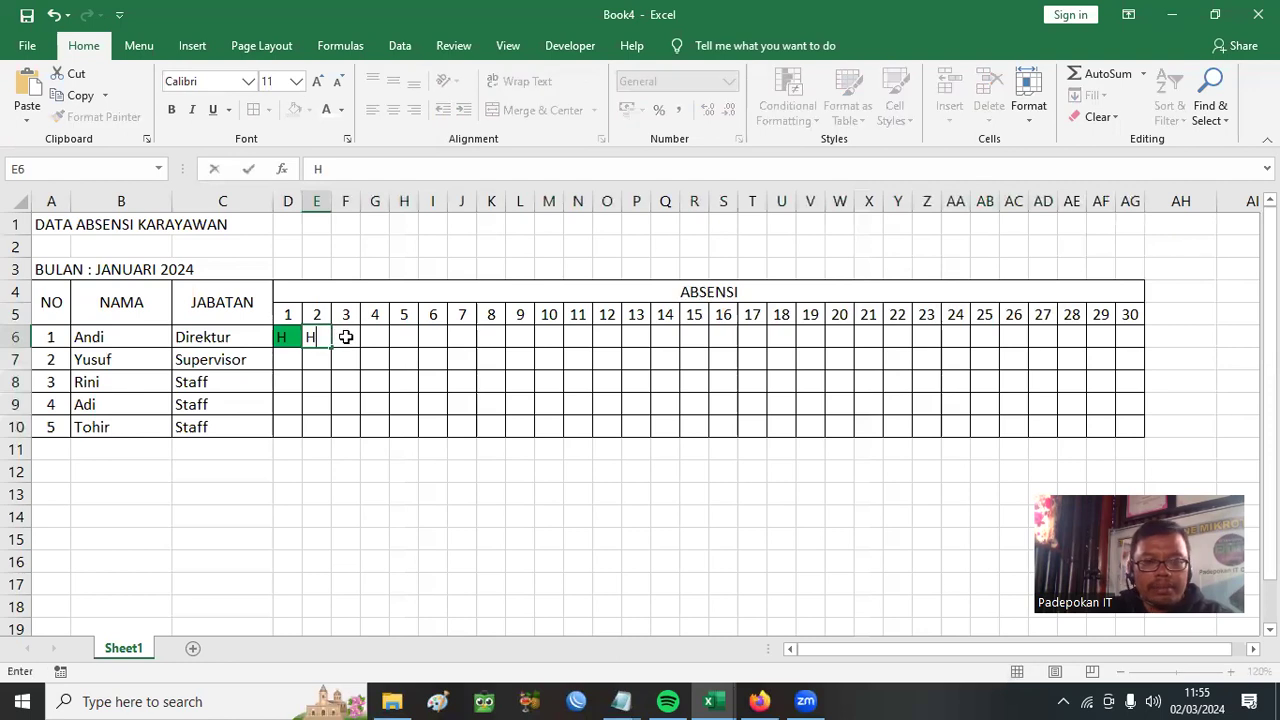
left_click(346, 337)
type("H")
left_click(376, 338)
type("H")
left_click(399, 340)
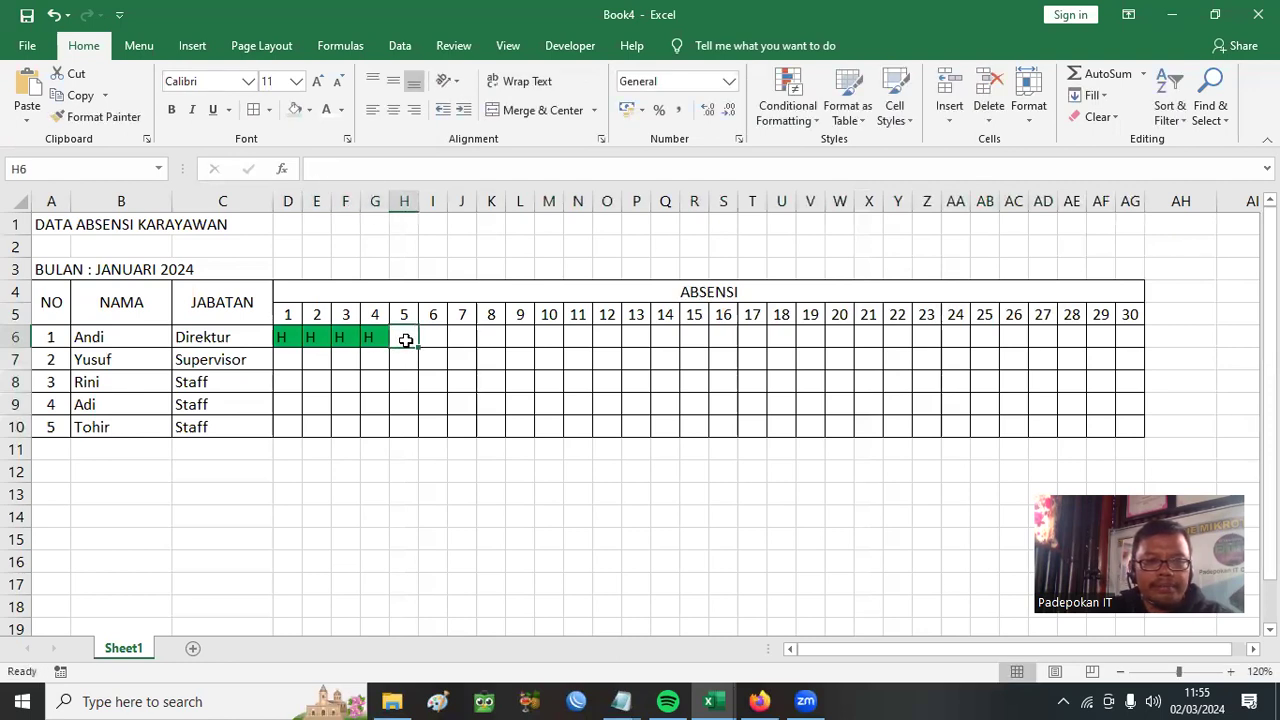
type("H")
Copy H from H6 across row 6 through day 30 (AG6)
left_click(420, 360)
left_click(413, 345)
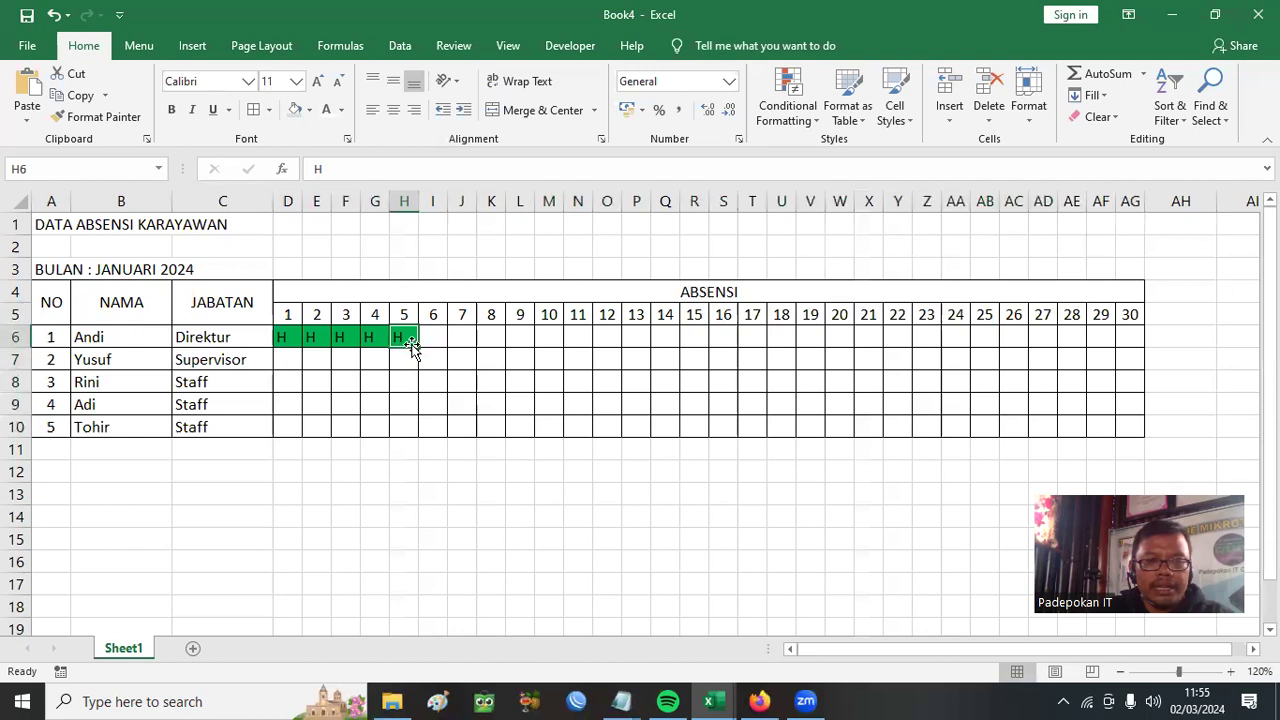
left_click_drag(419, 348, 1150, 357)
left_click(297, 381)
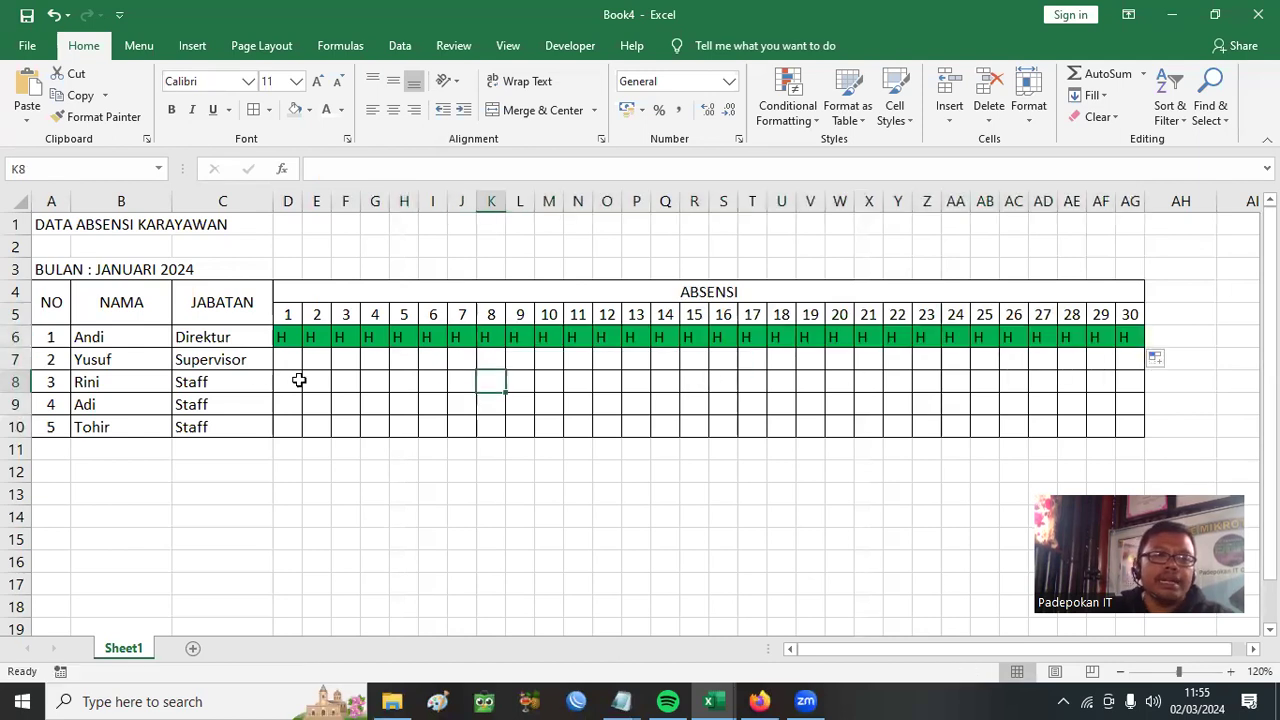
Enter S in D7 for the Supervisor's day 1, then select the grid D6:AG10
left_click(277, 361)
type("S")
left_click(393, 381)
left_click(320, 356)
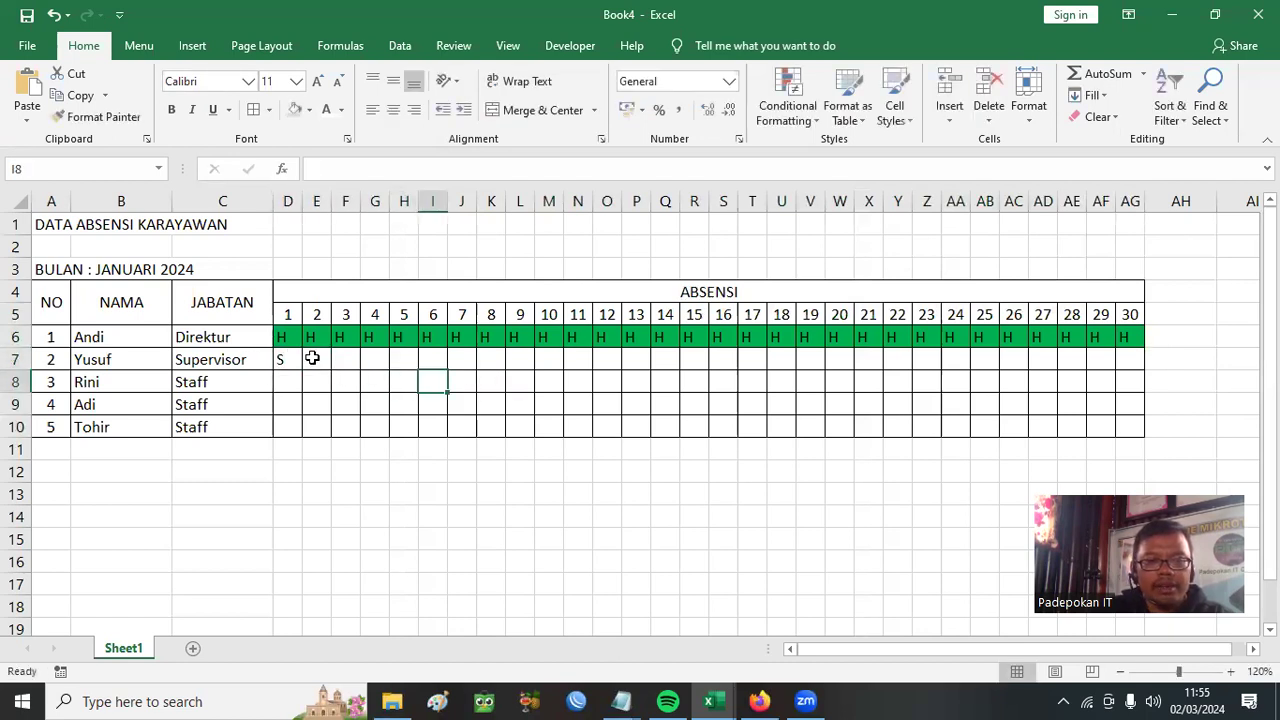
left_click(402, 420)
left_click(341, 358)
left_click(424, 399)
left_click_drag(286, 337, 1135, 434)
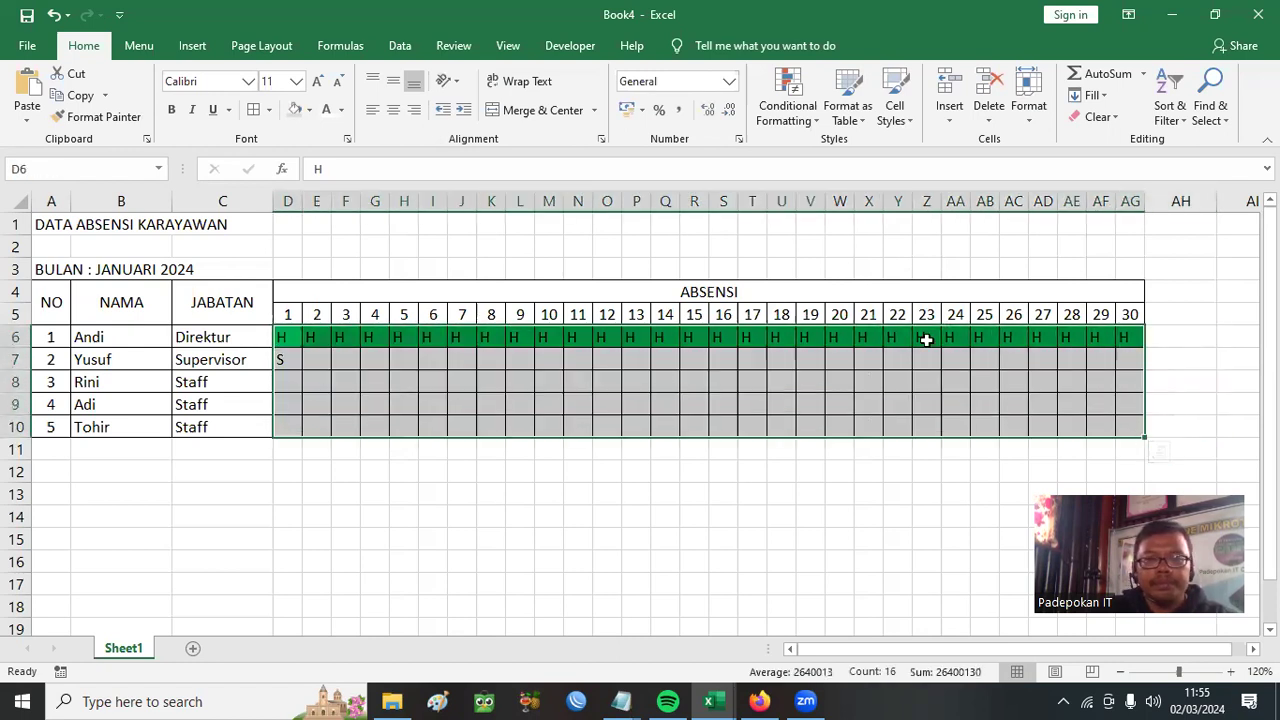
Add an equal-to-S rule with a yellow custom fill to the grid D6:AG10
left_click(812, 120)
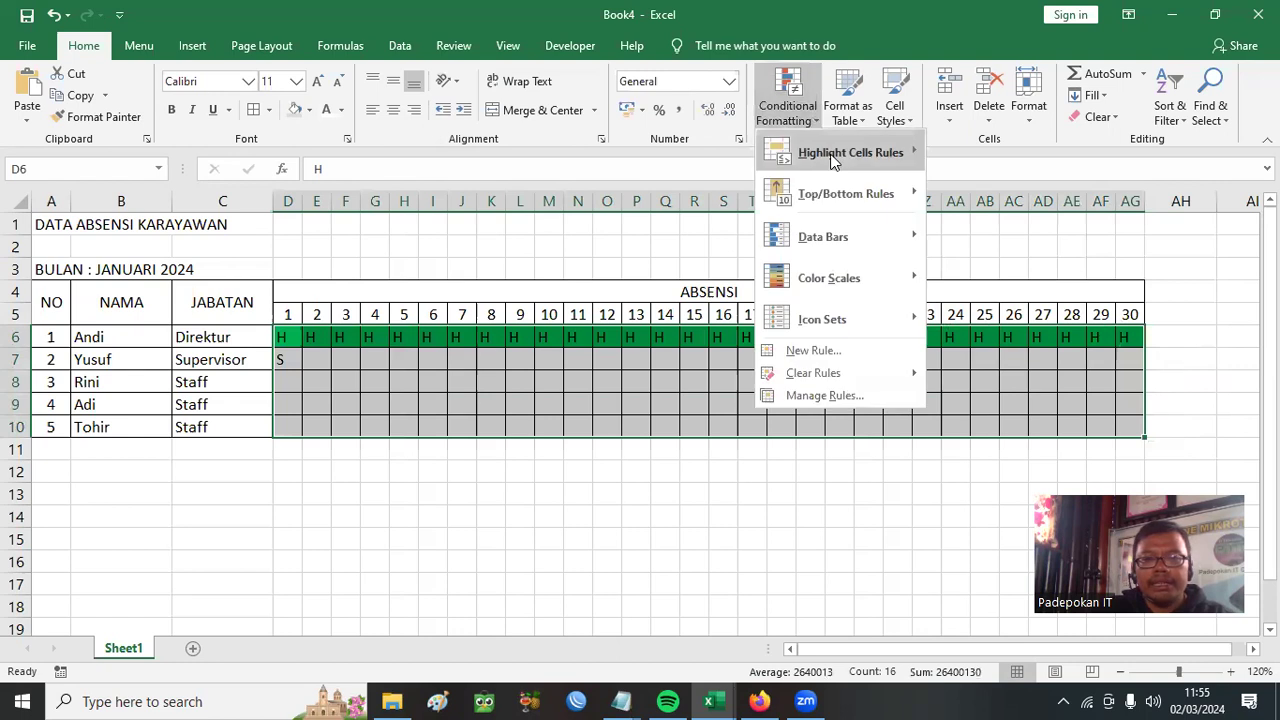
mouse_move(832, 154)
left_click(1022, 280)
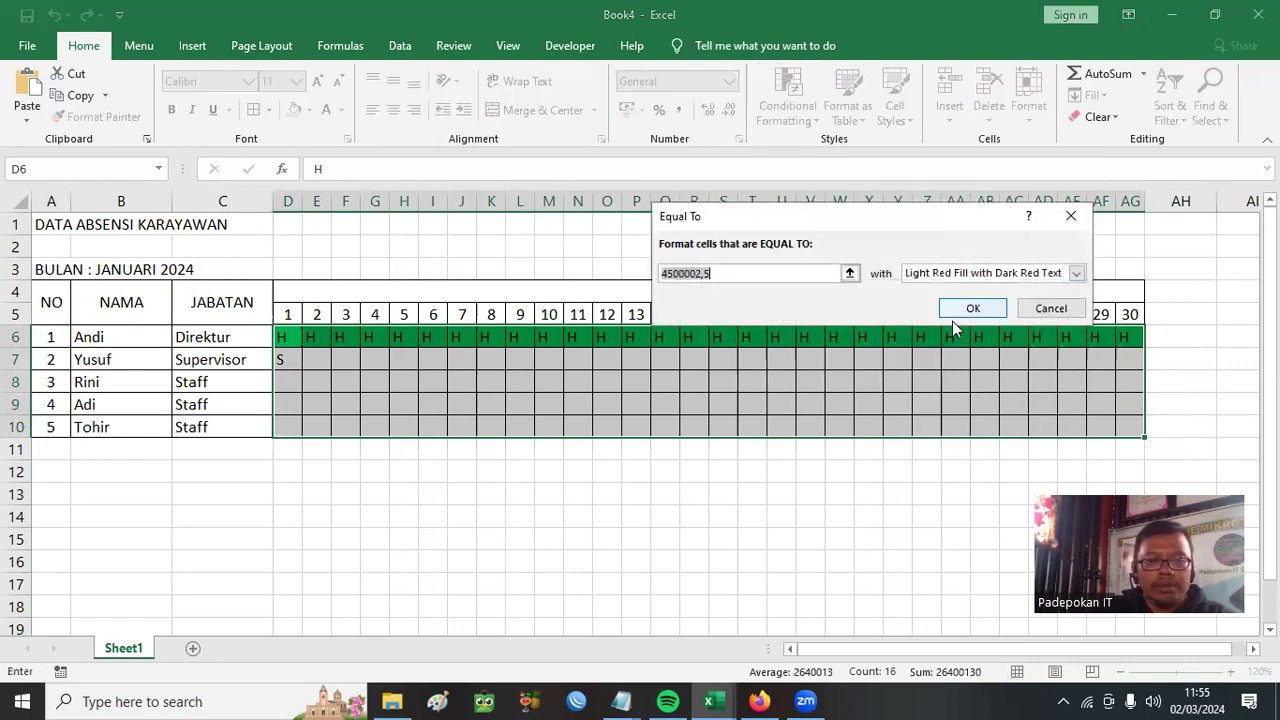
type("S")
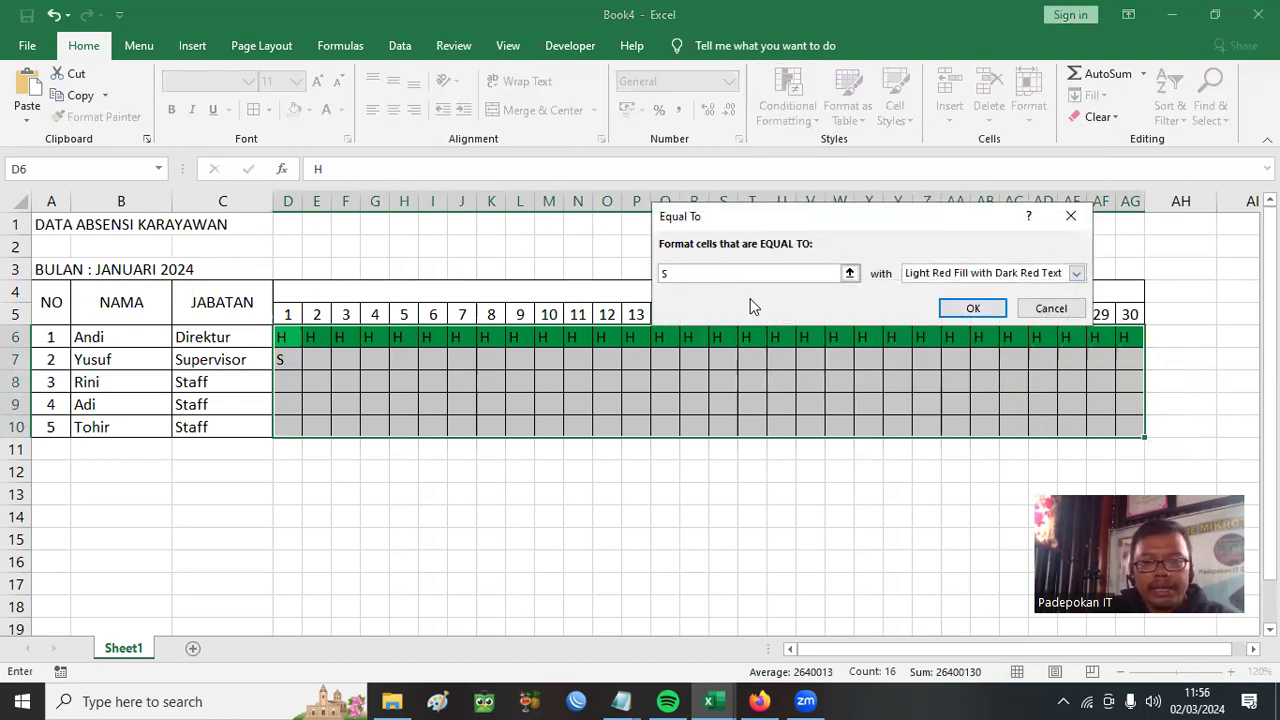
left_click(1076, 273)
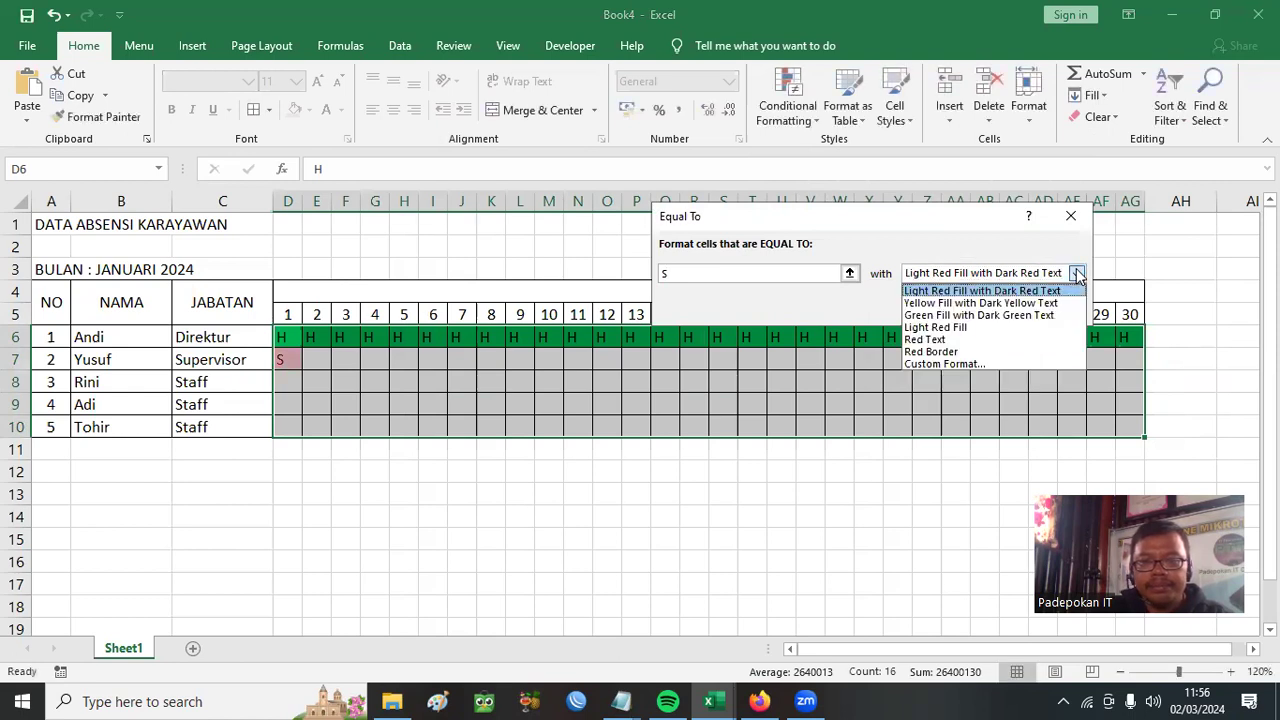
left_click(1004, 364)
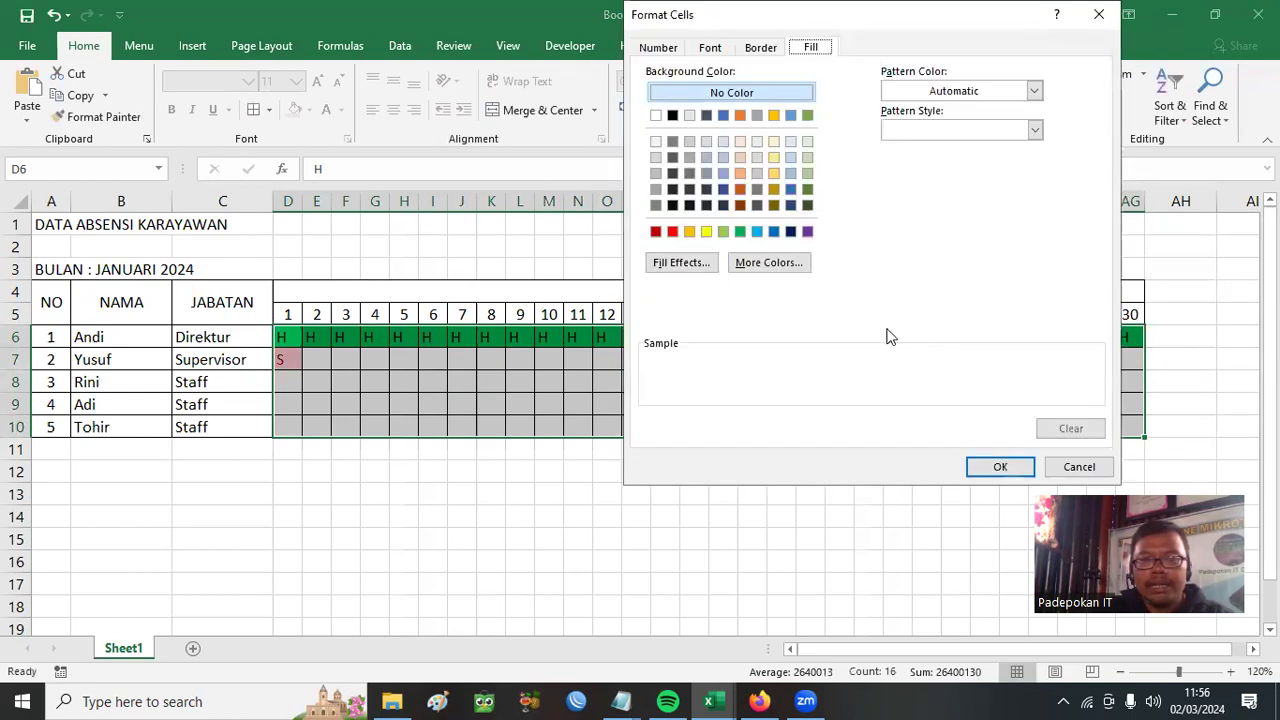
left_click(707, 231)
left_click(1000, 467)
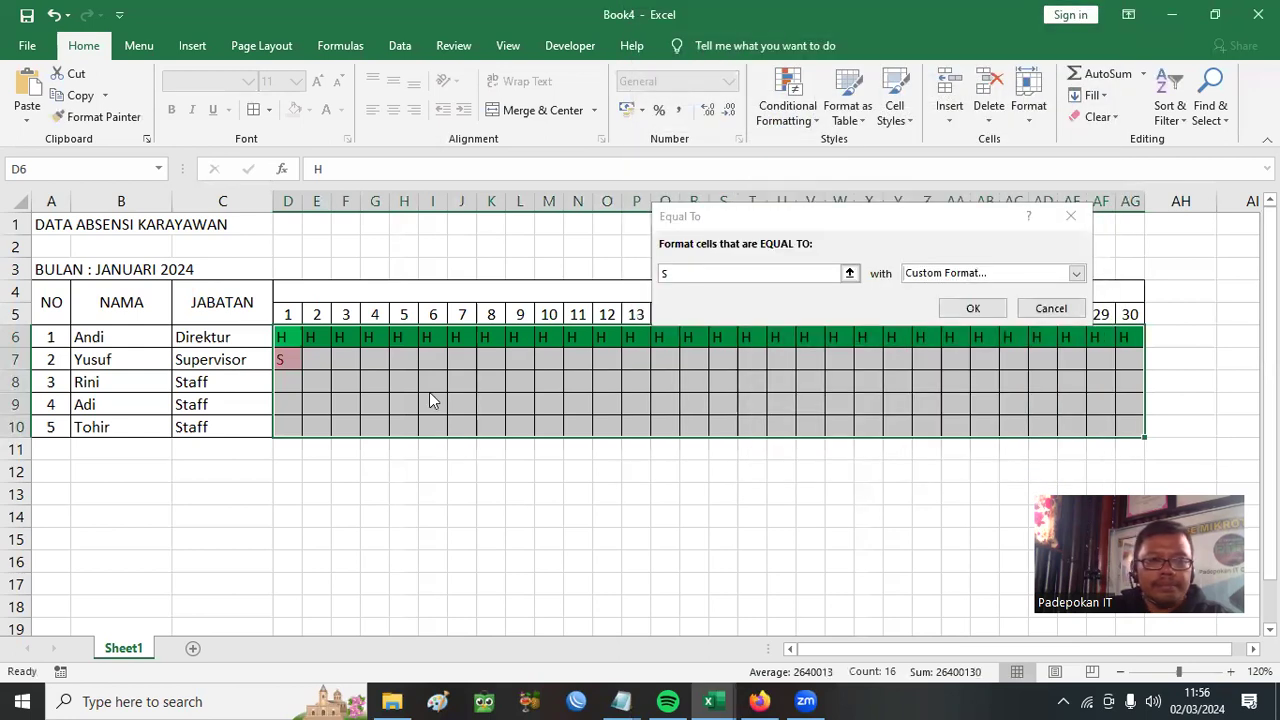
left_click(973, 308)
left_click(611, 356)
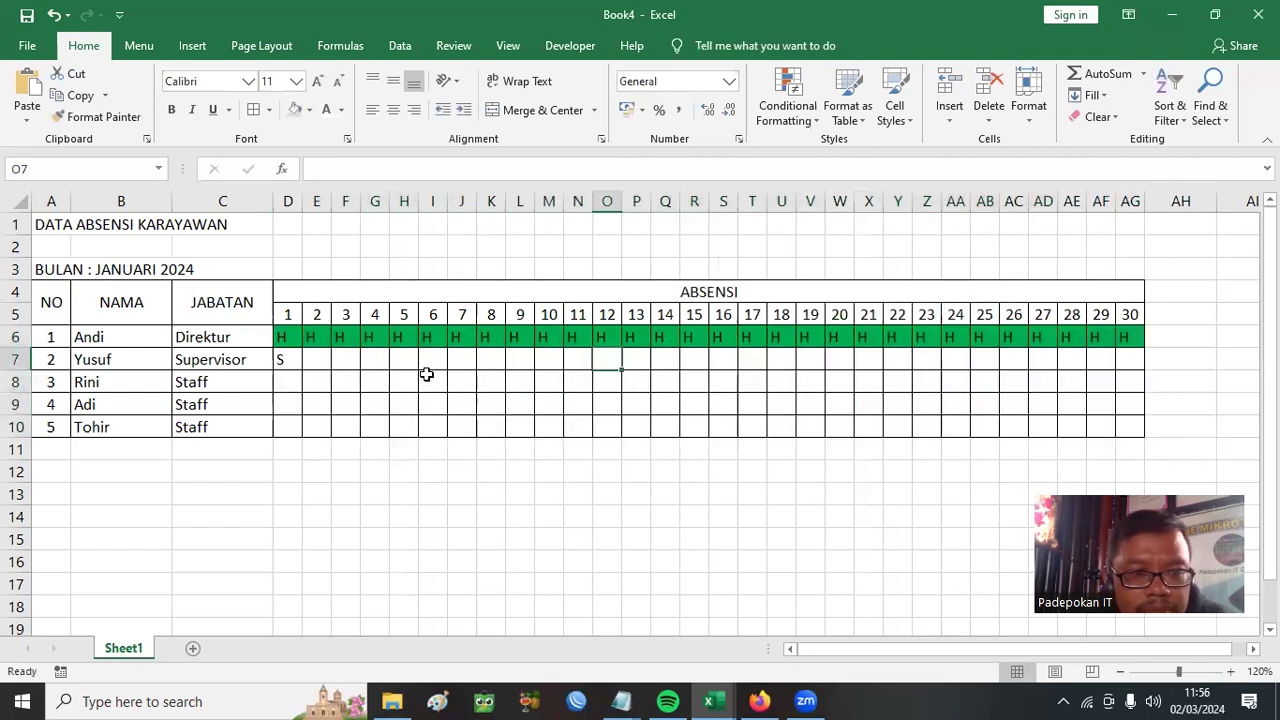
Enter S in F7, I7, M7 and N7 (days 3, 6, 10, 11), then select D6:AG10
left_click_drag(287, 359, 1134, 383)
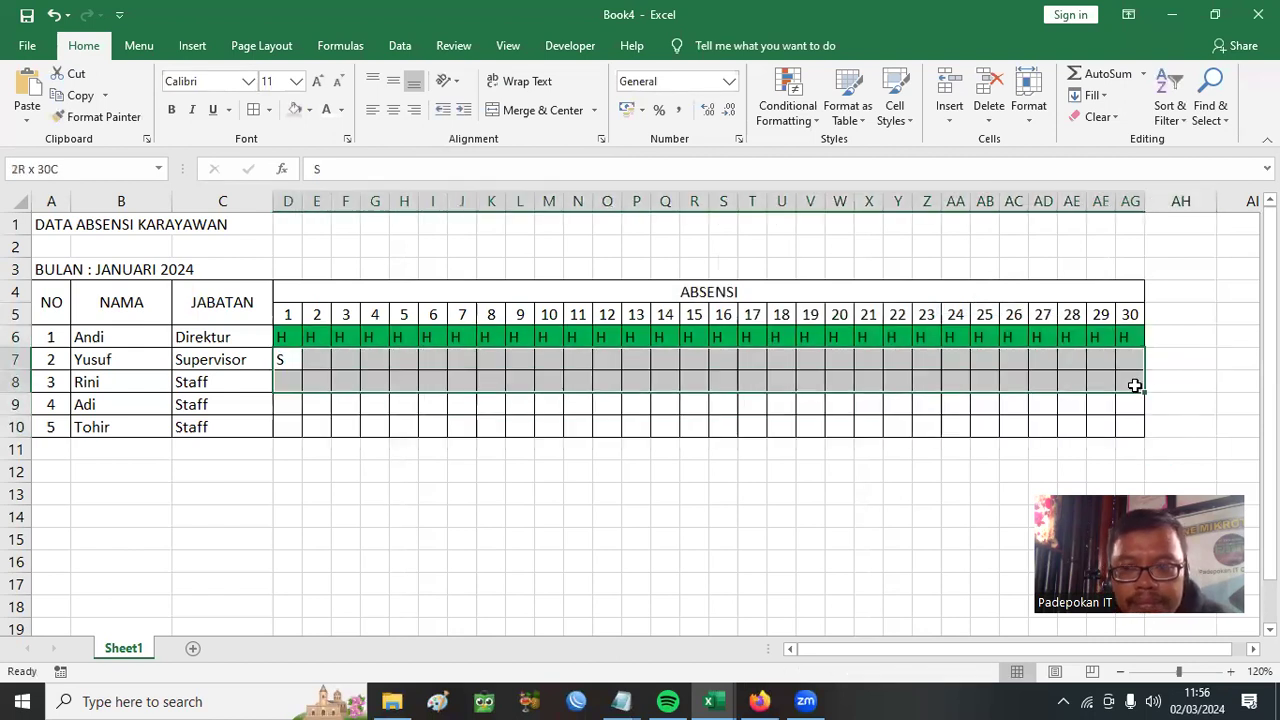
left_click(1191, 369)
left_click(312, 358)
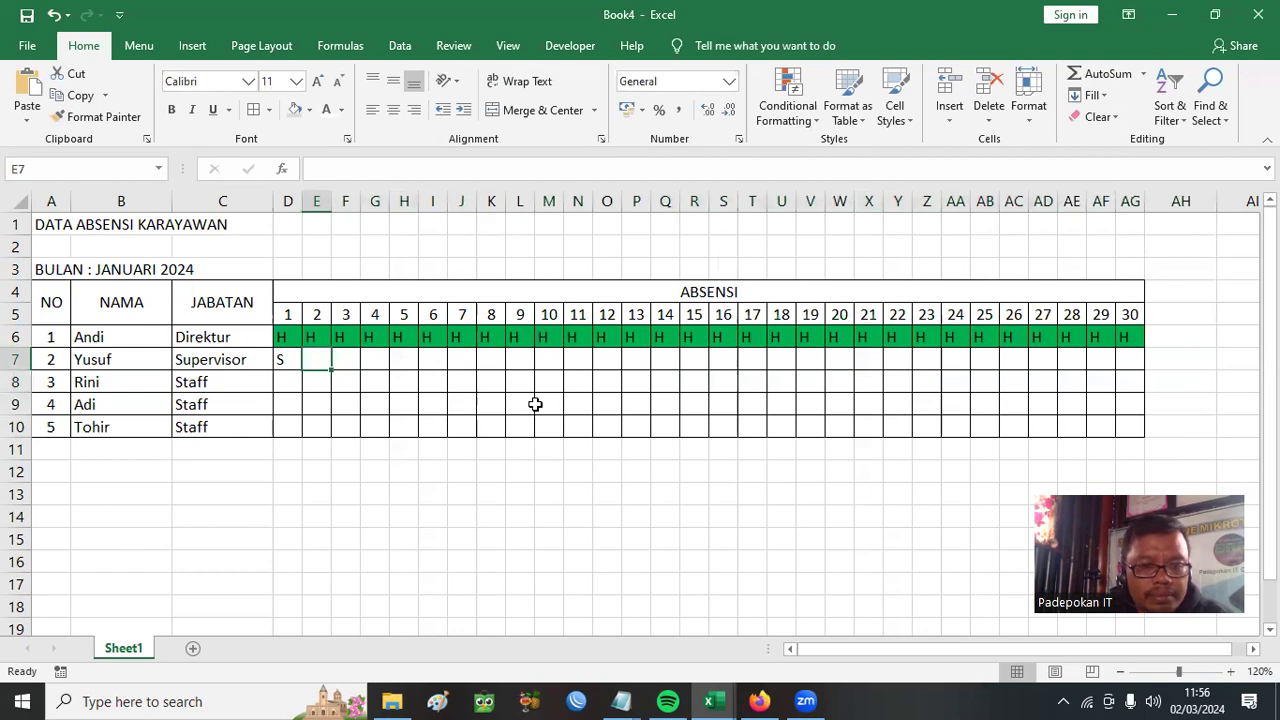
left_click(510, 413)
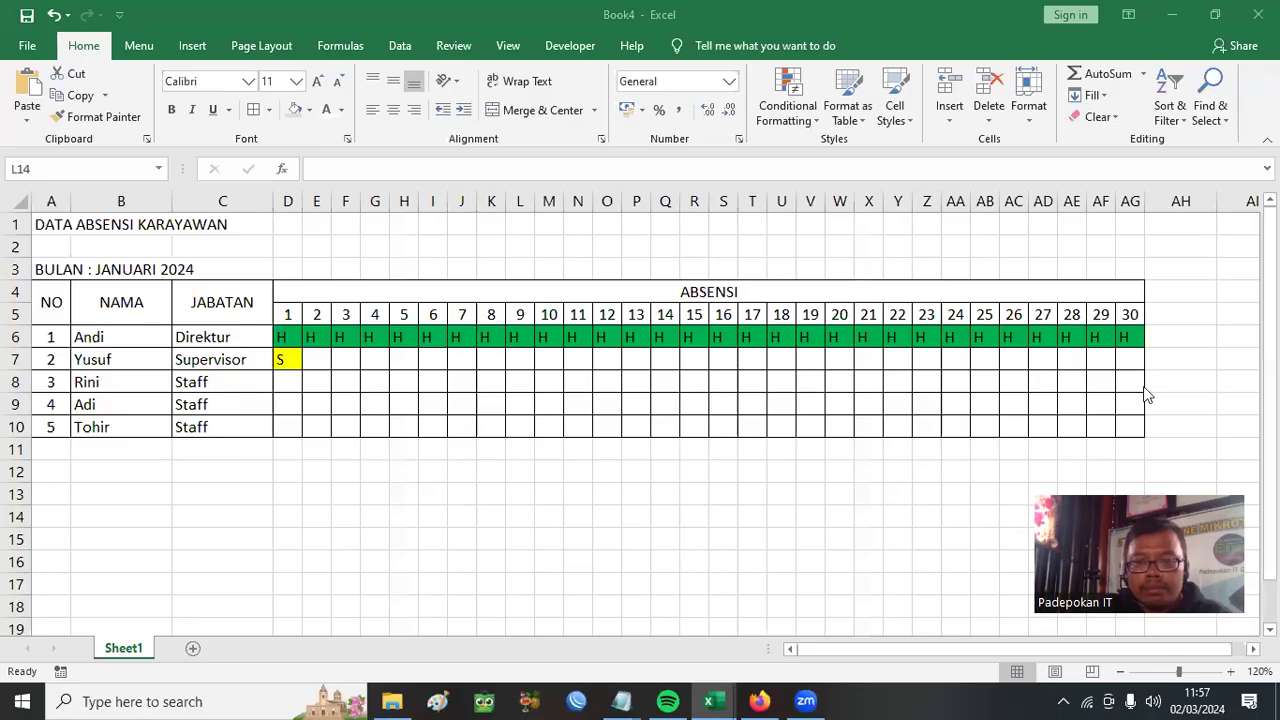
left_click(345, 359)
type("S")
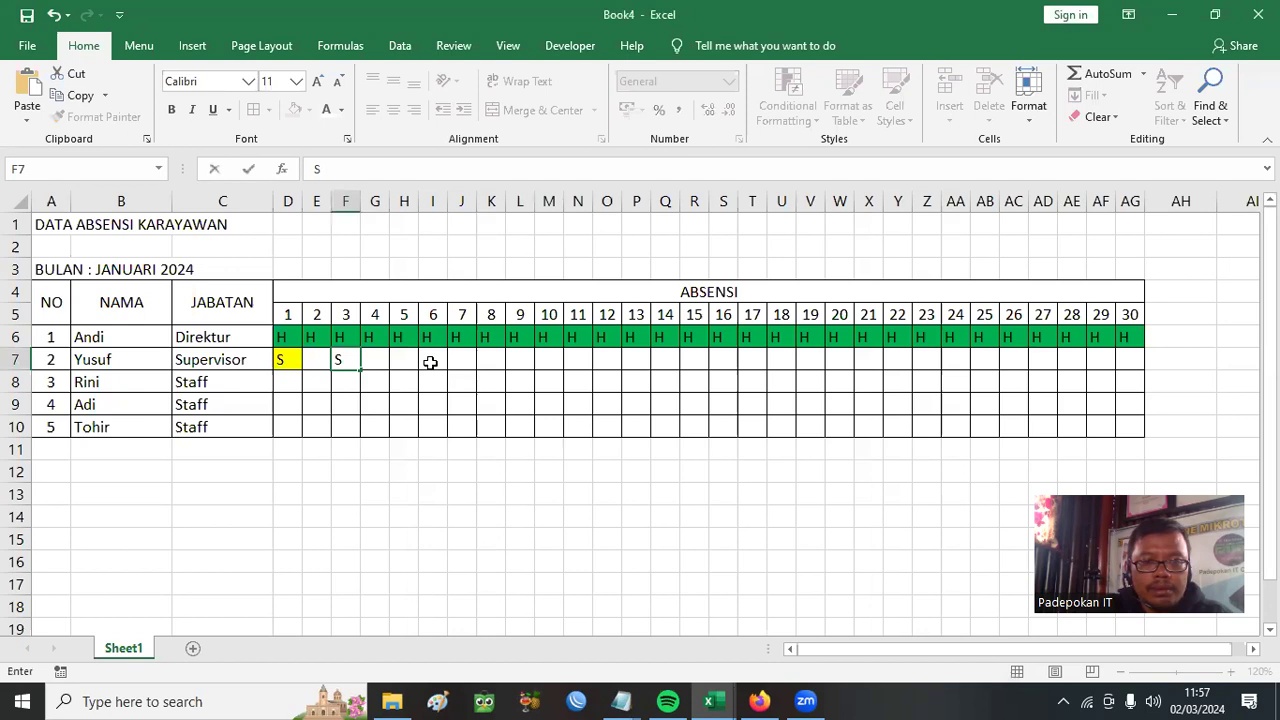
left_click(430, 362)
type("S")
left_click(545, 359)
type("S")
left_click(591, 370)
type("S")
left_click(694, 491)
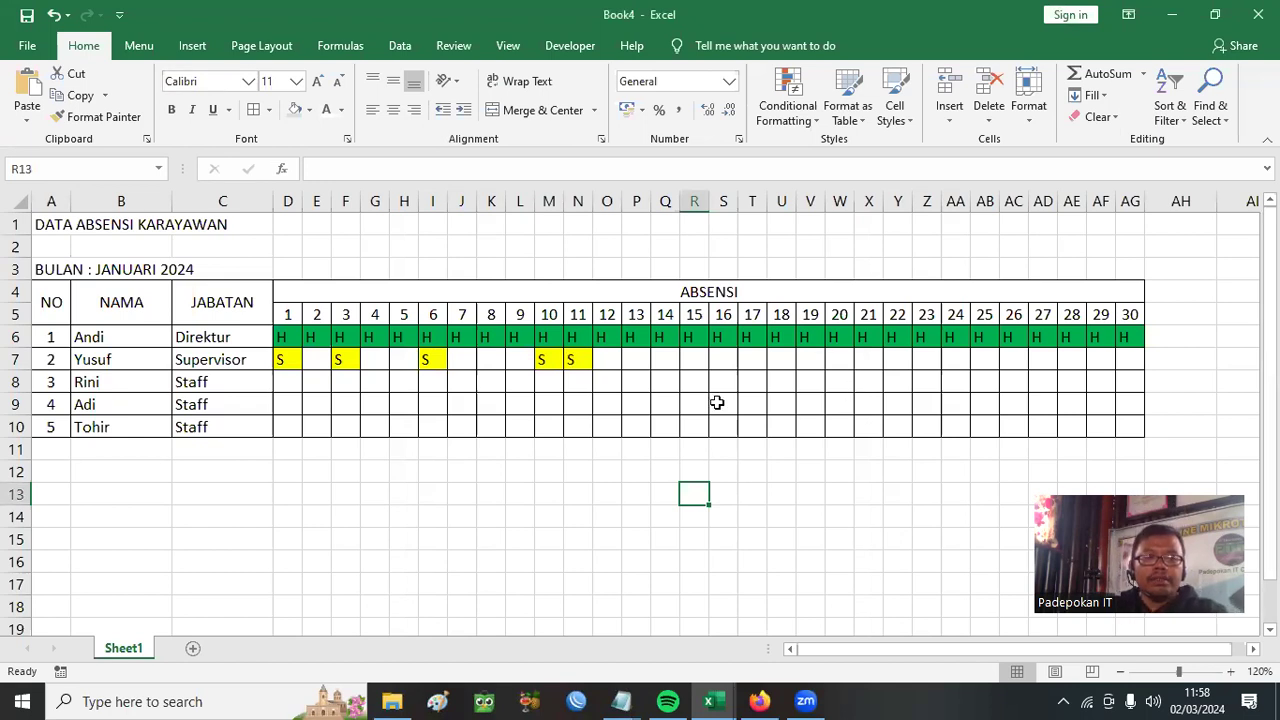
left_click_drag(285, 337, 1128, 426)
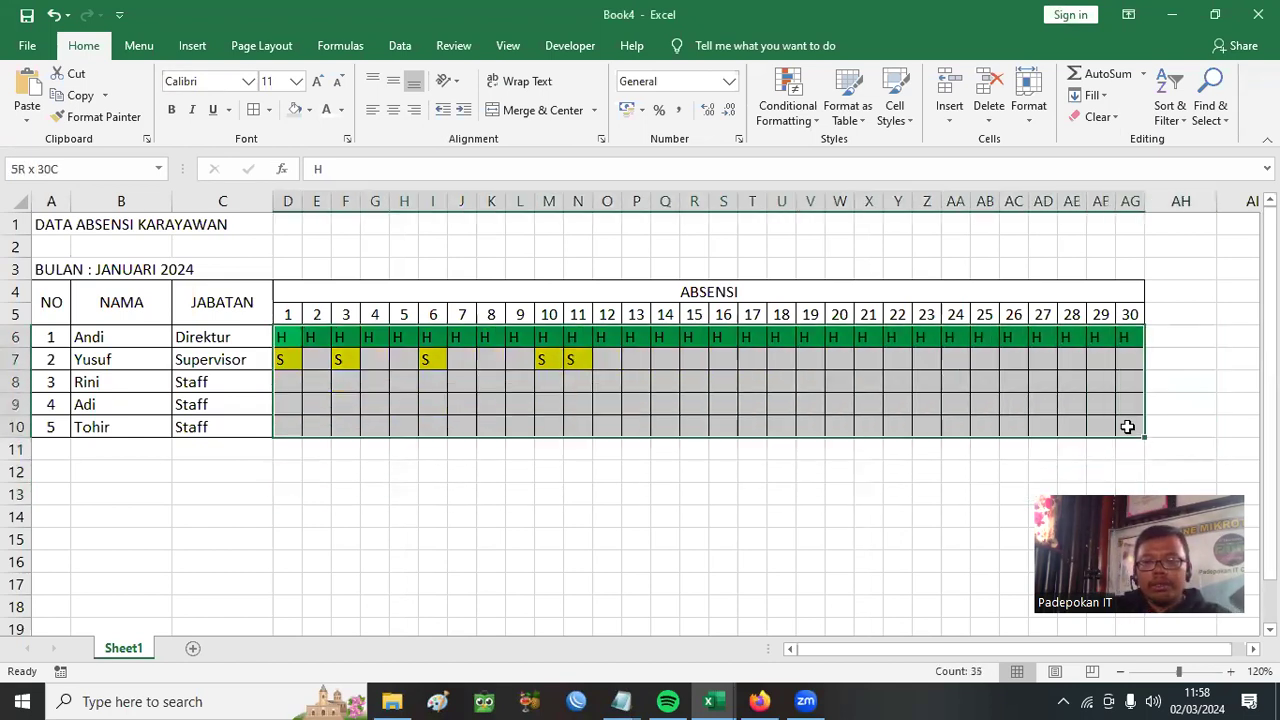
Add an equal-to-I rule with a light-blue custom fill to the attendance grid
left_click(817, 116)
mouse_move(823, 150)
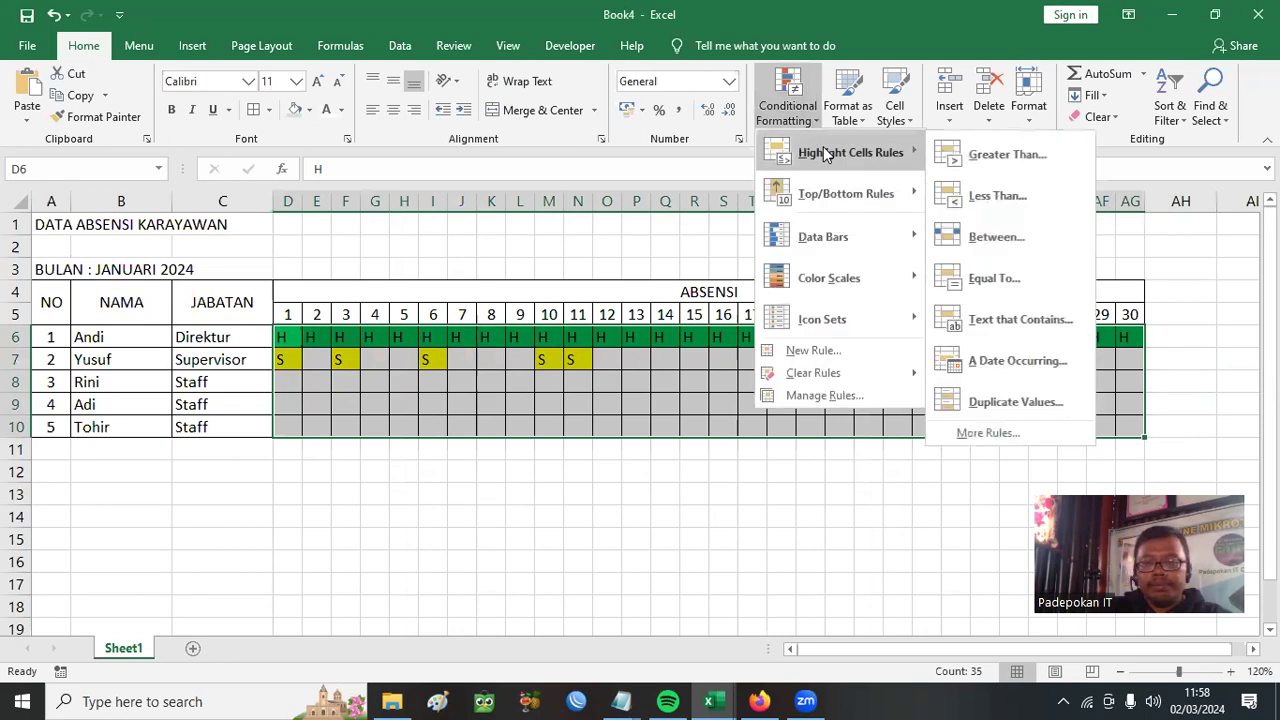
left_click(1001, 277)
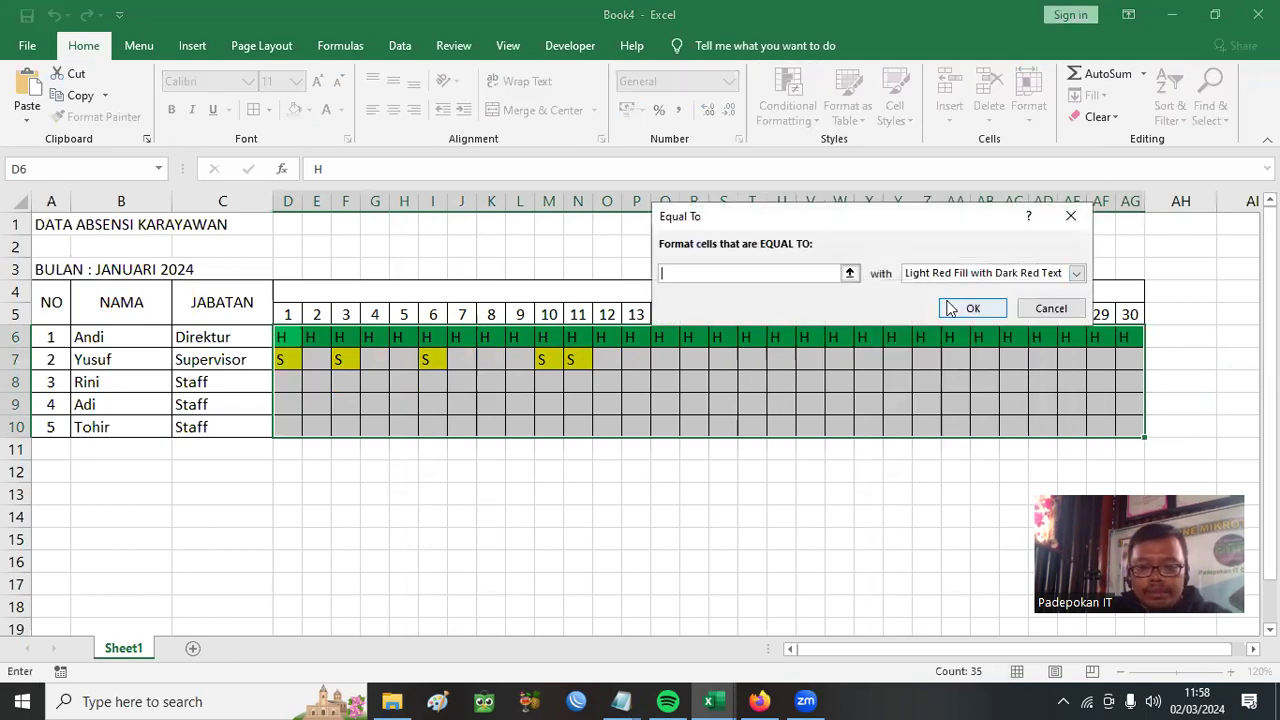
left_click(1076, 273)
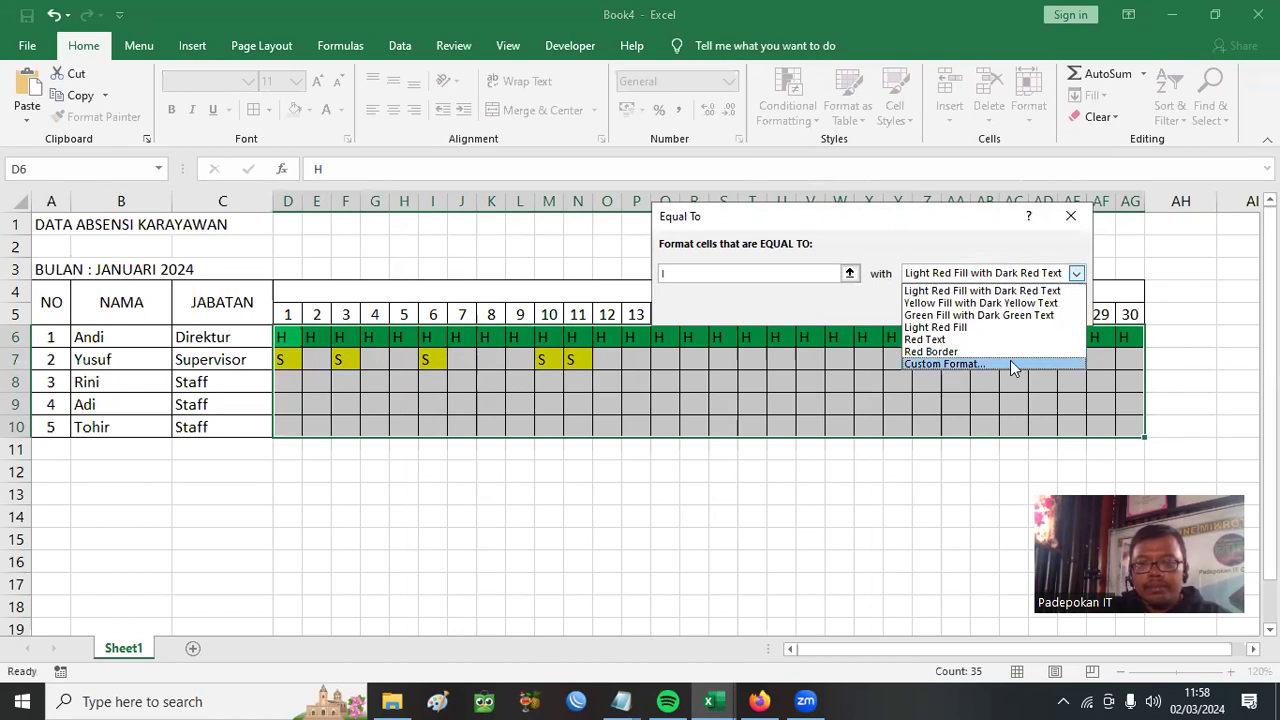
left_click(1010, 363)
left_click(758, 231)
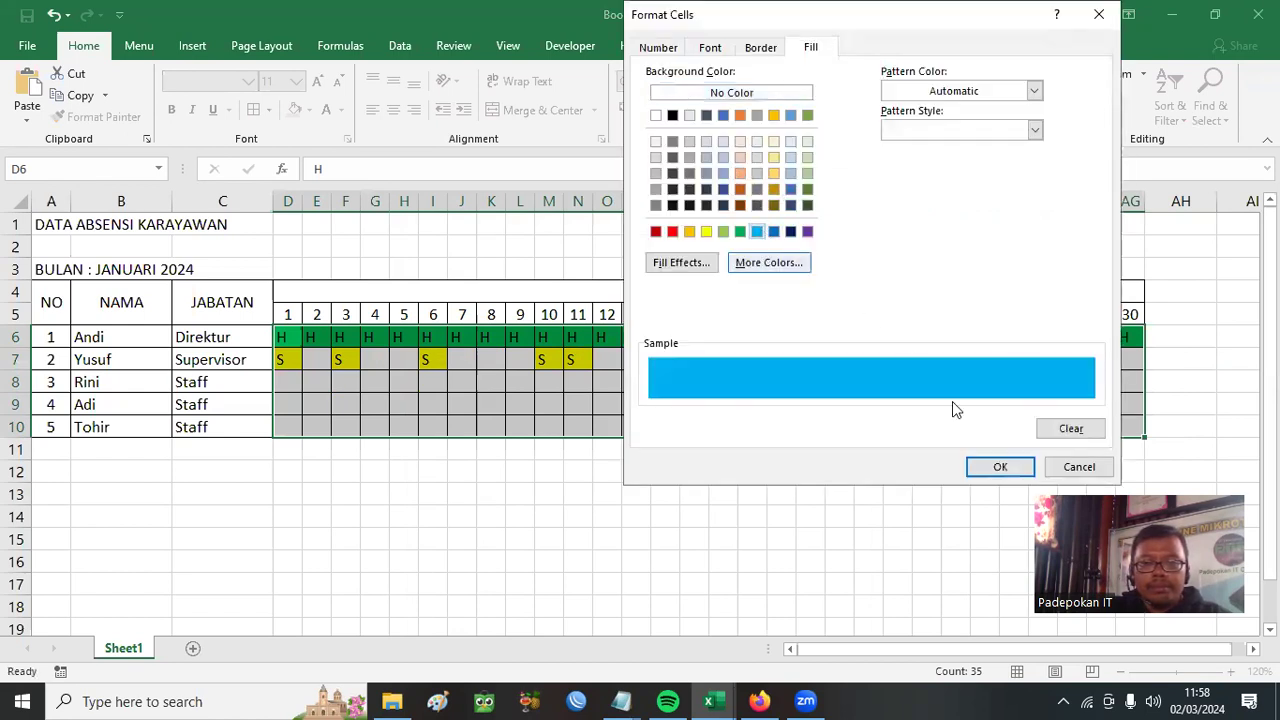
left_click(996, 466)
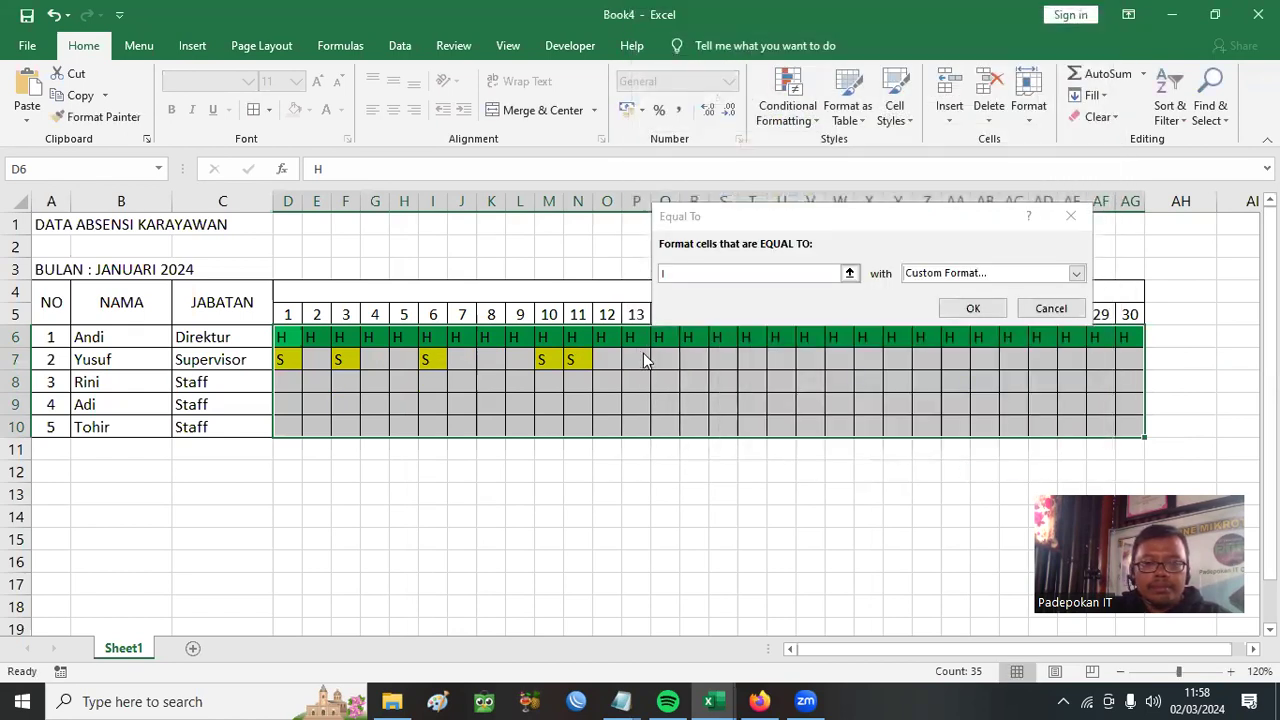
left_click(972, 308)
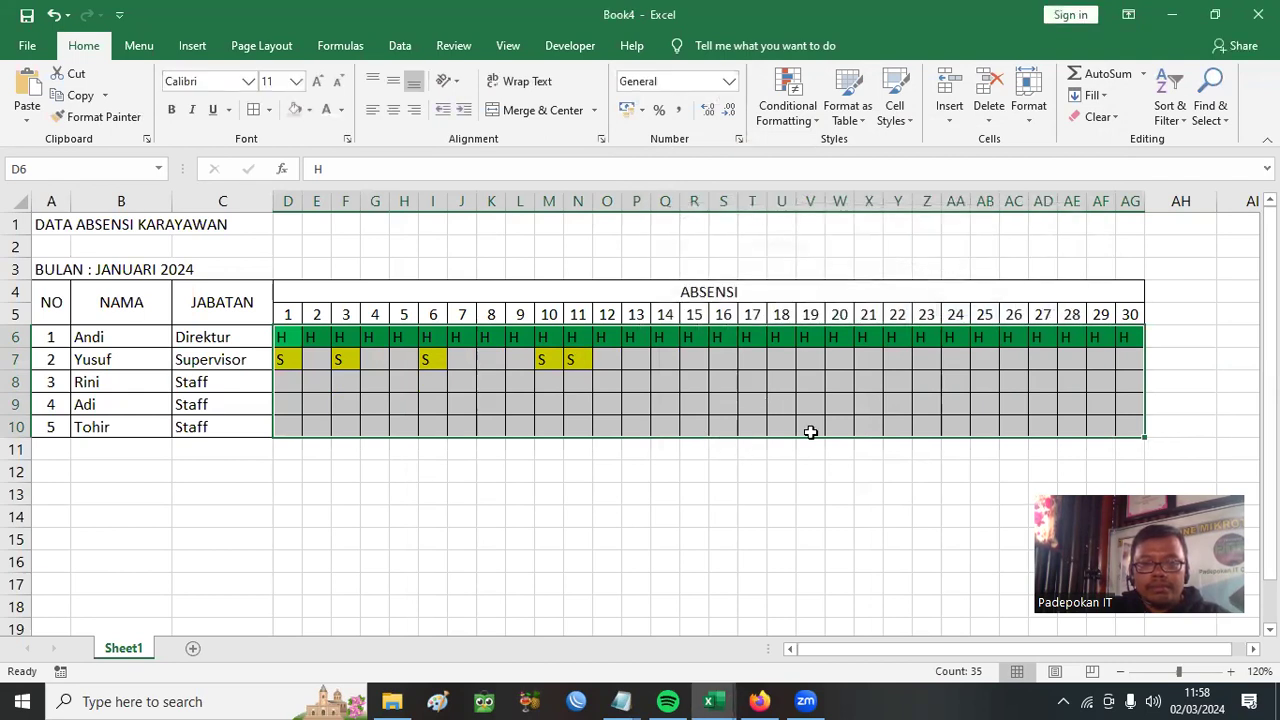
left_click(810, 432)
Enter I in R7 and S7 for days 15 and 16, then select D6:AG10
left_click(697, 364)
type("I")
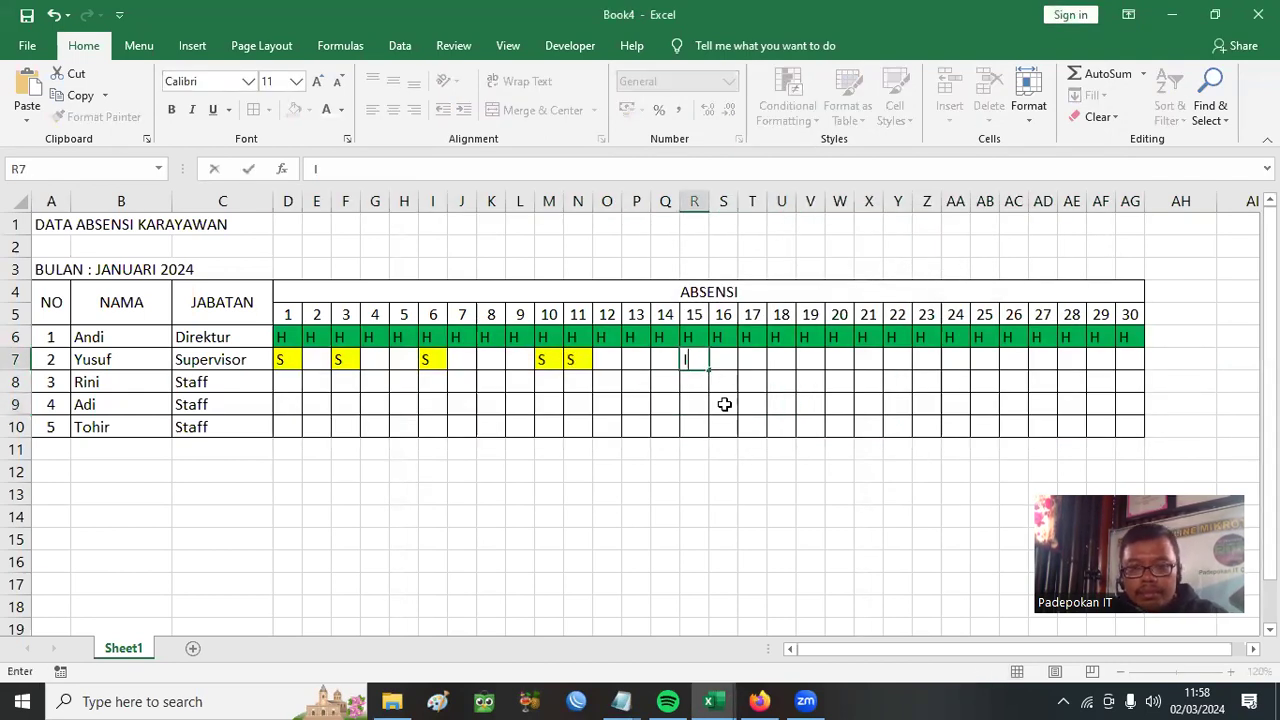
left_click(724, 404)
left_click(724, 364)
type("I")
left_click(762, 406)
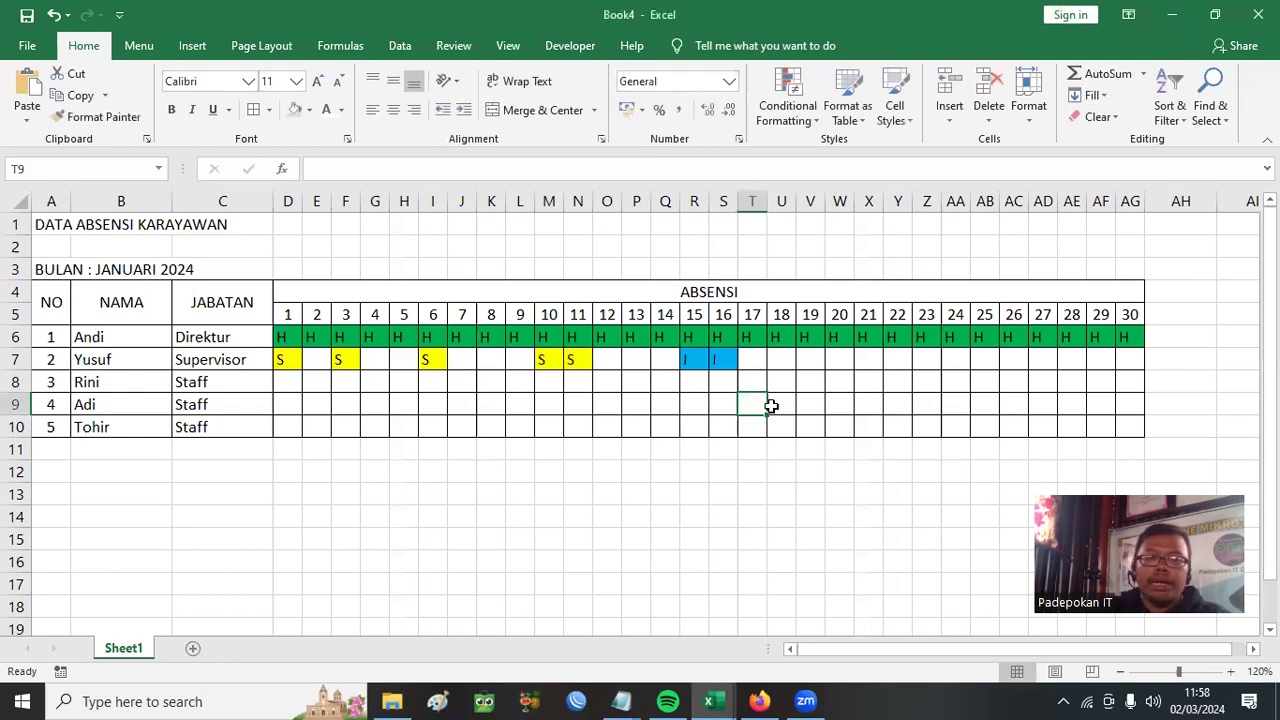
left_click_drag(281, 338, 1135, 428)
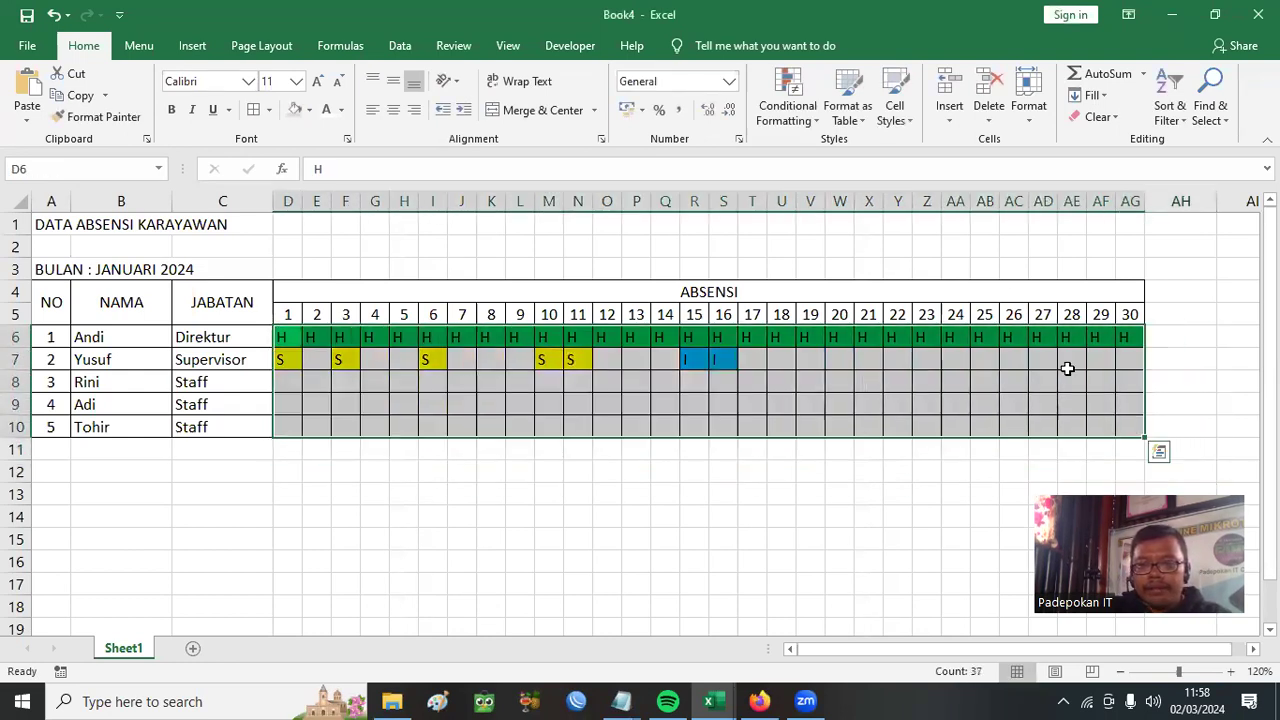
Add an equal-to-A rule whose custom format is a red fill with white text
left_click(817, 118)
mouse_move(840, 152)
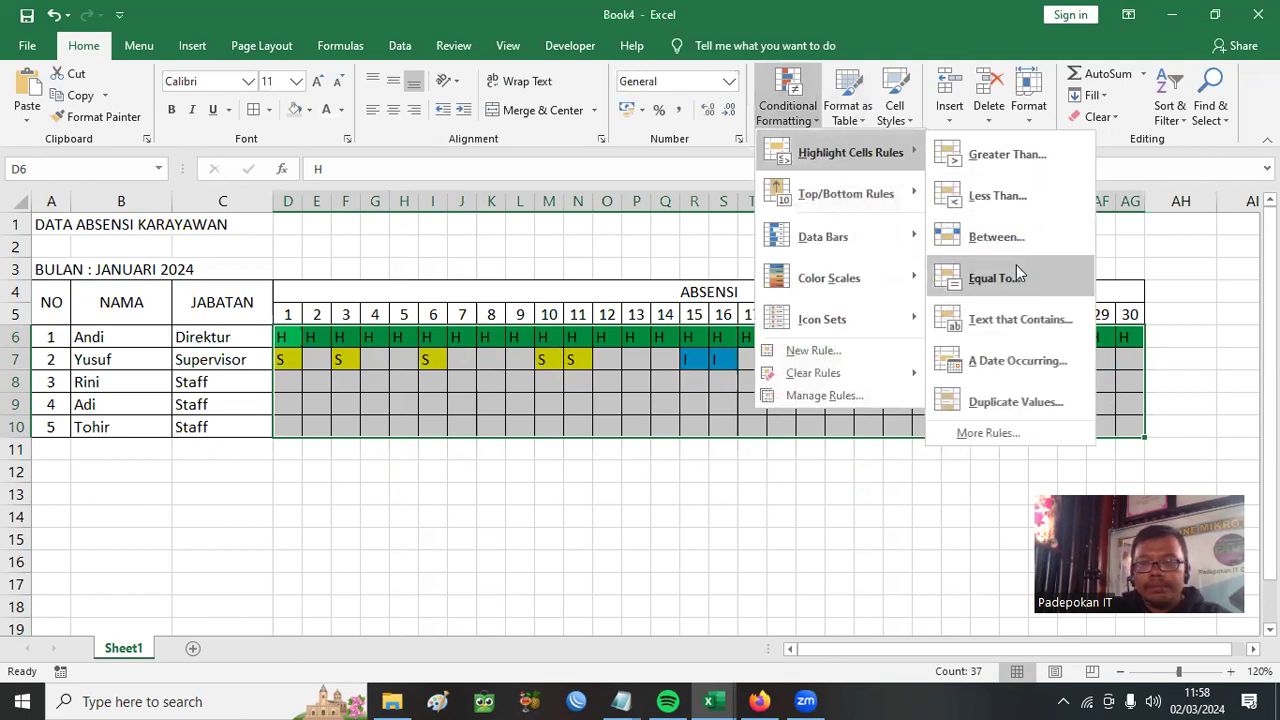
left_click(1016, 276)
type("A")
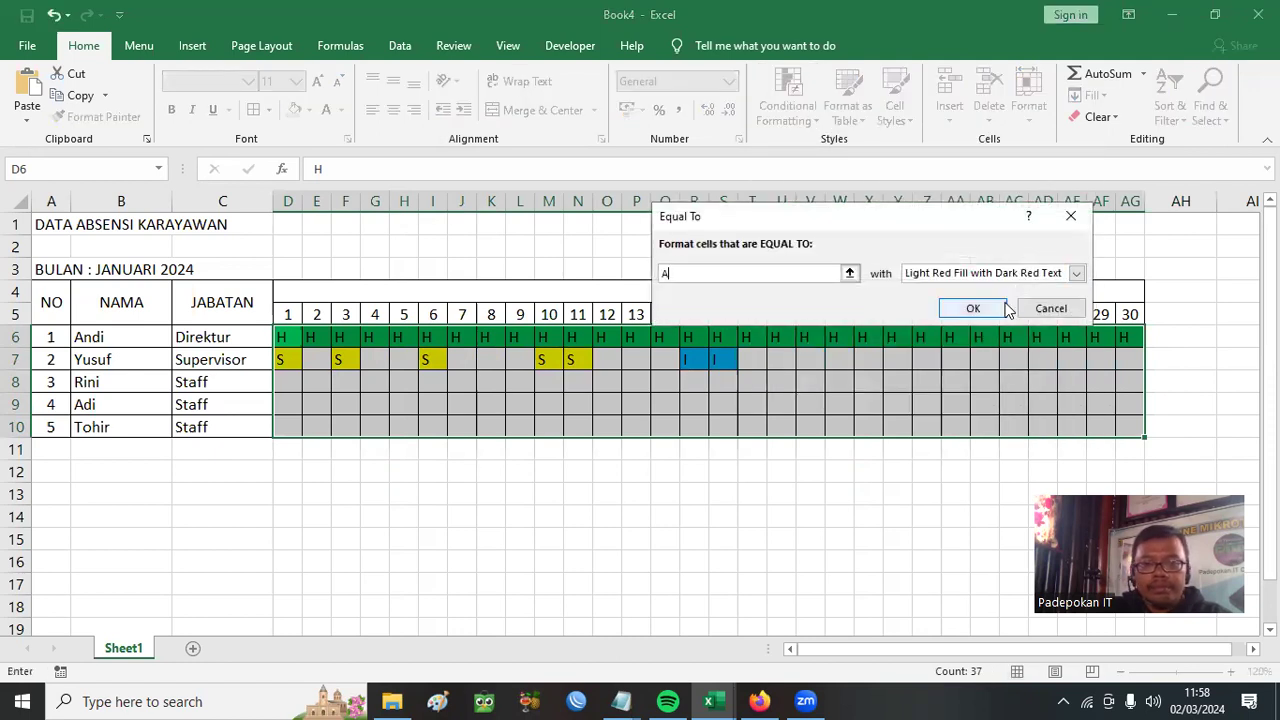
left_click(1075, 273)
left_click(978, 362)
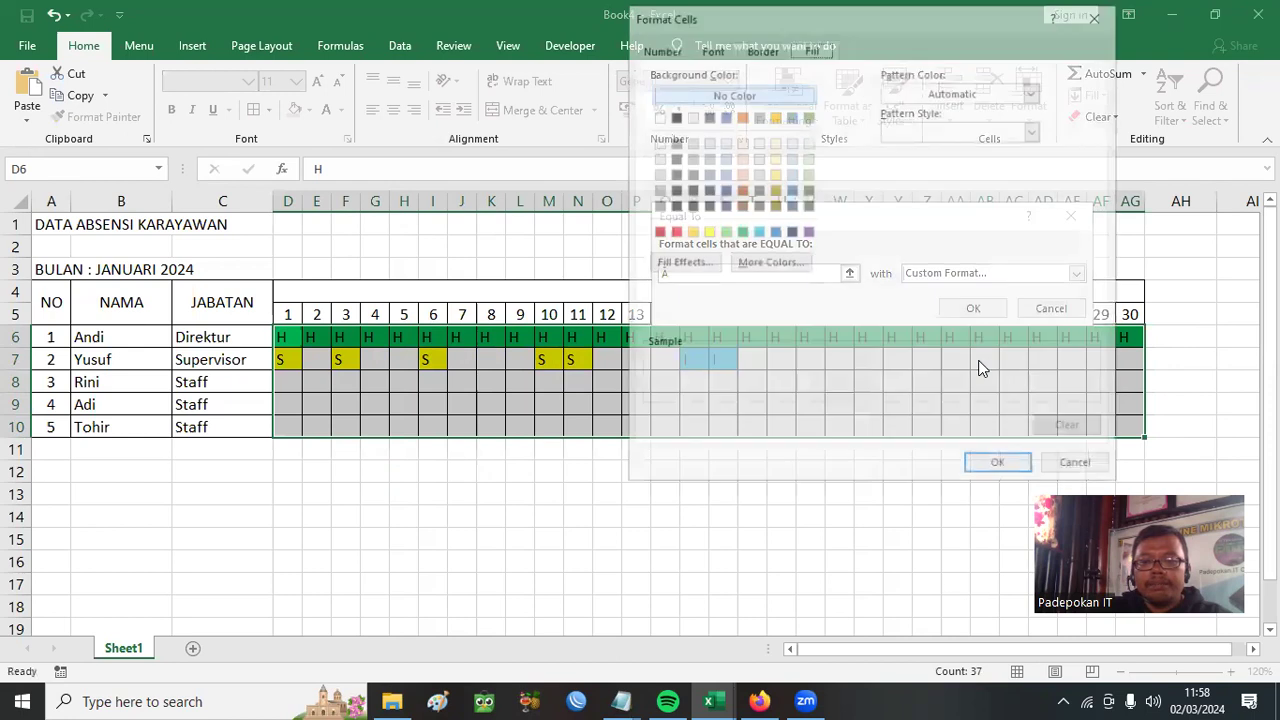
left_click(673, 232)
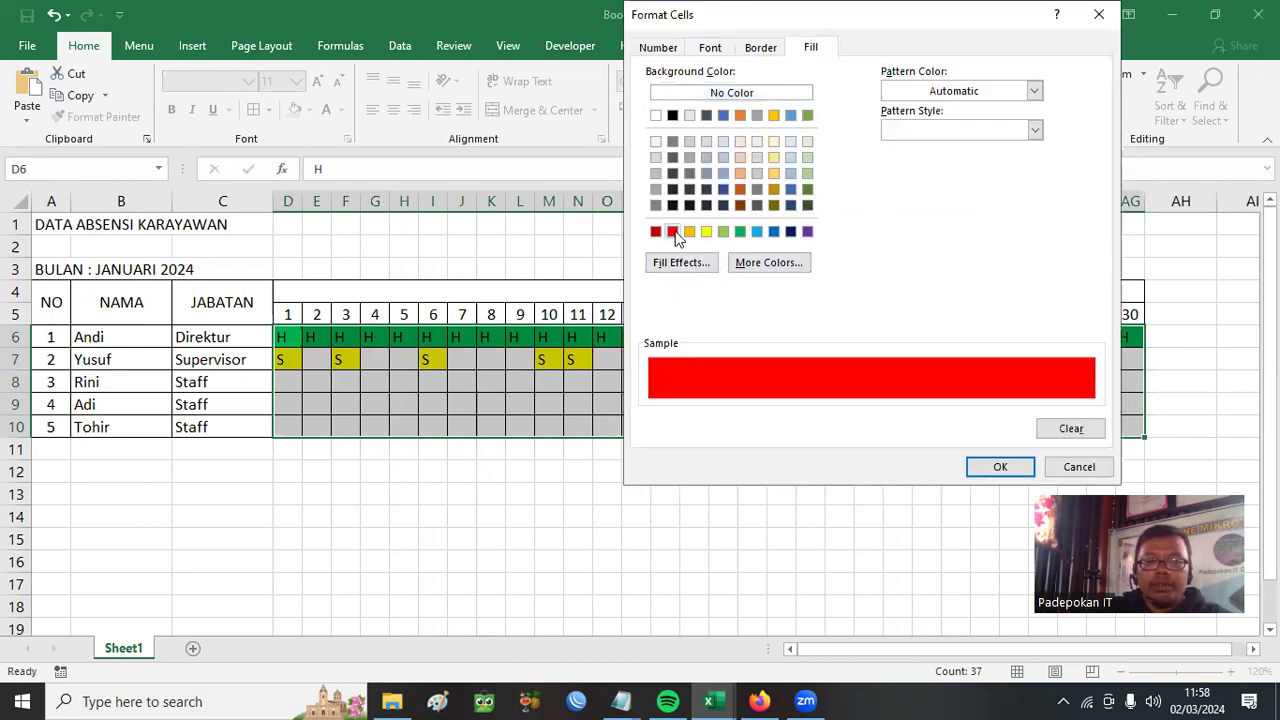
left_click(710, 49)
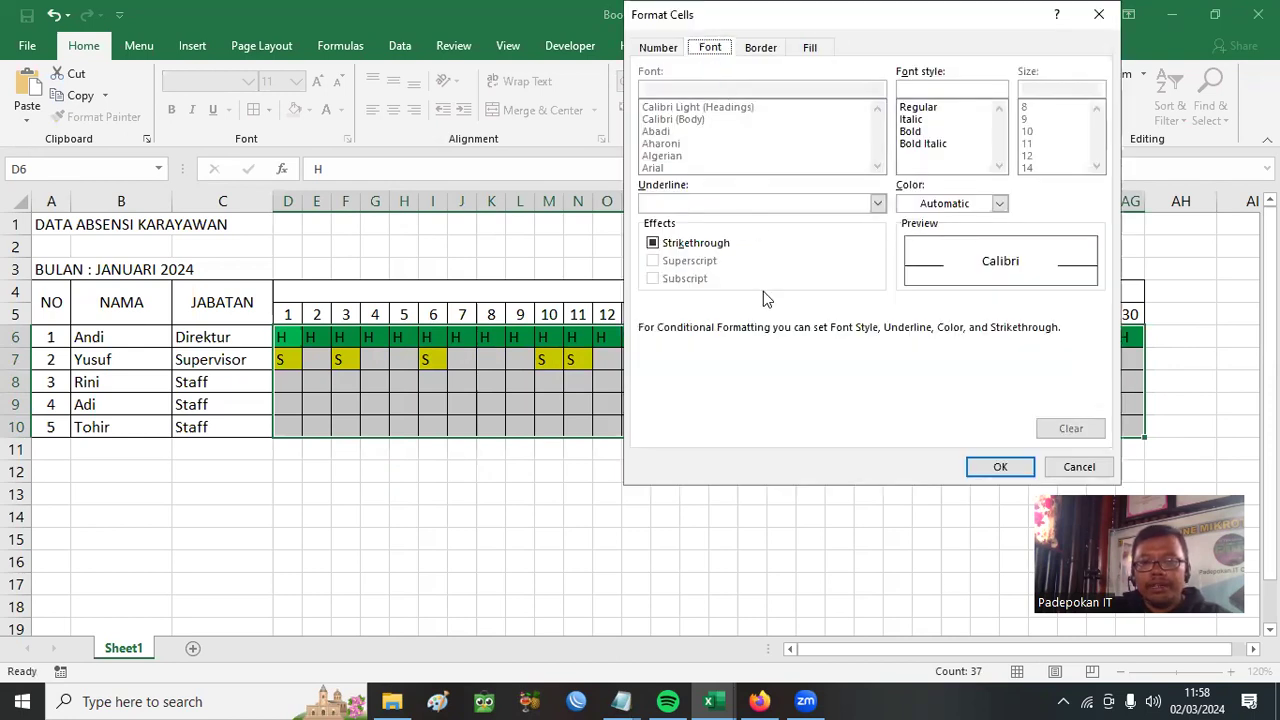
left_click(1003, 204)
left_click(907, 262)
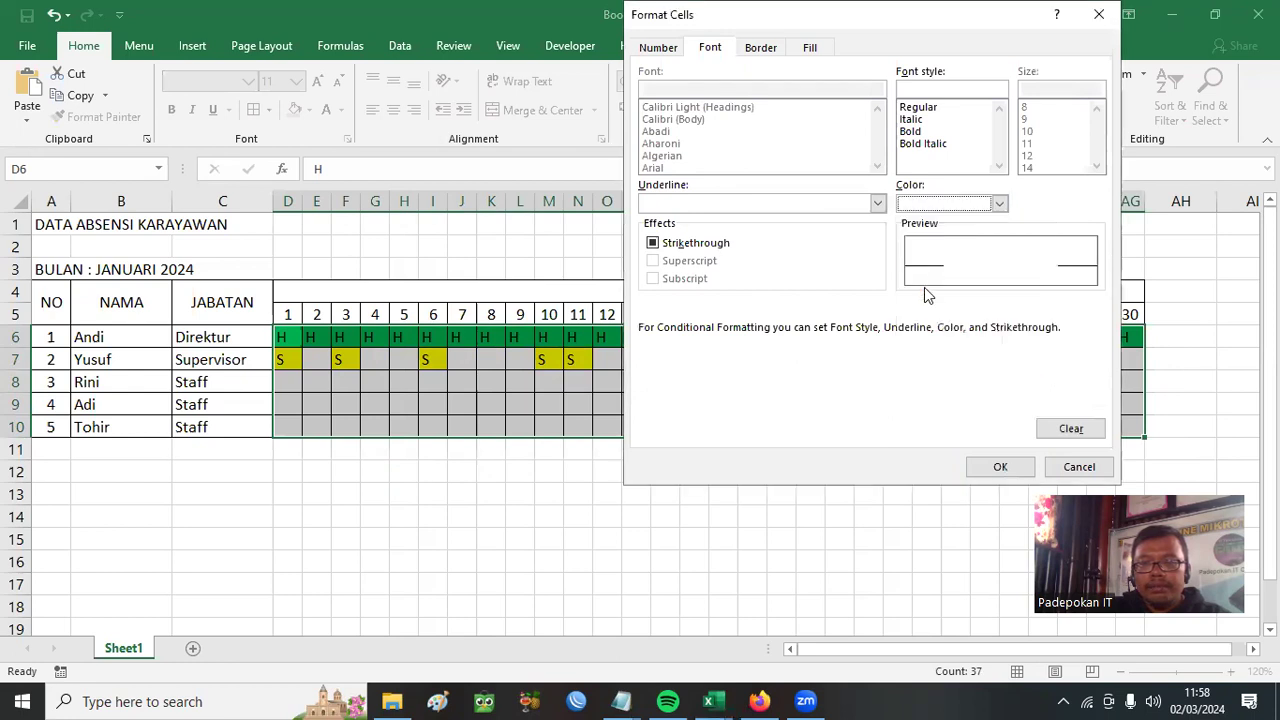
left_click(999, 466)
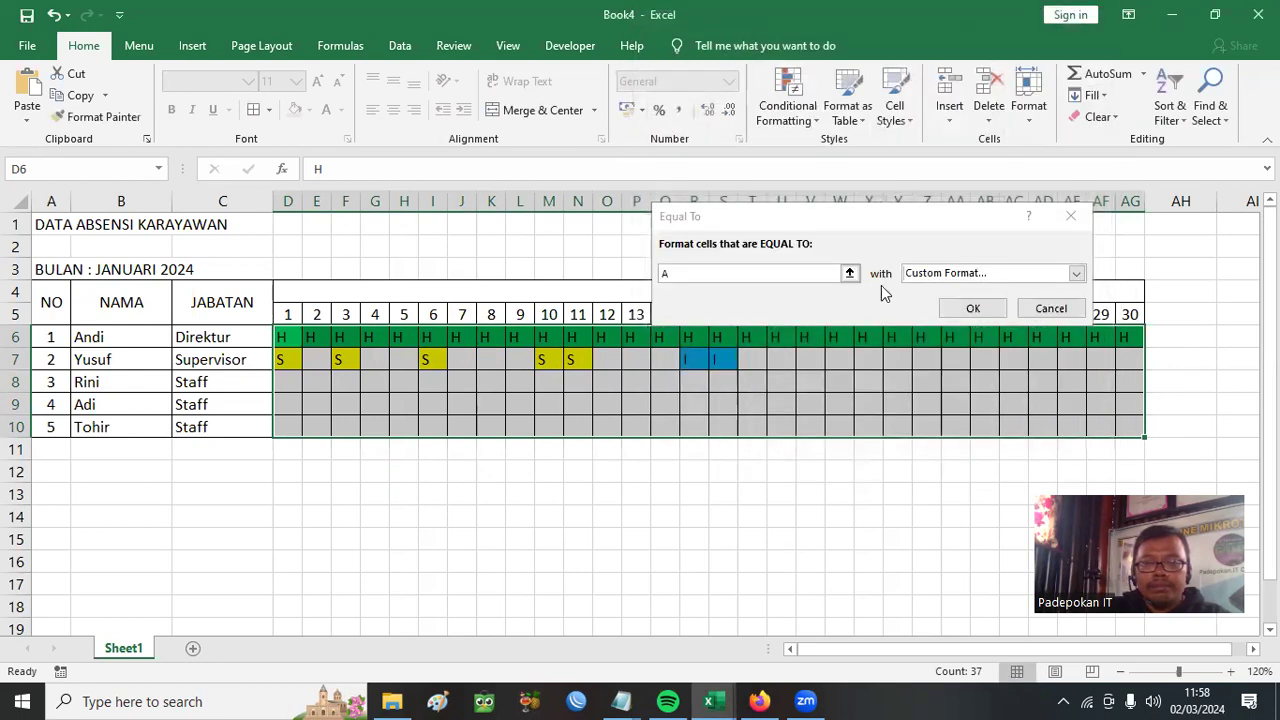
left_click(973, 308)
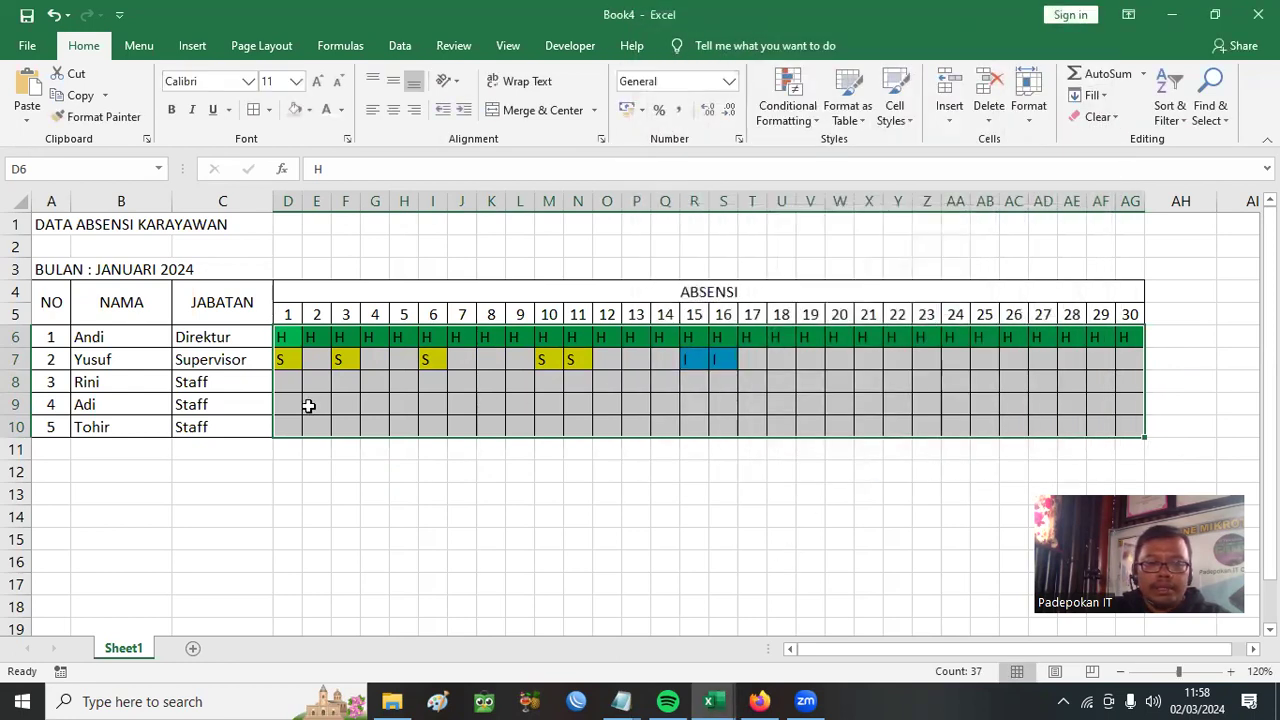
left_click(290, 388)
Enter A in D8 and E8 for the third employee's days 1 and 2
type("A")
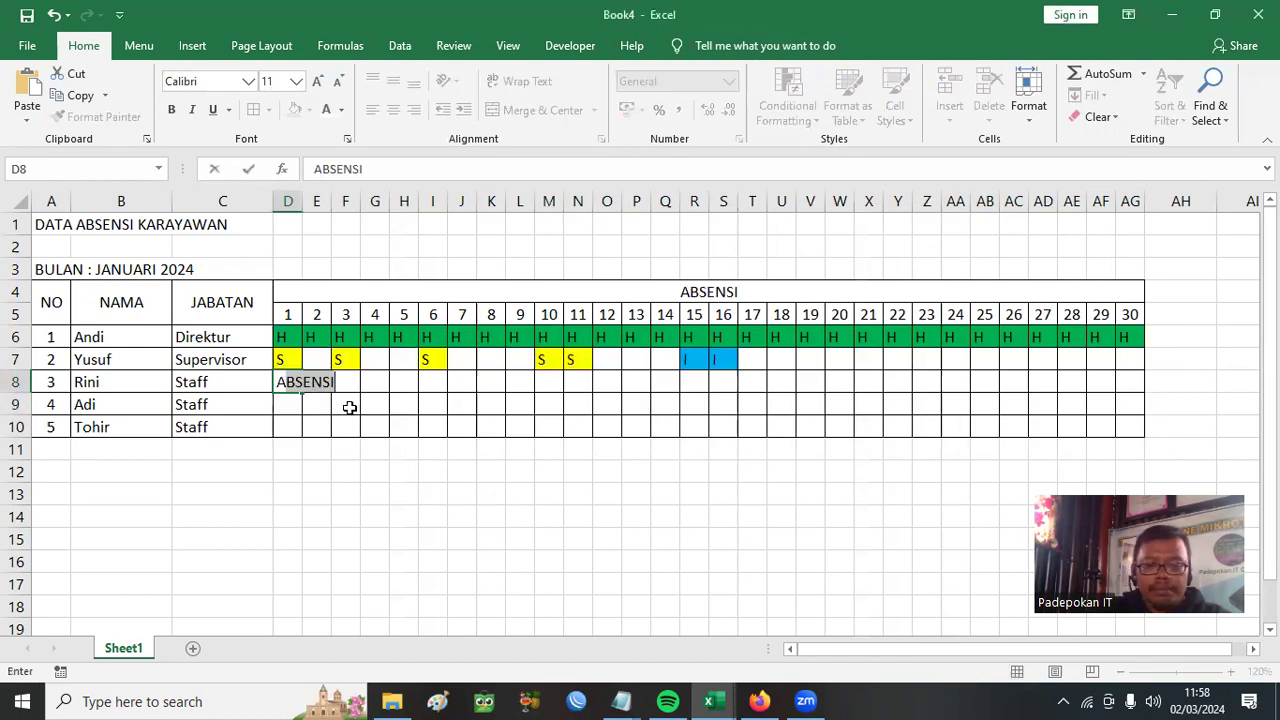
key("BackSpace")
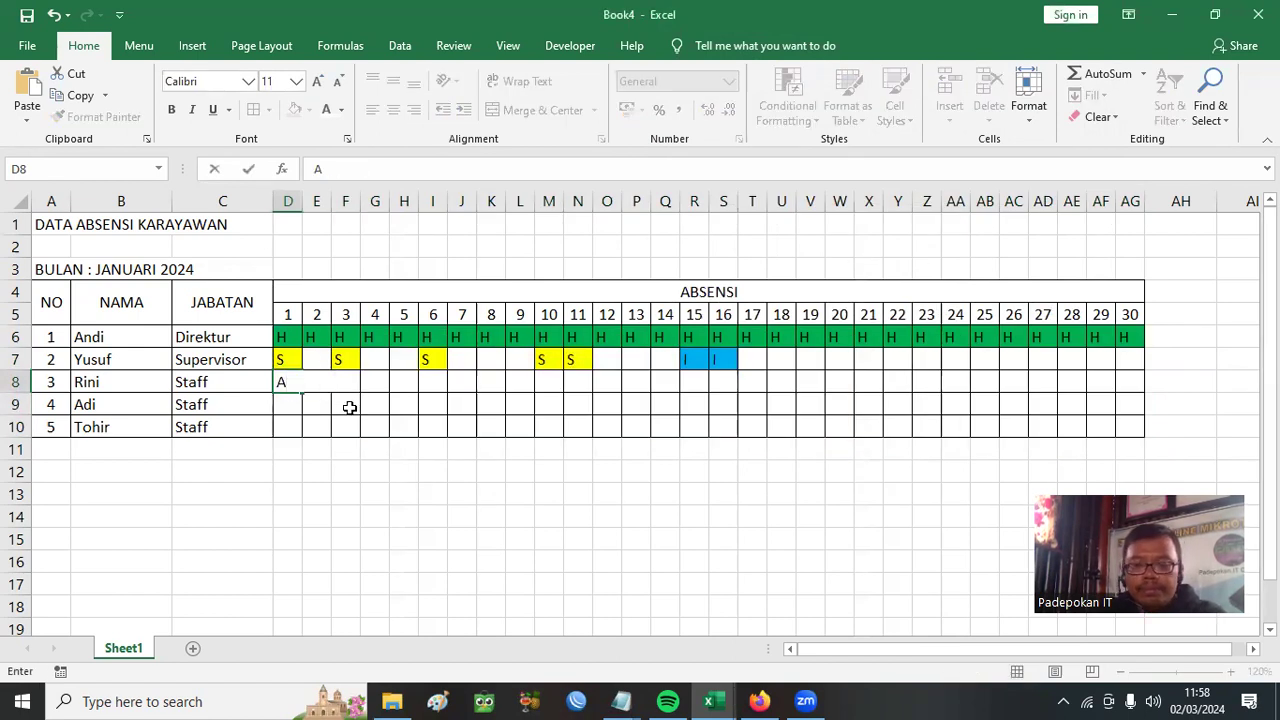
key("Return")
left_click(320, 384)
type("A")
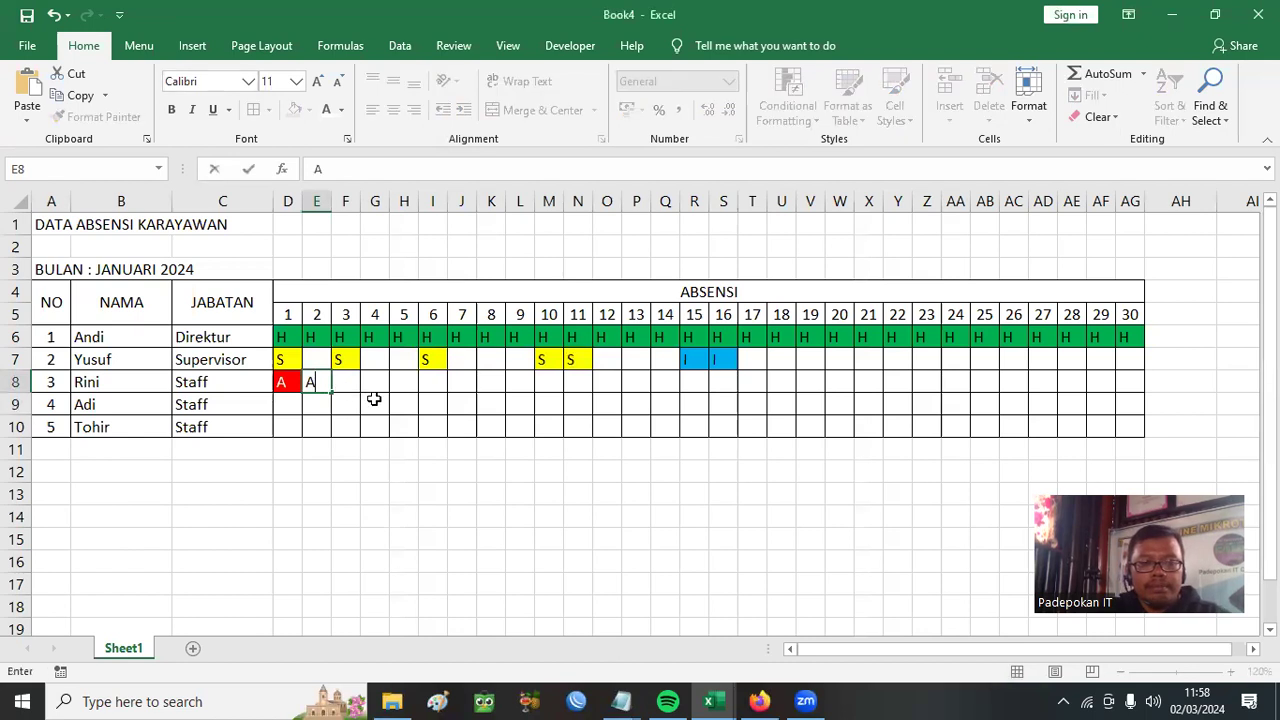
key("Return")
Enter H in D9 and E9 to start the fourth employee's row
left_click(290, 406)
type("H")
left_click(322, 408)
type("H")
left_click(369, 472)
left_click_drag(298, 407, 1178, 372)
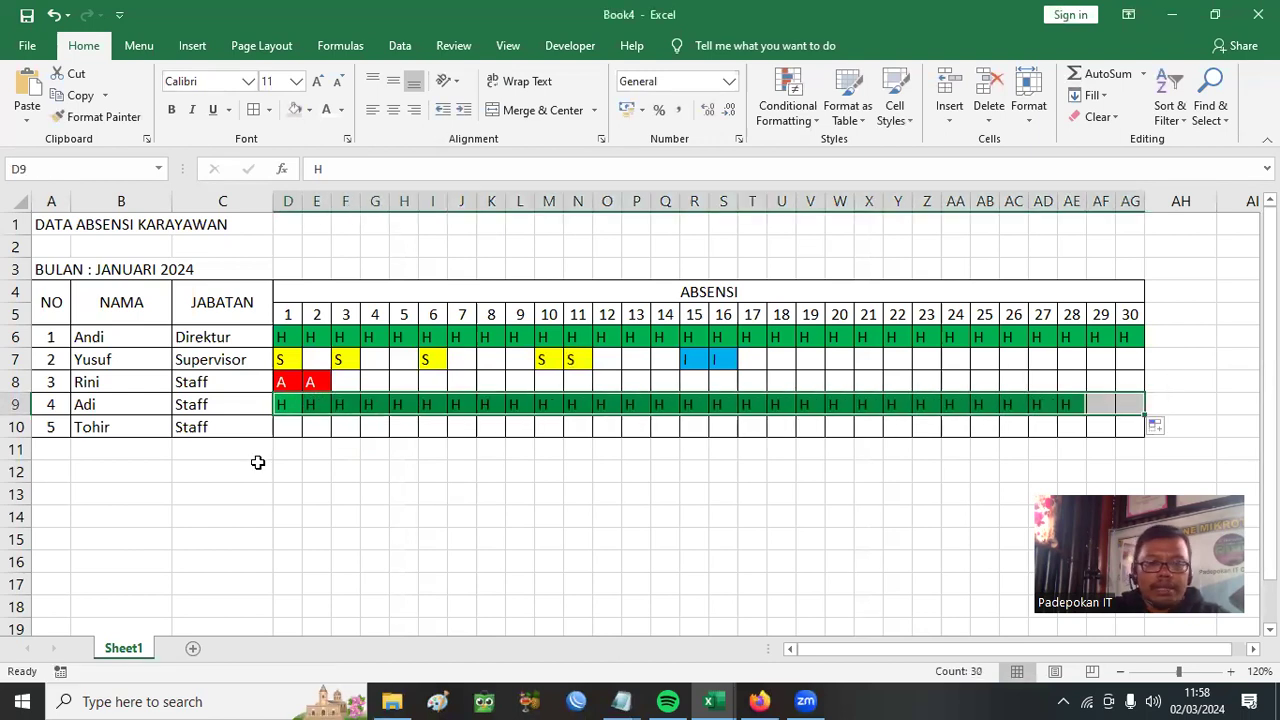
left_click(287, 426)
left_click_drag(303, 438, 1145, 438)
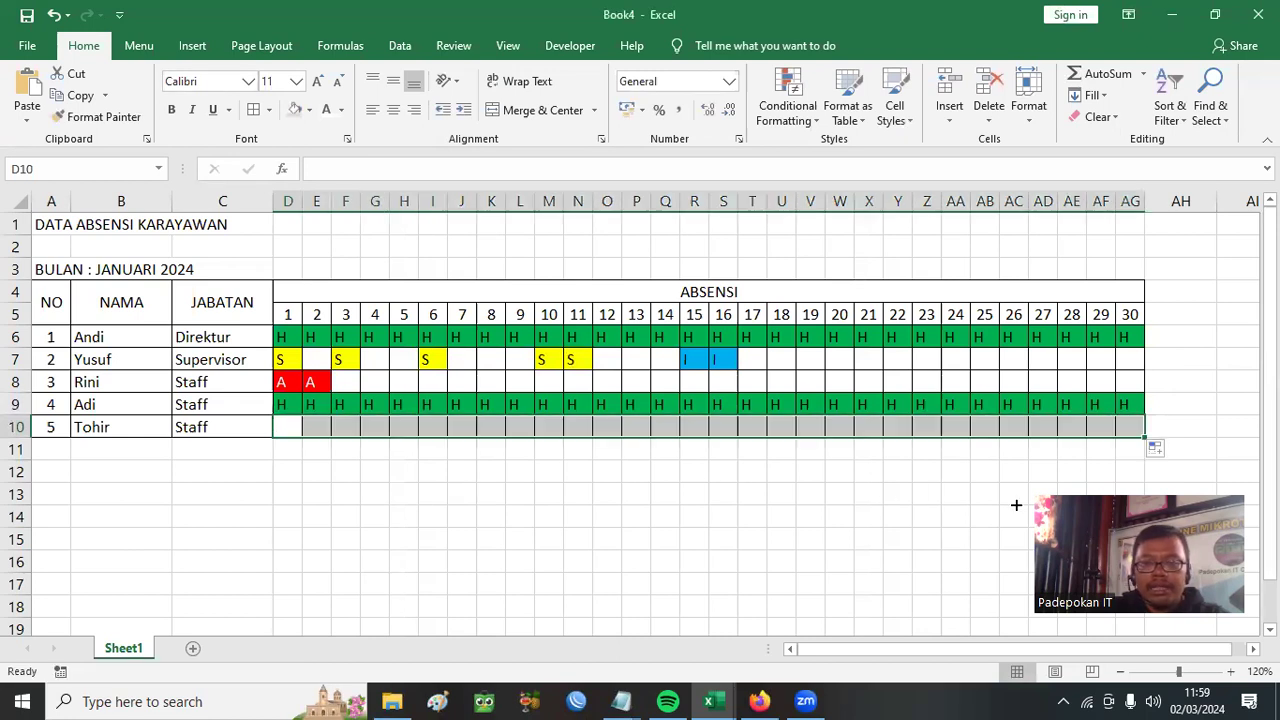
left_click(340, 382)
Enter H in F8 and copy it across row 8 through day 30
type("H")
left_click(420, 432)
left_click(340, 382)
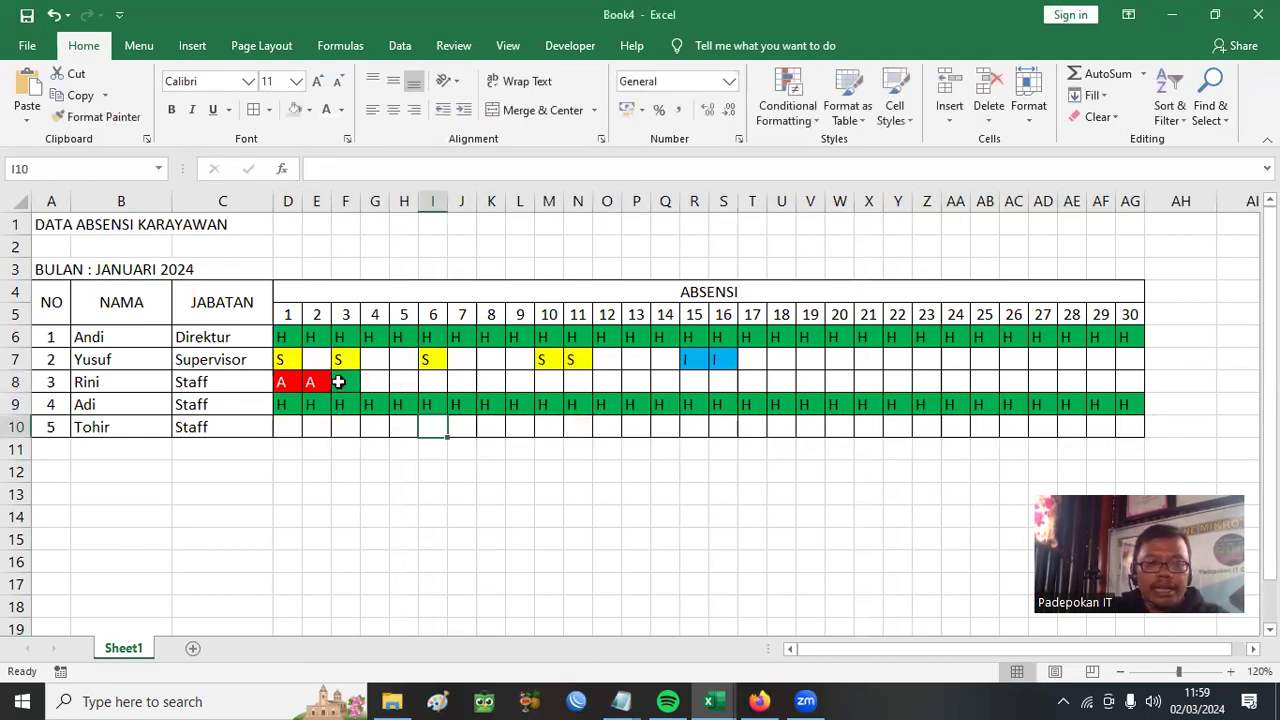
left_click_drag(360, 393, 1132, 384)
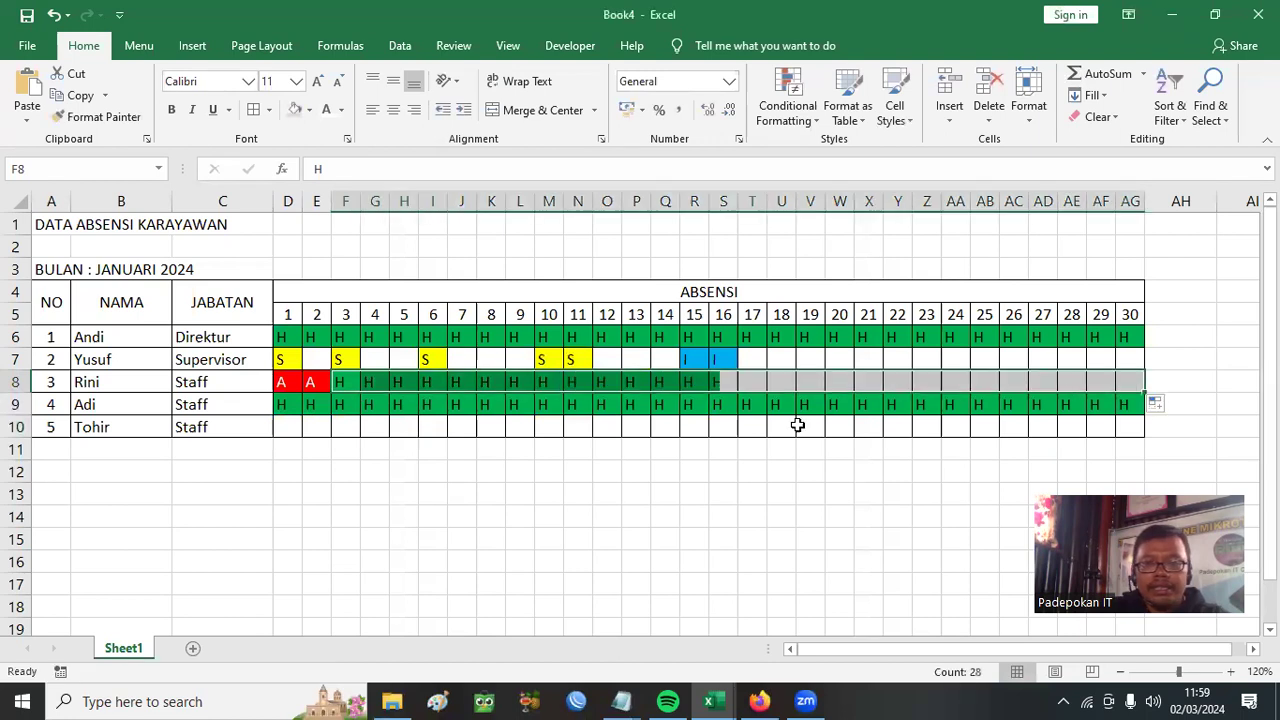
Enter H in D10 and copy it across row 10 through day 30
left_click(297, 426)
type("H")
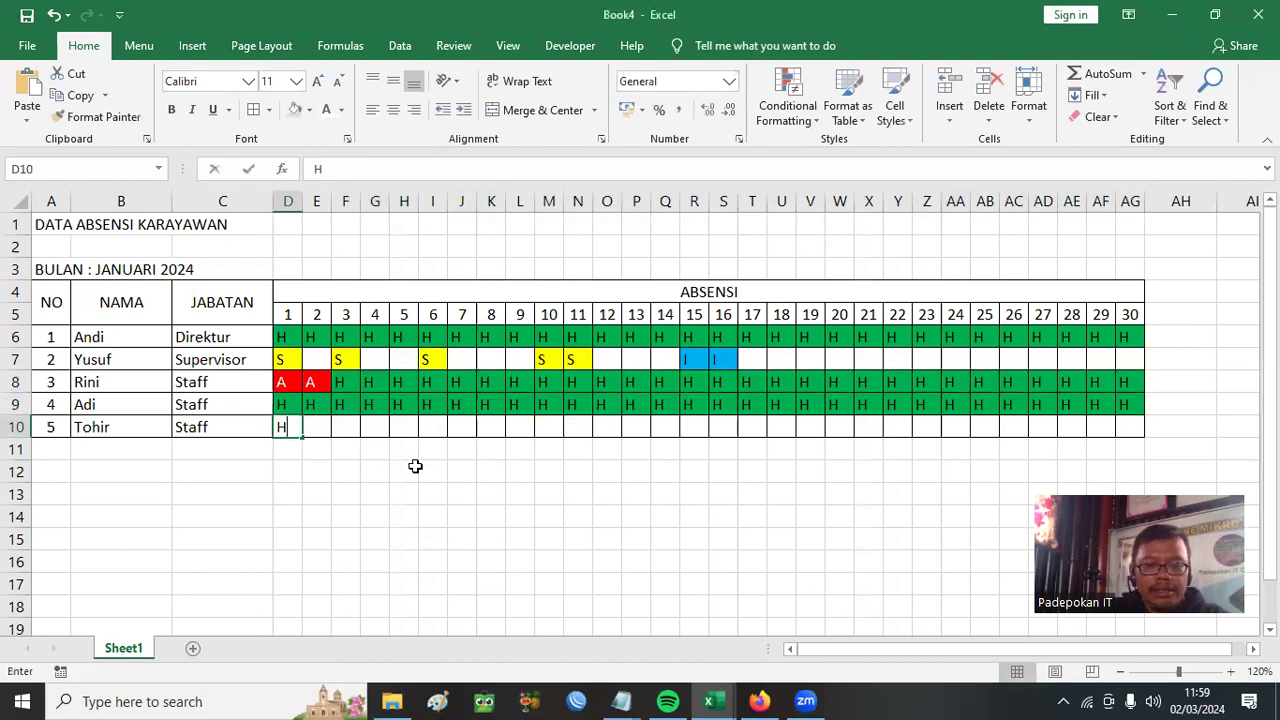
left_click(343, 463)
left_click(272, 425)
left_click(287, 426)
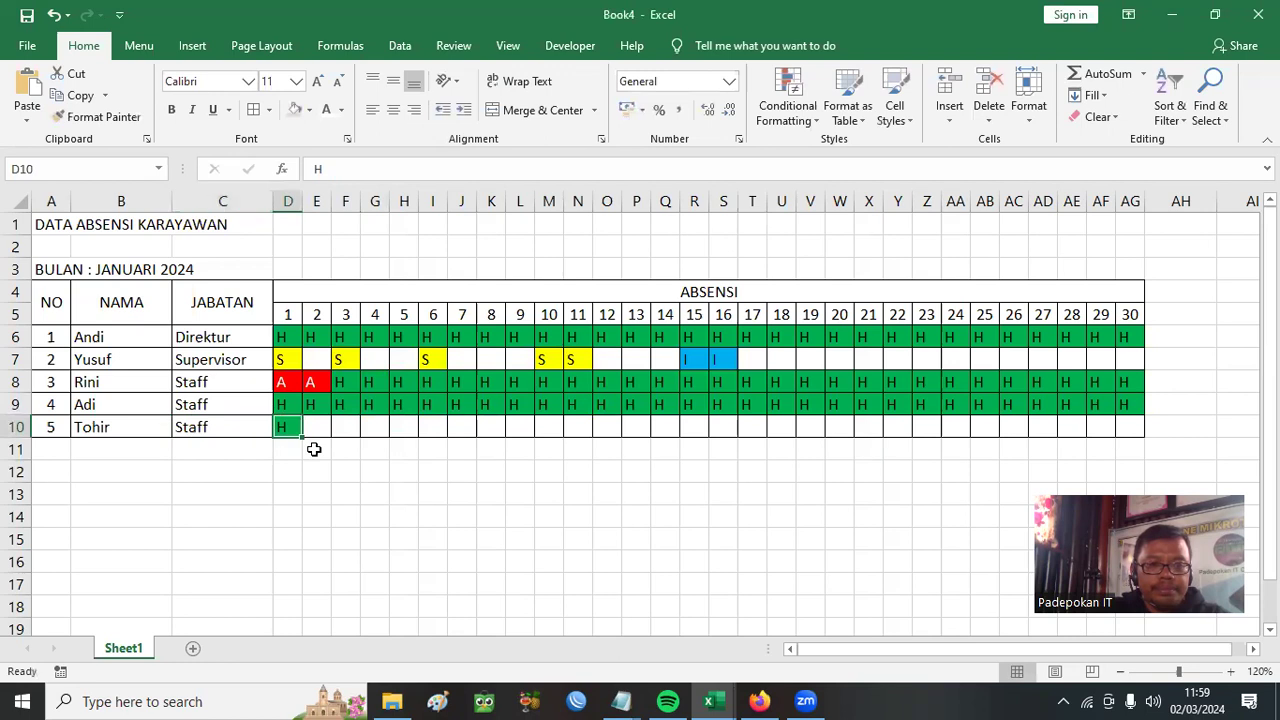
left_click_drag(303, 437, 1150, 440)
left_click(1197, 352)
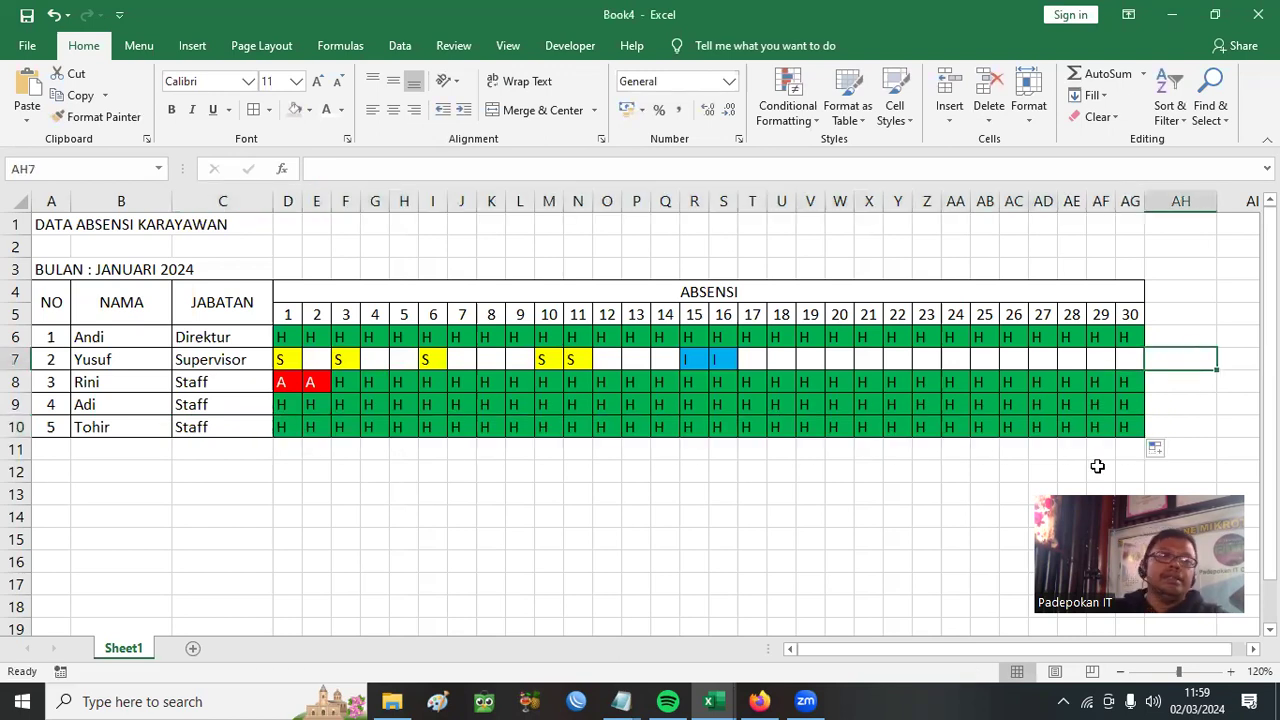
left_click(894, 472)
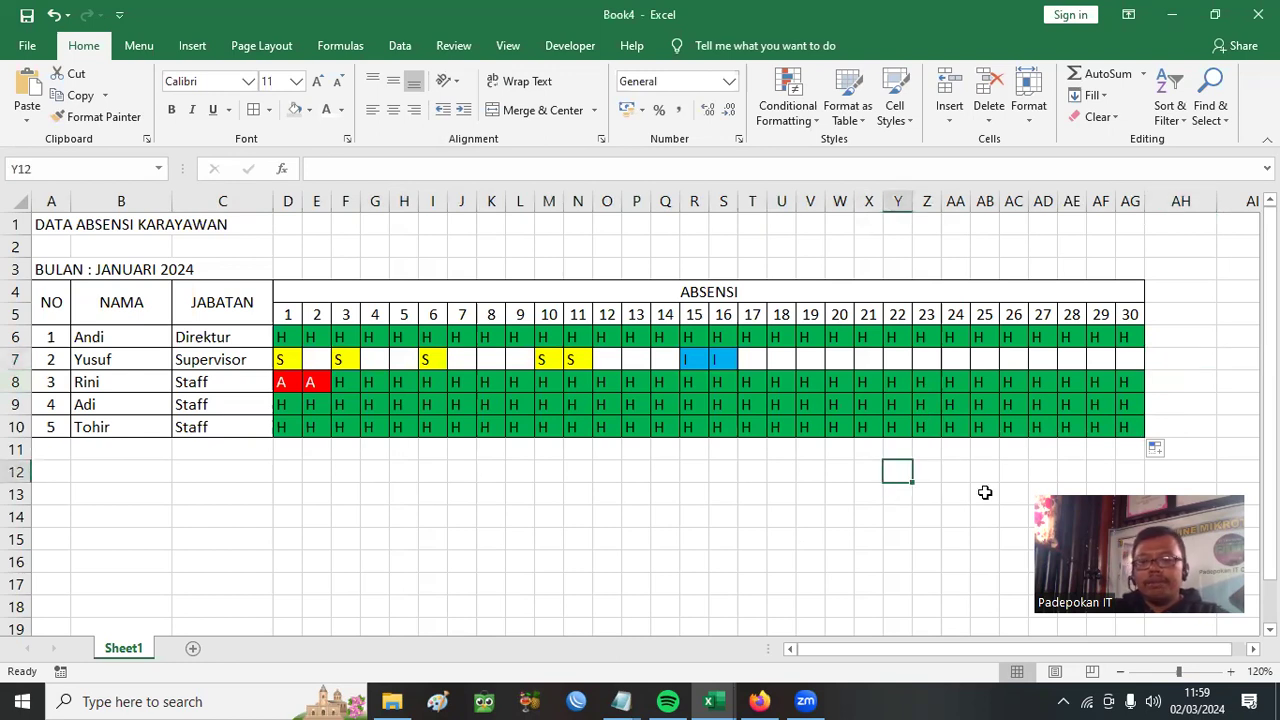
left_click(897, 584)
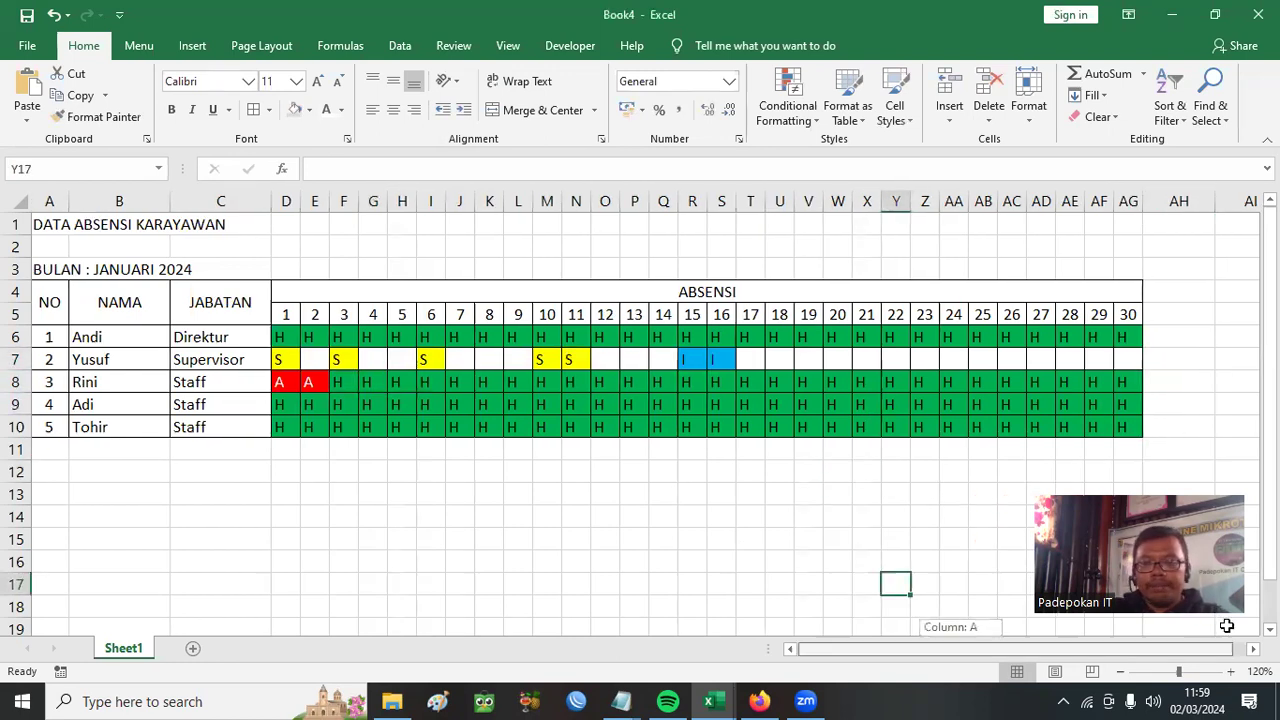
left_click_drag(1030, 648, 1042, 645)
Enter JUMLAH in AH4 and headings HADIR, SAKIT, IZIN, ALPHA in AH5:AK5
left_click(1150, 292)
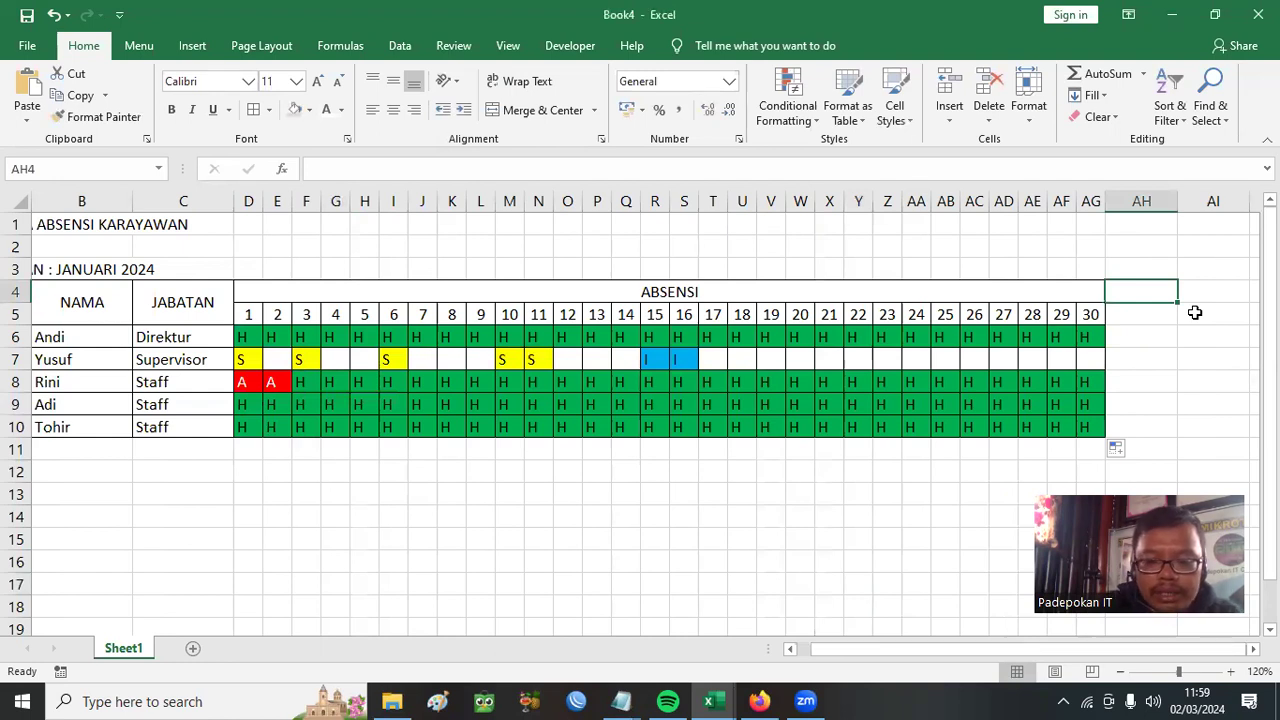
type("JUMLAH")
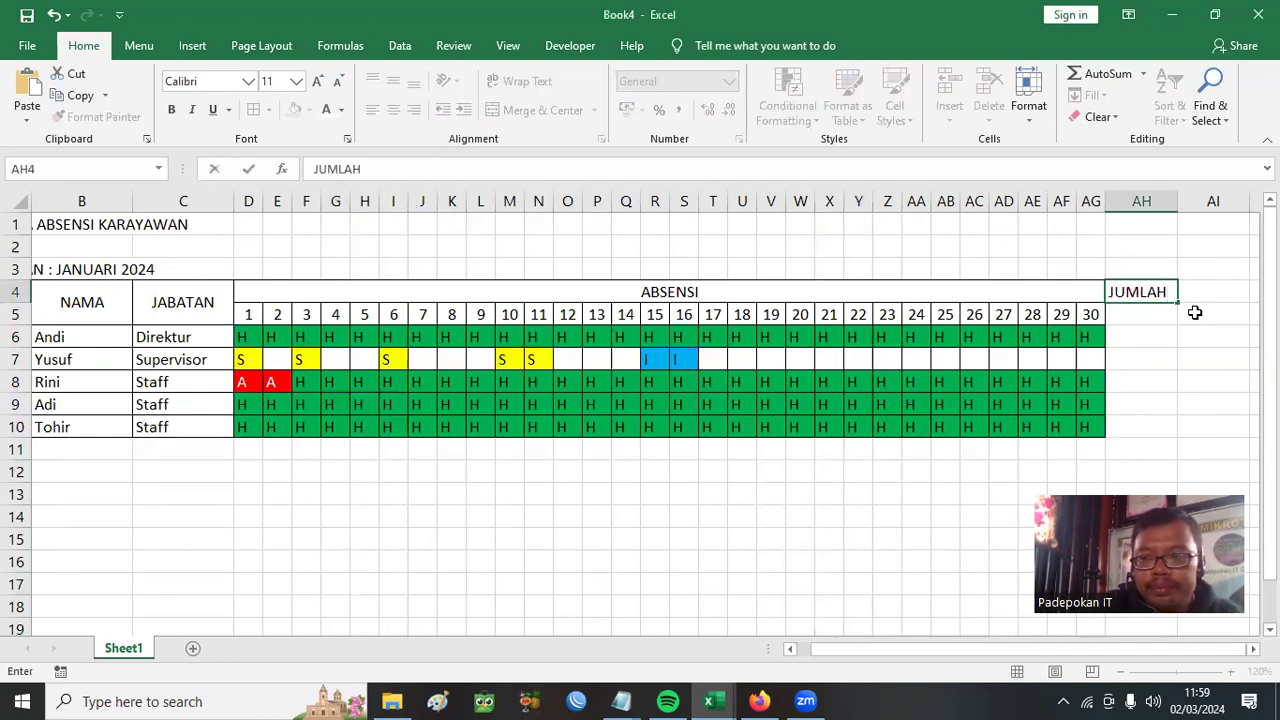
key("Return")
type("HADIR")
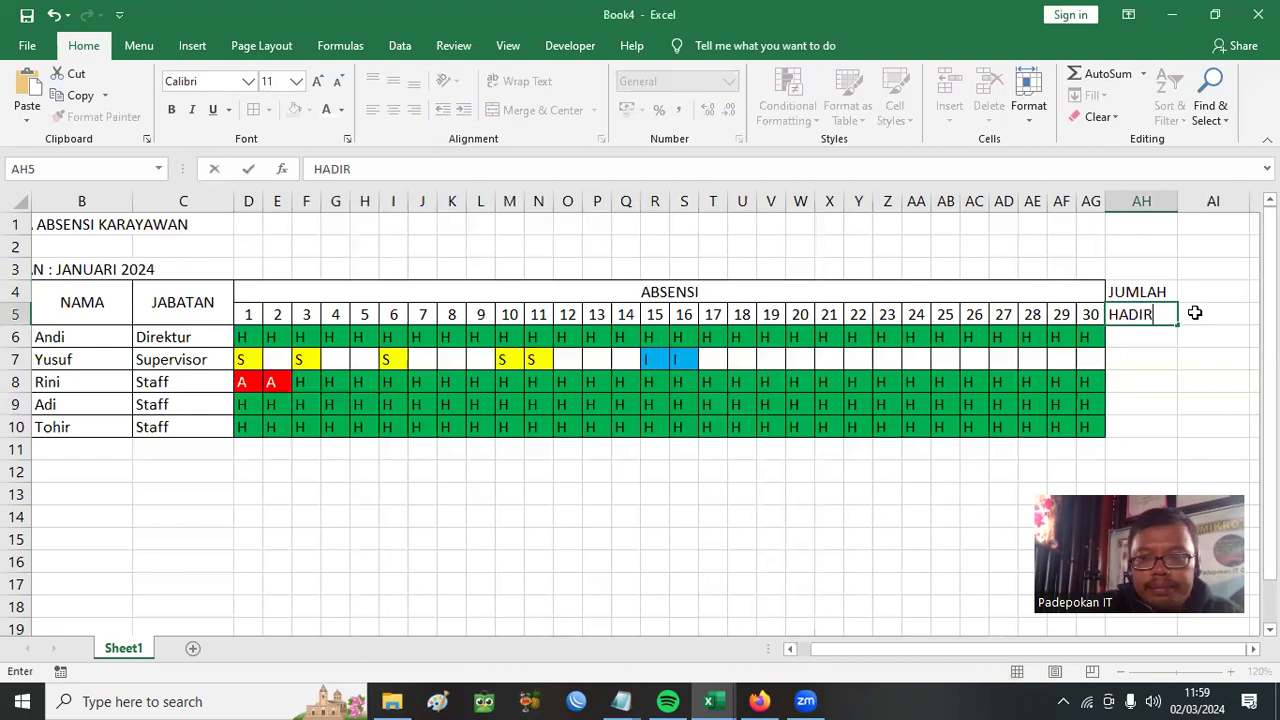
left_click(1194, 313)
type("SAKIT")
key("Tab")
type("I")
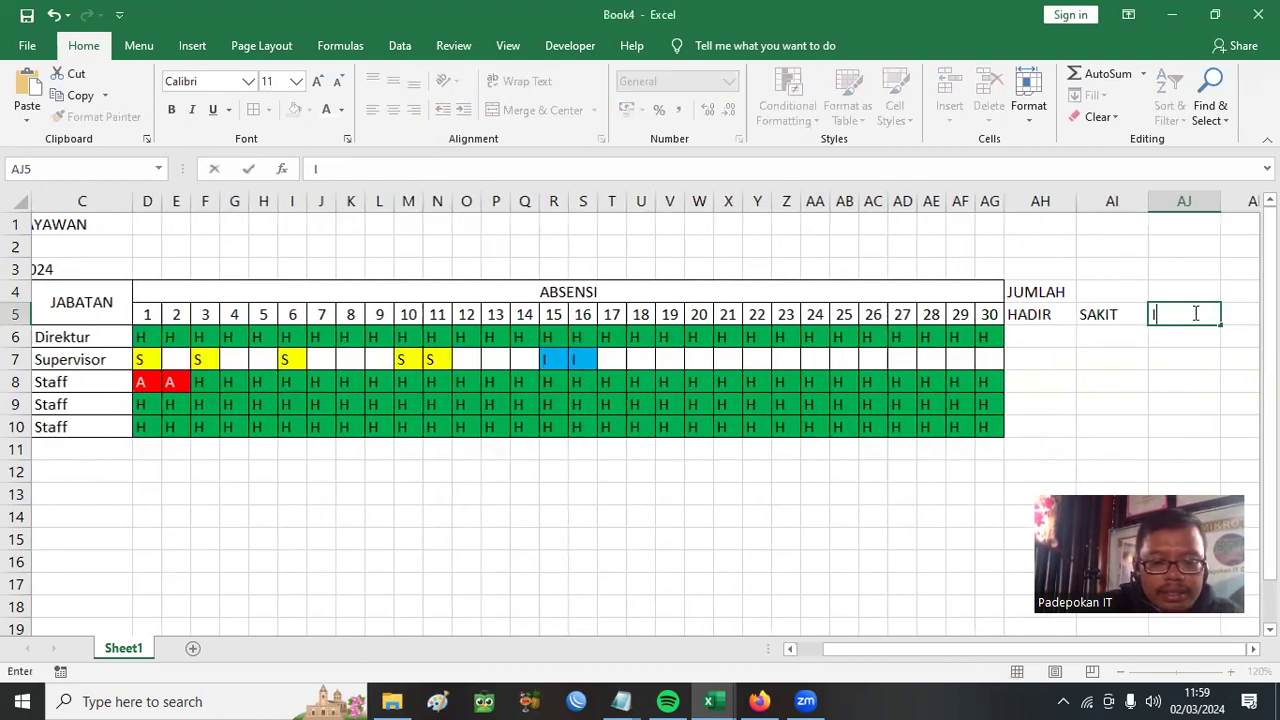
key("Tab")
type("ALPHA")
key("Return")
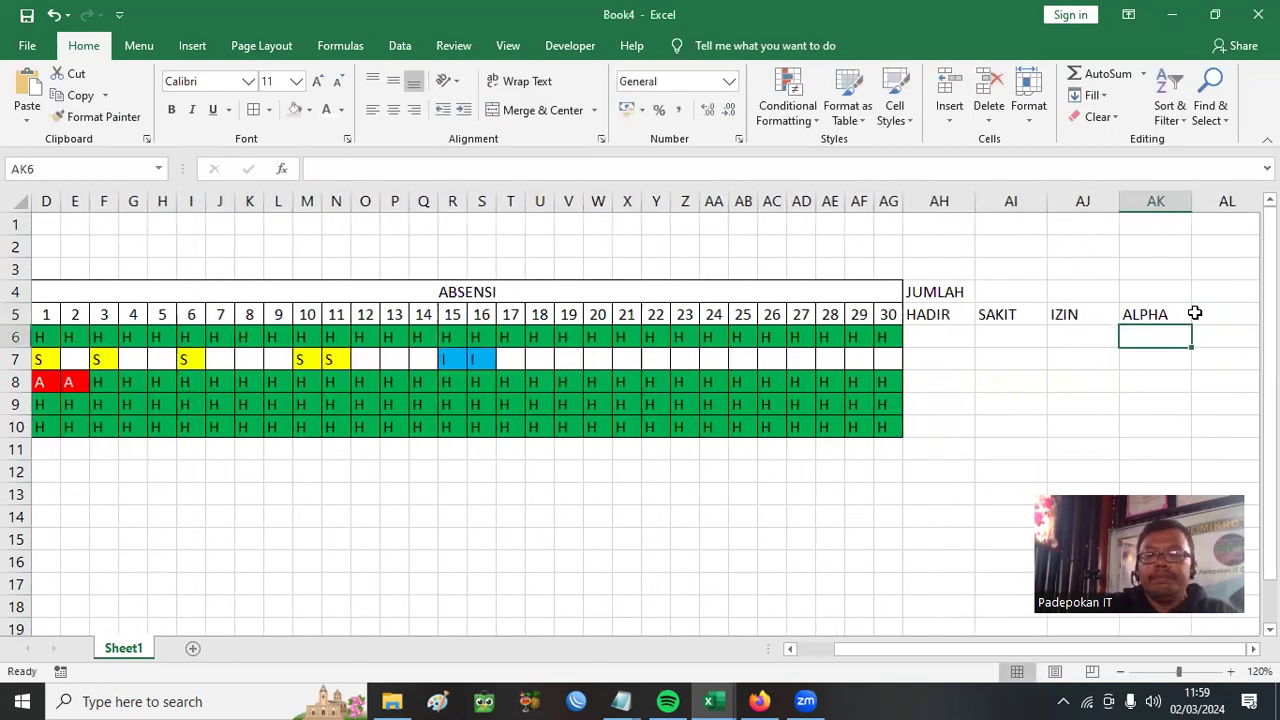
Merge and centre JUMLAH over AH4:AK4, border the totals block, and centre the headings
left_click_drag(928, 292, 1166, 290)
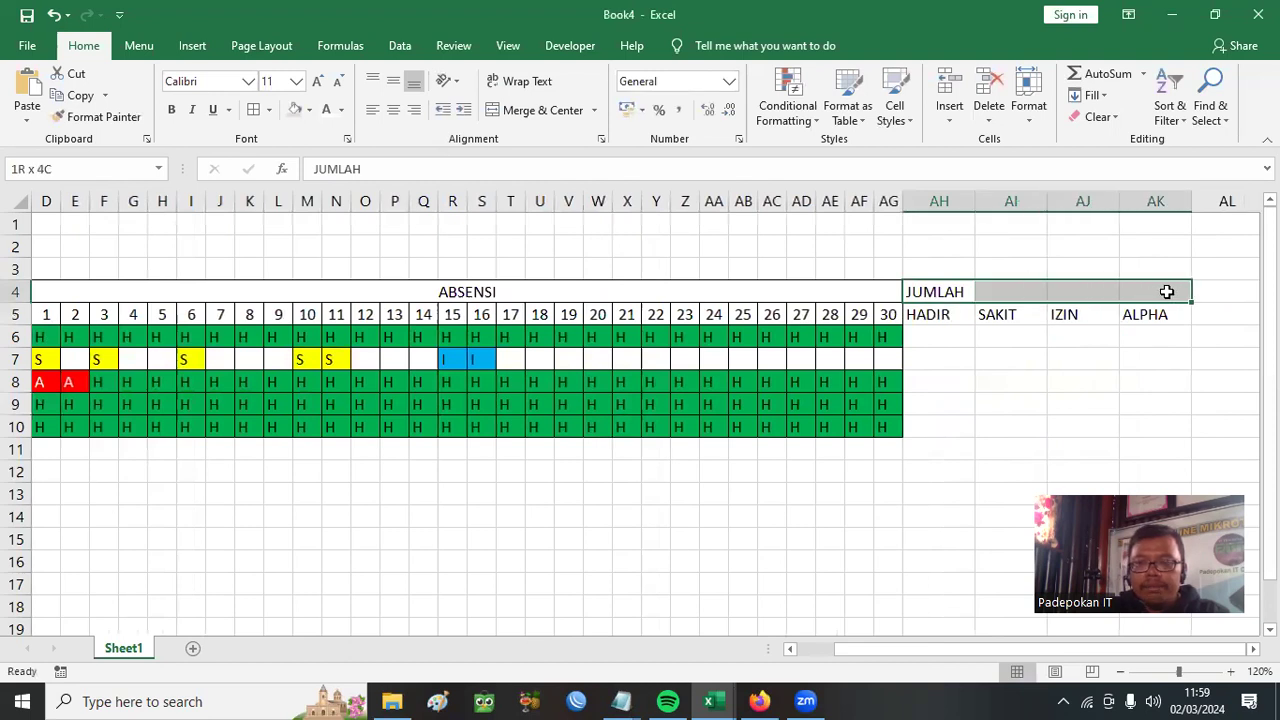
left_click(543, 109)
left_click_drag(930, 360, 1040, 421)
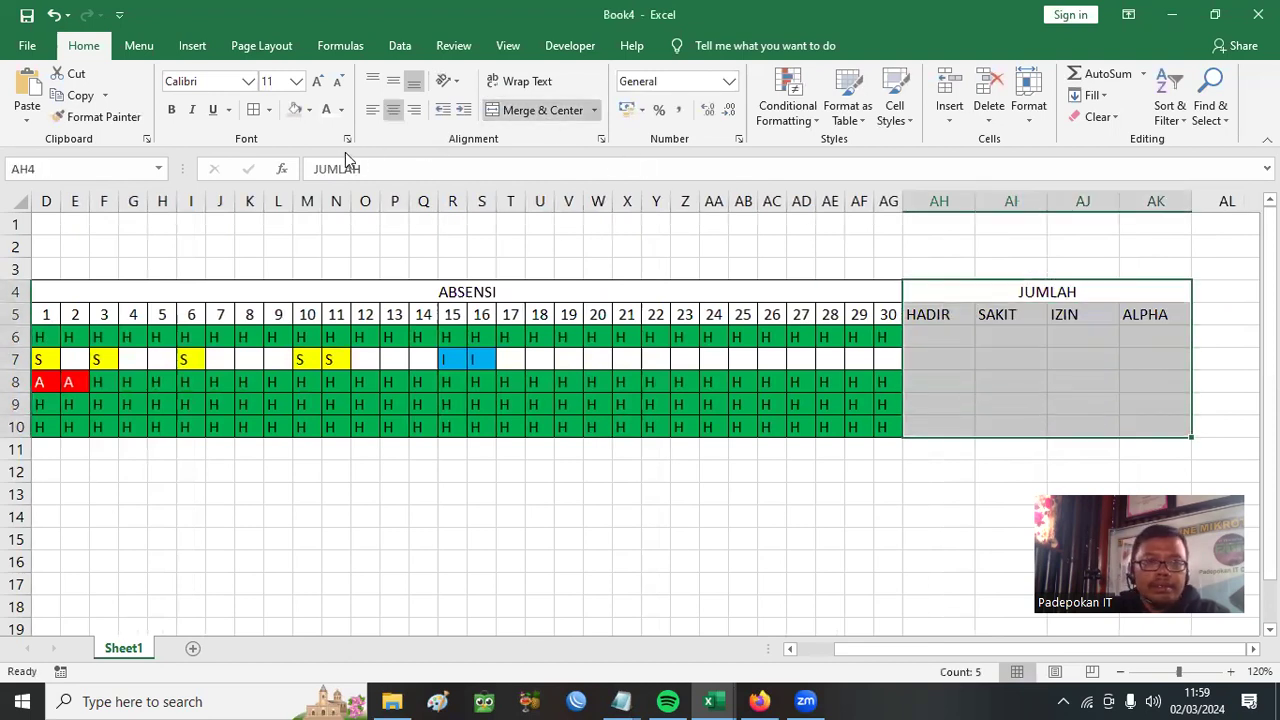
left_click(254, 110)
left_click_drag(940, 316, 1150, 314)
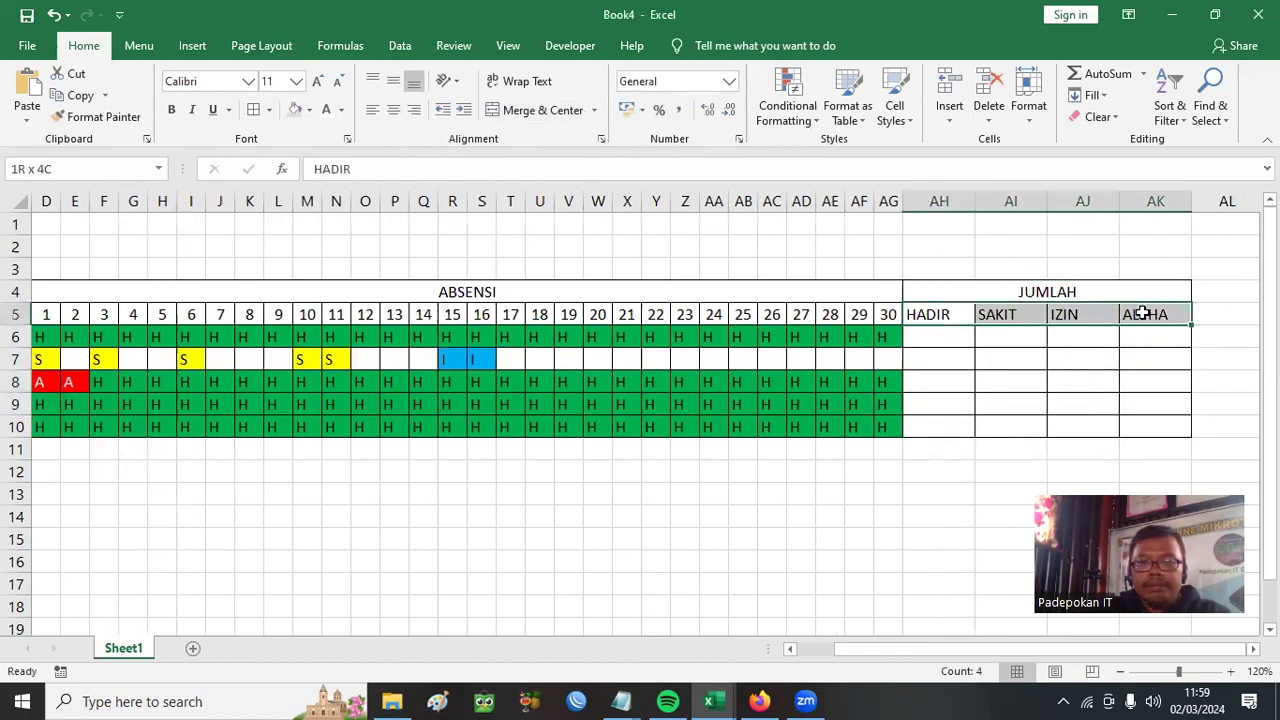
left_click(394, 110)
left_click(1024, 376)
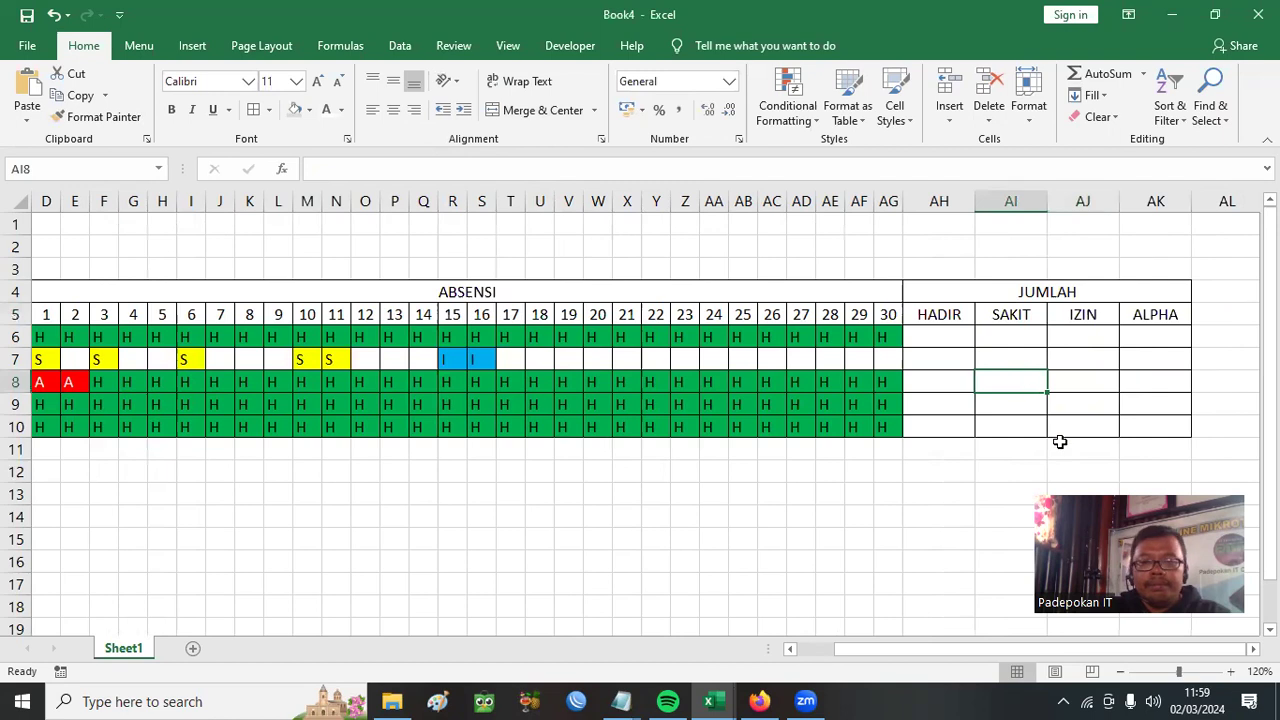
left_click(968, 336)
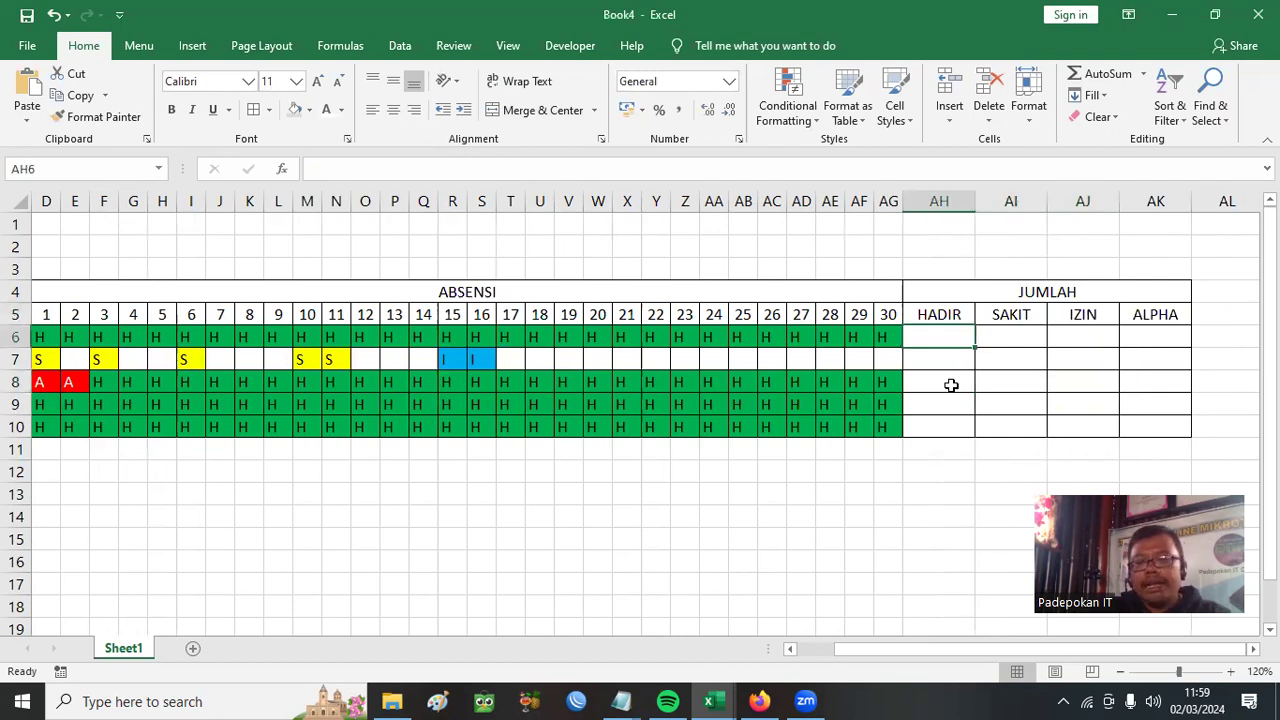
Fill the HADIR heading cell green
left_click(951, 310)
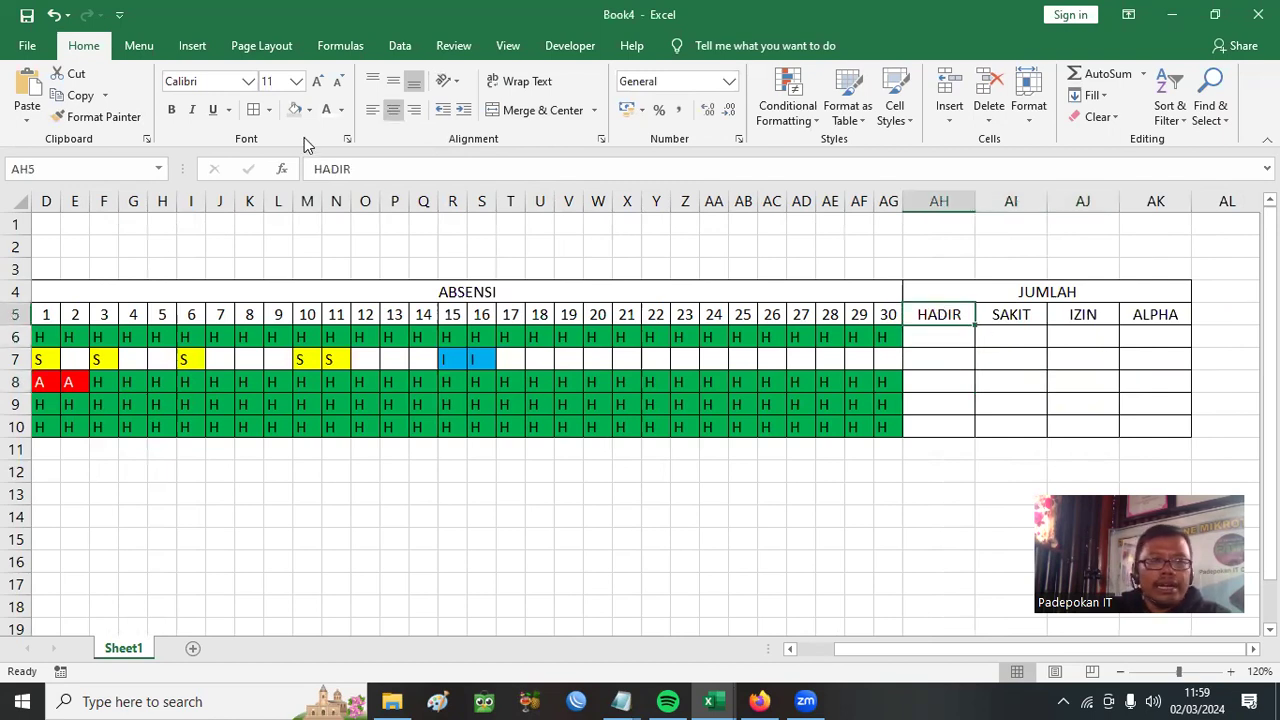
left_click(311, 106)
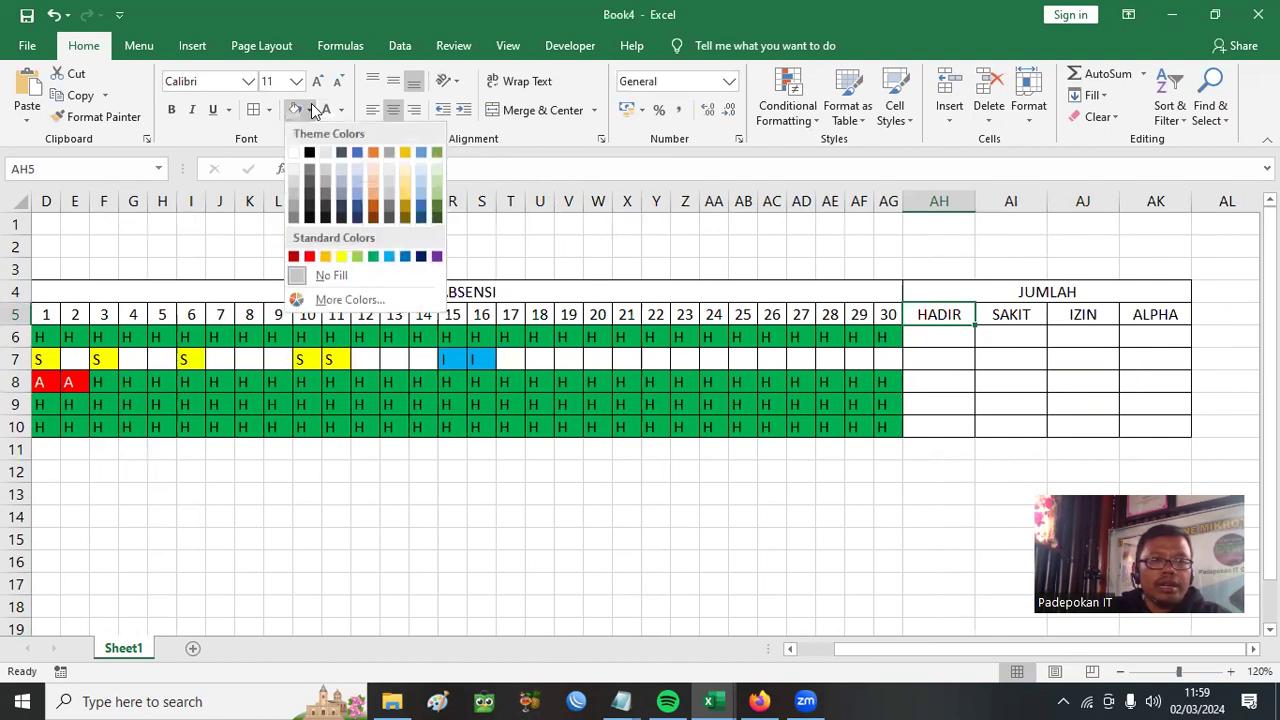
left_click(373, 257)
left_click(1090, 364)
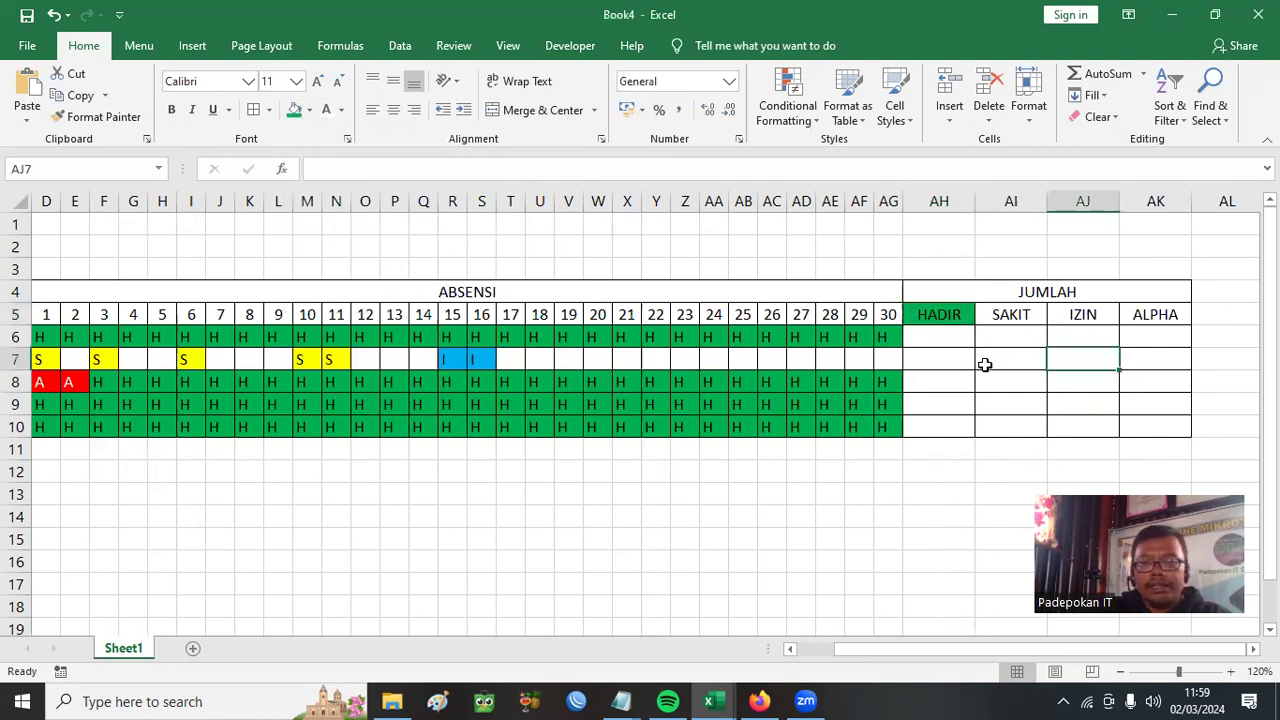
left_click(942, 337)
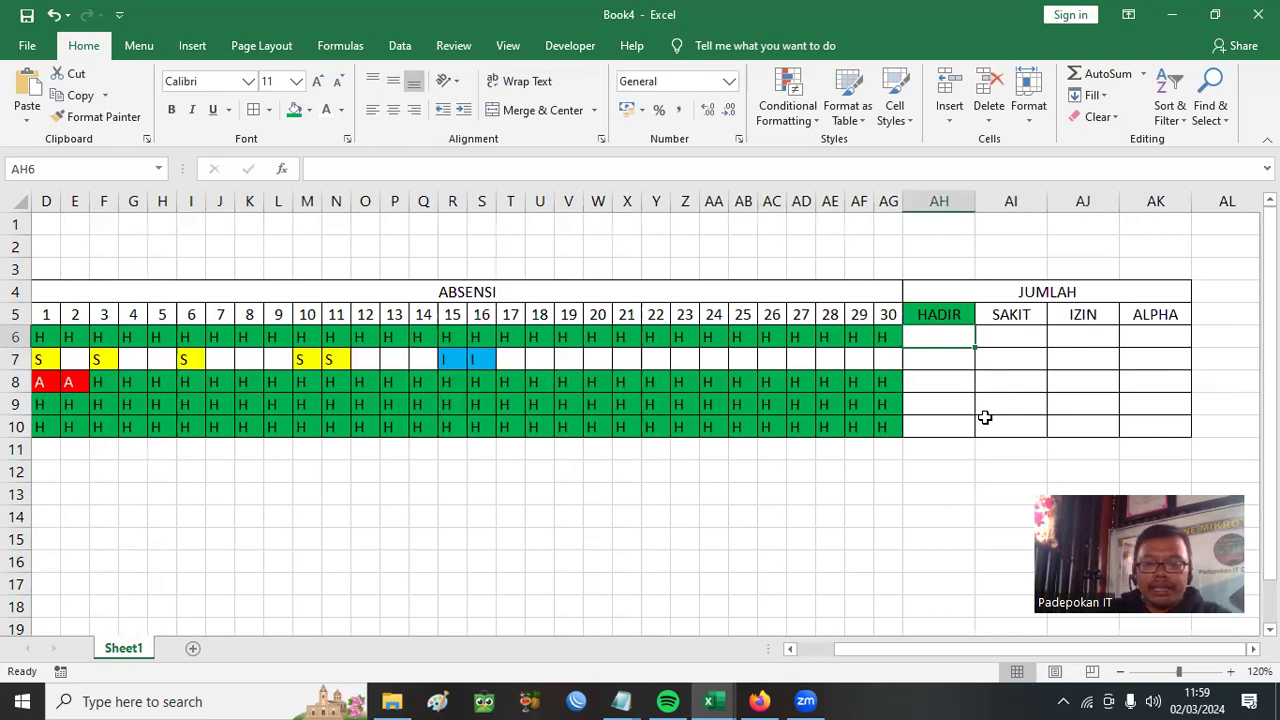
Enter =COUNTIF(D6:AG6;"H") in AH6, copy it down to AH10 and centre the counts
type("=")
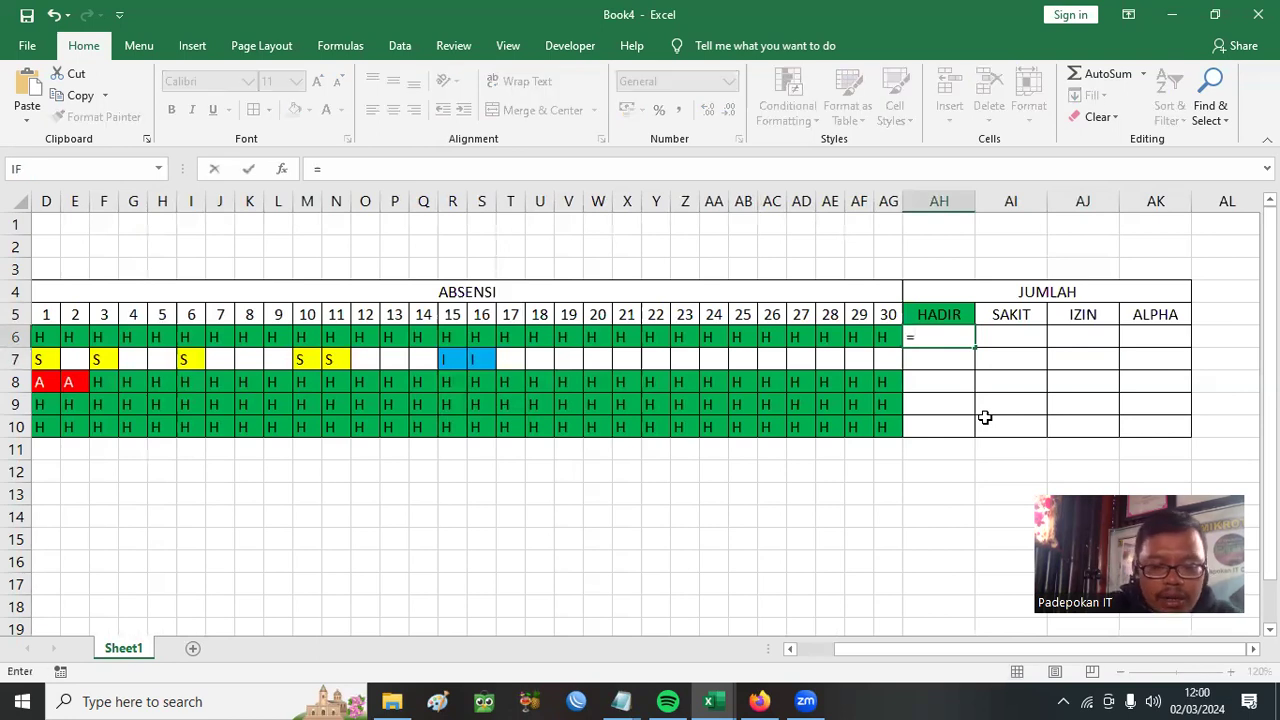
type("COUNT")
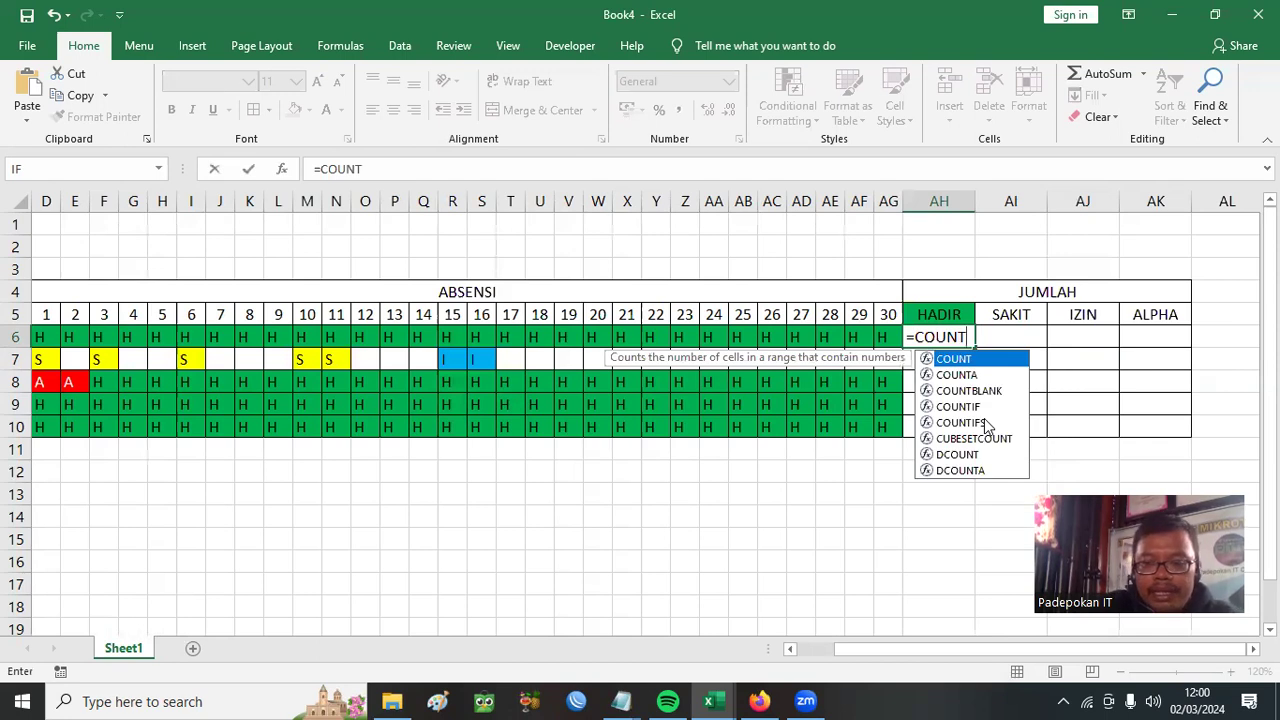
type("IF(")
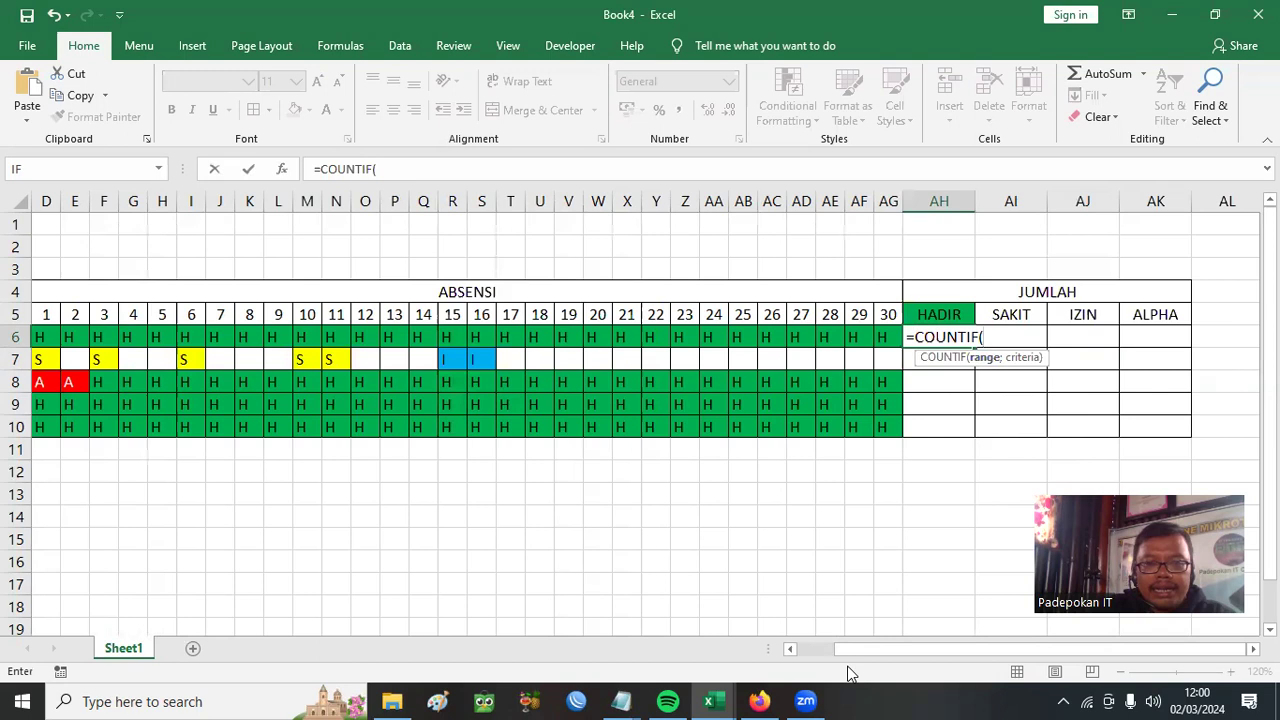
left_click_drag(872, 657, 825, 654)
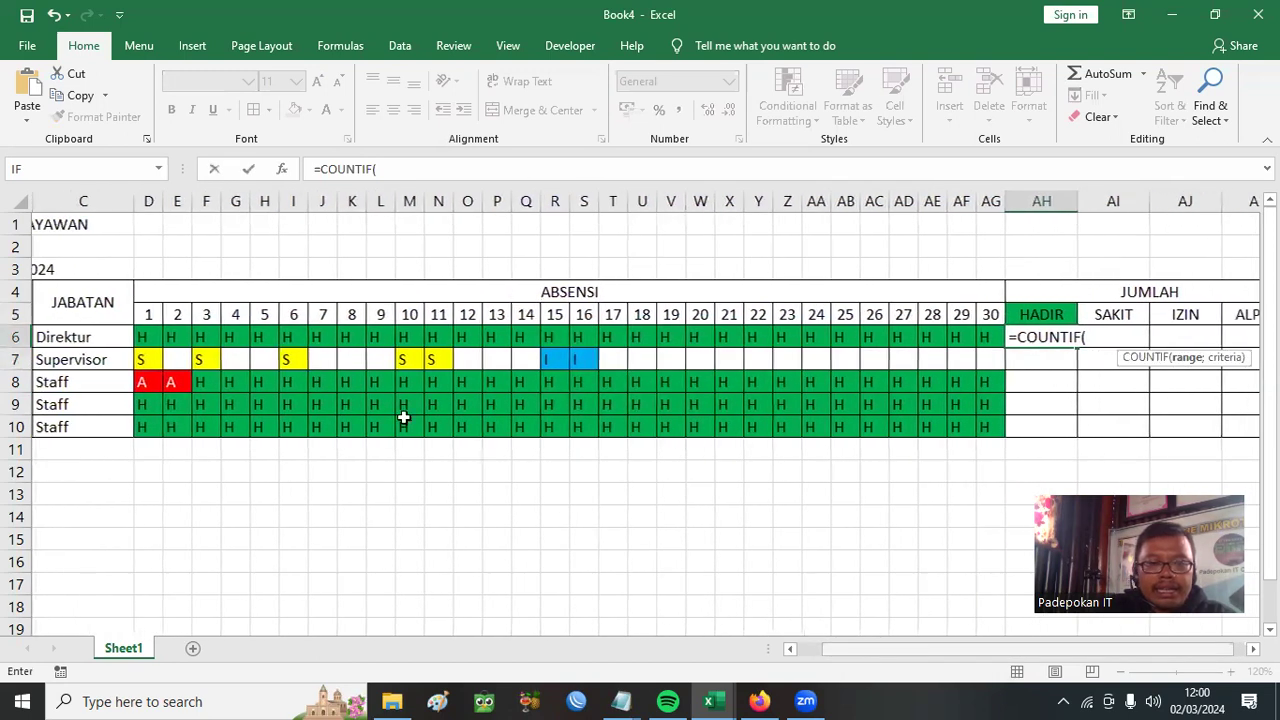
left_click_drag(138, 337, 1000, 341)
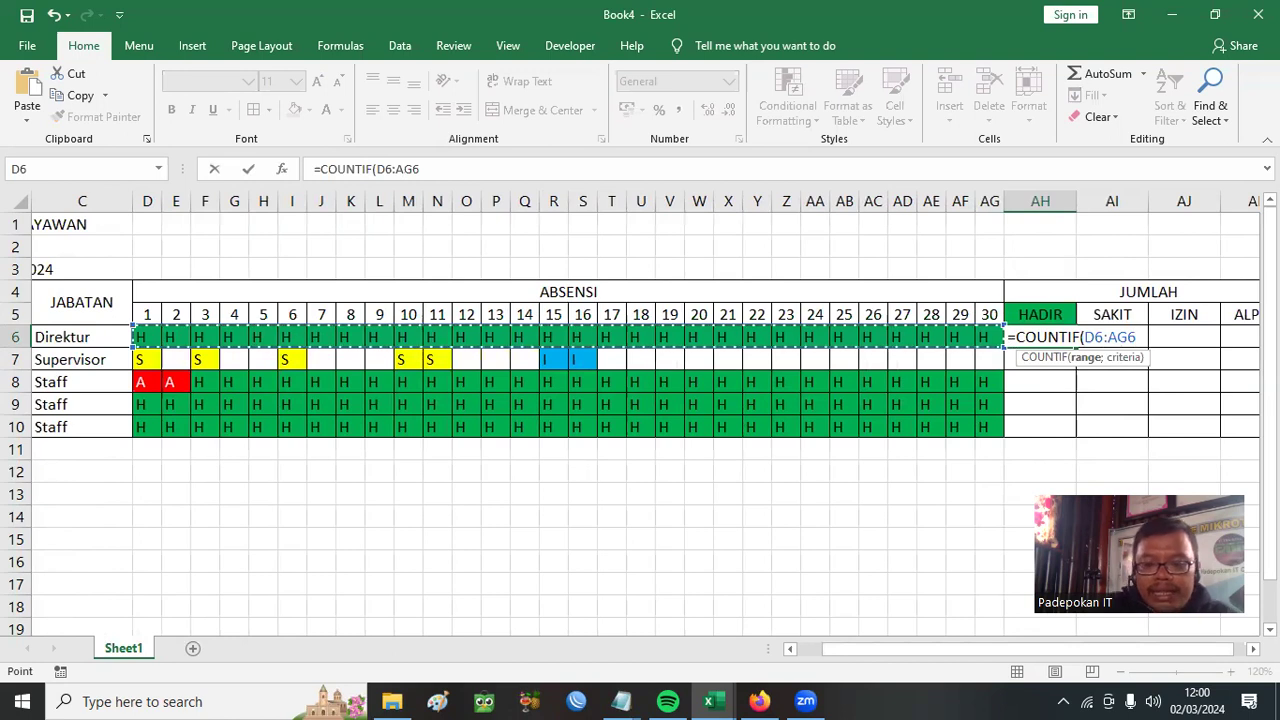
type(";\"H")
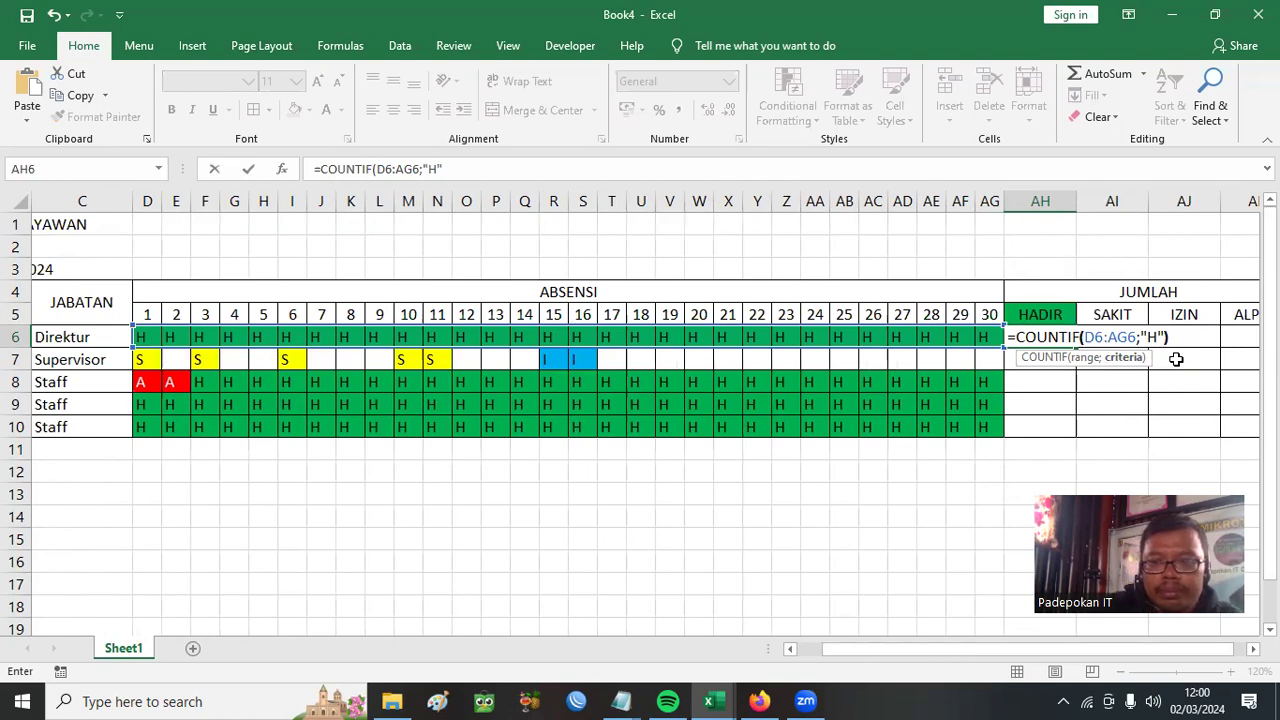
key("Return")
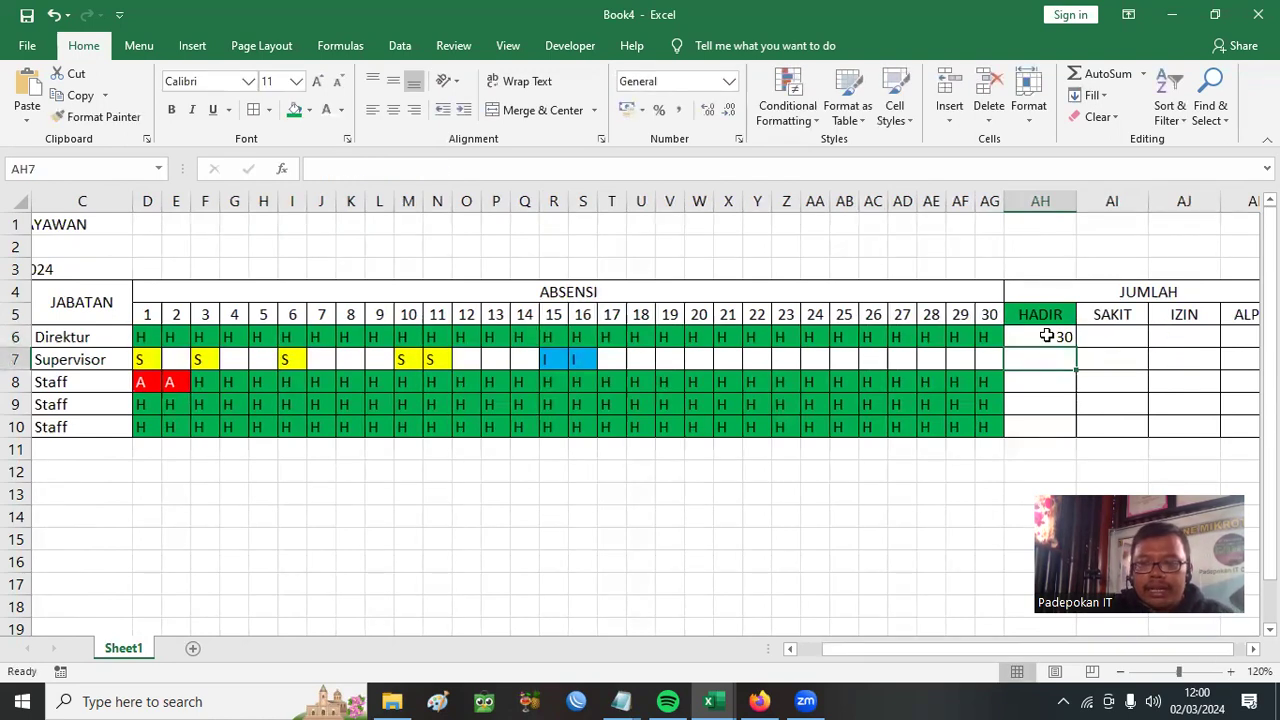
left_click(1050, 337)
left_click_drag(1076, 344, 1078, 436)
left_click(393, 109)
left_click(1034, 360)
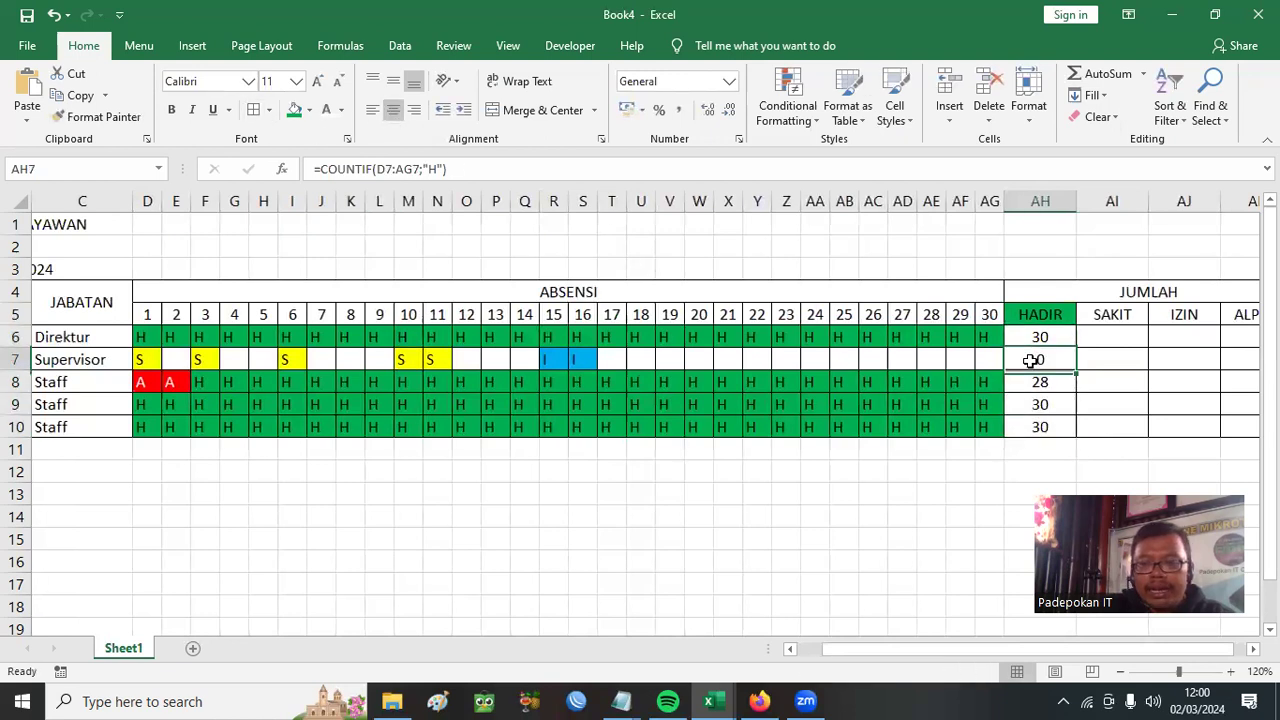
Fill the Supervisor's remaining days W7:AG7 with H
left_click(698, 362)
type("H")
key("Tab")
type("H")
key("Tab")
type("H")
key("Tab")
type("H\tH\tH\tH\tH\tH\tH")
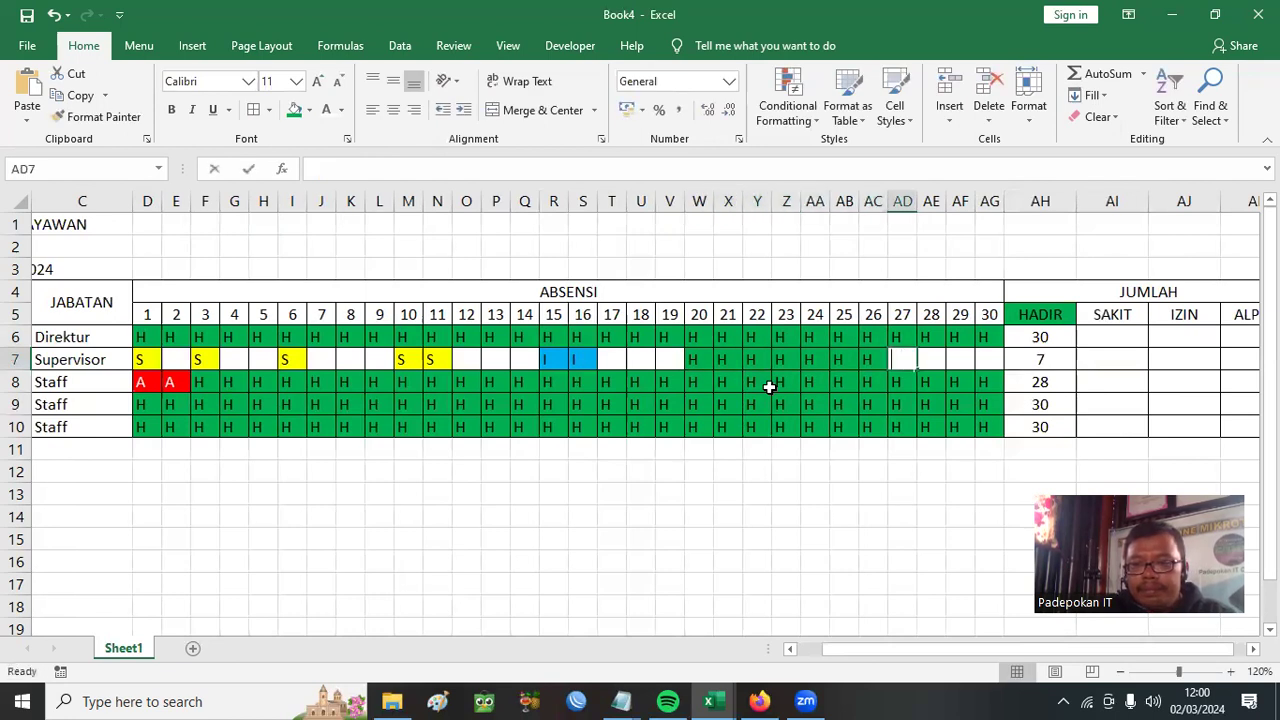
key("Tab")
type("H")
key("Left")
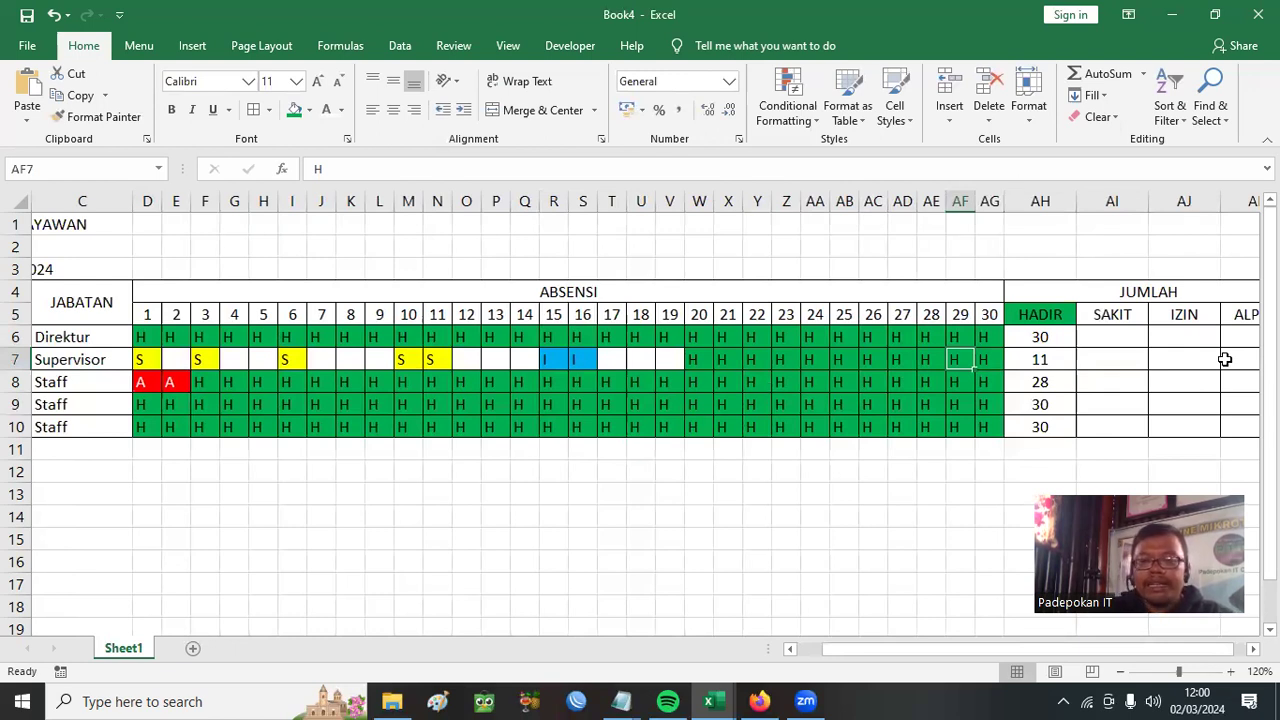
left_click(1040, 342)
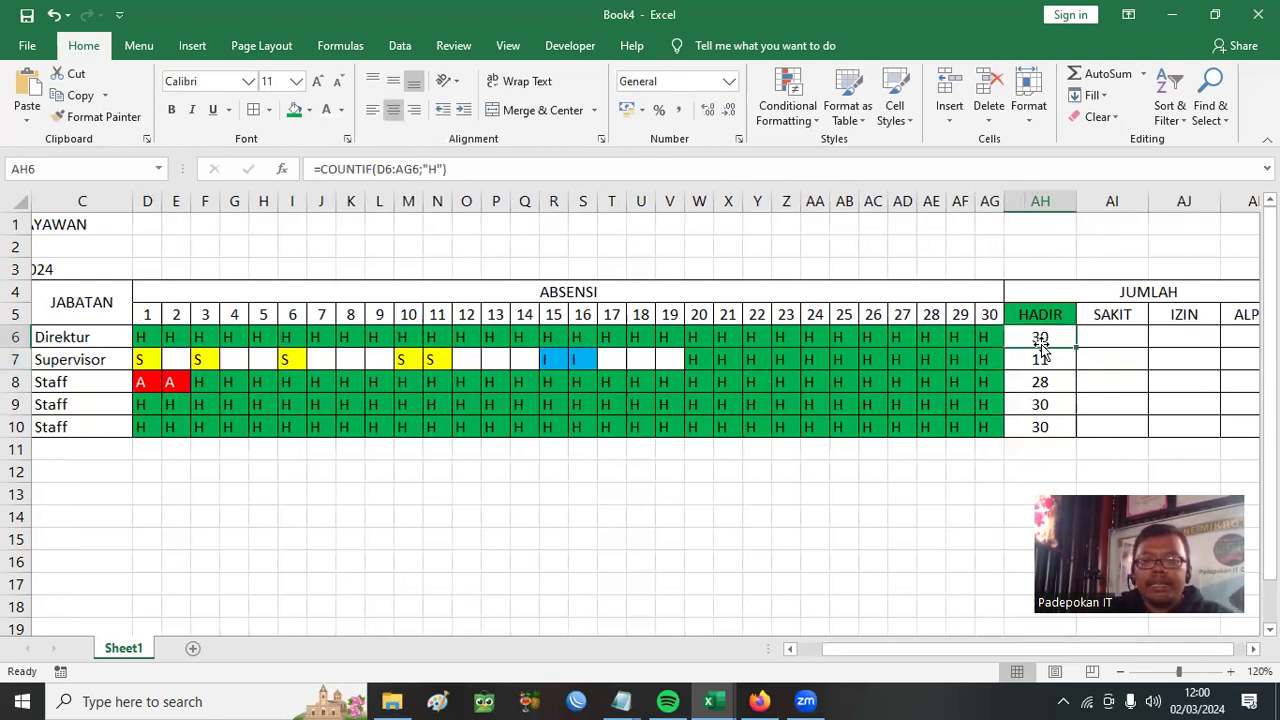
Count each employee's S days in AI6:AI10 with =COUNTIF(D6:AG6;"S"), centred
left_click(1110, 344)
type("=")
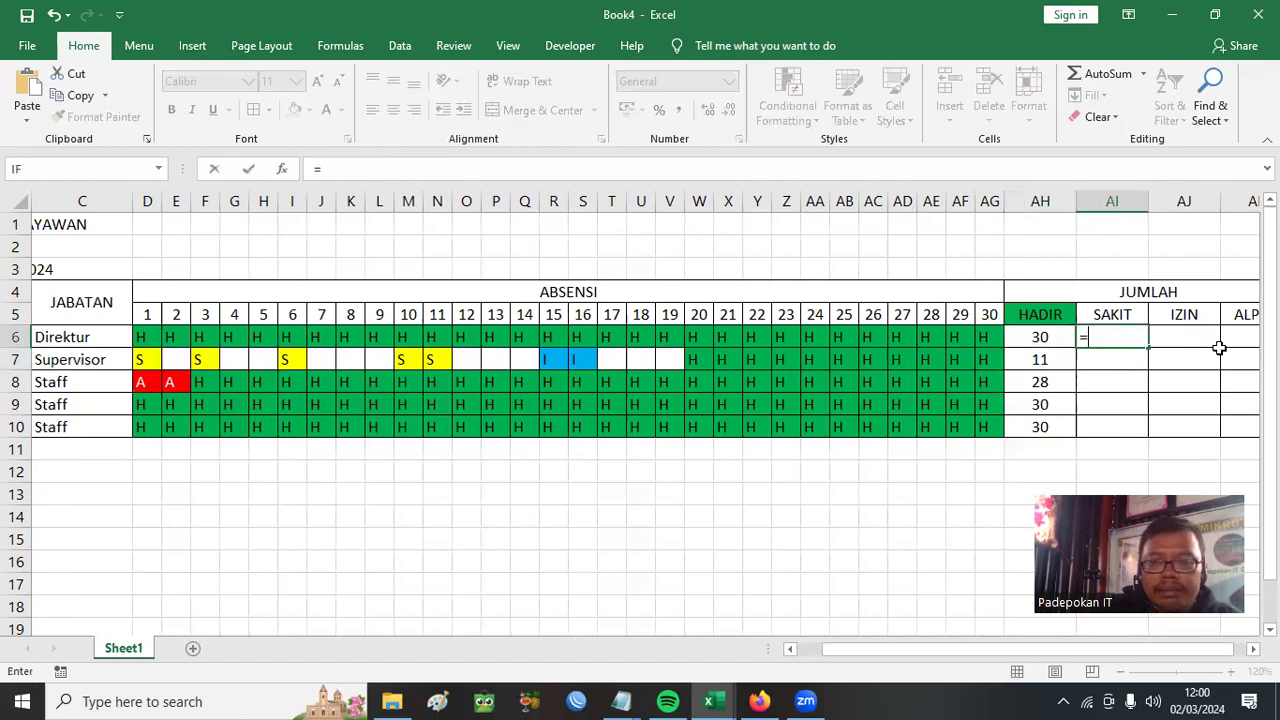
type("COUNT")
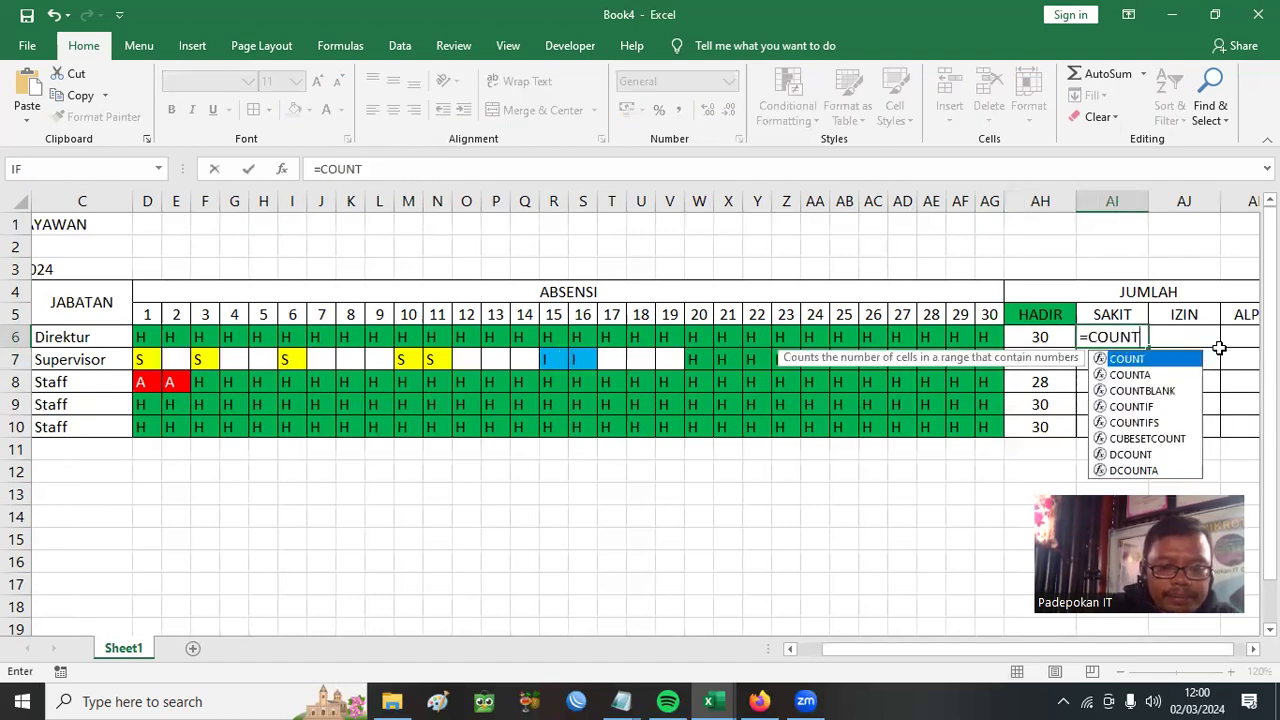
type("IF(")
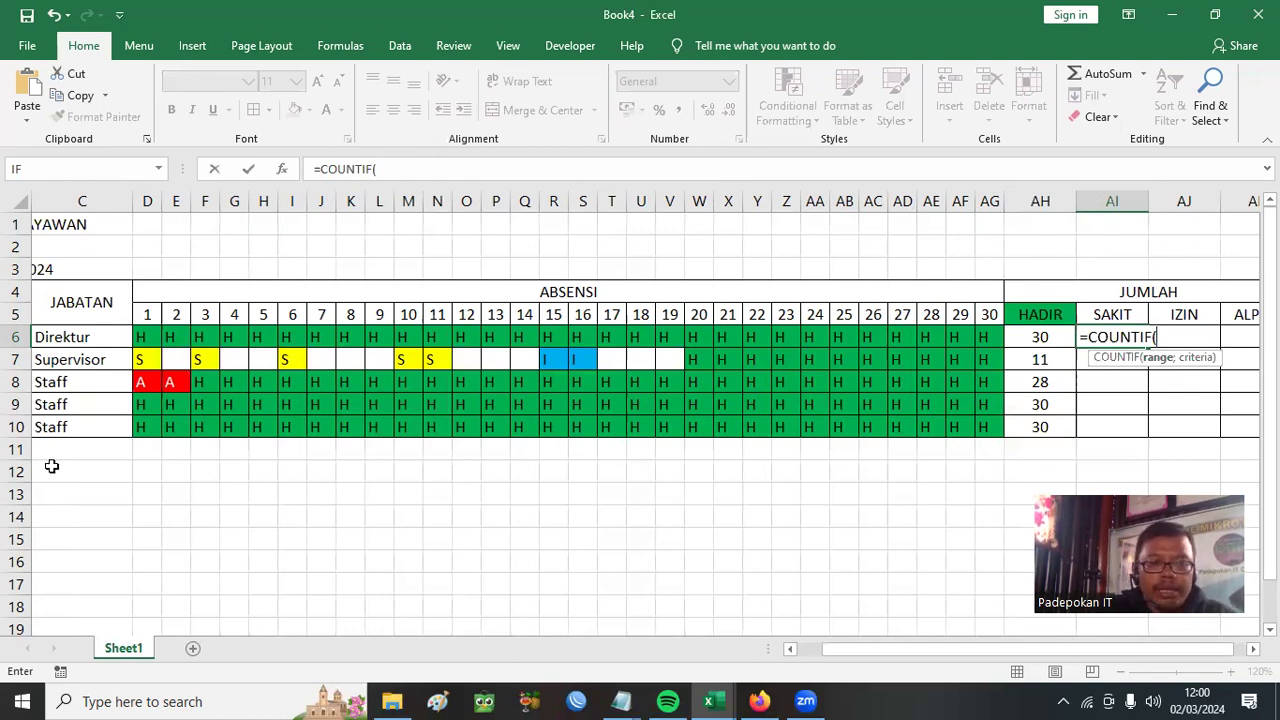
left_click_drag(148, 334, 990, 334)
type(";")
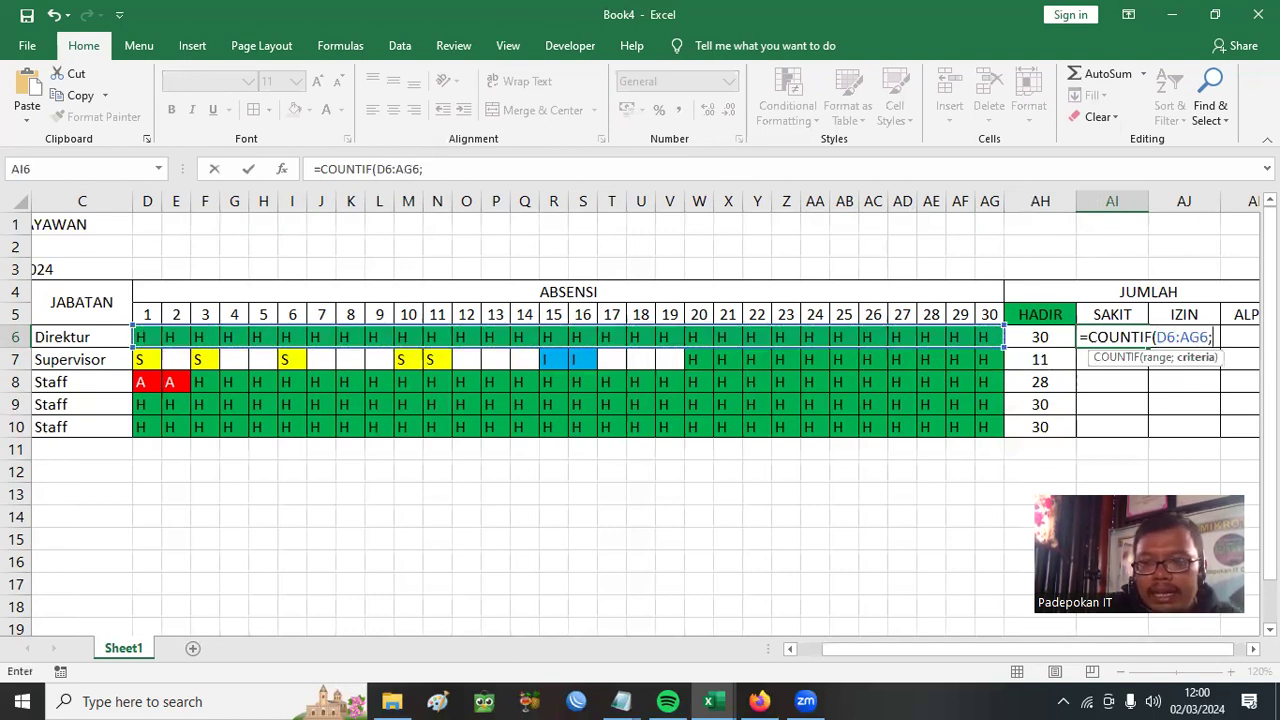
type("\"S\")")
key("Return")
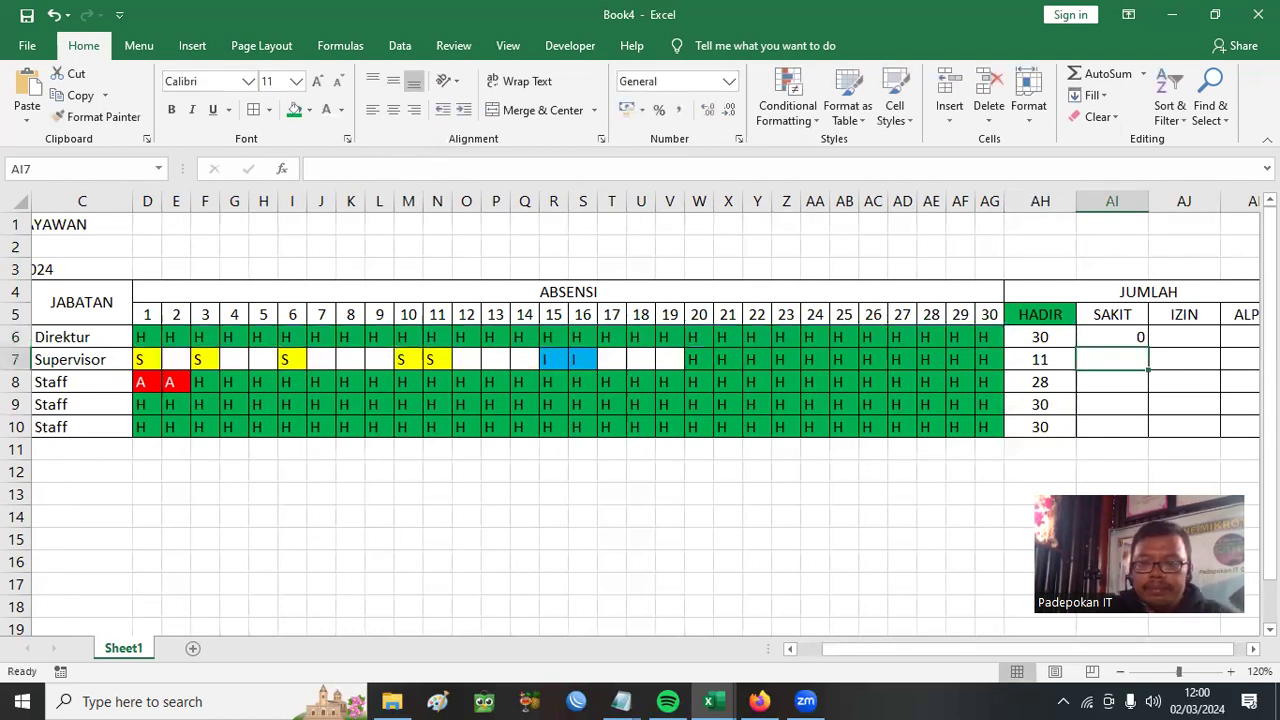
key("Up")
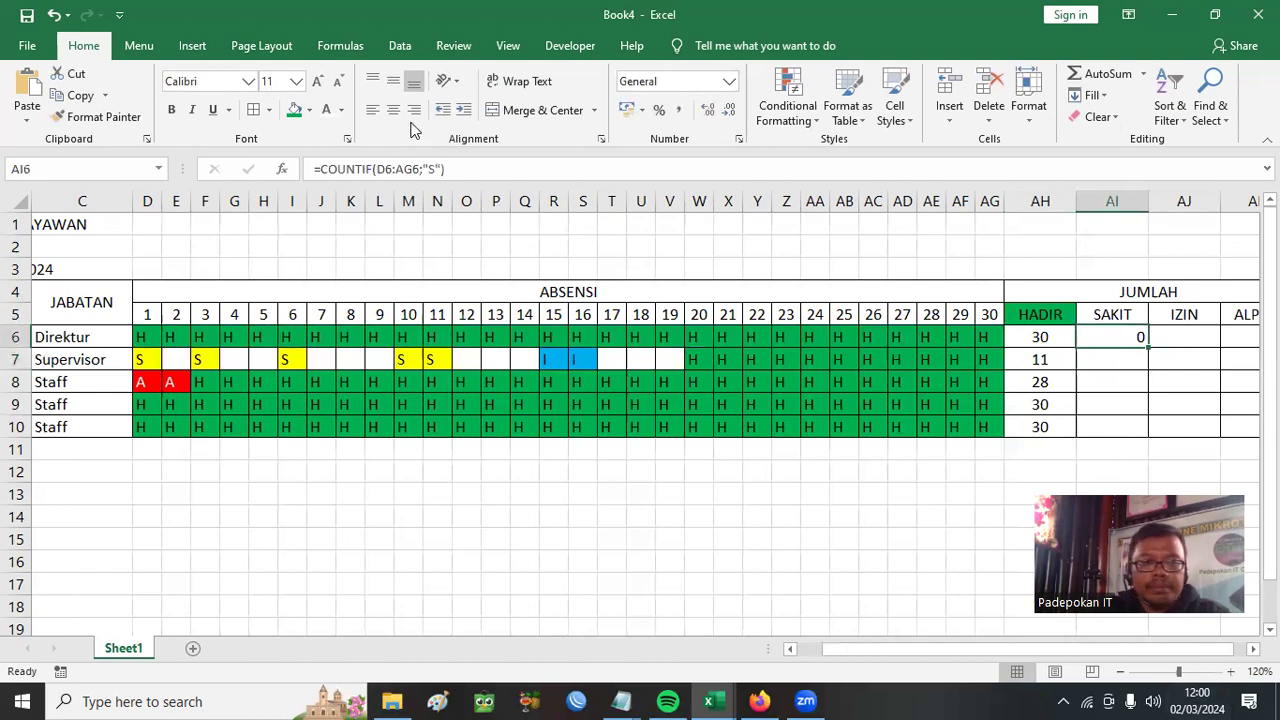
left_click(393, 109)
left_click_drag(1150, 348, 1158, 447)
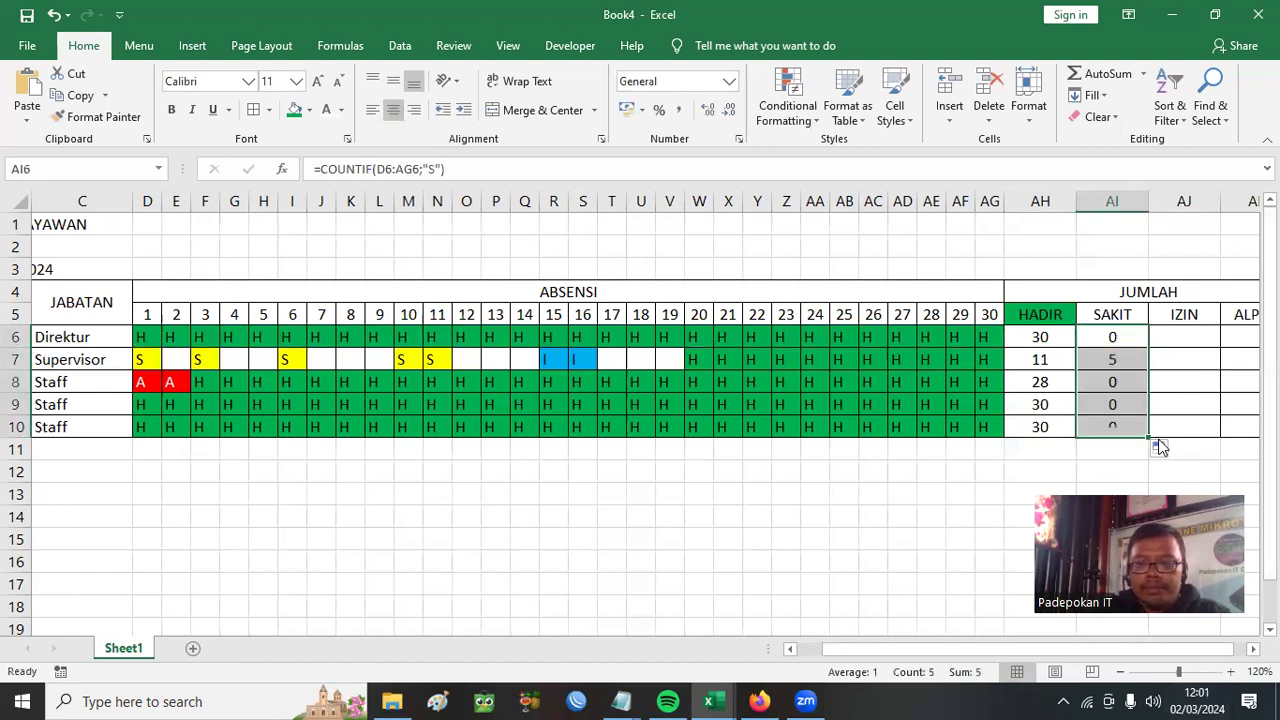
Count each employee's I days in AJ6:AJ10 with =COUNTIF(D6:AG6;"I")
left_click(1188, 336)
scroll(1189, 336, "right", 1)
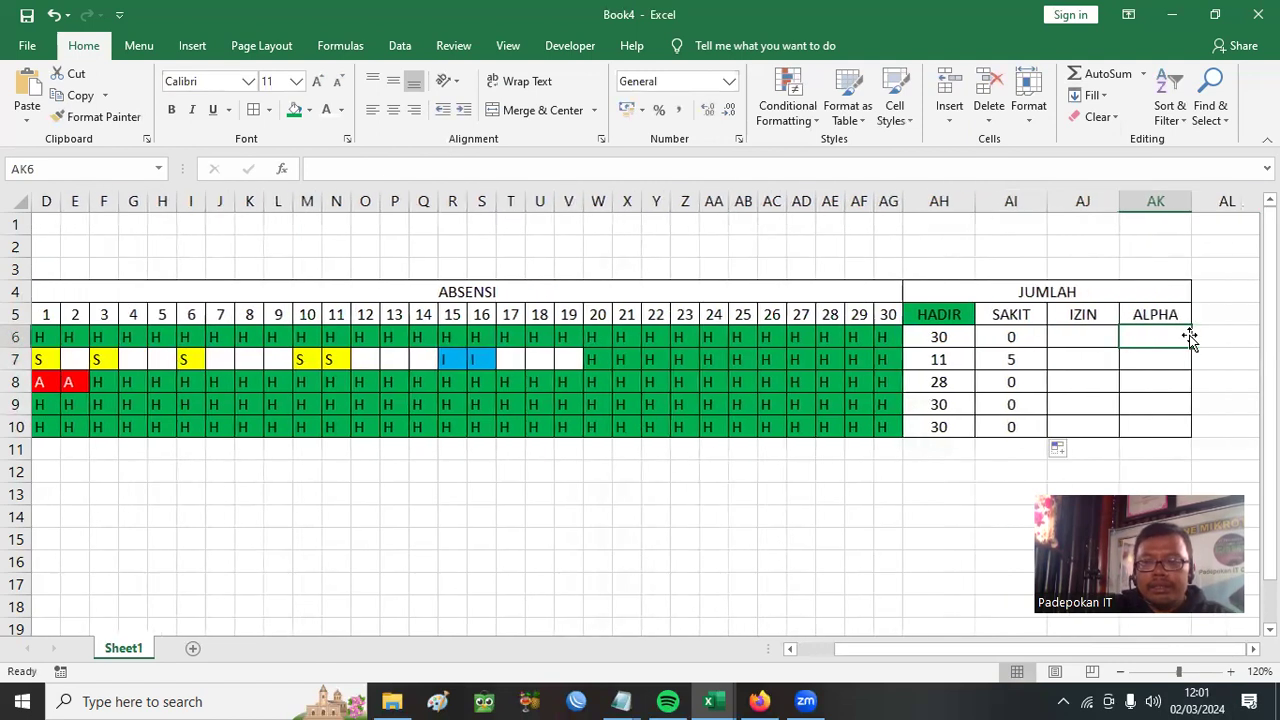
type("=")
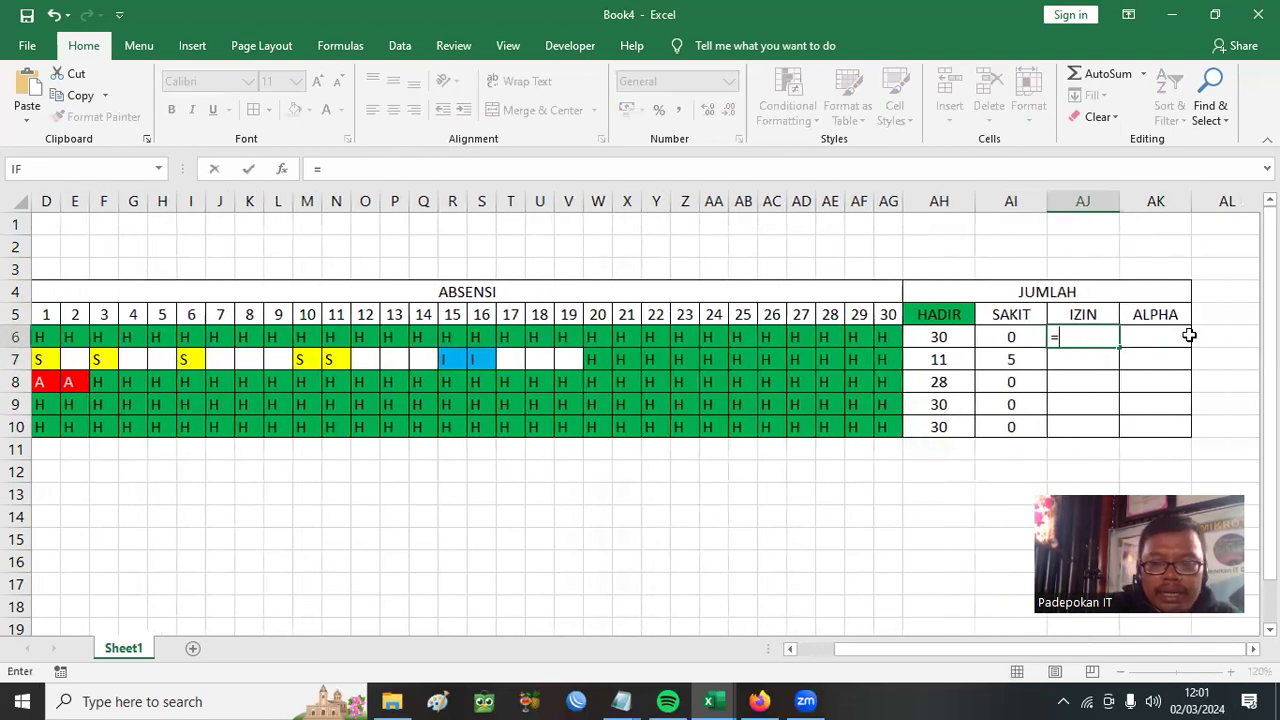
type("COUNT")
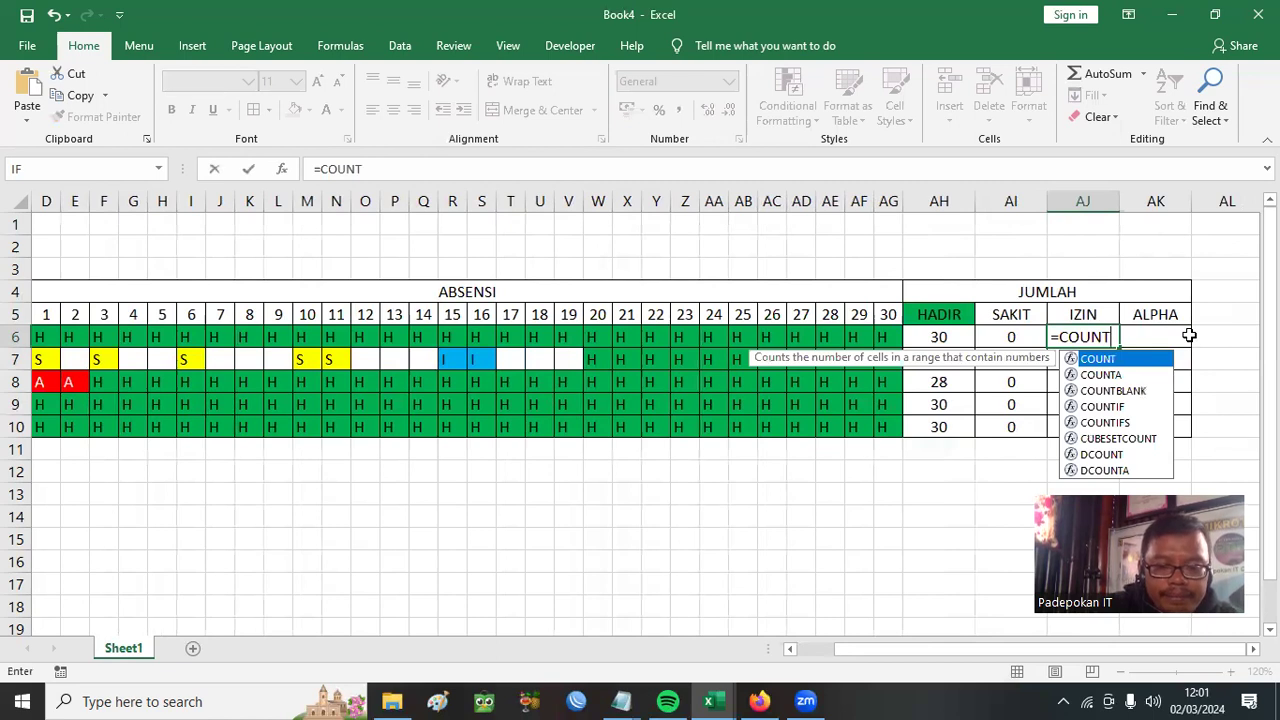
type("IF(")
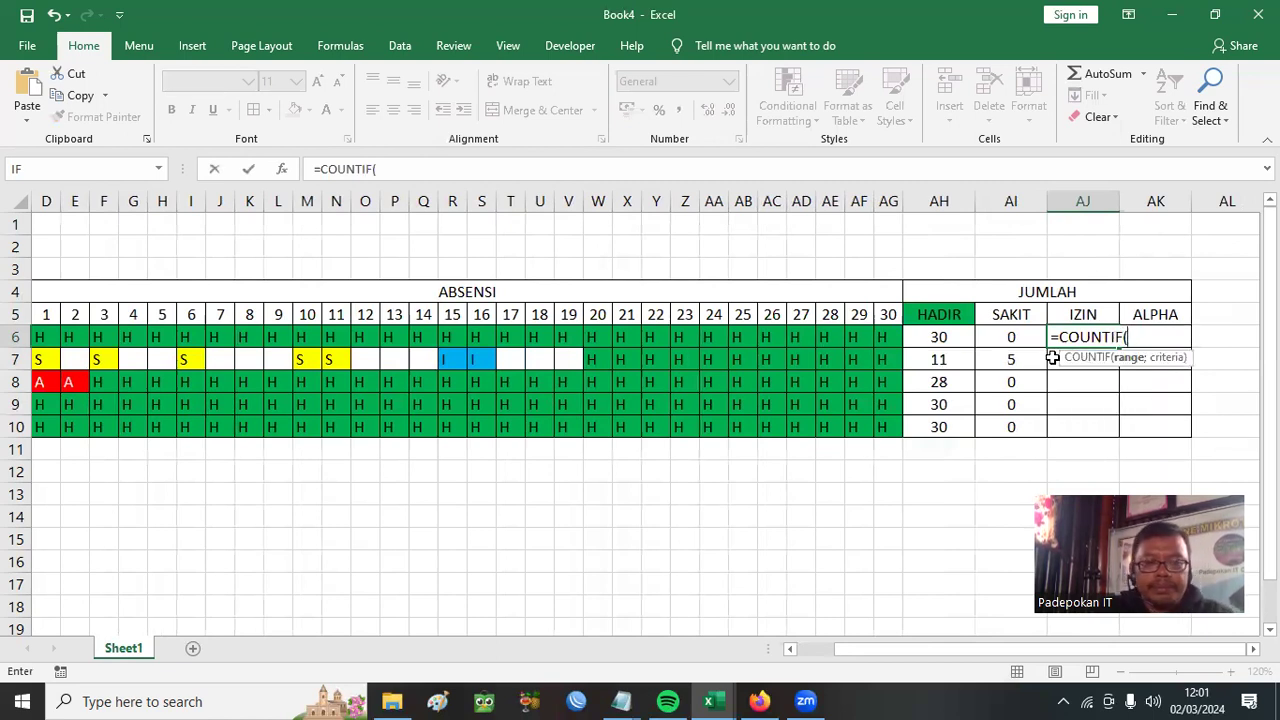
left_click_drag(38, 337, 897, 347)
type(";")
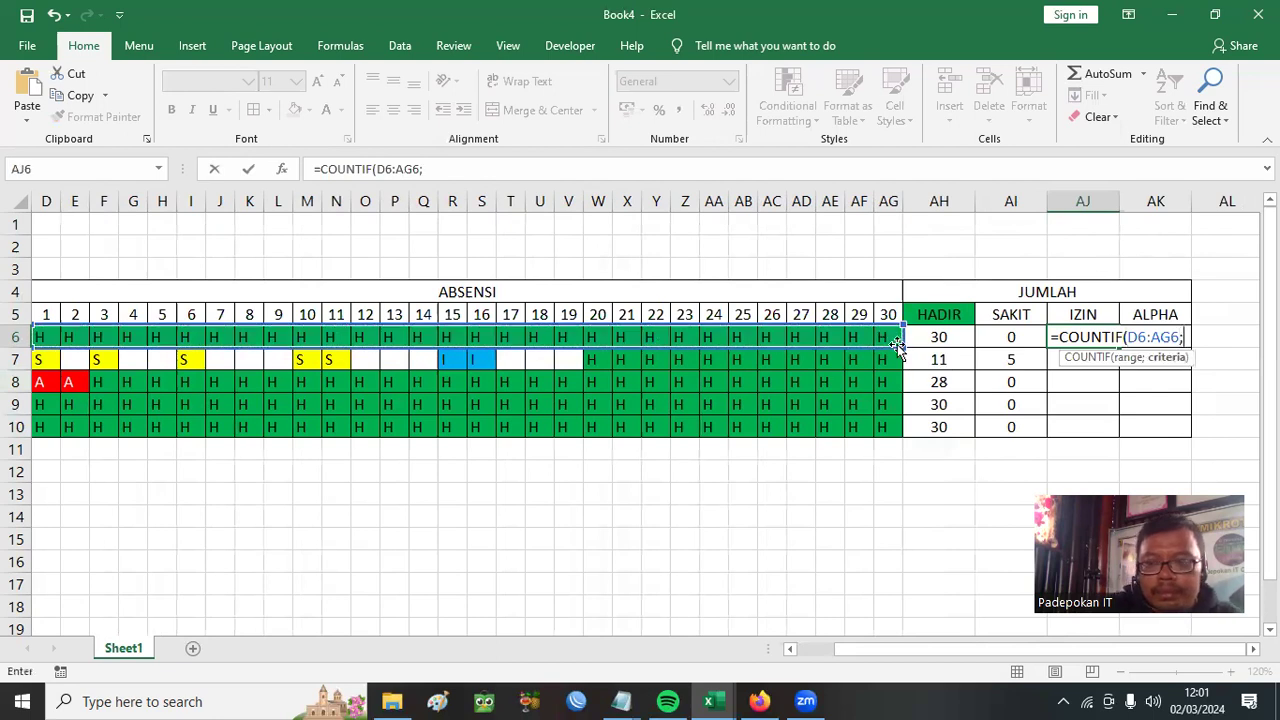
type("\"I\")")
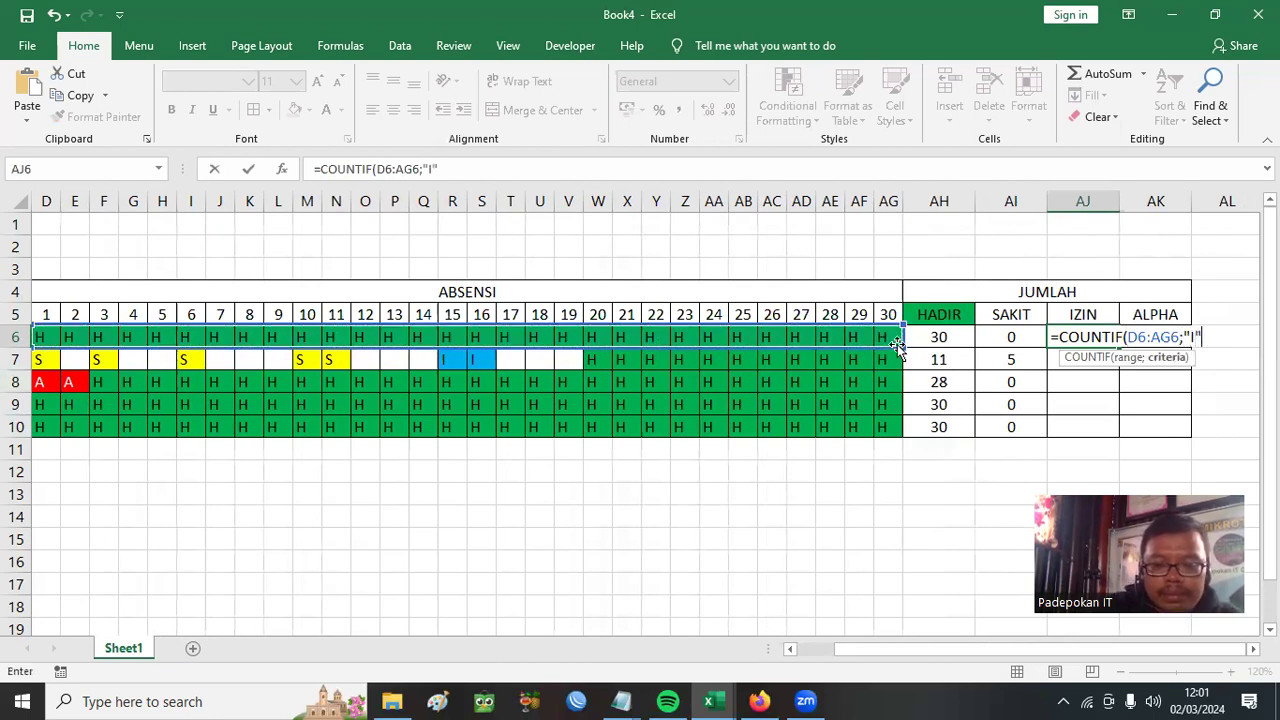
key("Return")
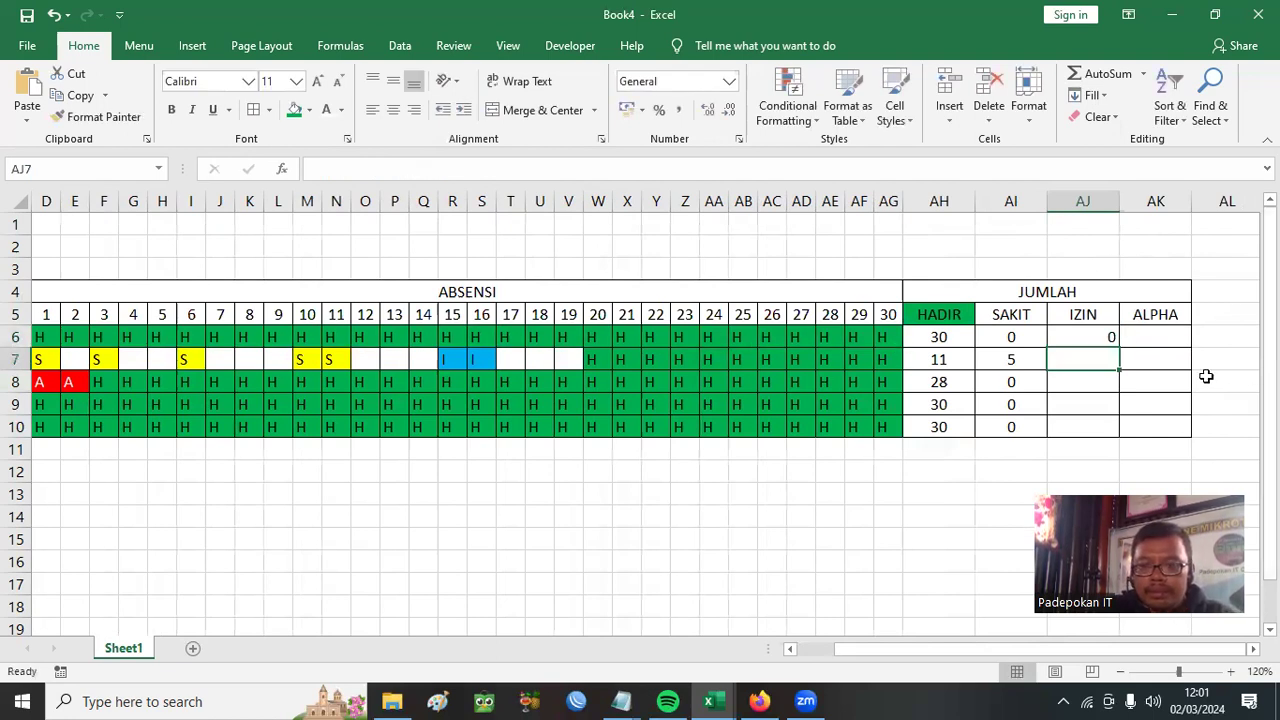
left_click(1080, 337)
left_click_drag(1119, 348, 1124, 437)
Count each employee's A days in AK6:AK10 with =COUNTIF(D6:AG6;"A")
left_click(1154, 345)
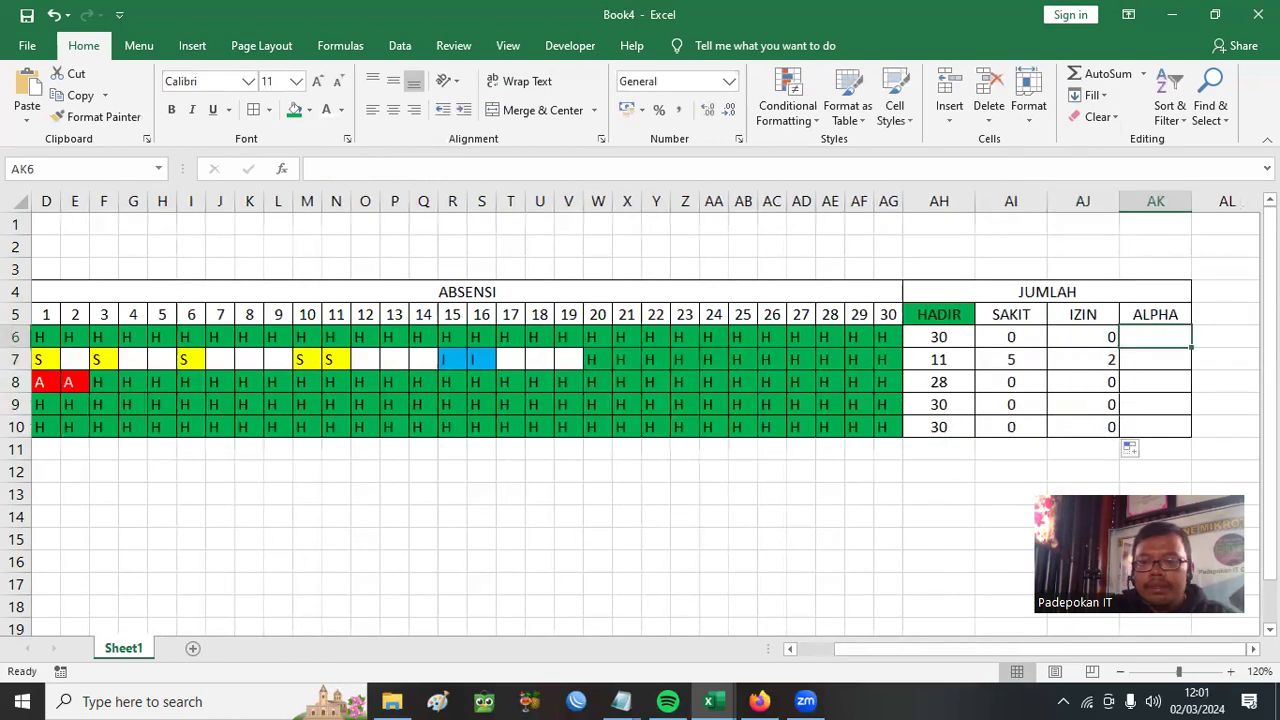
type("=")
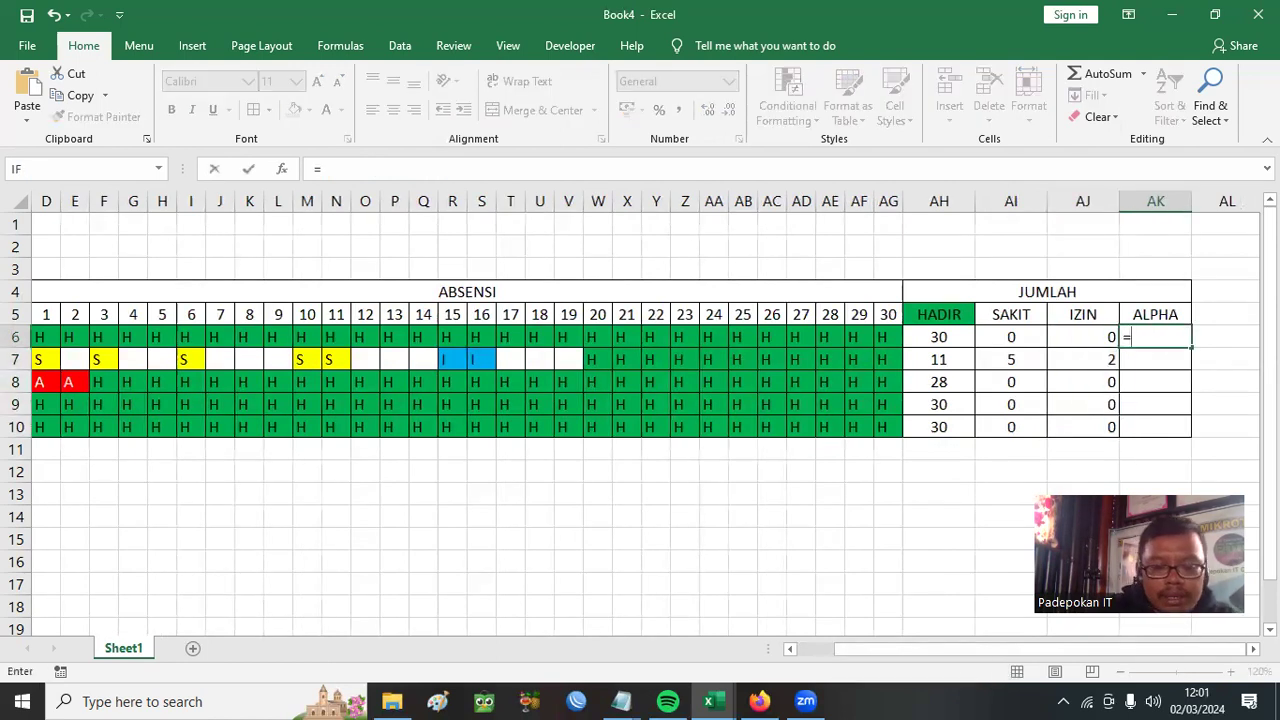
type("COUNT")
key("Down")
key("Down")
key("Down")
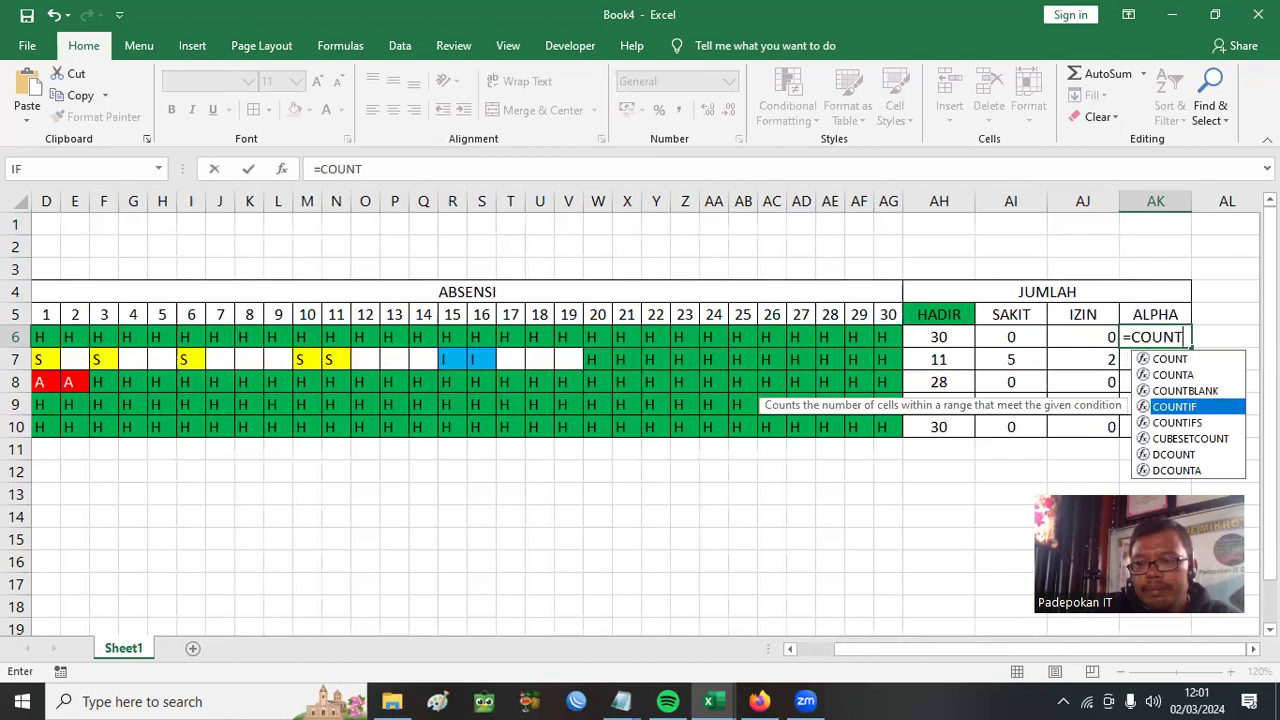
key("Tab")
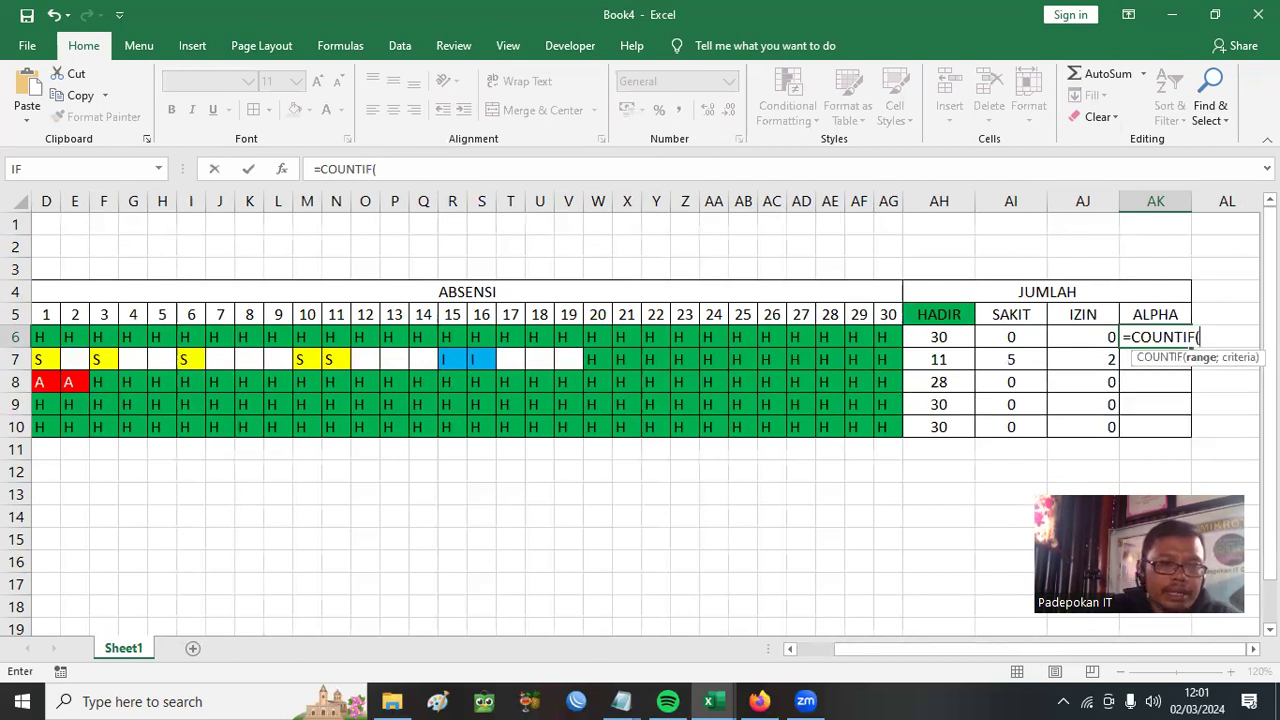
left_click_drag(42, 338, 889, 340)
type(";\"")
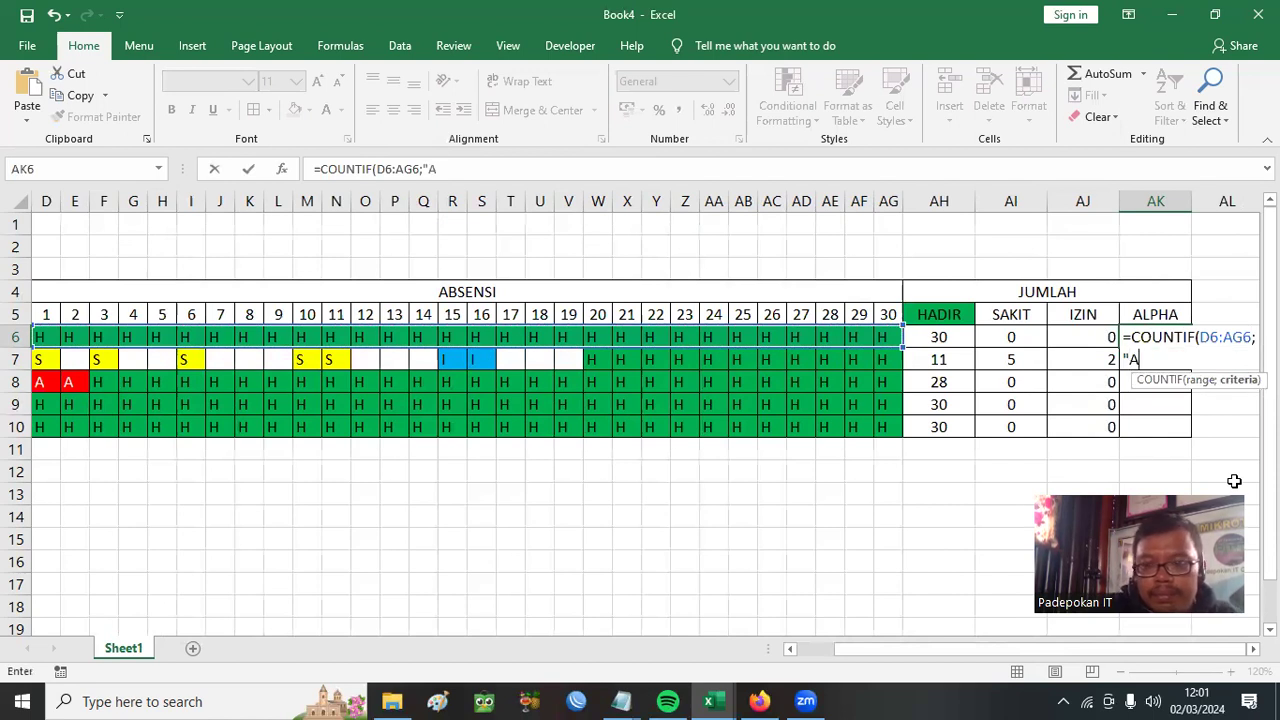
type("A\"")
key("Return")
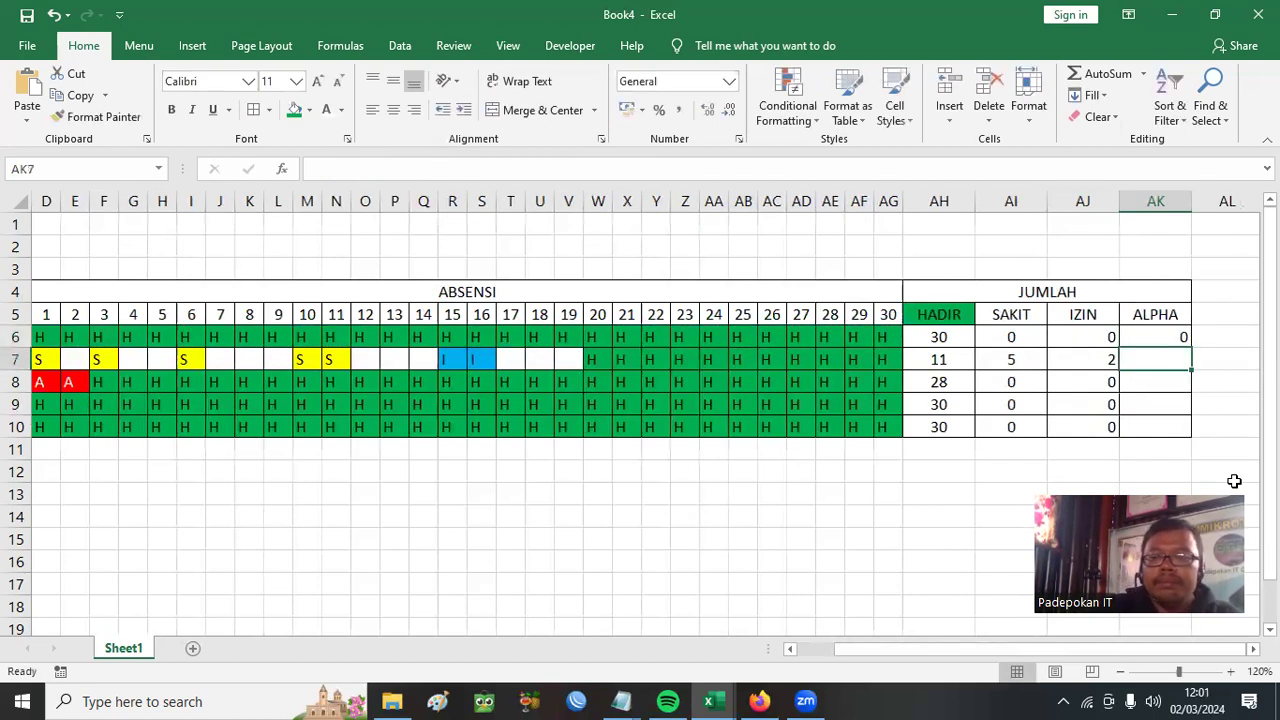
left_click(1170, 340)
left_click_drag(1190, 347, 1188, 434)
left_click_drag(938, 338, 1163, 424)
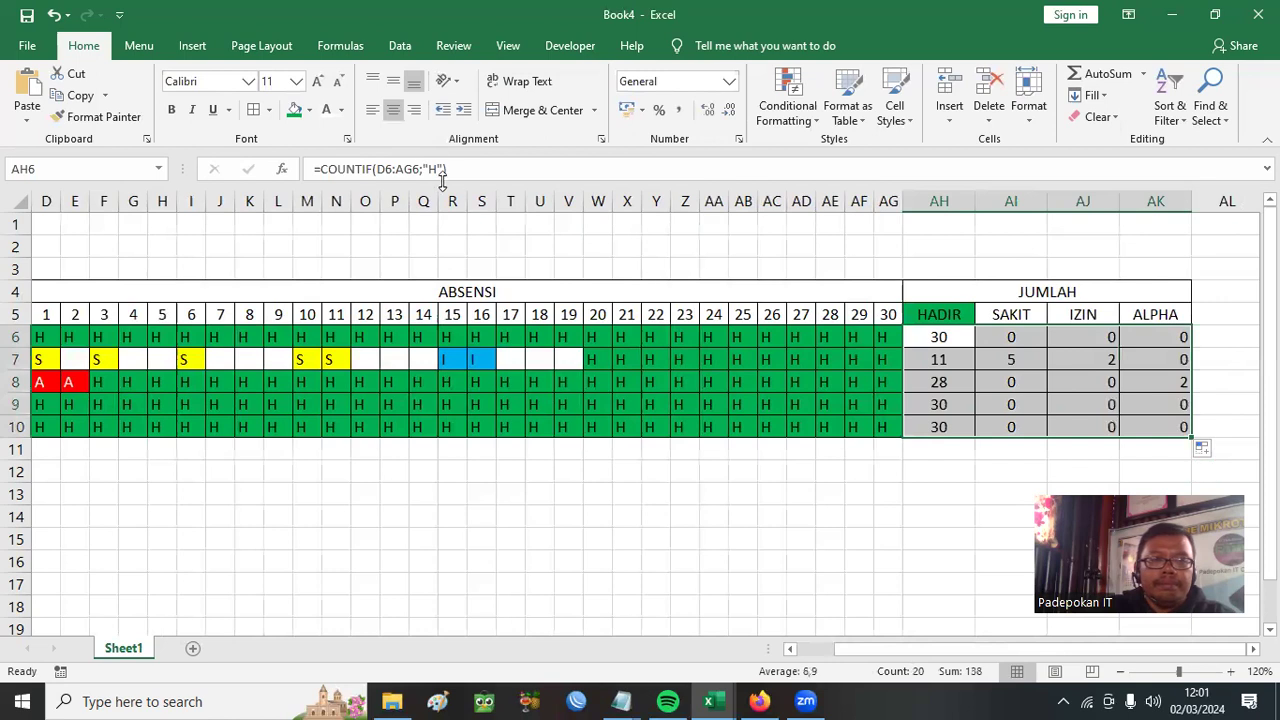
Centre the count values and fill the SAKIT header yellow
left_click(395, 113)
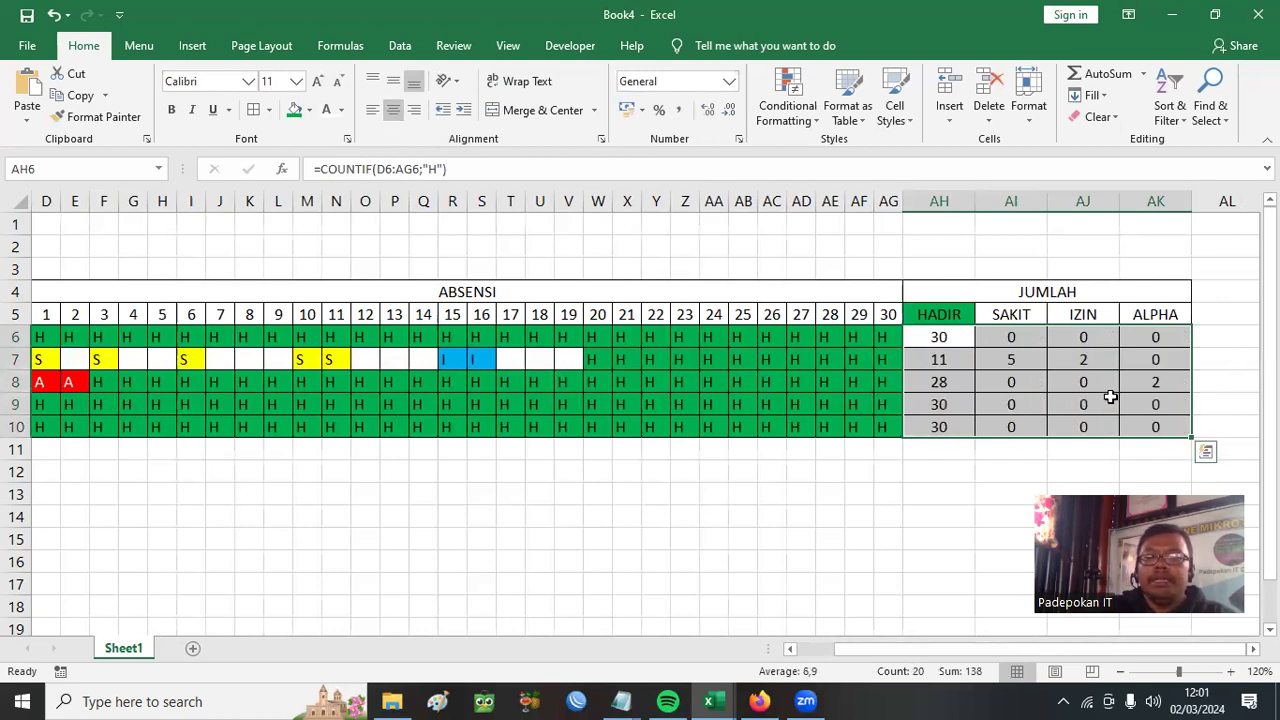
left_click(1010, 314)
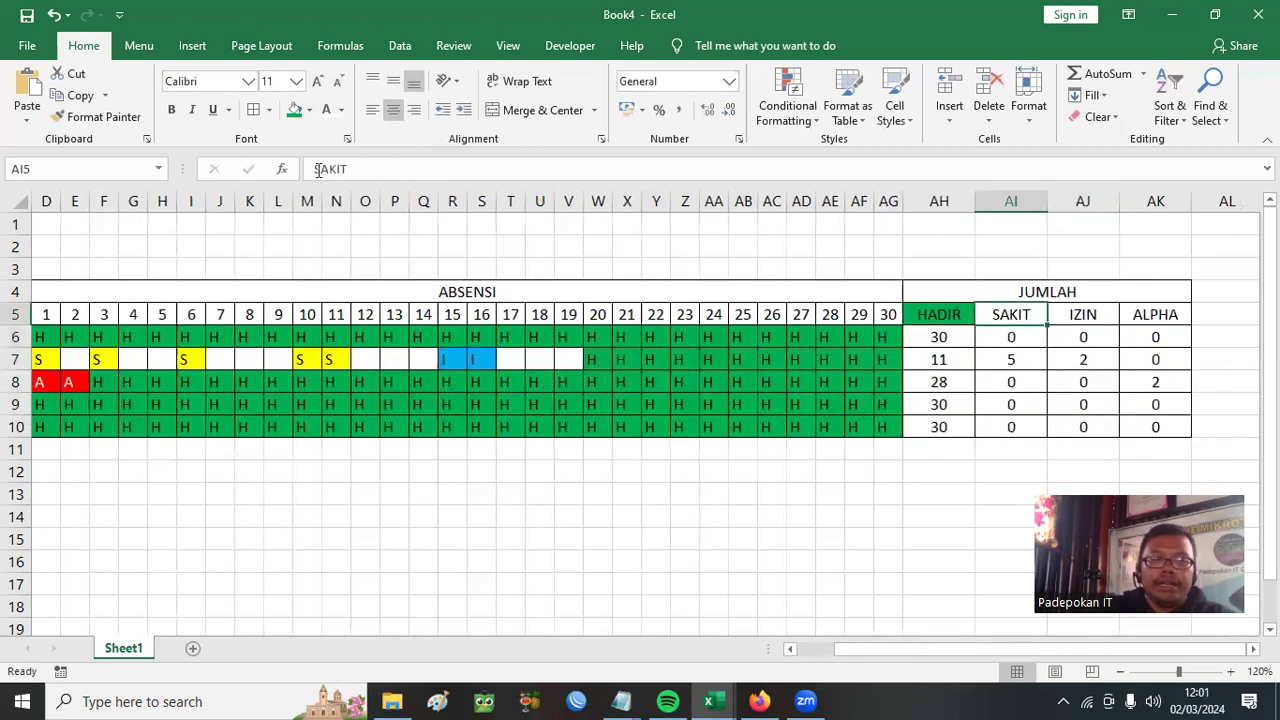
left_click(311, 110)
left_click(341, 251)
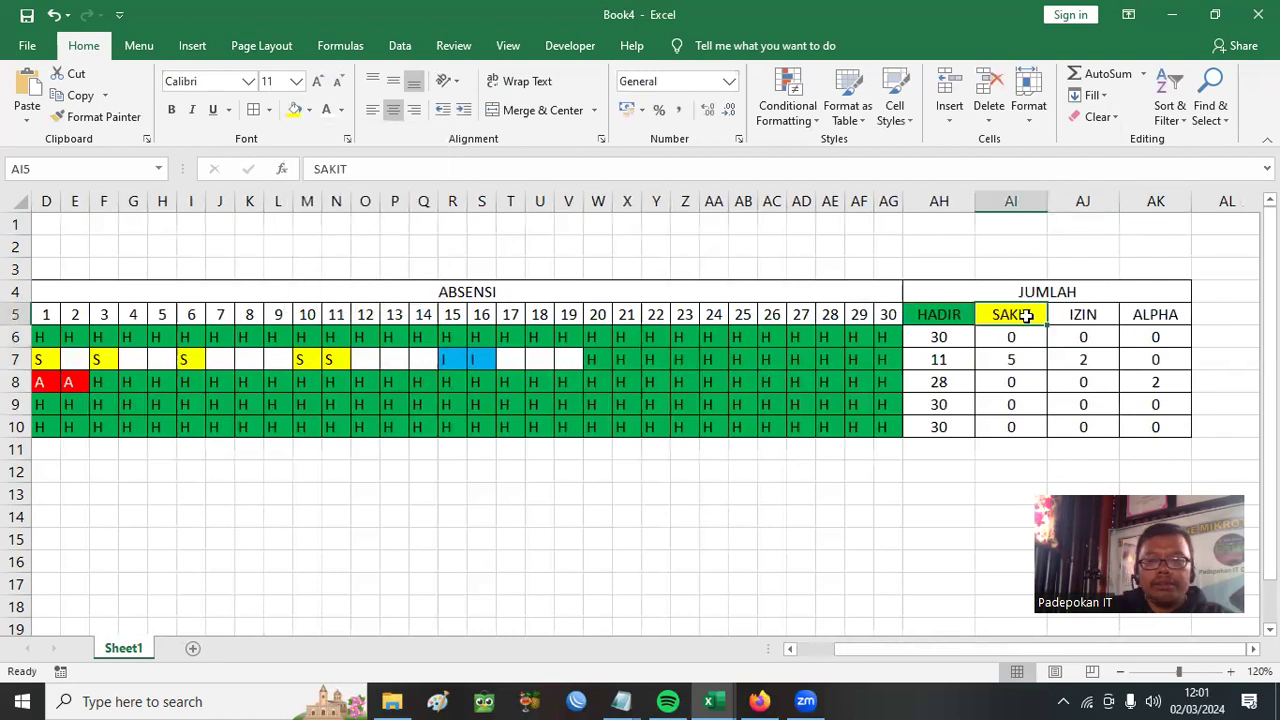
Fill the IZIN header light blue and the ALPHA header red
left_click(1083, 314)
left_click(311, 110)
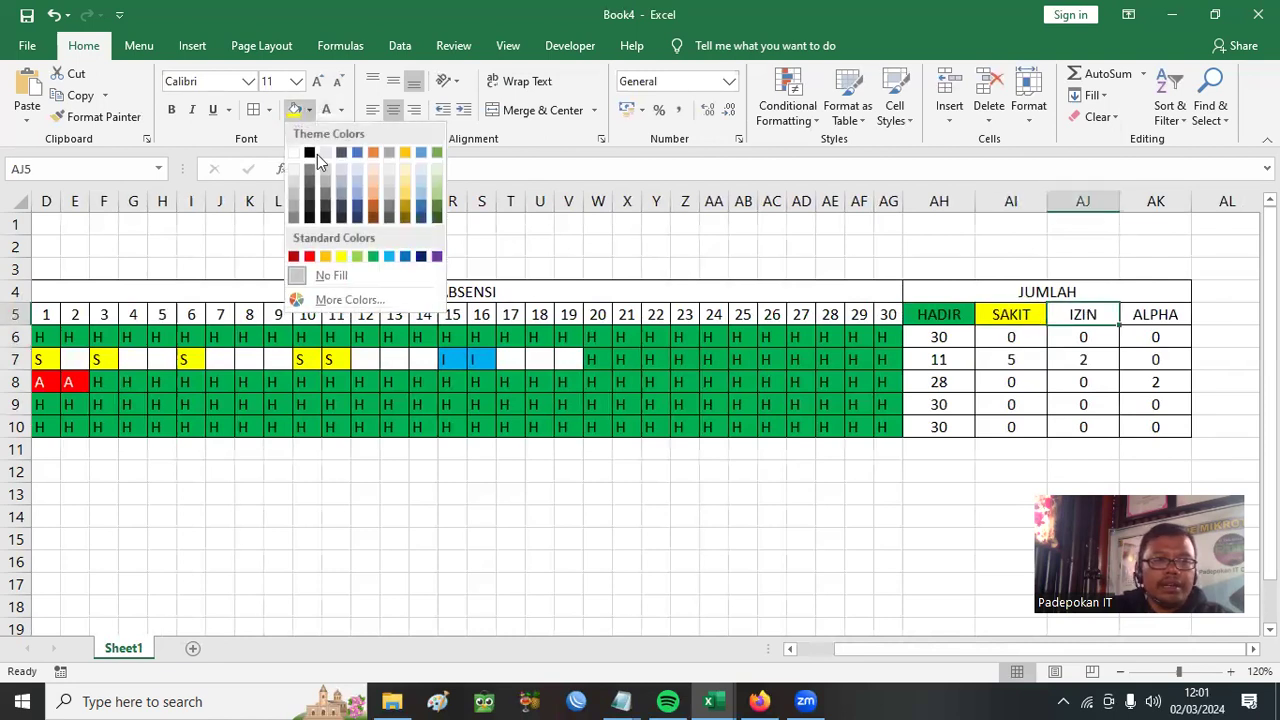
left_click(389, 256)
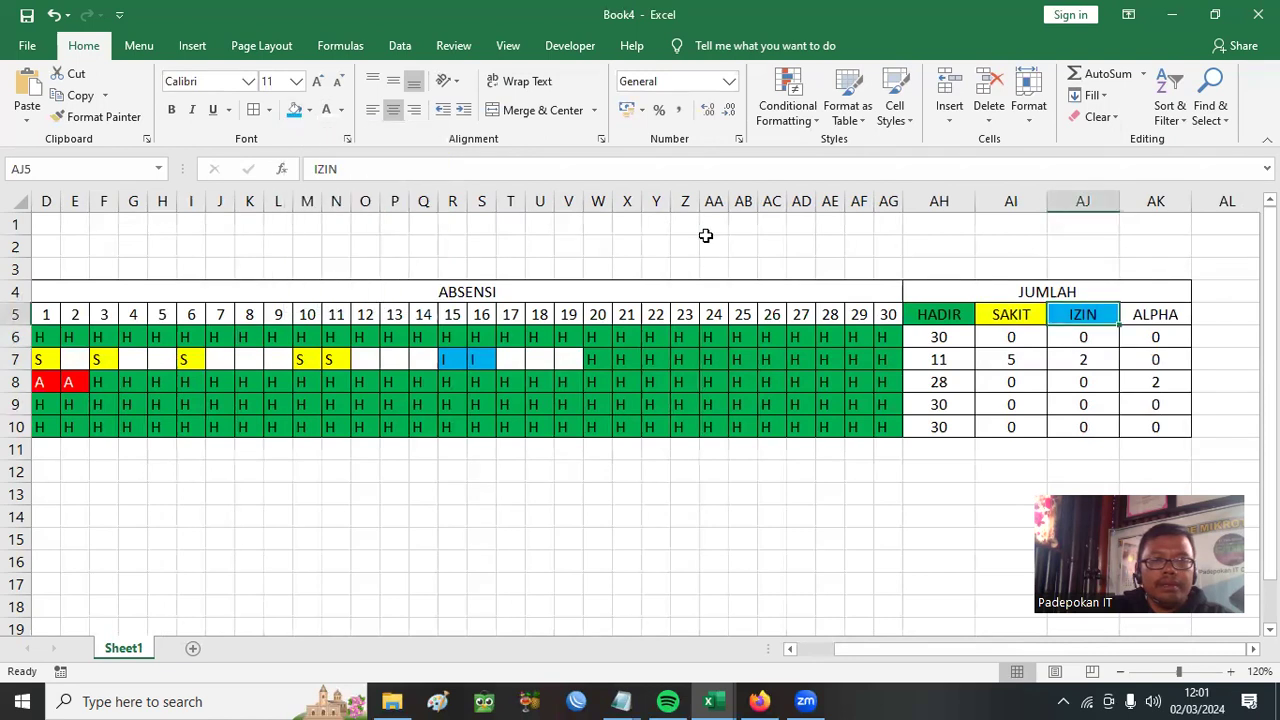
left_click(1162, 316)
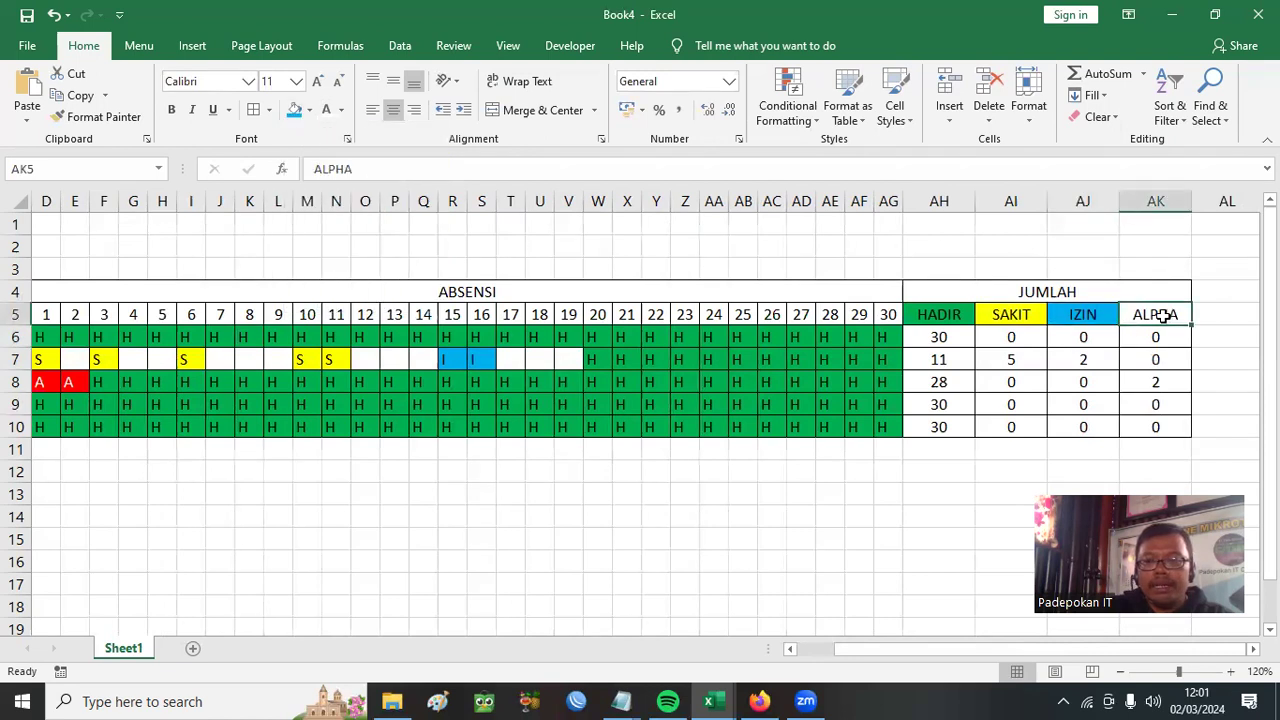
left_click(311, 110)
left_click(309, 256)
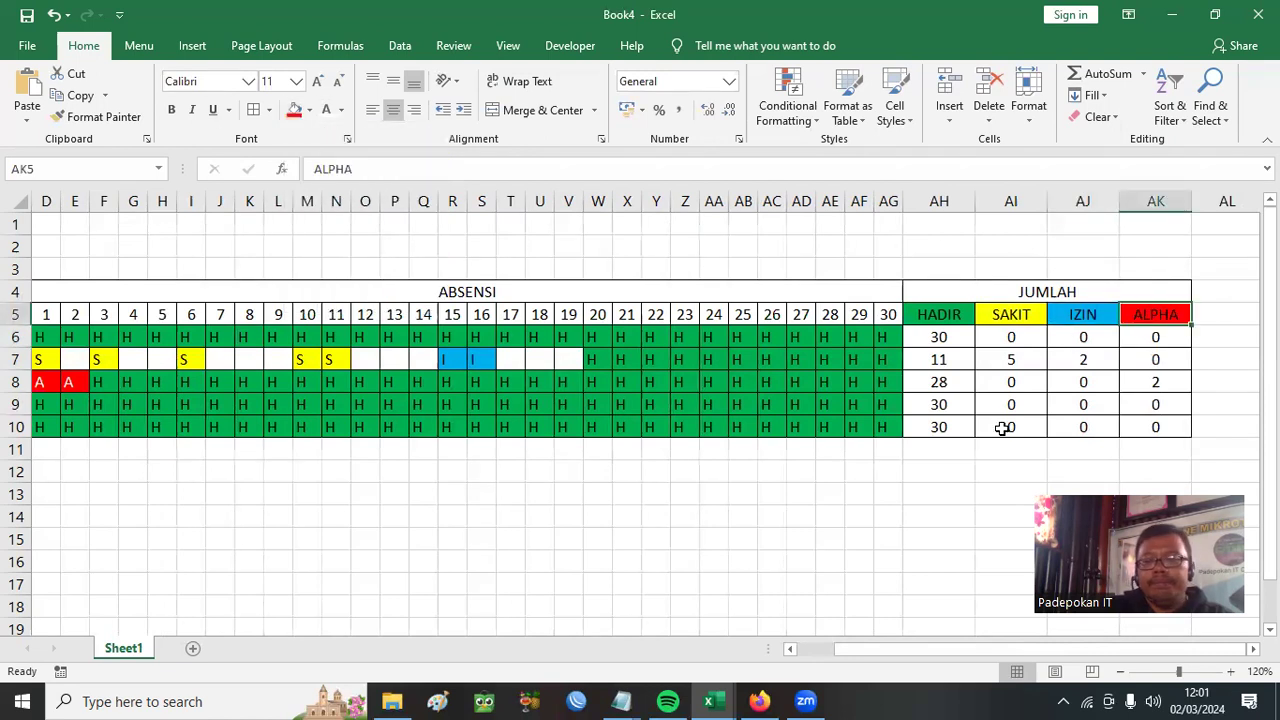
left_click(926, 517)
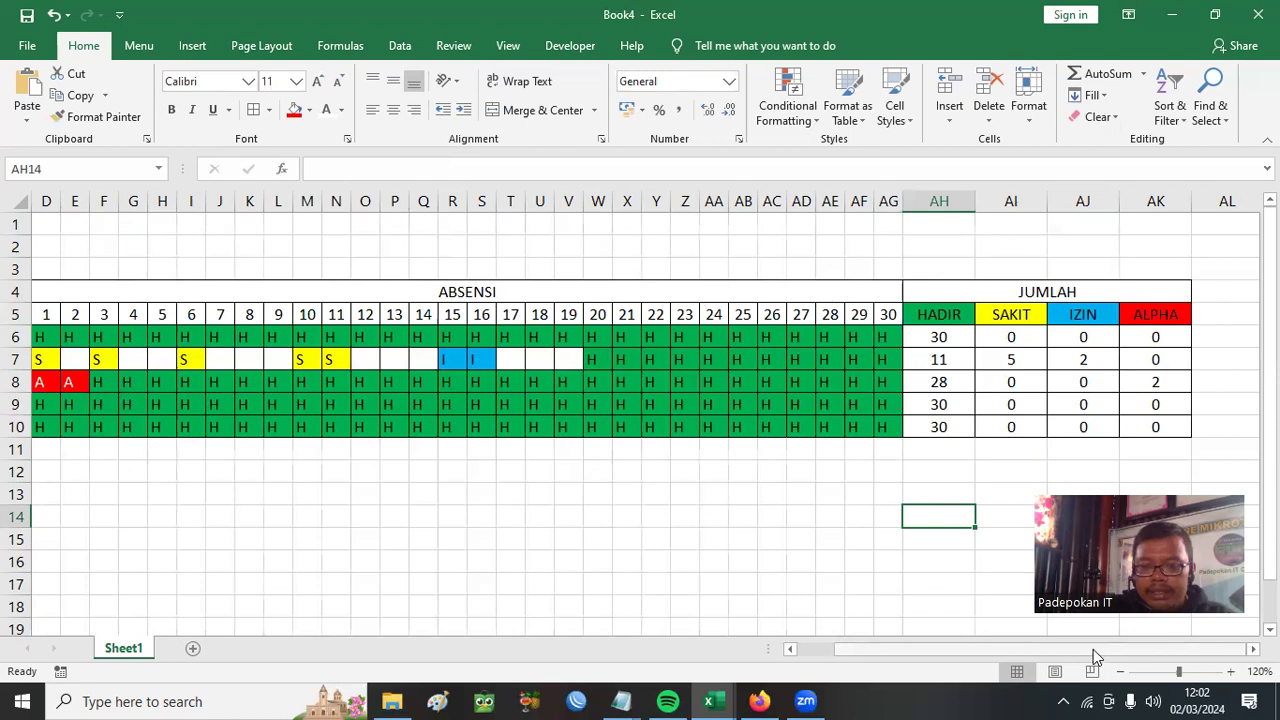
Type JABATAN in B13 and list DIREKTUR, SUPERVISOR and STAFF in B14:B16
left_click_drag(1093, 649, 1010, 652)
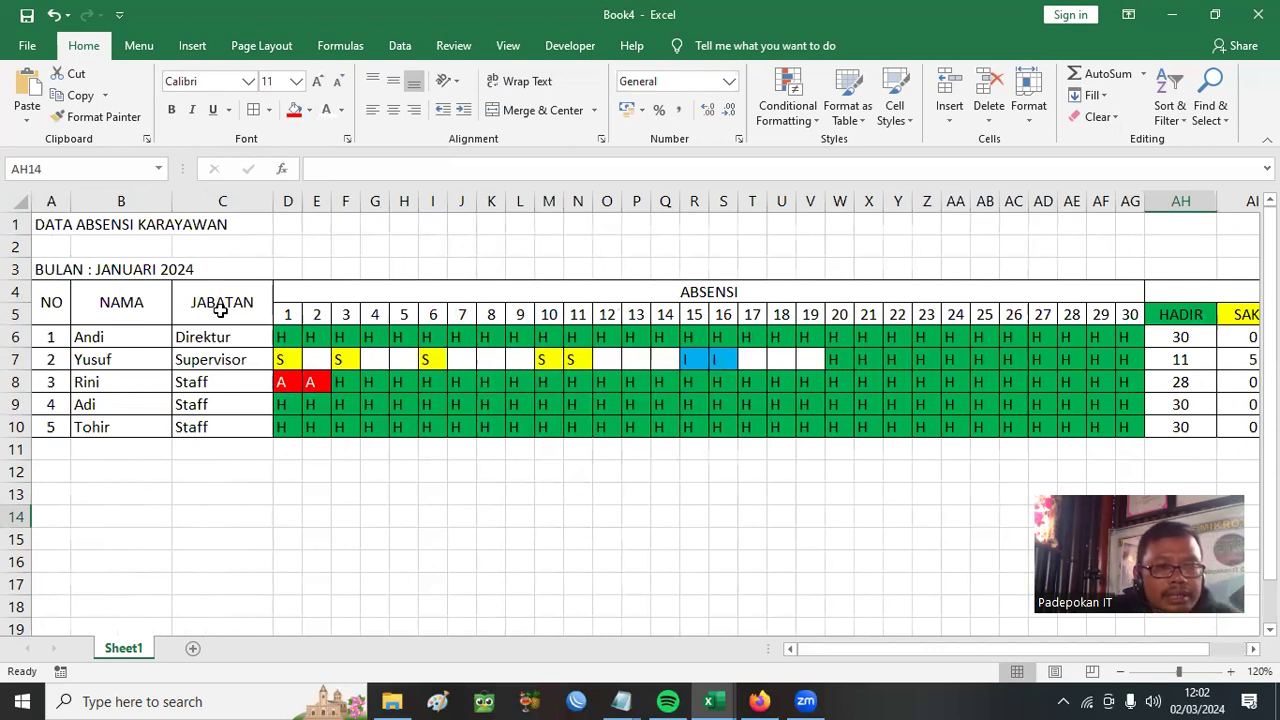
left_click(119, 488)
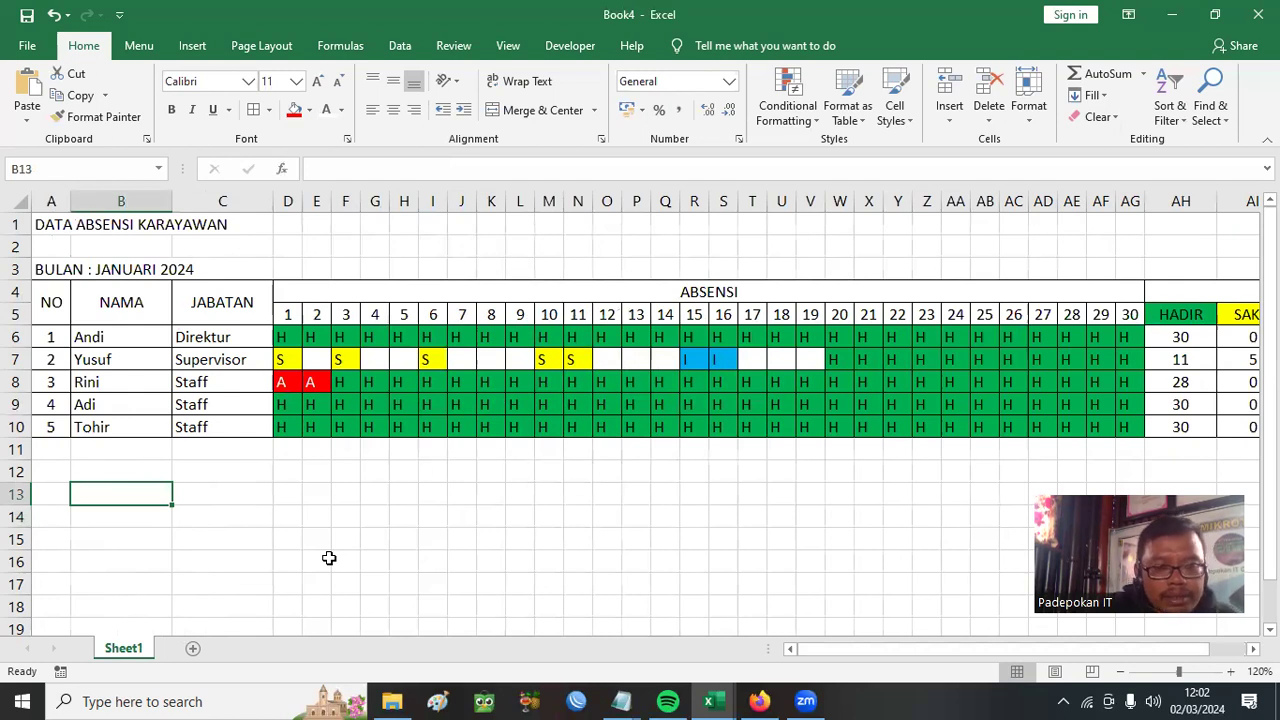
type("j")
key("BackSpace")
key("BackSpace")
type("JABATAN")
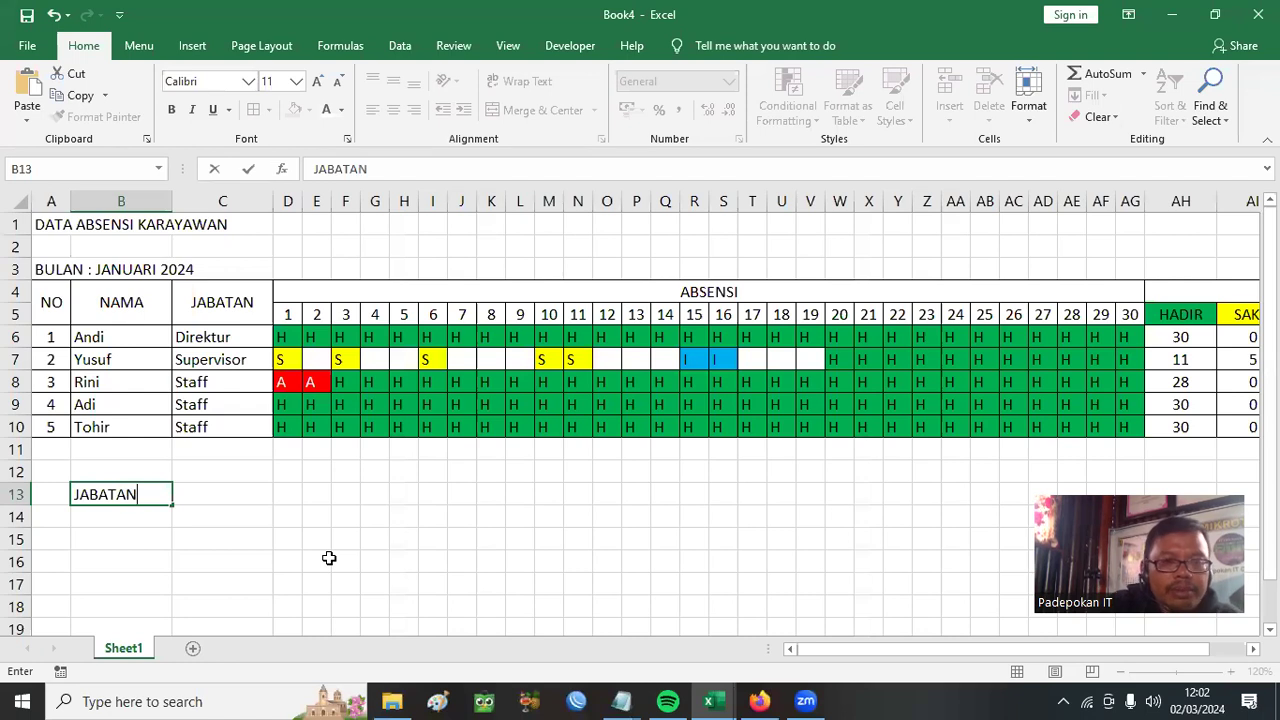
key("Tab")
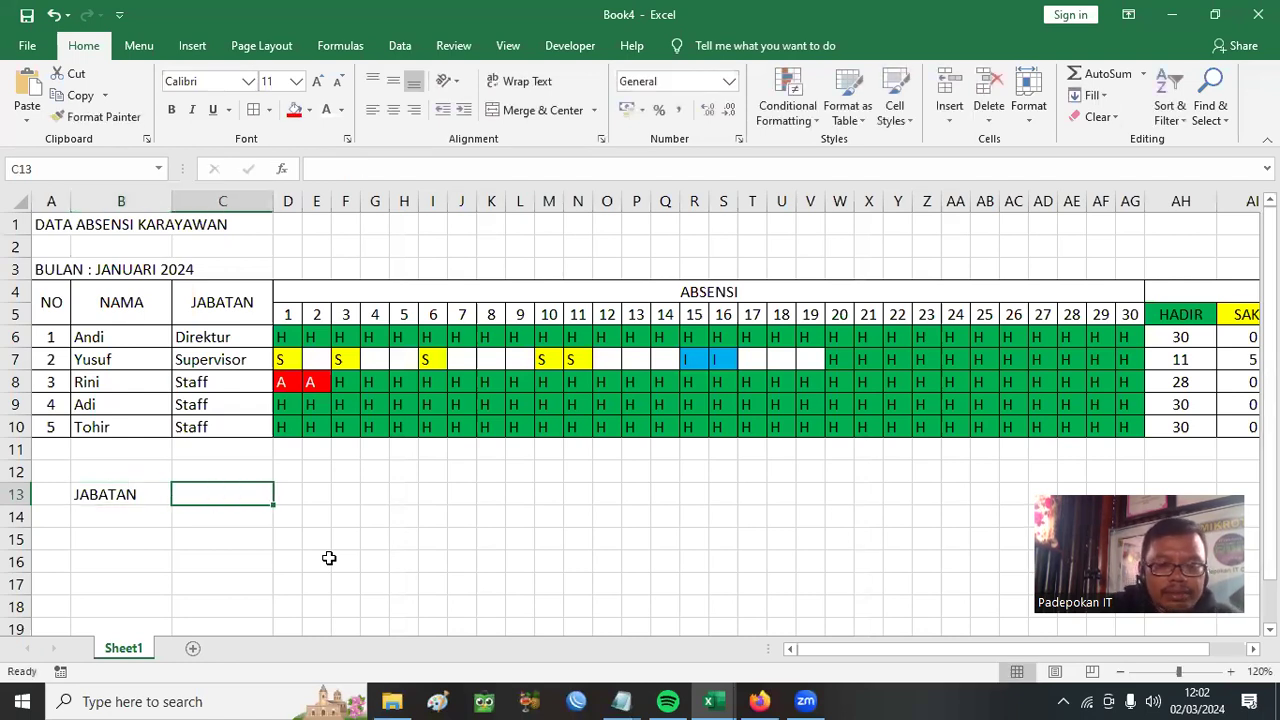
key("Return")
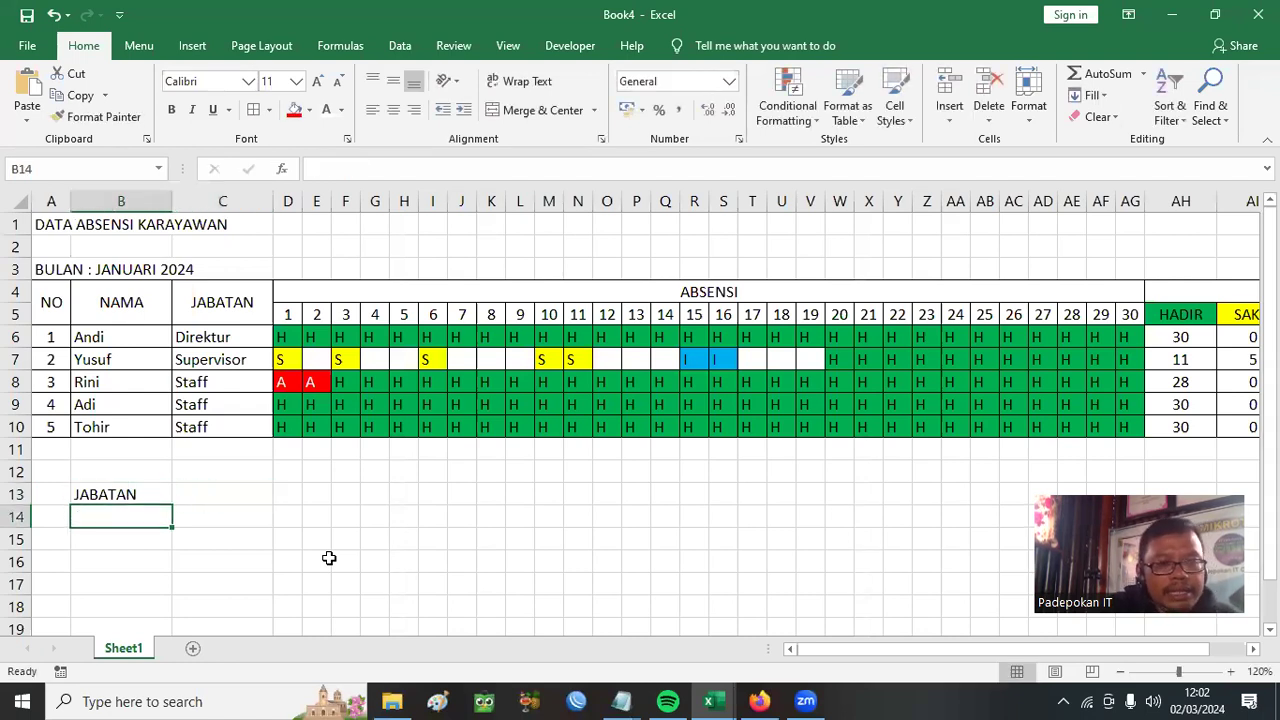
type("DIREKTUR")
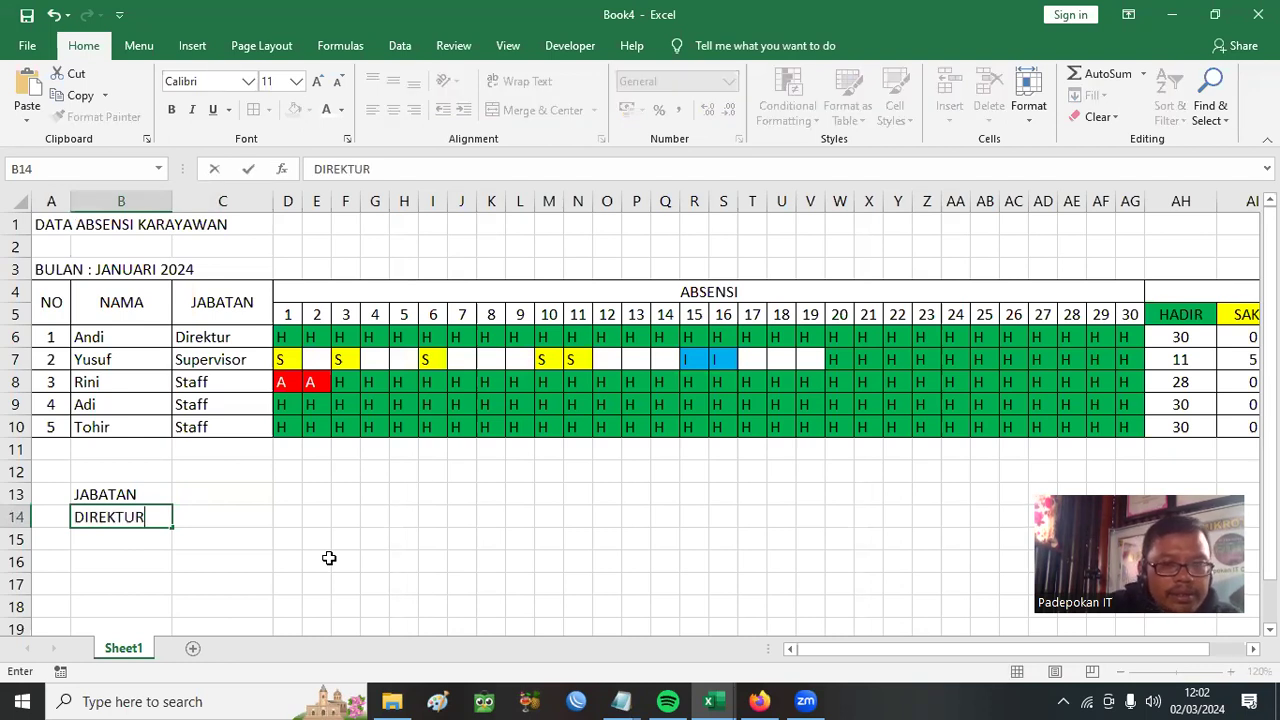
key("Return")
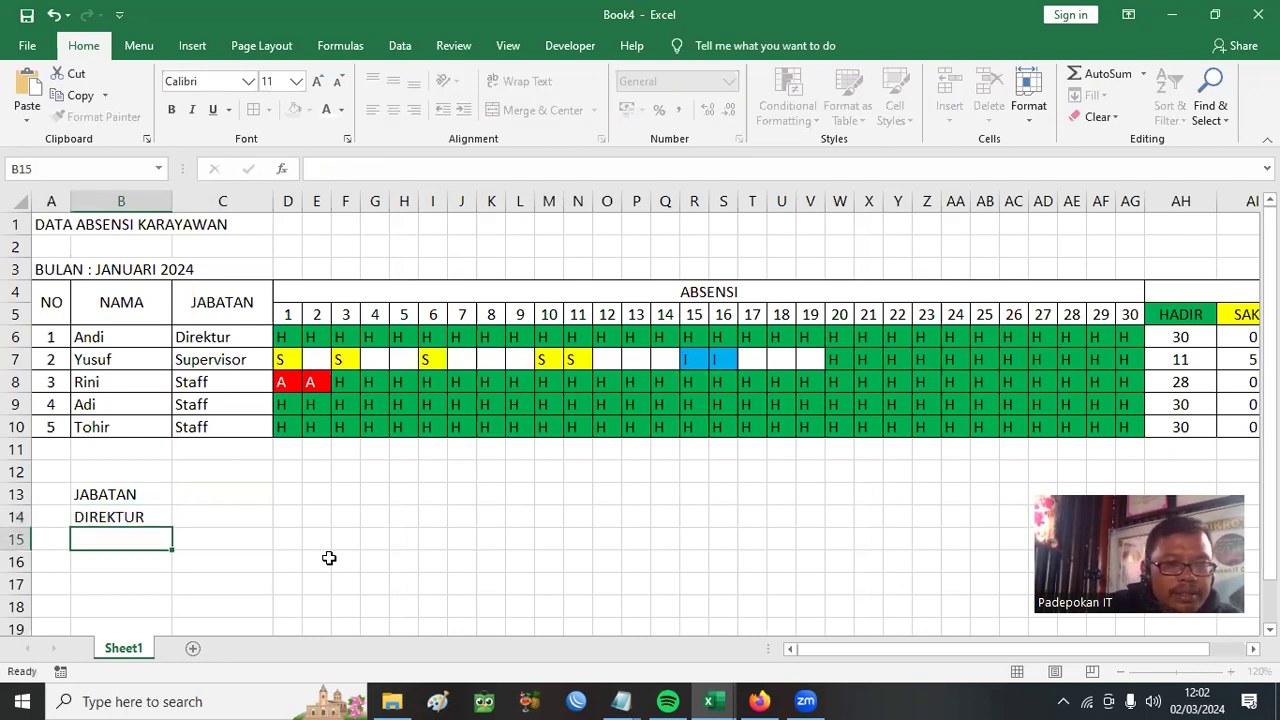
type("SUPERVISOR")
key("Return")
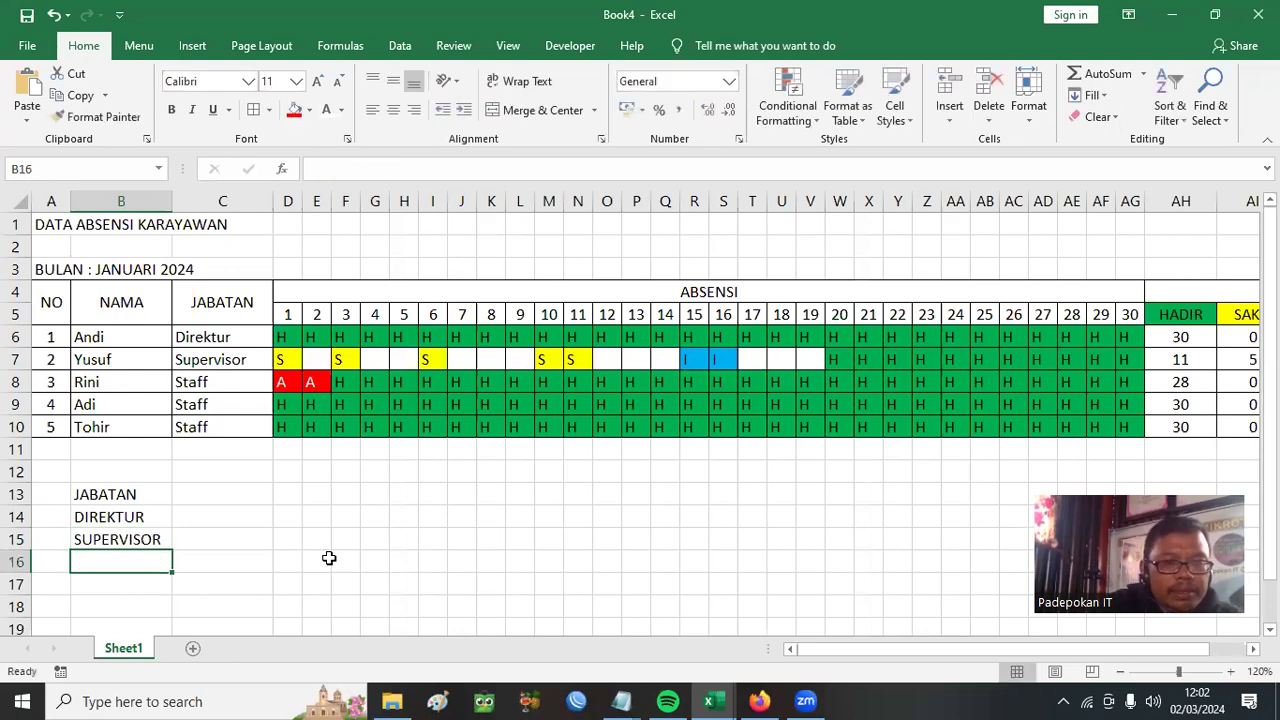
type("STAFF")
key("Tab")
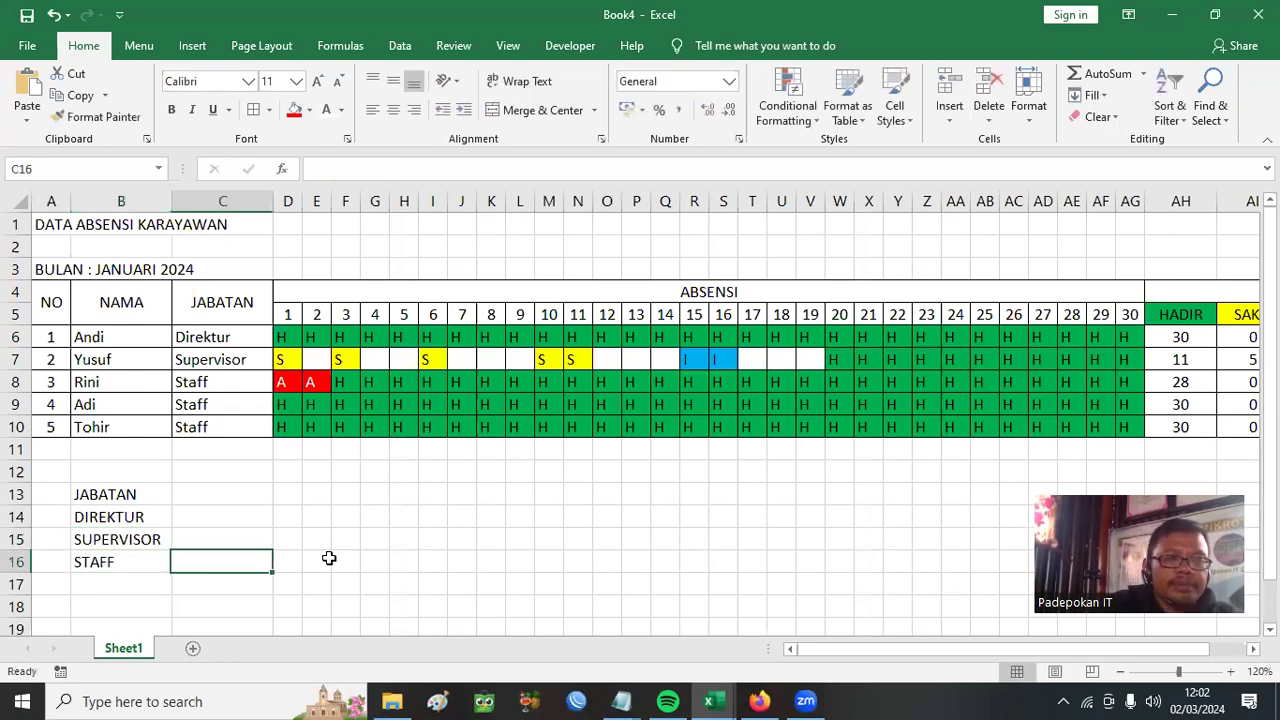
Apply All Borders to the B14:C16 block
left_click_drag(122, 517, 226, 552)
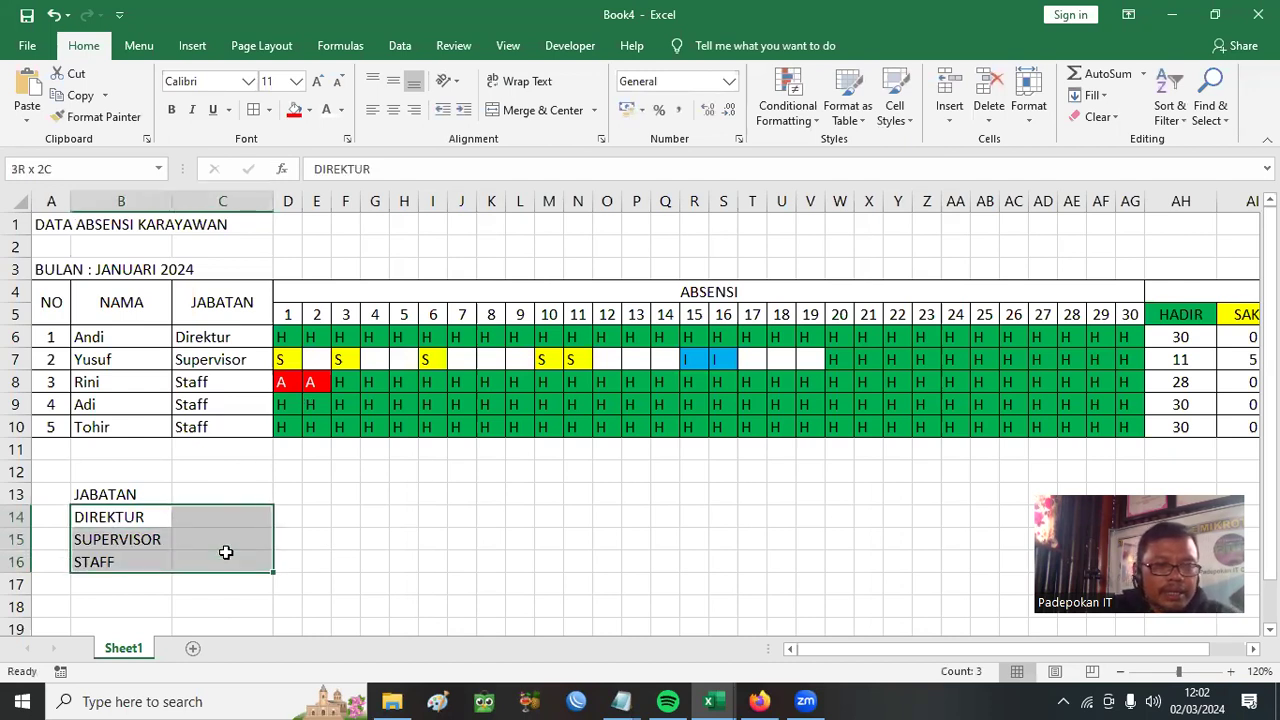
left_click(254, 110)
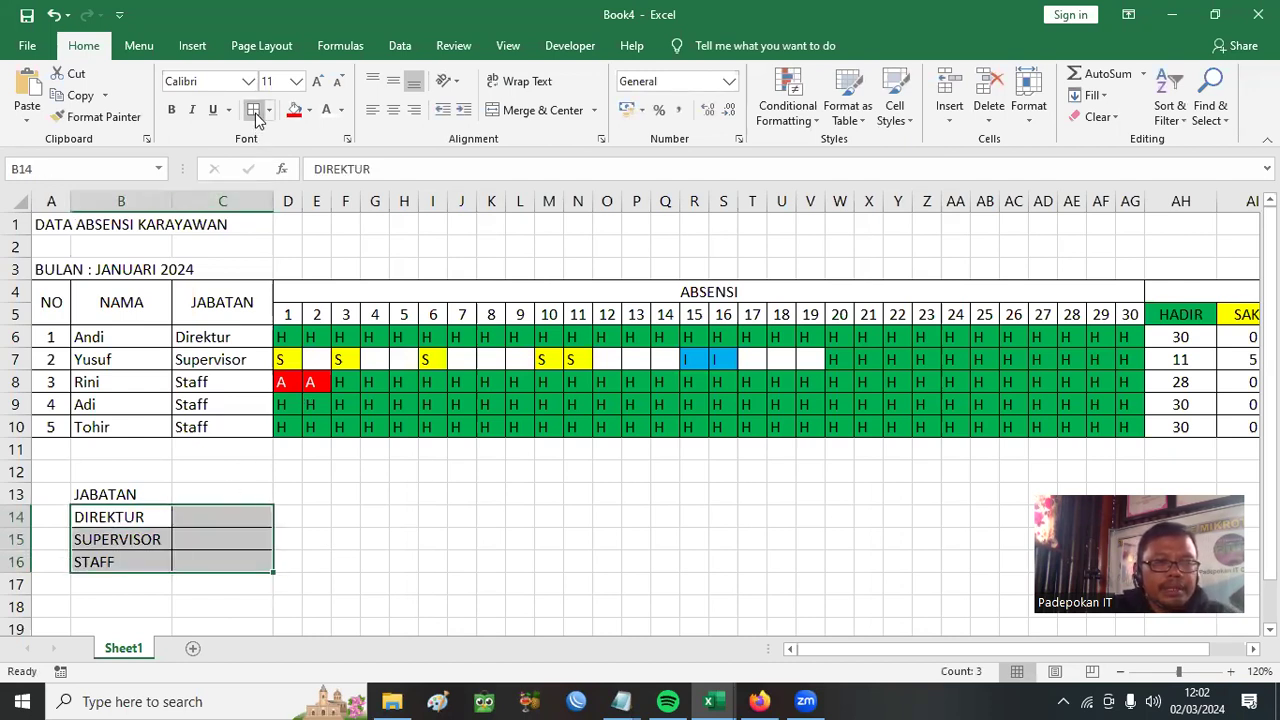
left_click(345, 556)
left_click(226, 517)
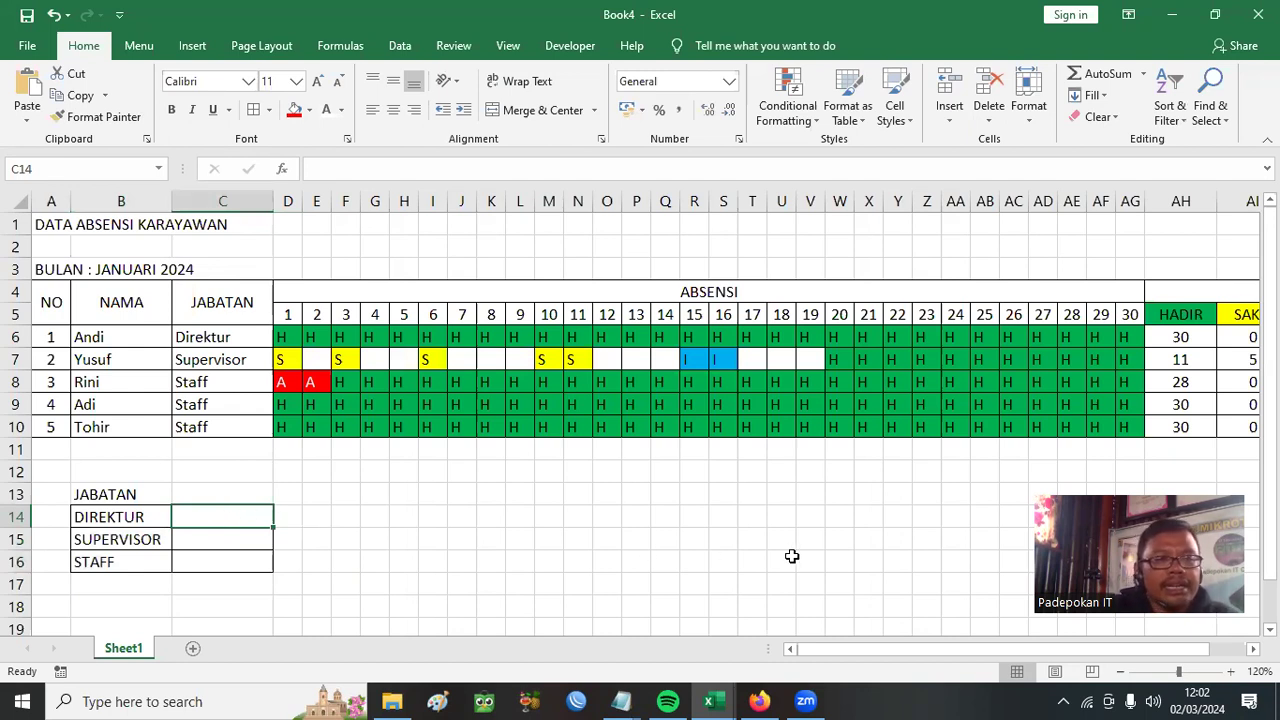
Enter =COUNTIF(C6:C10;B14) in C14 for DIREKTUR and centre C14:C16
left_click(118, 517)
left_click_drag(214, 337, 210, 427)
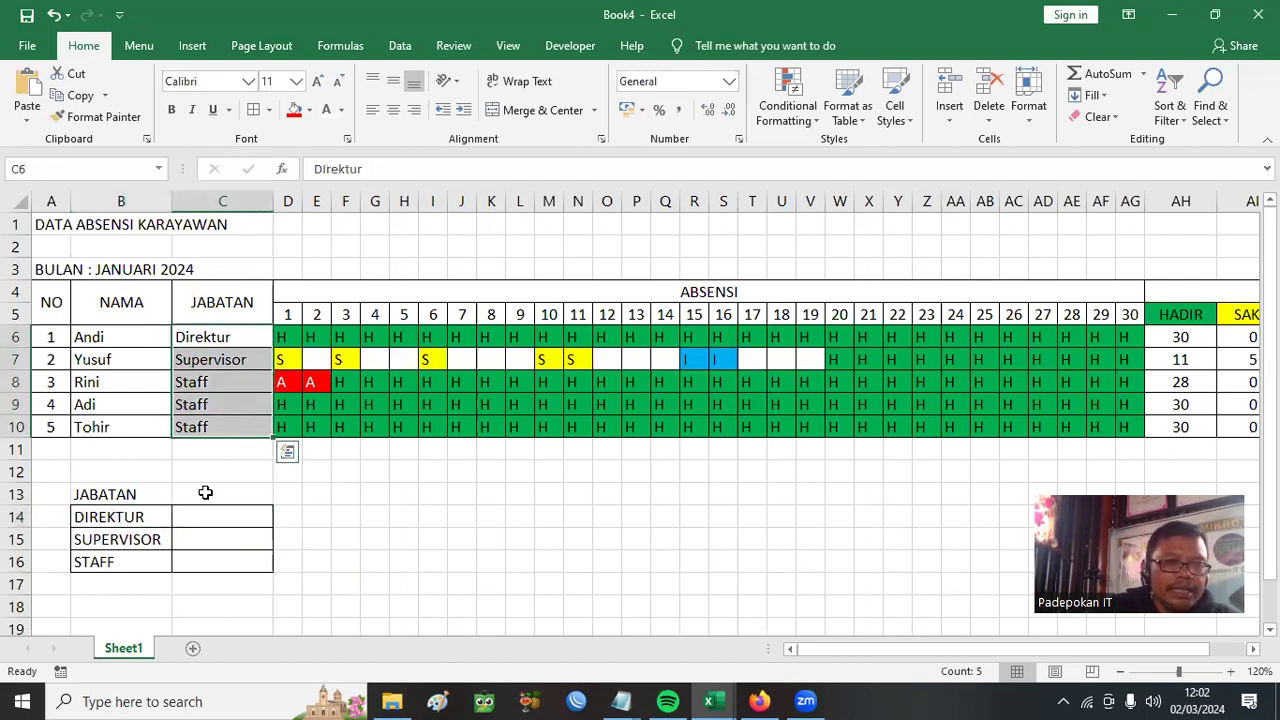
left_click(211, 514)
type("=")
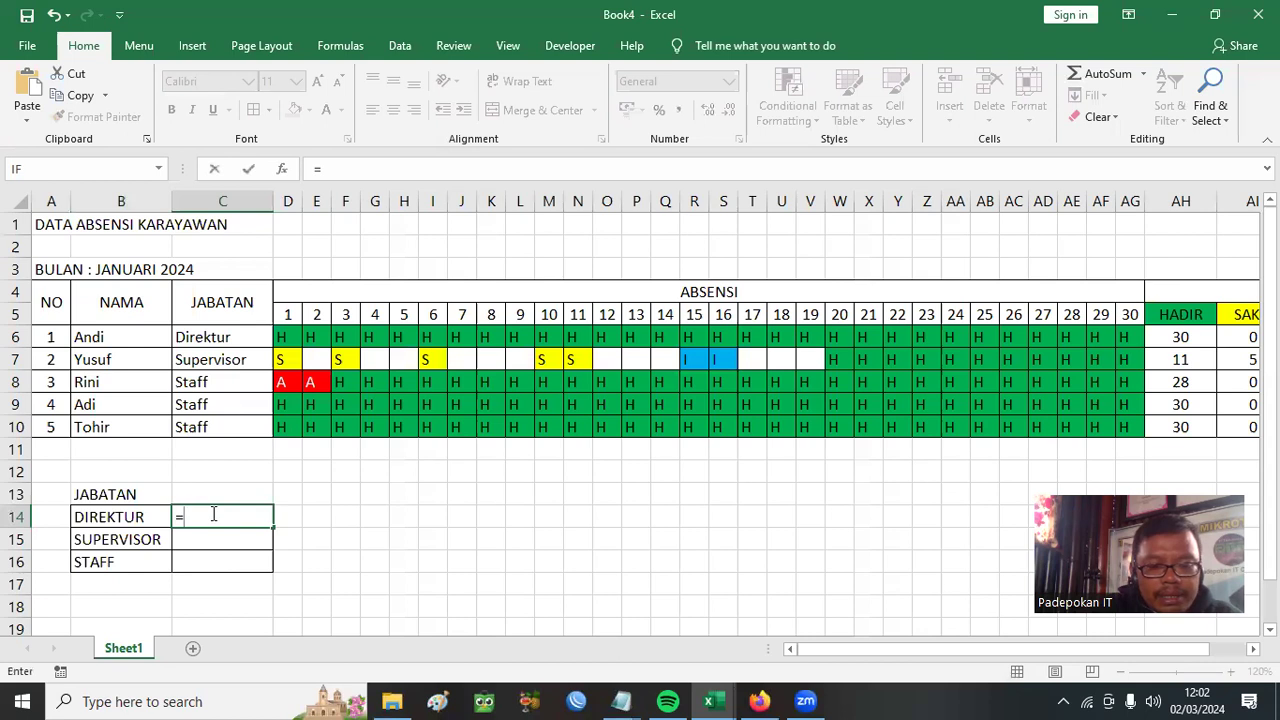
type("COUN")
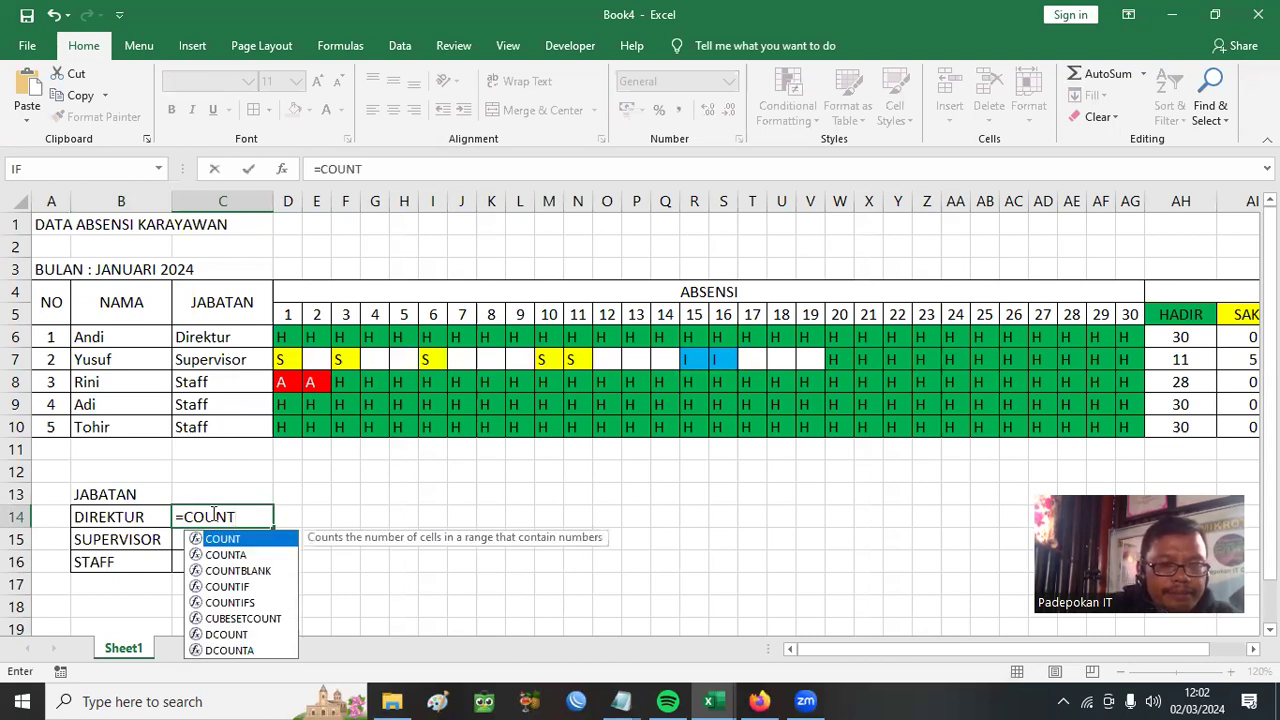
type("T")
key("Down")
key("Down")
key("Down")
key("Tab")
left_click_drag(218, 338, 237, 425)
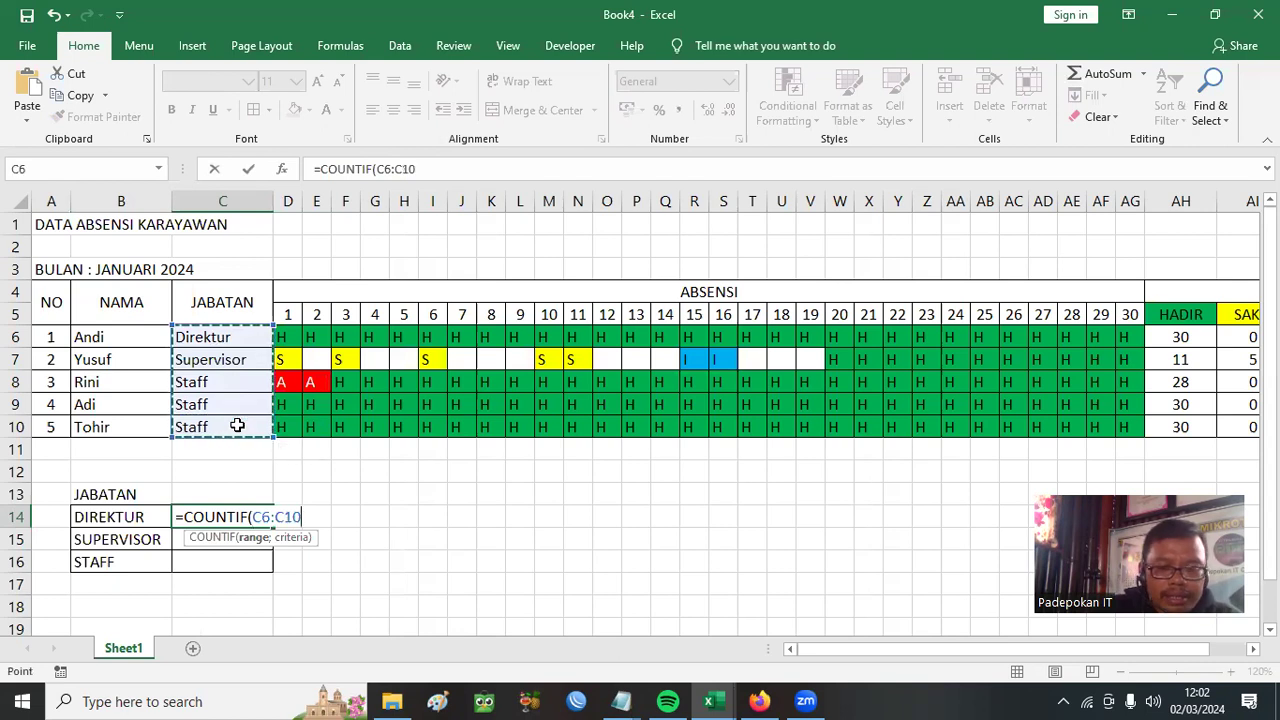
type(";")
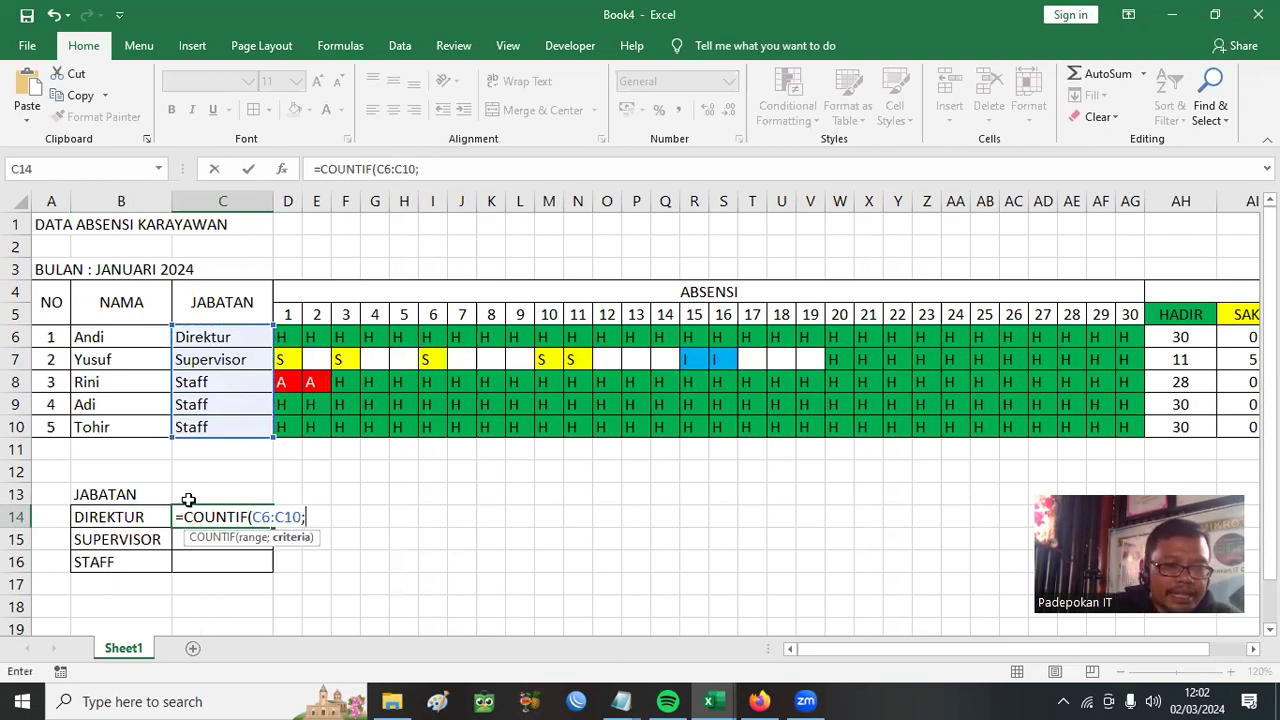
left_click(88, 519)
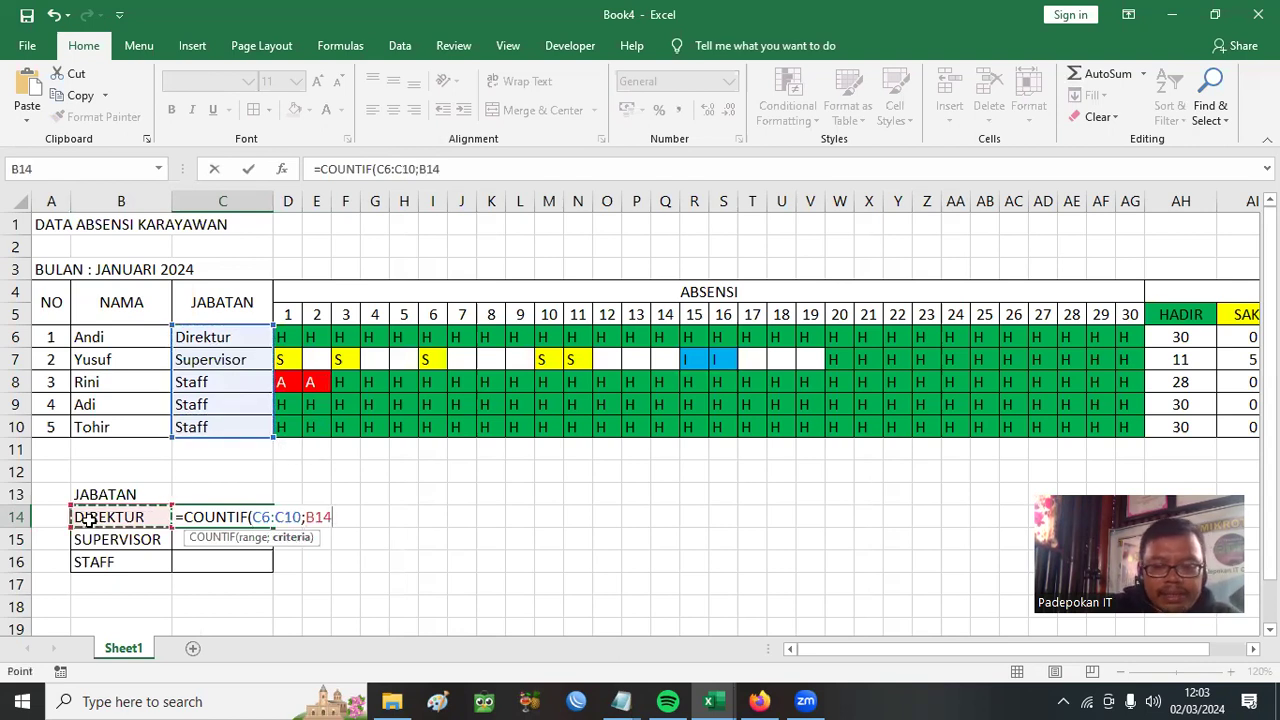
type(")")
key("Return")
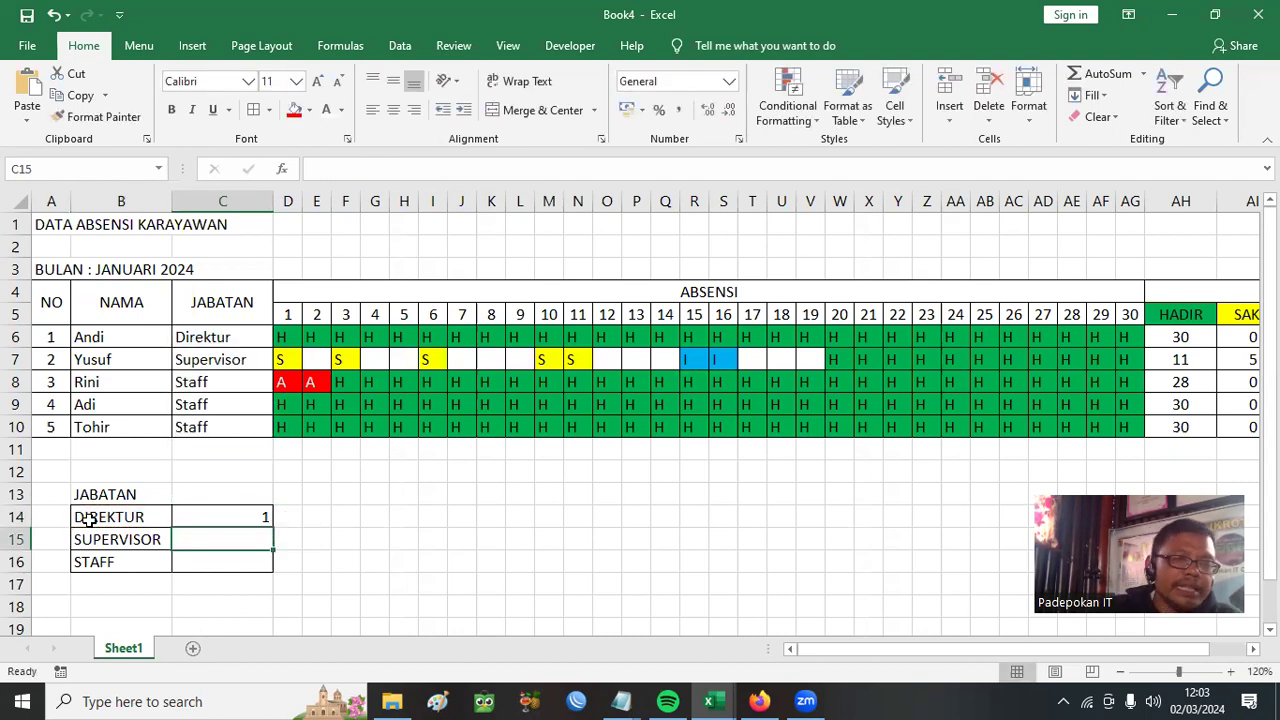
left_click_drag(246, 523, 237, 562)
left_click(393, 110)
left_click(374, 494)
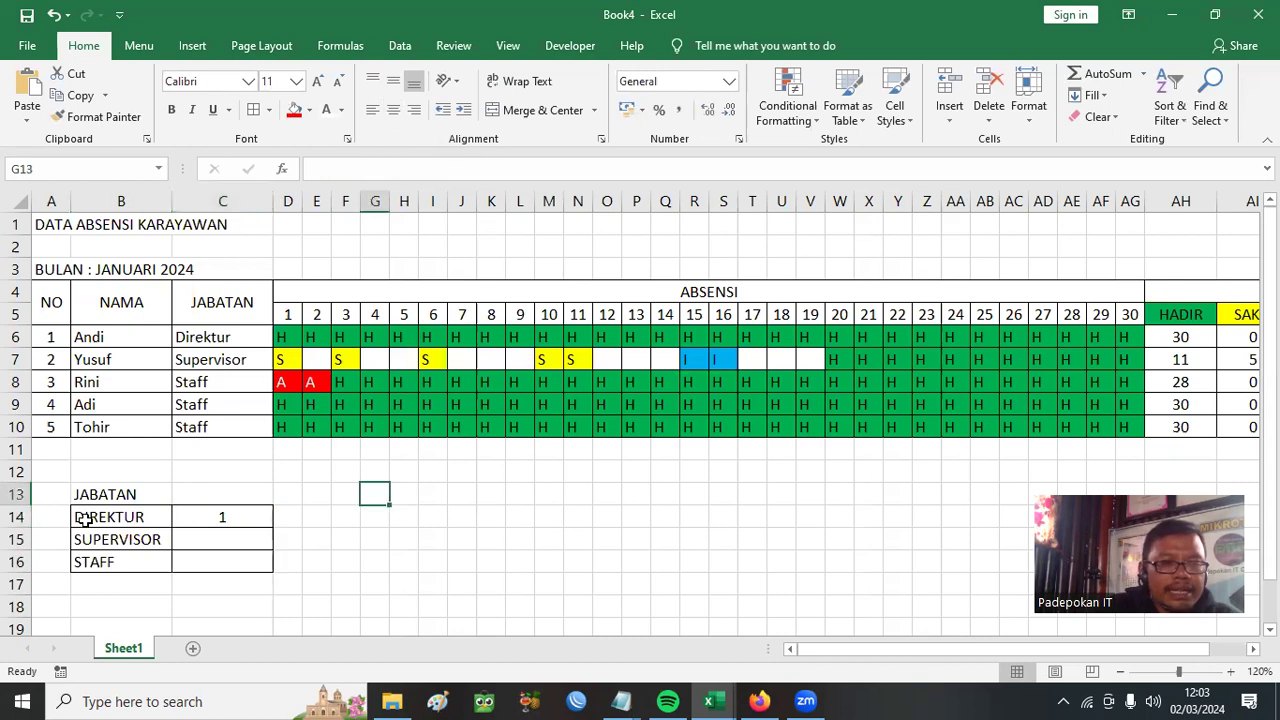
Test the count by changing B14 to DIREKTURR, then restore DIREKTUR
left_click(84, 520)
left_click(214, 337)
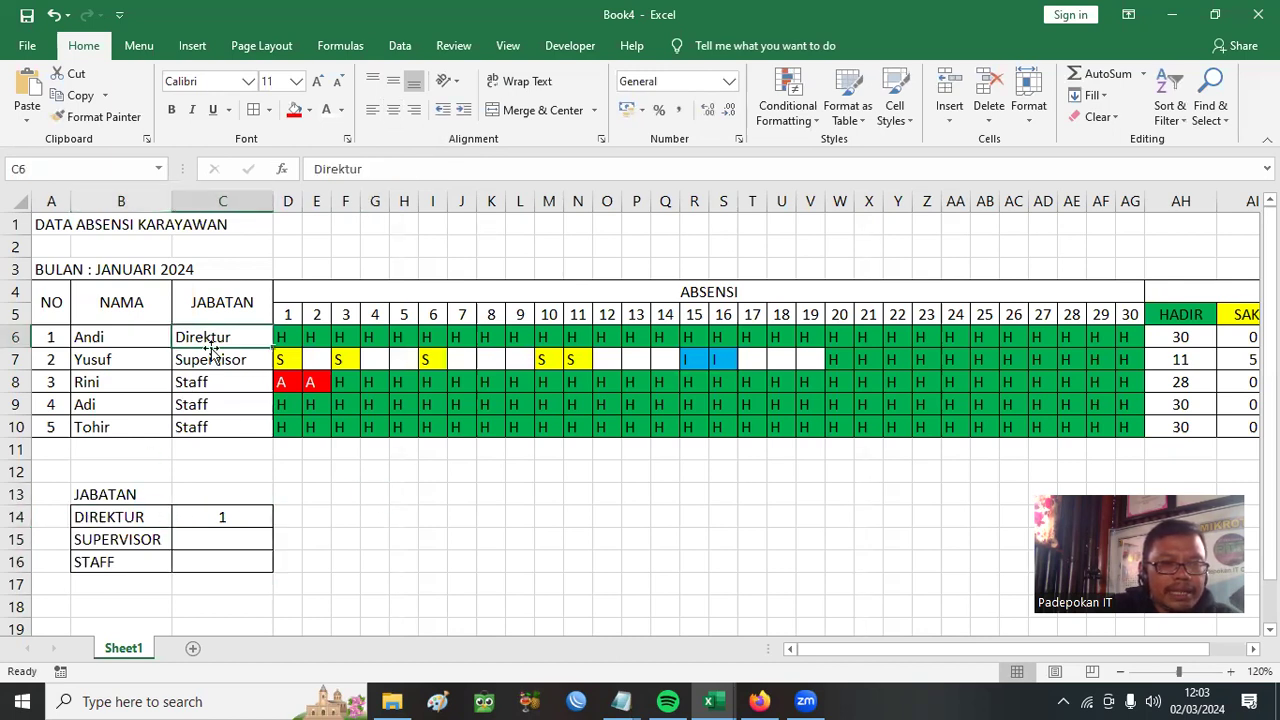
left_click(157, 524)
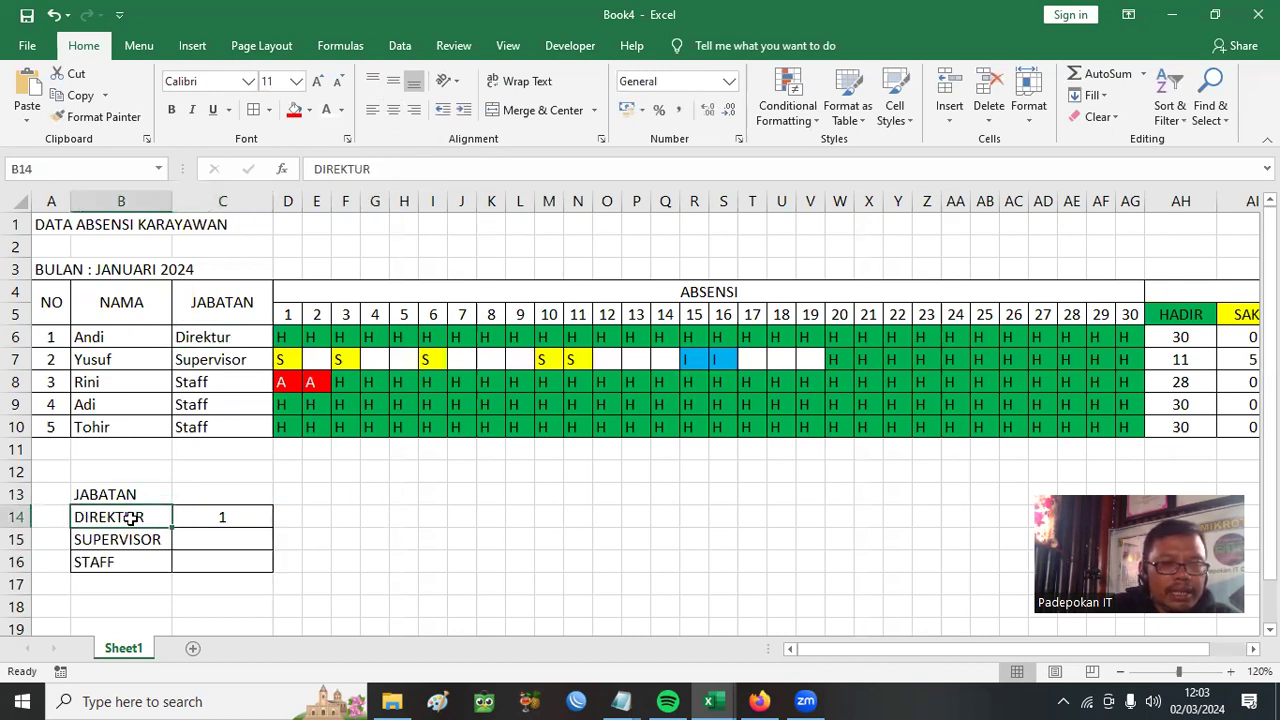
left_click(385, 171)
type("R")
left_click(472, 522)
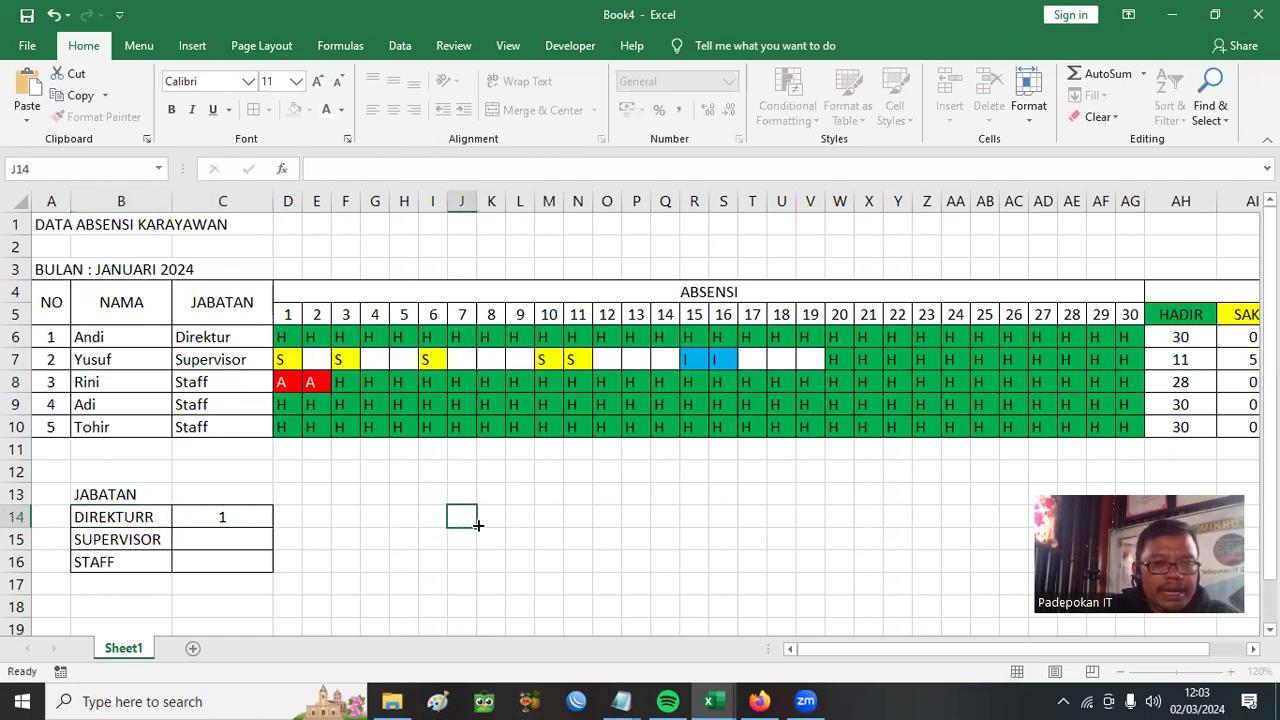
left_click(216, 514)
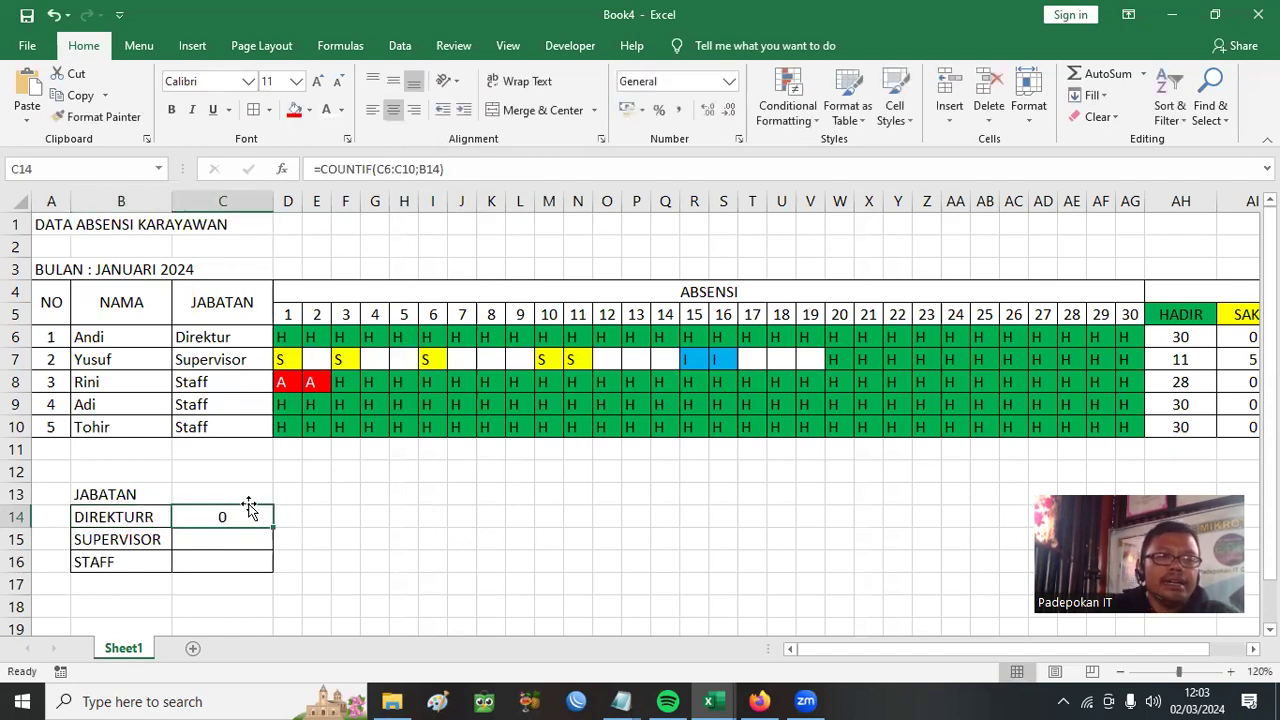
left_click(120, 516)
left_click(389, 171)
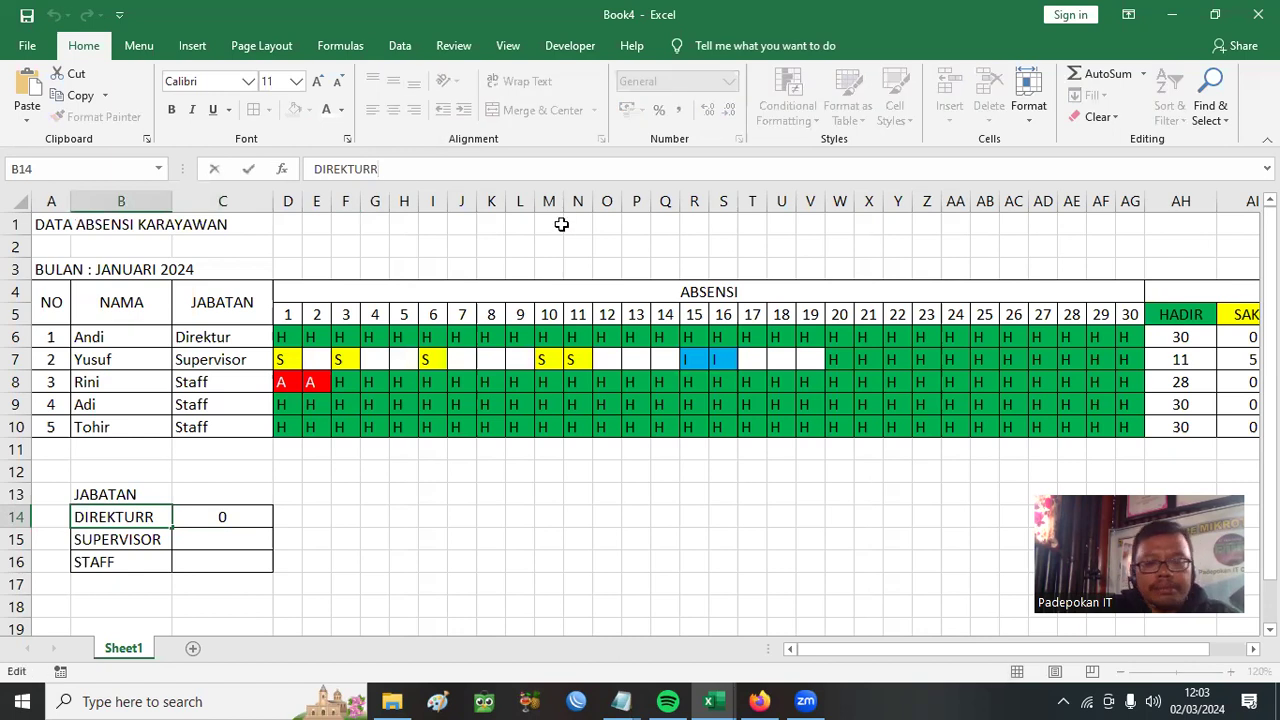
key("BackSpace")
left_click(460, 518)
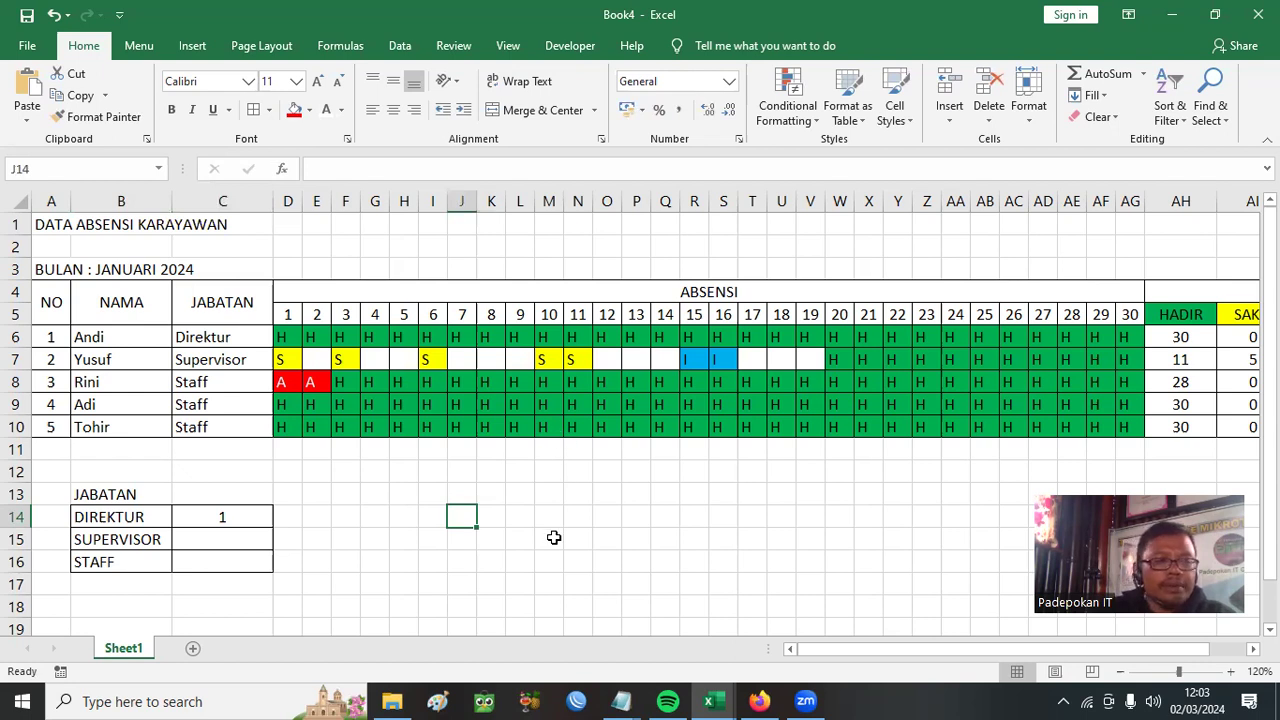
Enter =COUNTIF(C6:C10;B15) in C15 to count SUPERVISOR
left_click(228, 536)
type("=")
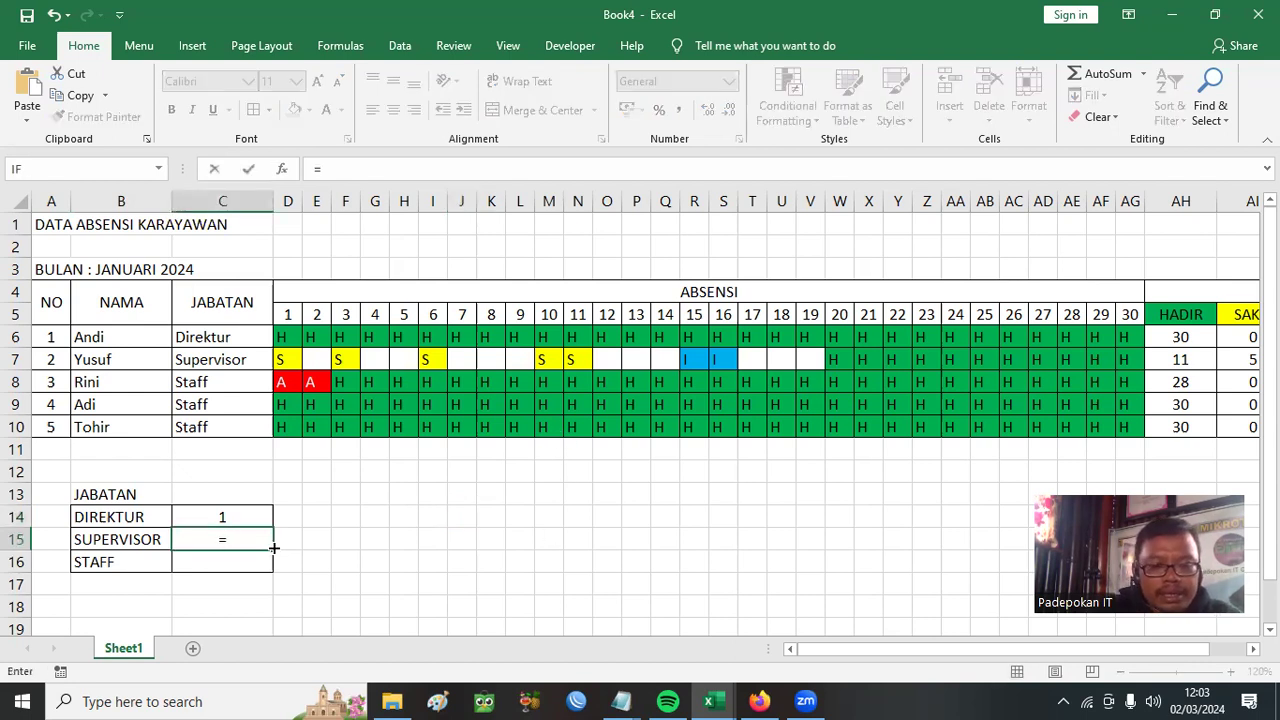
type("COUNT")
key("Down")
key("Down")
key("Down")
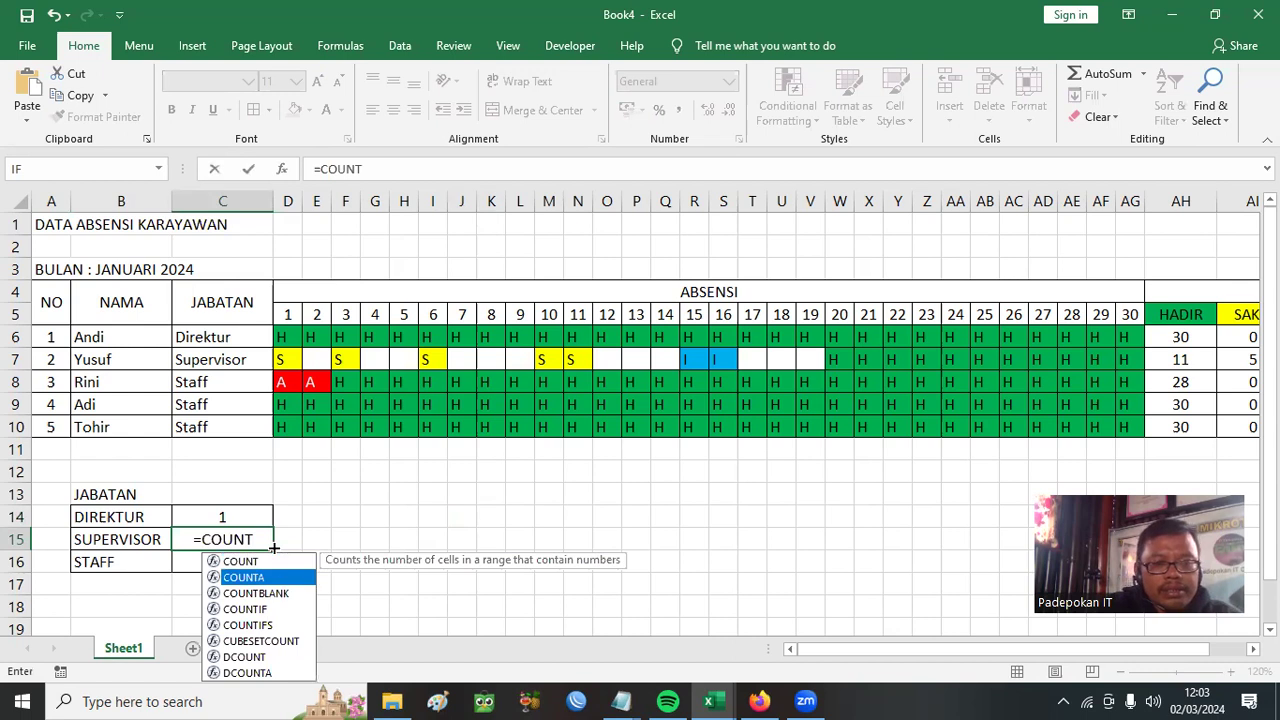
key("Escape")
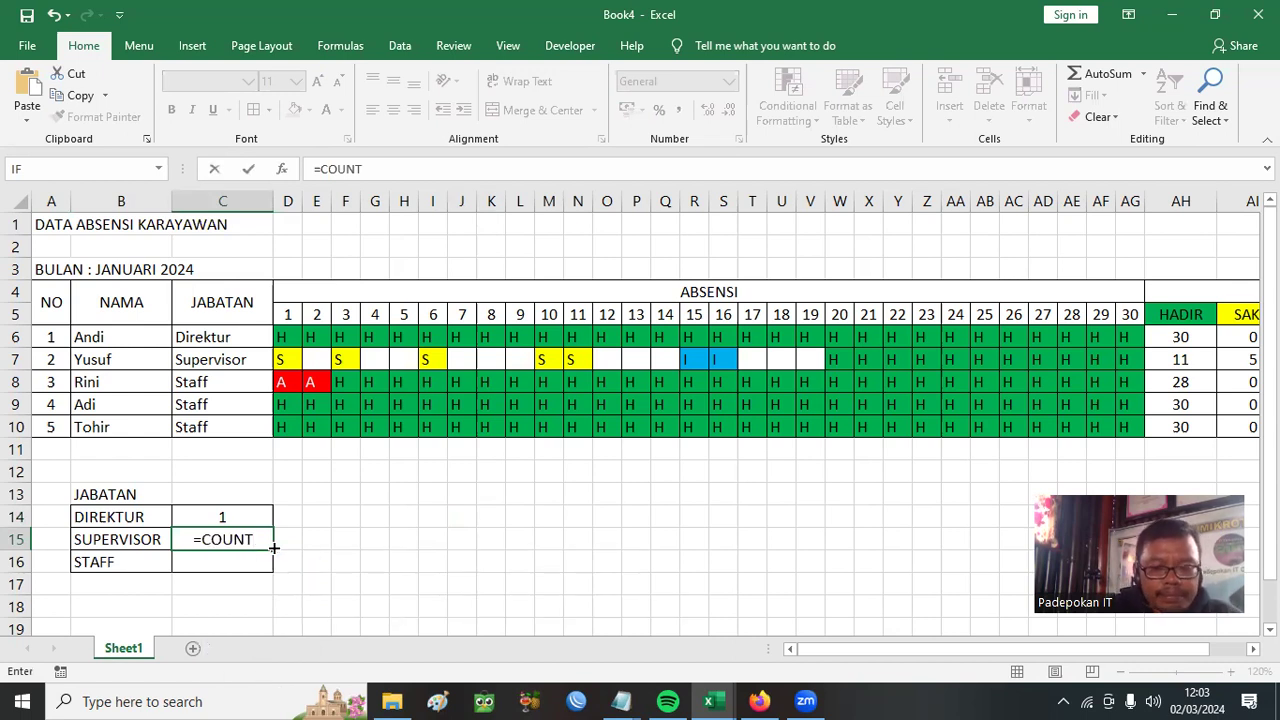
type("if")
key("Tab")
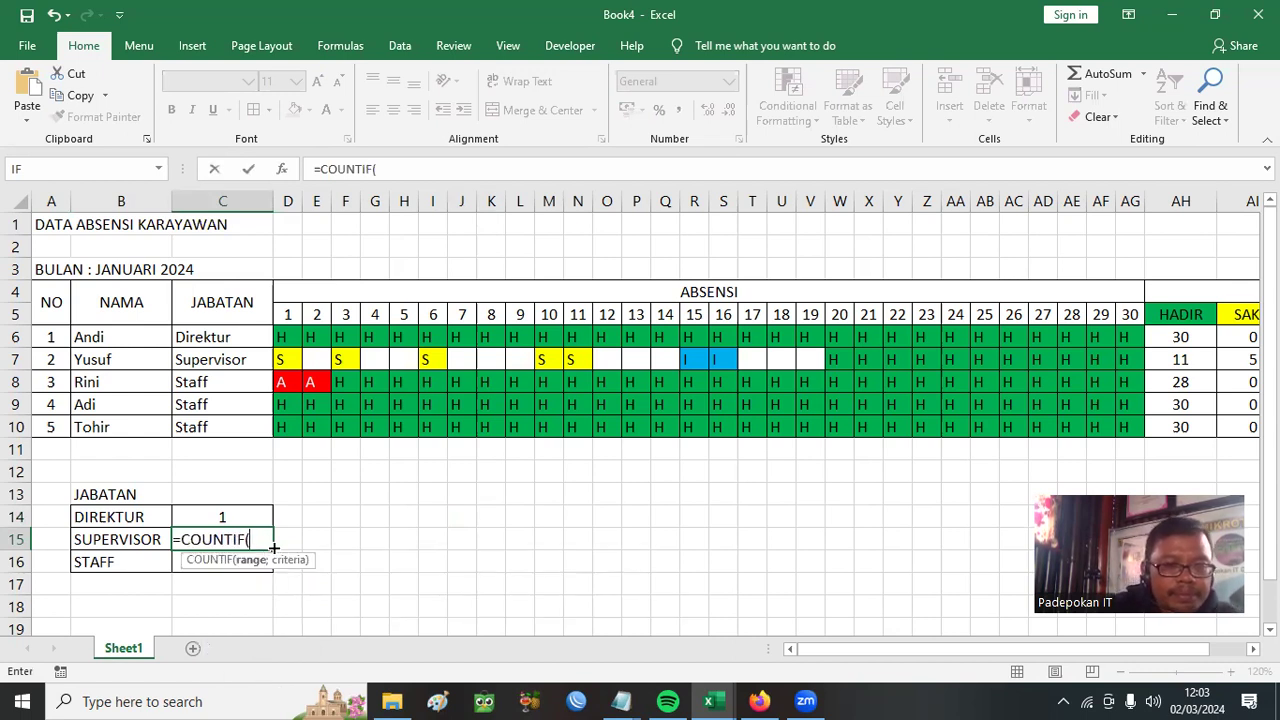
left_click_drag(226, 337, 278, 409)
type(";")
left_click(90, 540)
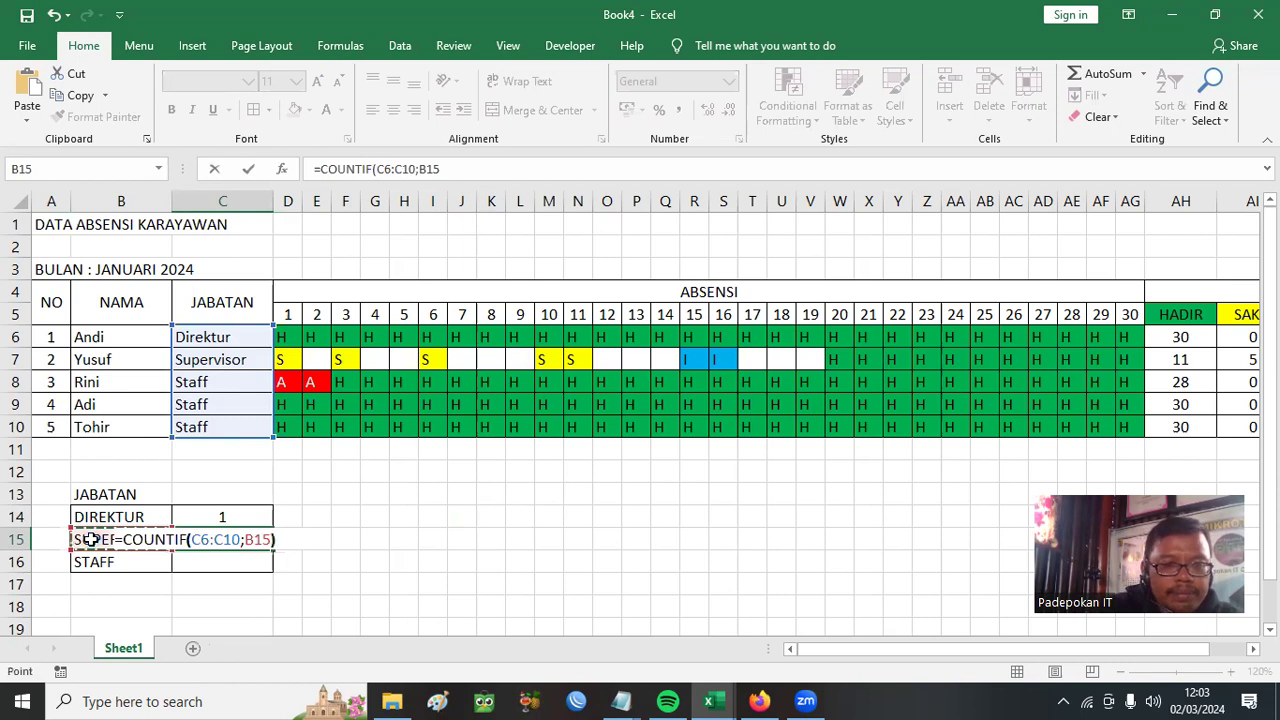
key("Return")
Enter =COUNTIF(C6:C10;B16) in C16 to count STAFF
type("=count")
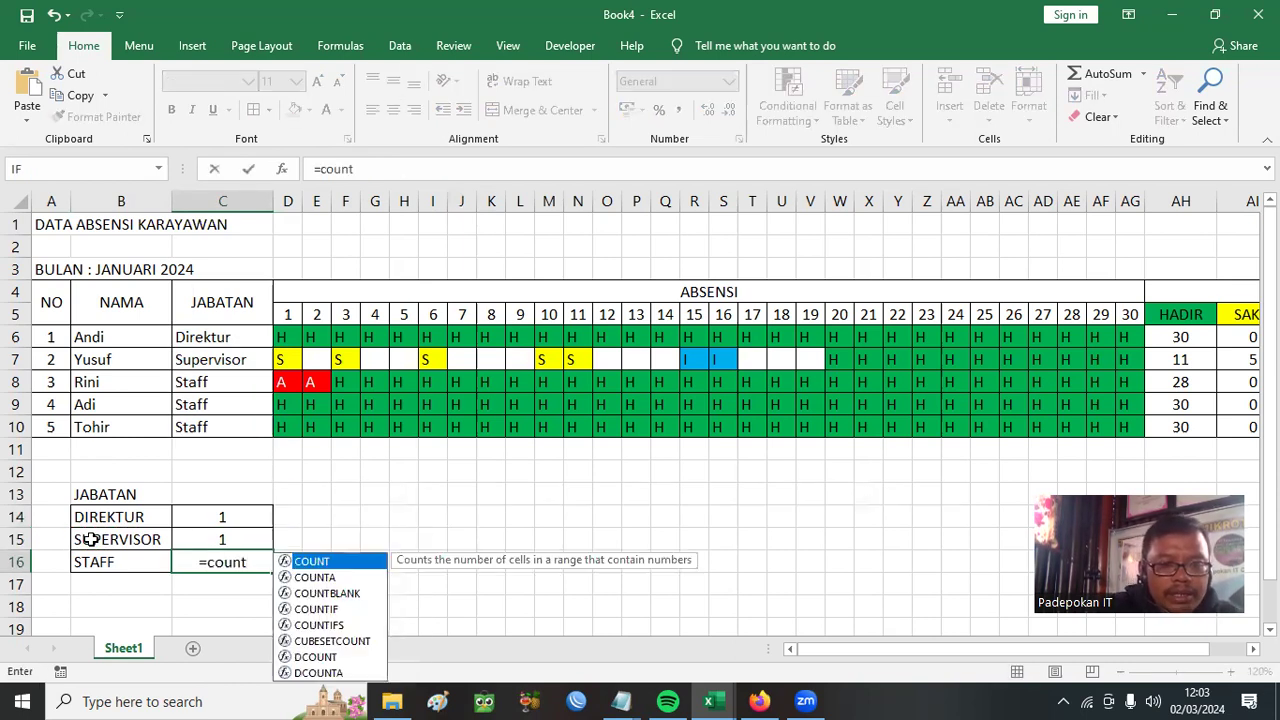
type("if")
key("Tab")
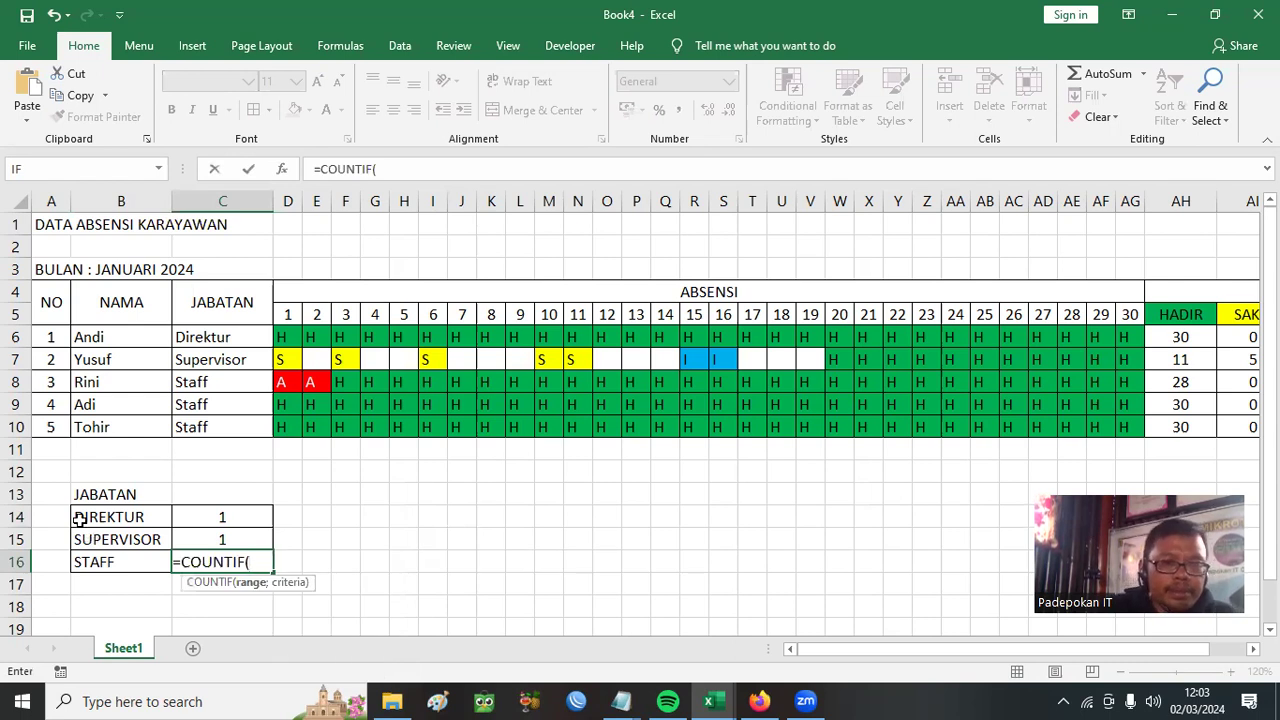
left_click_drag(231, 332, 249, 423)
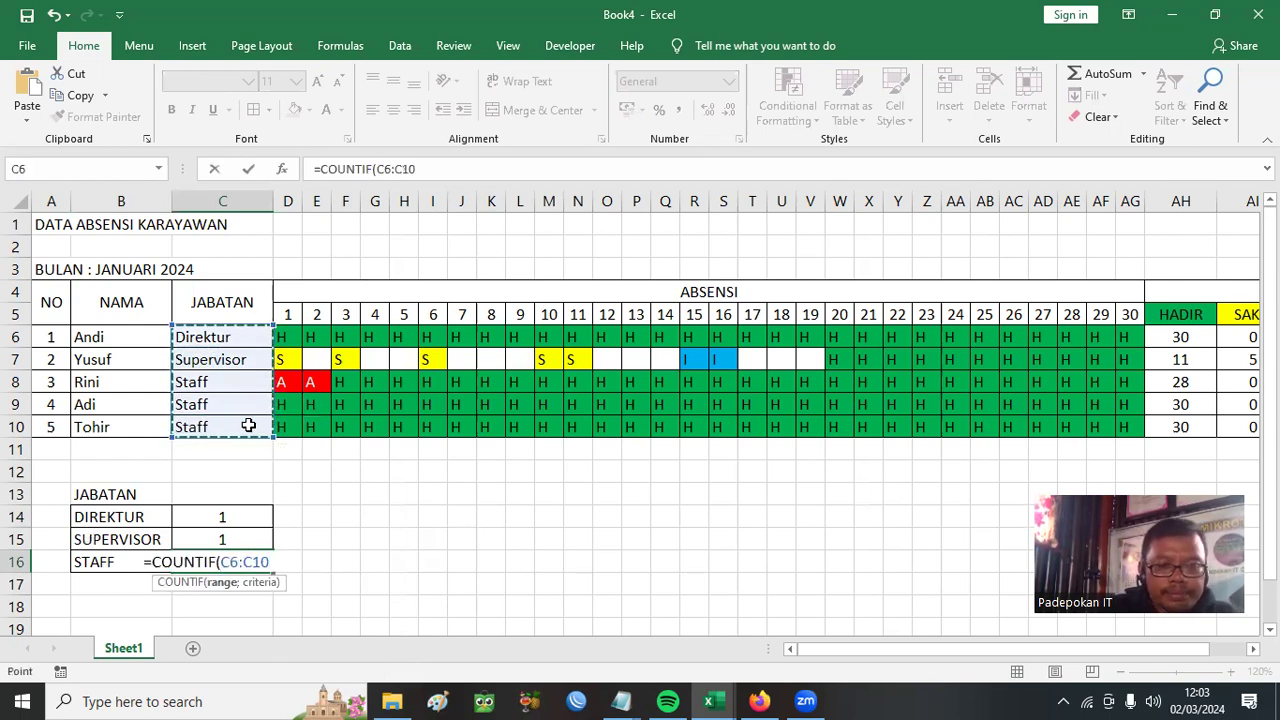
type(";")
left_click(97, 562)
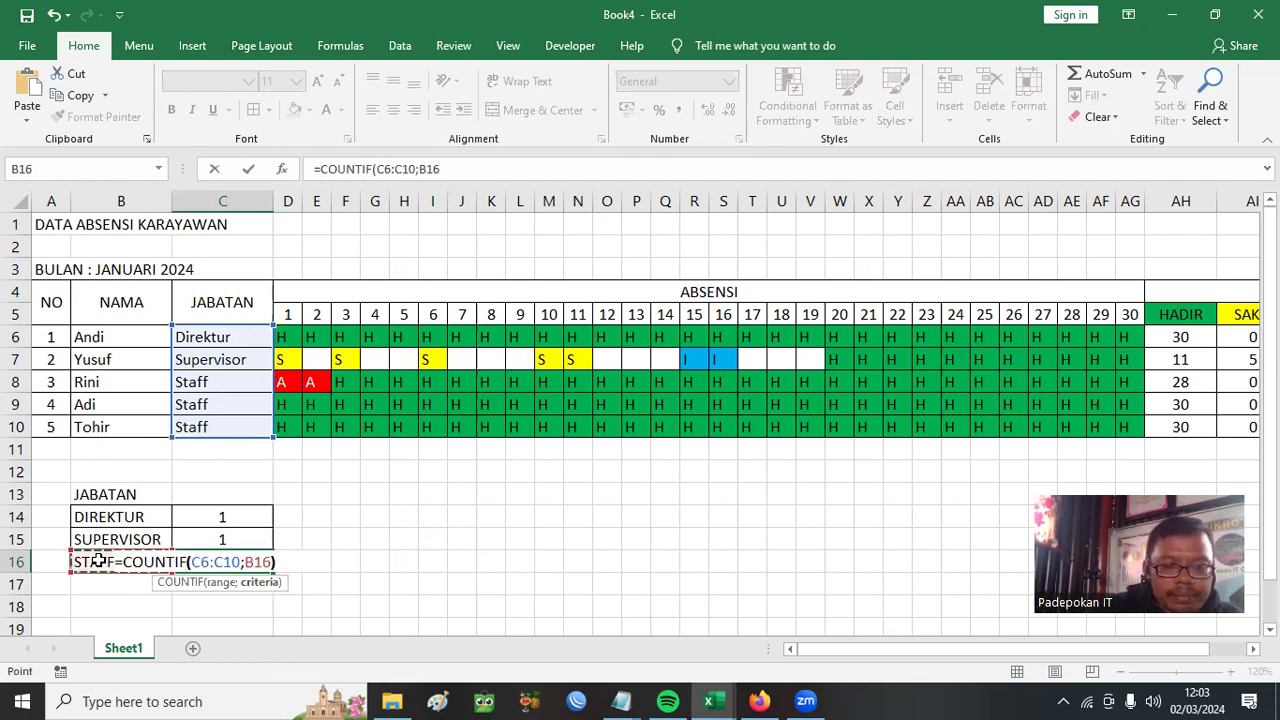
key("Return")
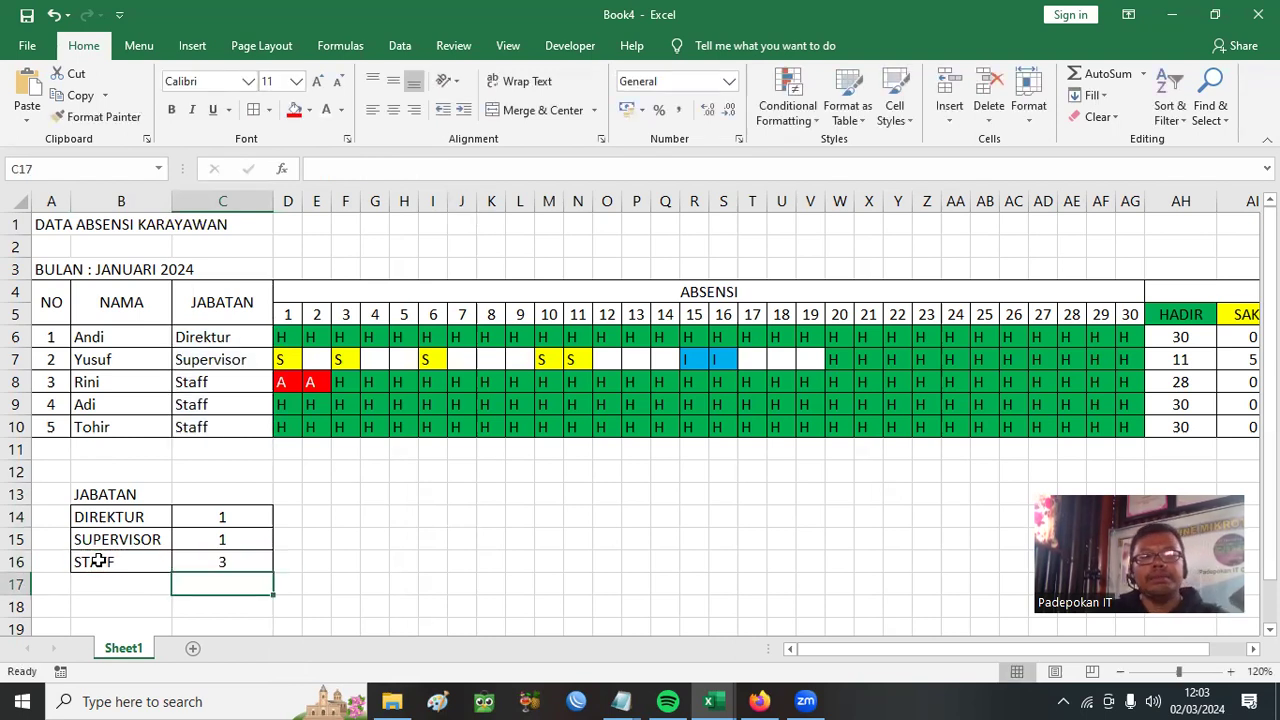
left_click(753, 535)
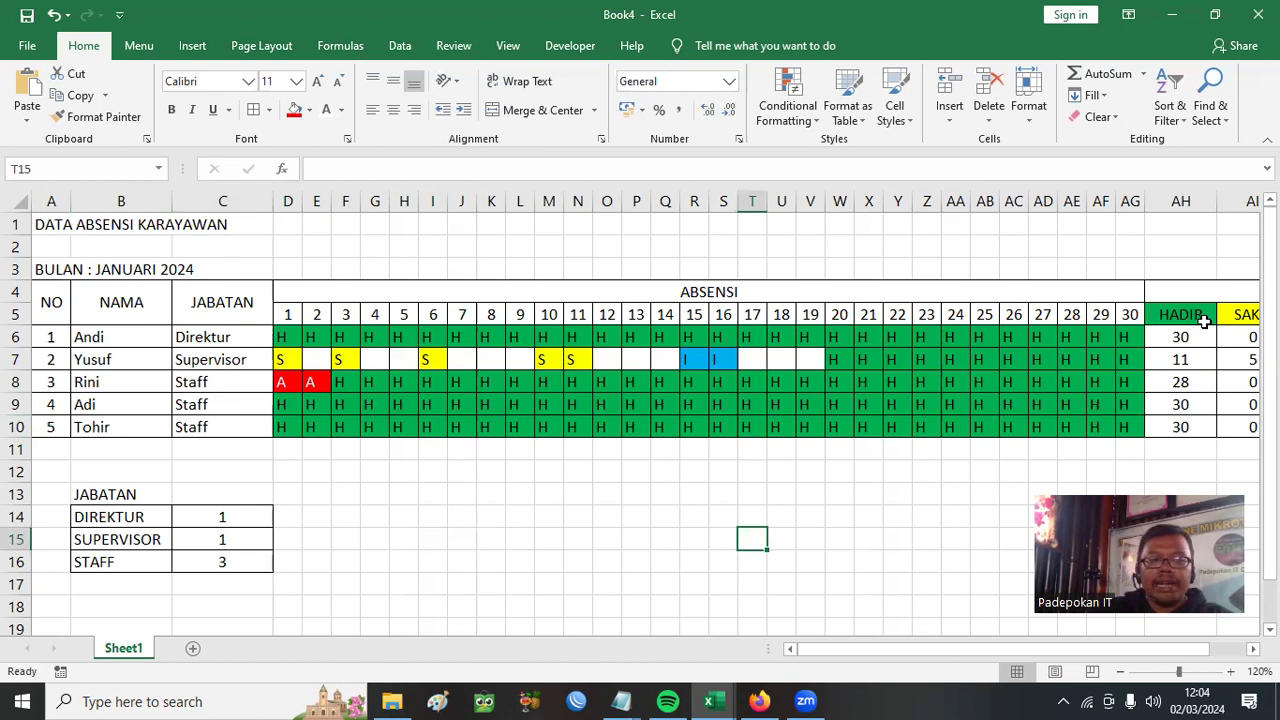
left_click(141, 340)
left_click_drag(134, 381, 131, 424)
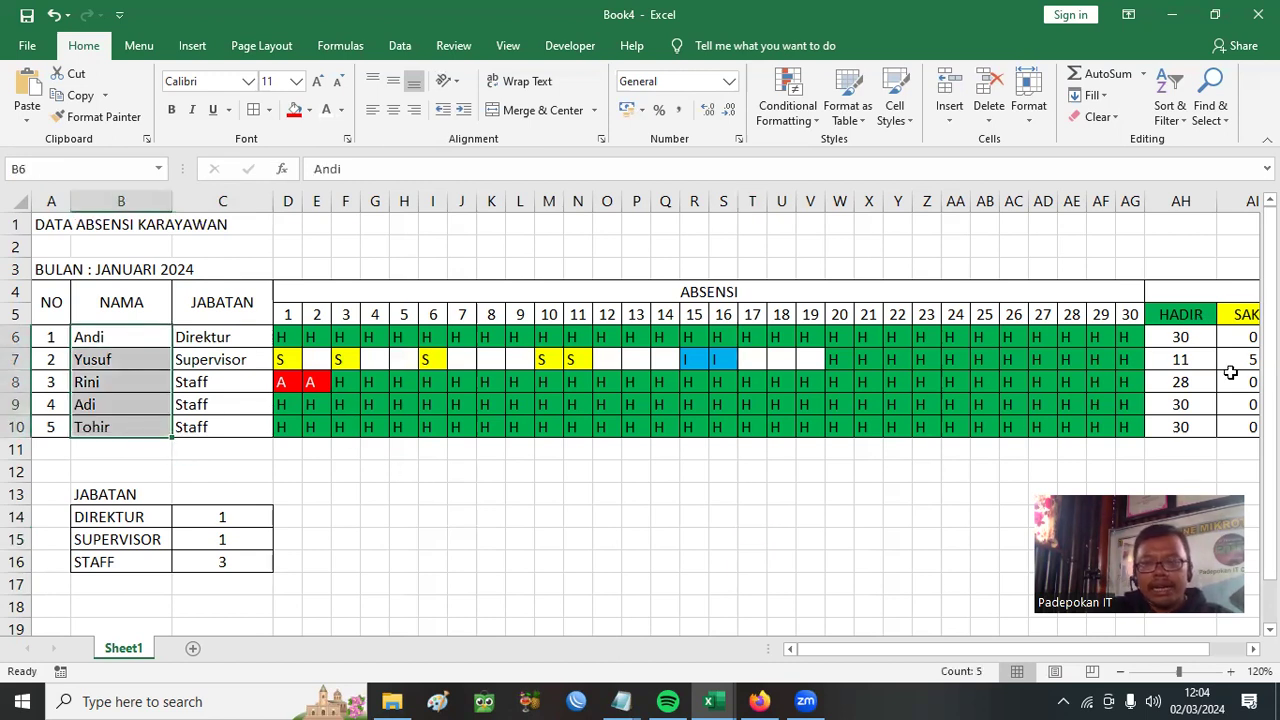
left_click_drag(1178, 316, 1190, 426)
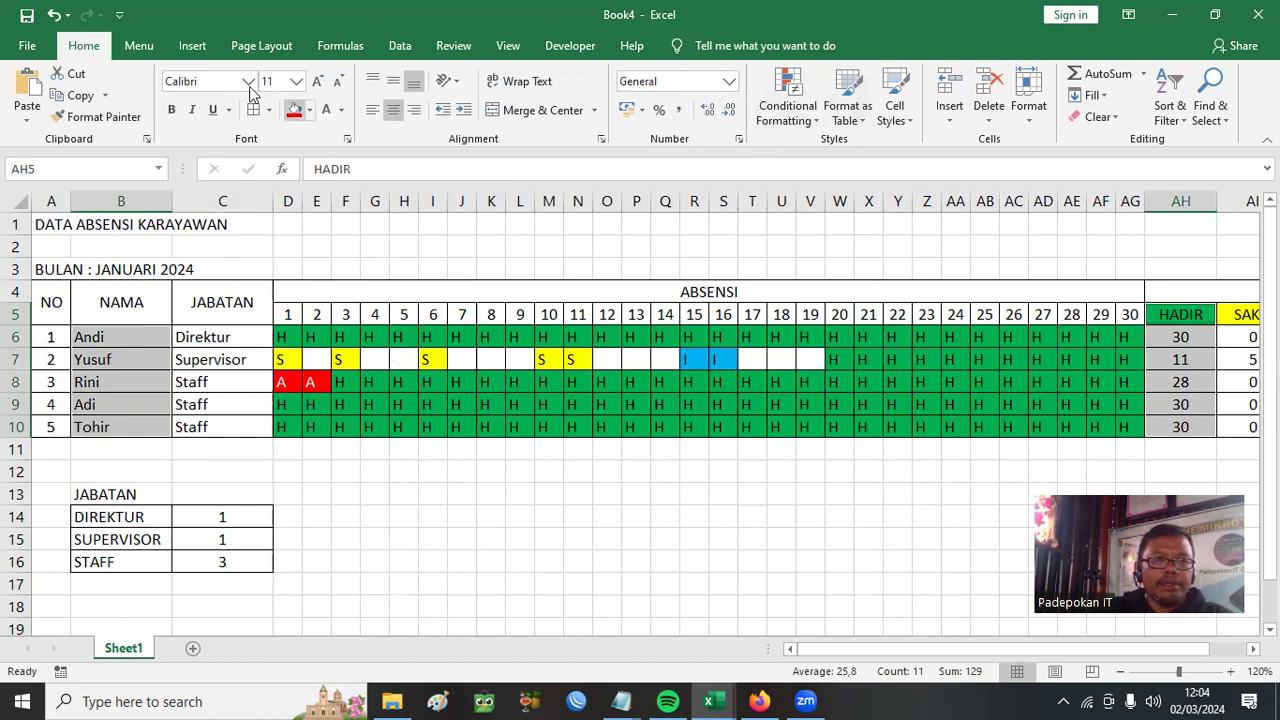
left_click(189, 50)
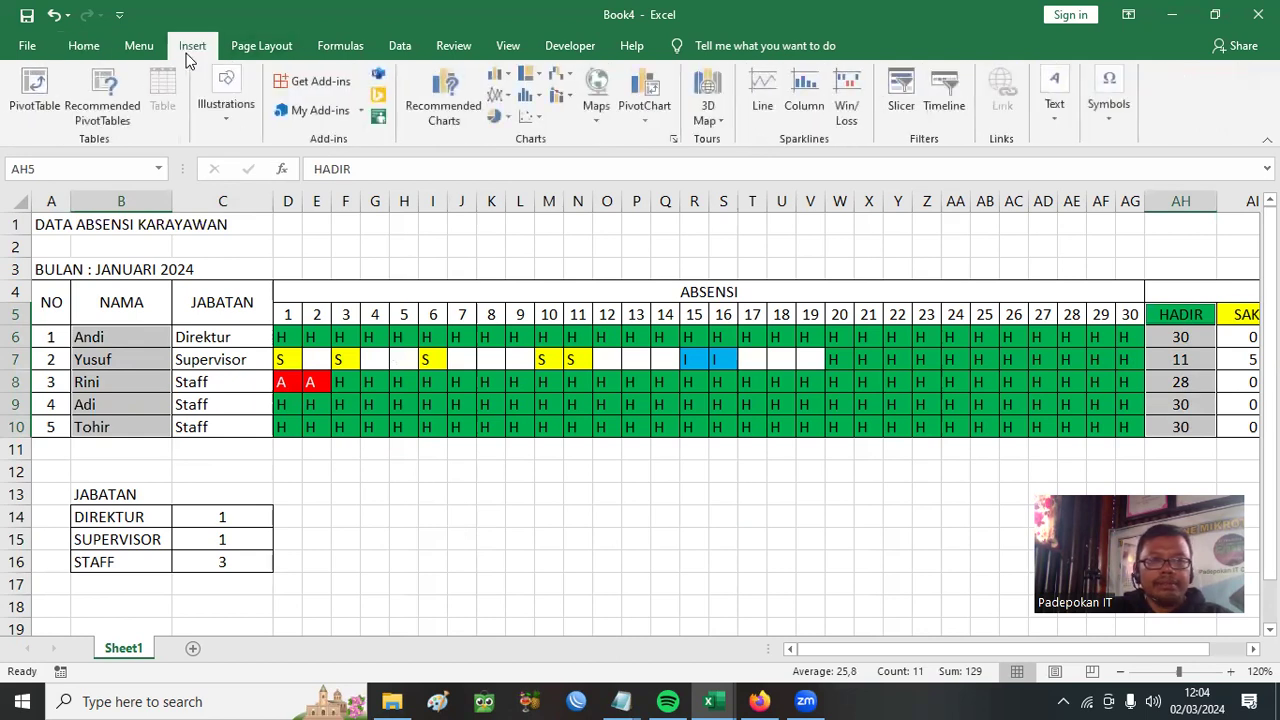
left_click(500, 75)
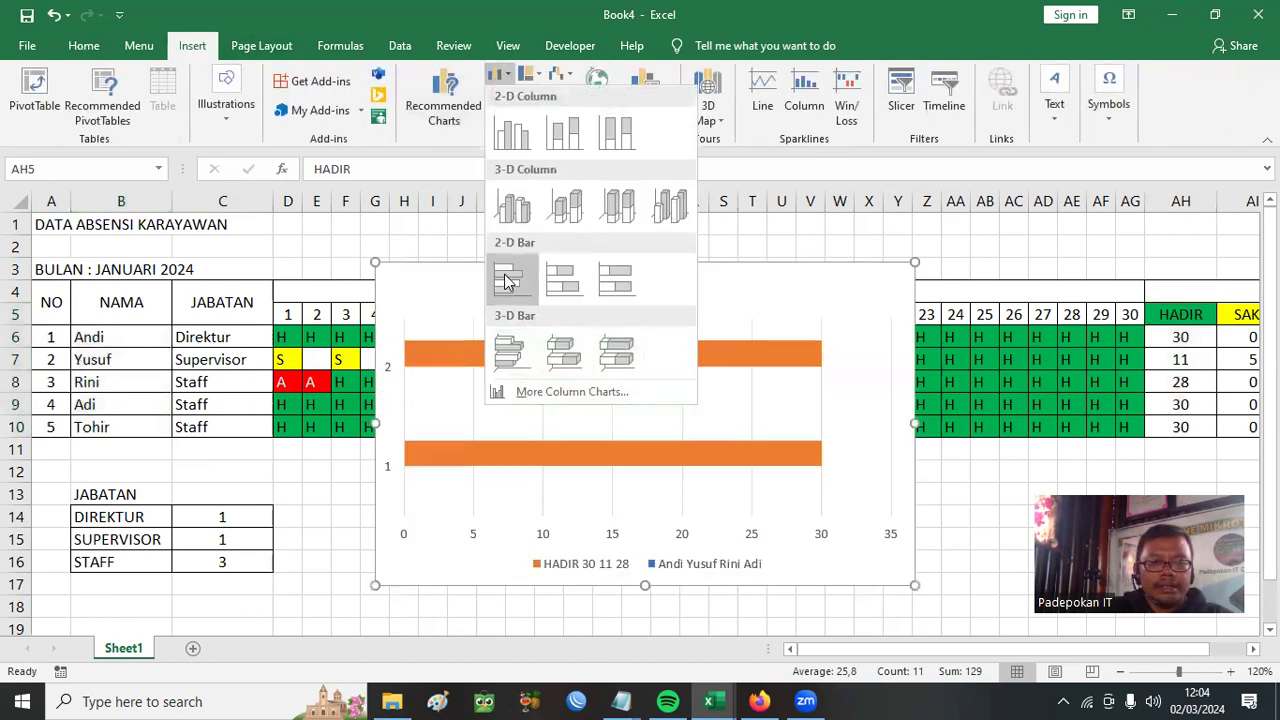
left_click(508, 279)
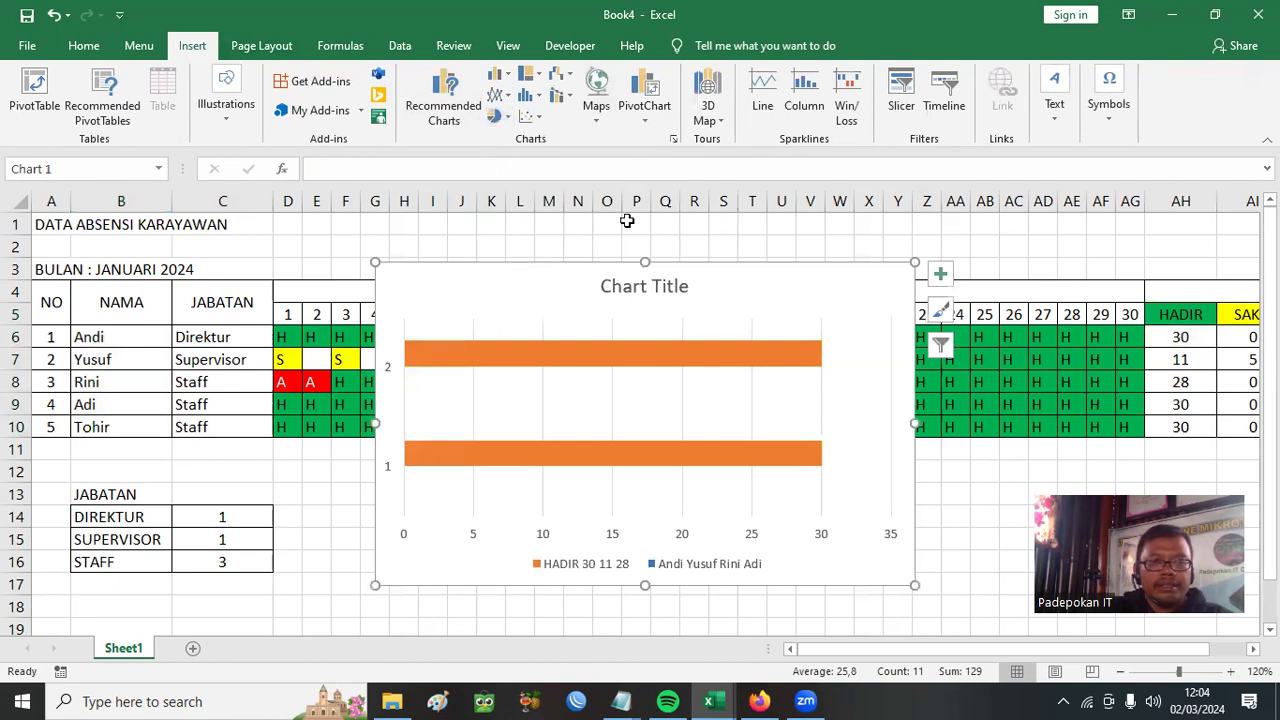
key("ctrl+z")
Insert a 2-D clustered bar chart of employee names and HADIR totals below the table
left_click(752, 516)
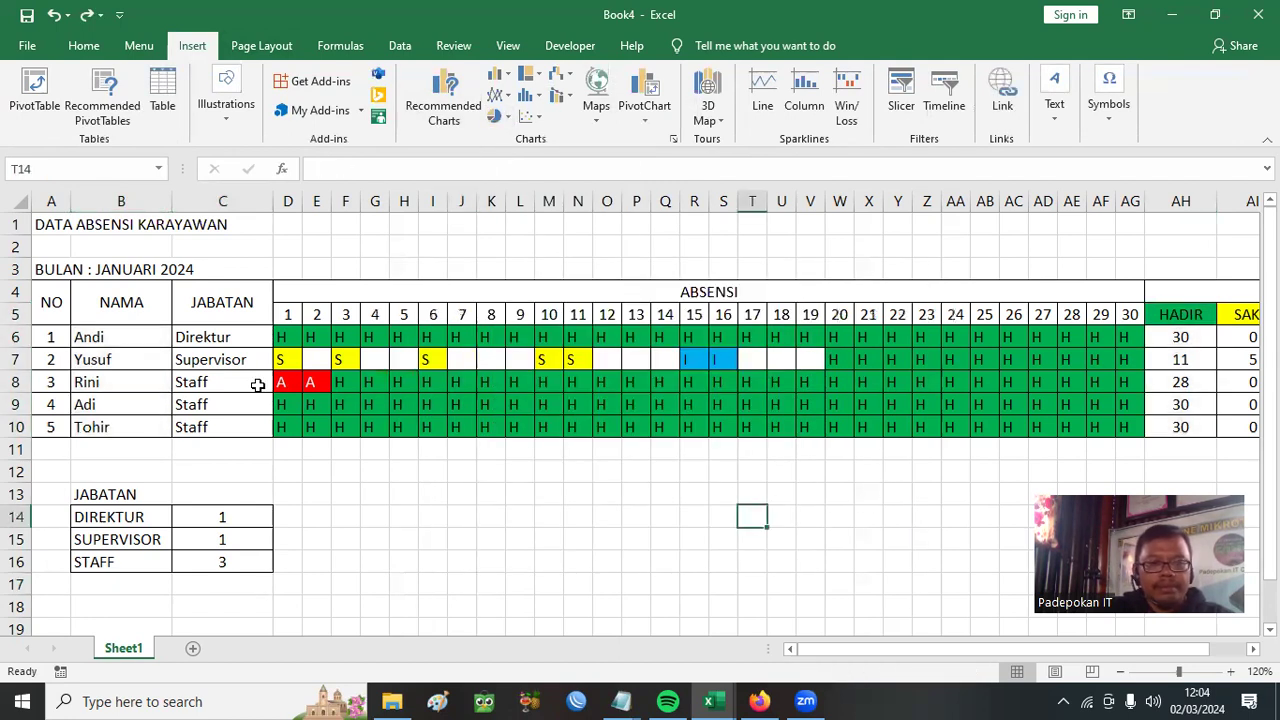
left_click_drag(128, 334, 150, 428)
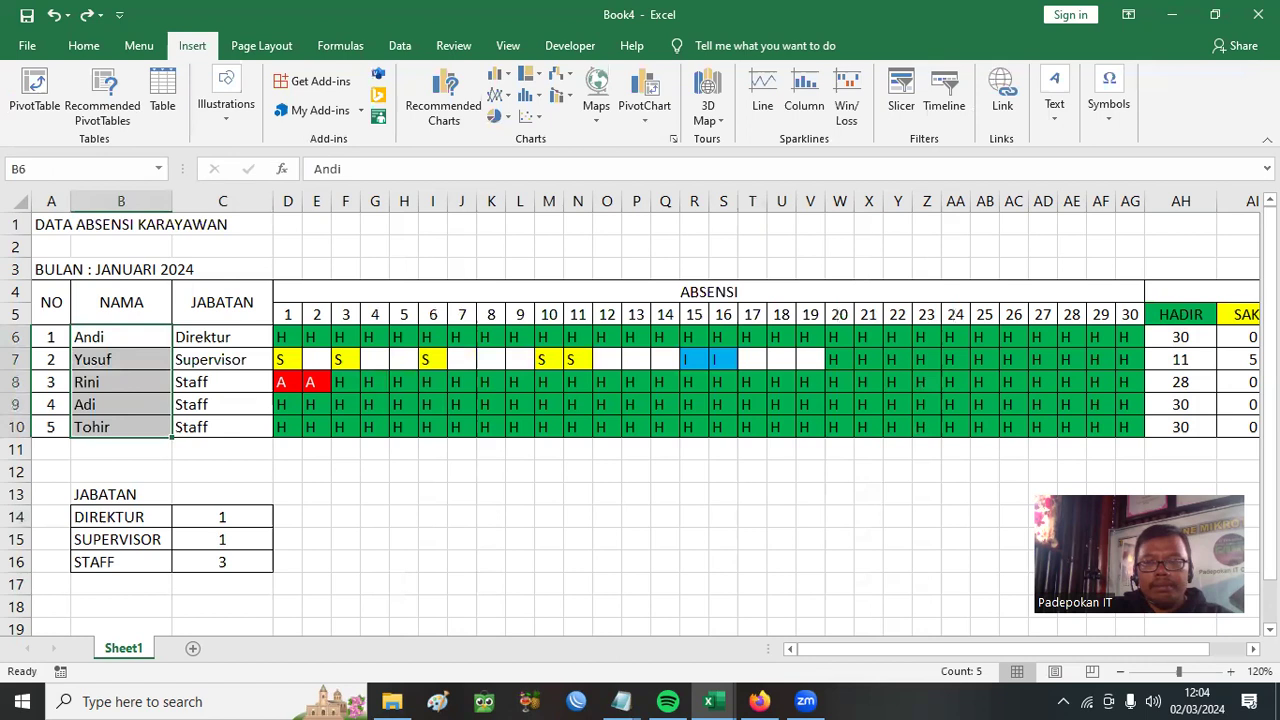
left_click_drag(1183, 338, 1181, 427, "ctrl")
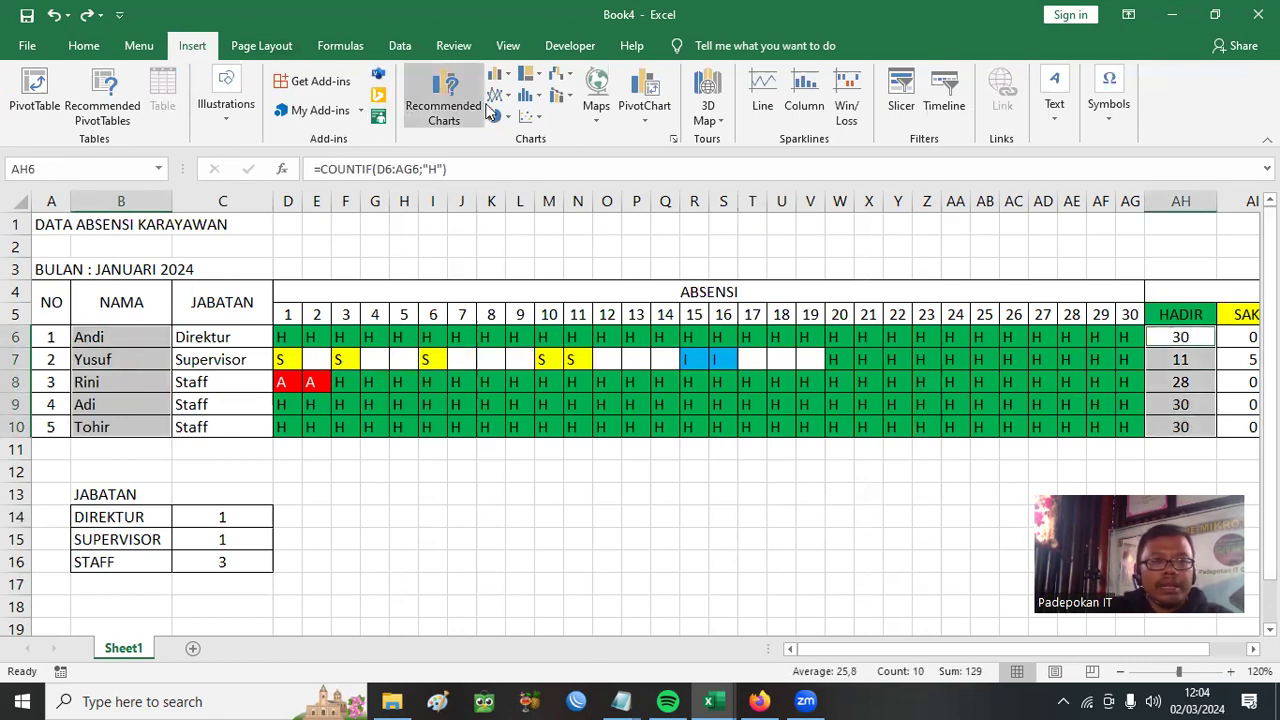
left_click(505, 77)
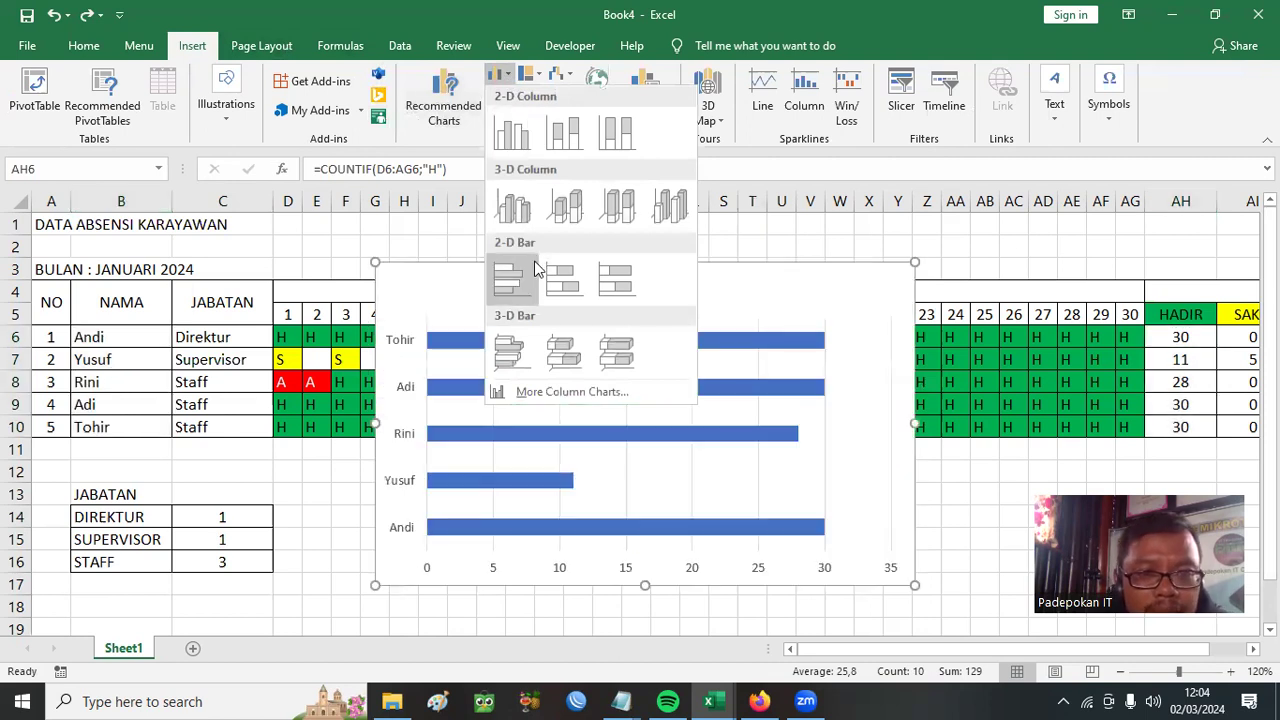
left_click(509, 278)
left_click_drag(536, 268, 507, 452)
scroll(820, 380, "down", 2)
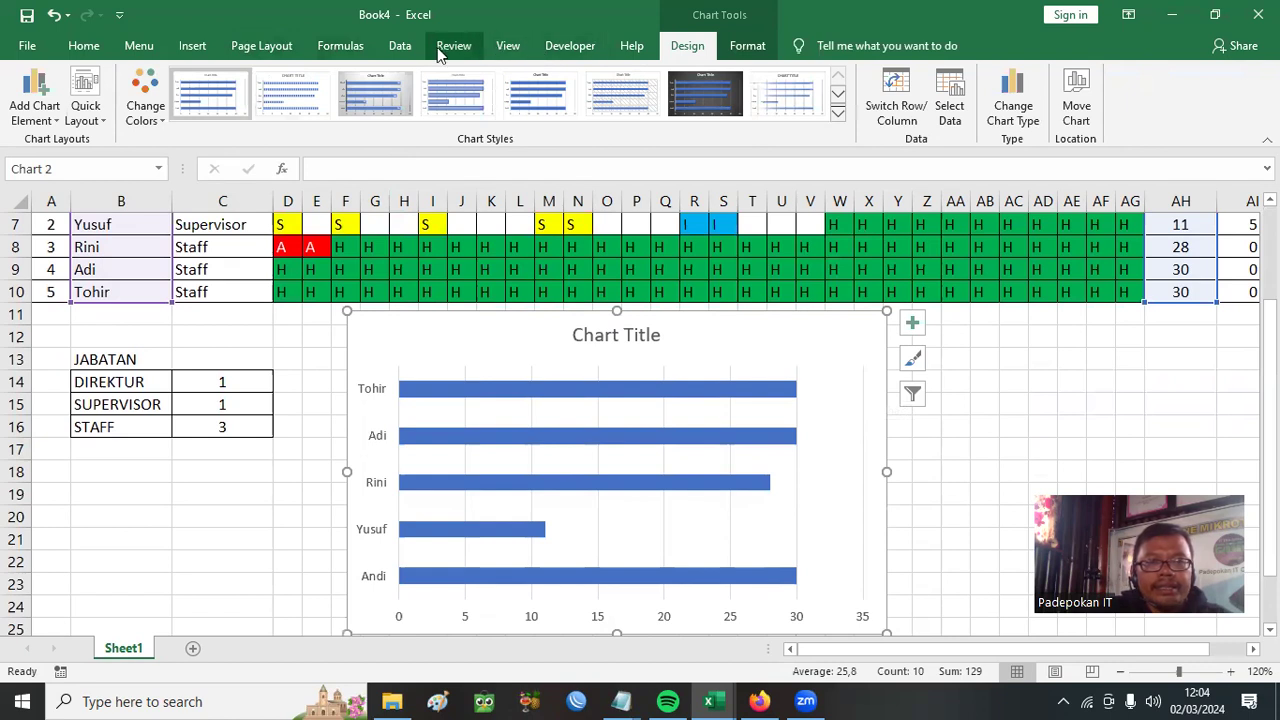
Apply a layout with data labels, delete the legend, and title it 'grafik kehadiran karyawan'
left_click(88, 112)
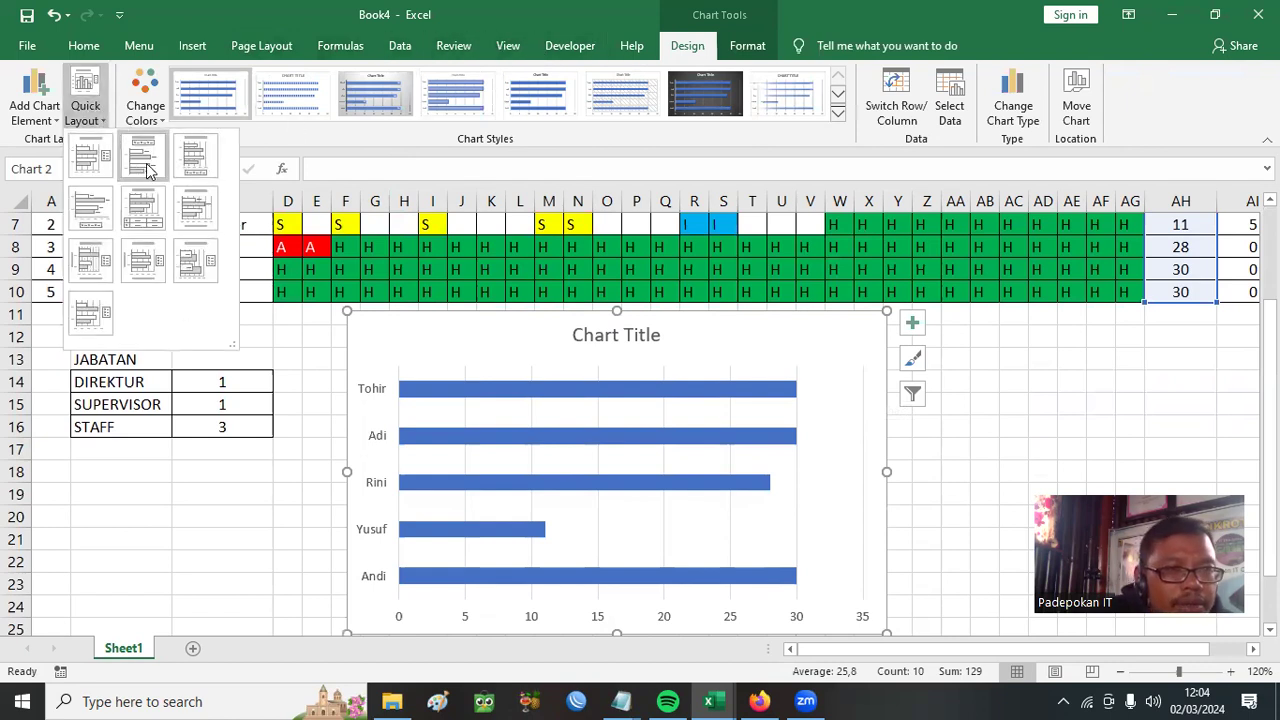
left_click(148, 170)
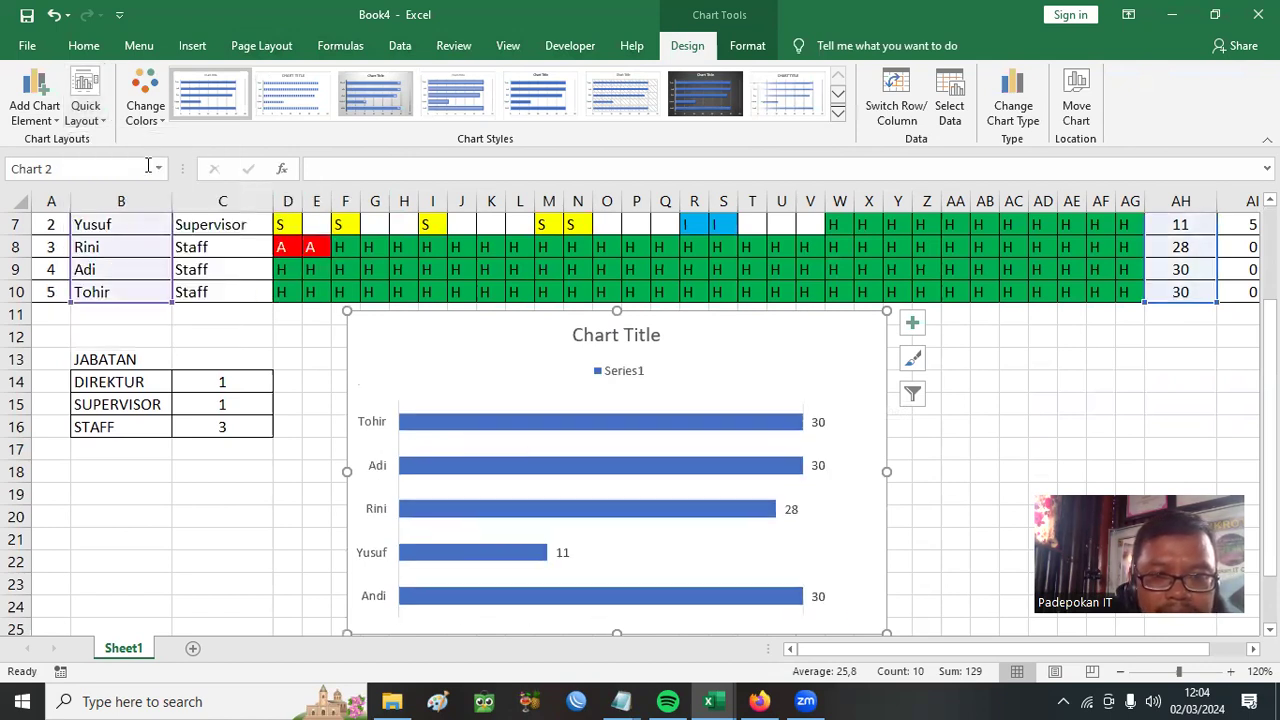
left_click(632, 371)
key("Delete")
left_click(630, 335)
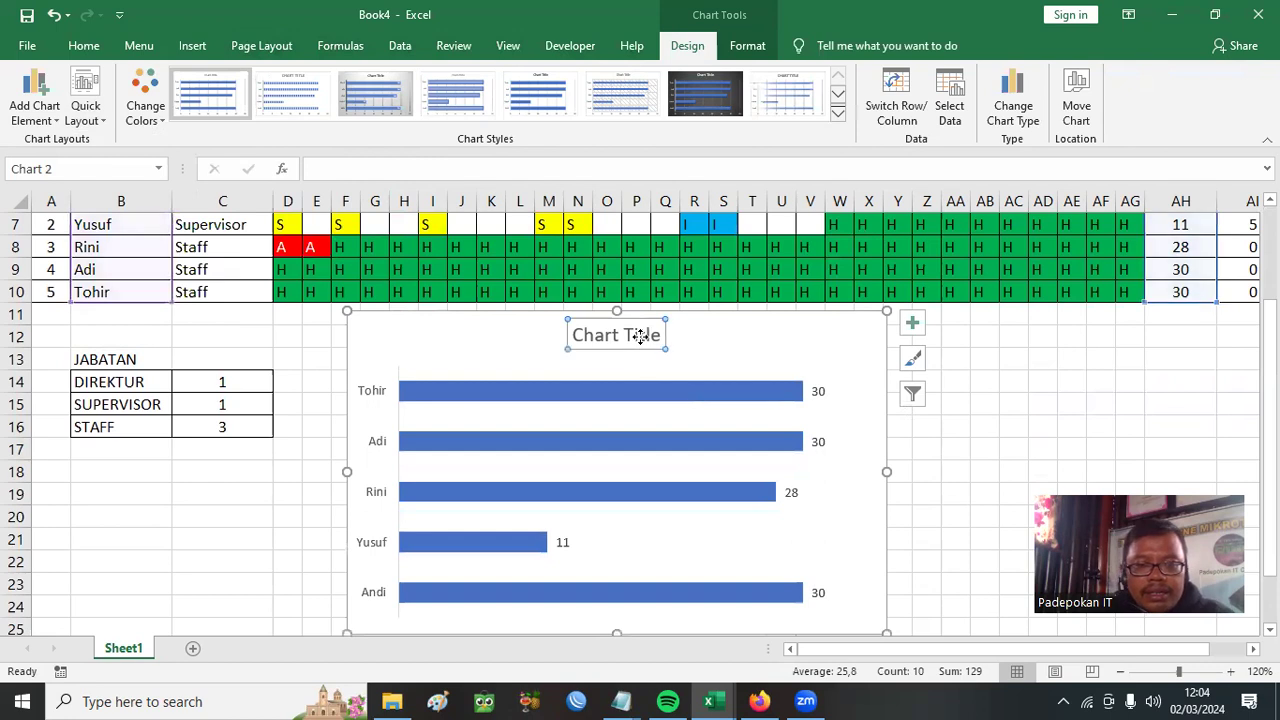
left_click_drag(578, 335, 660, 332)
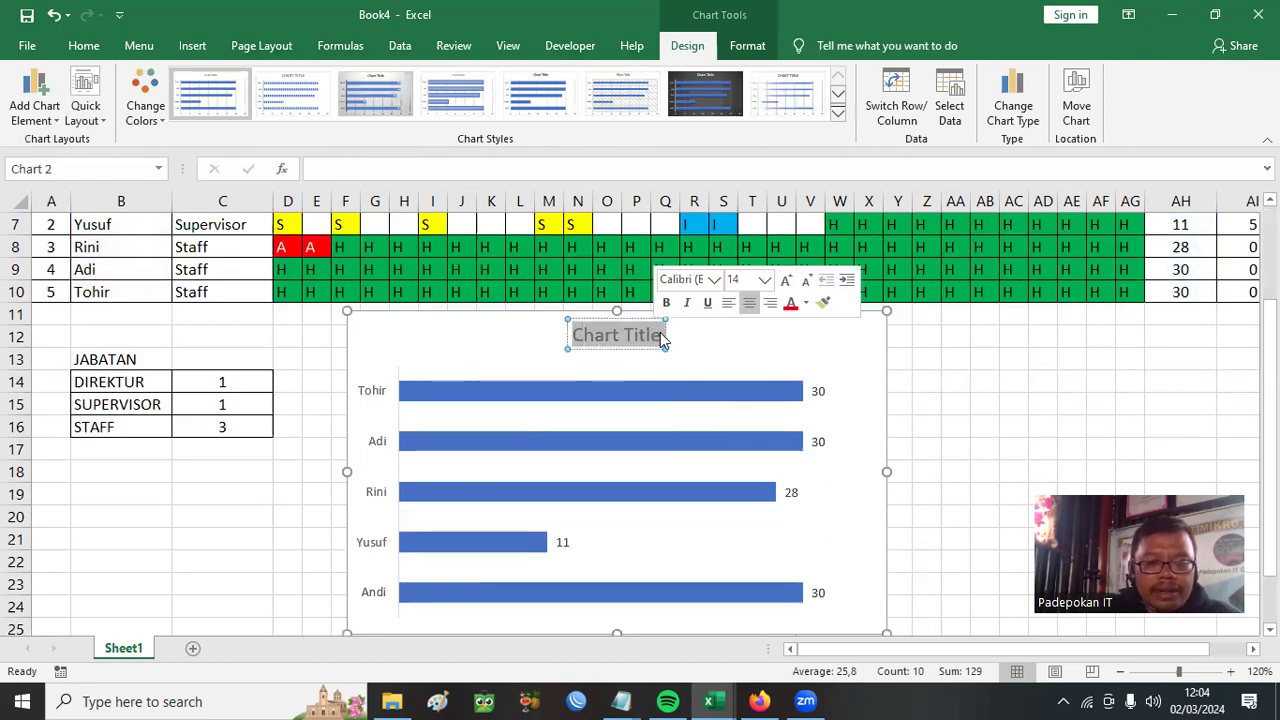
type("graf")
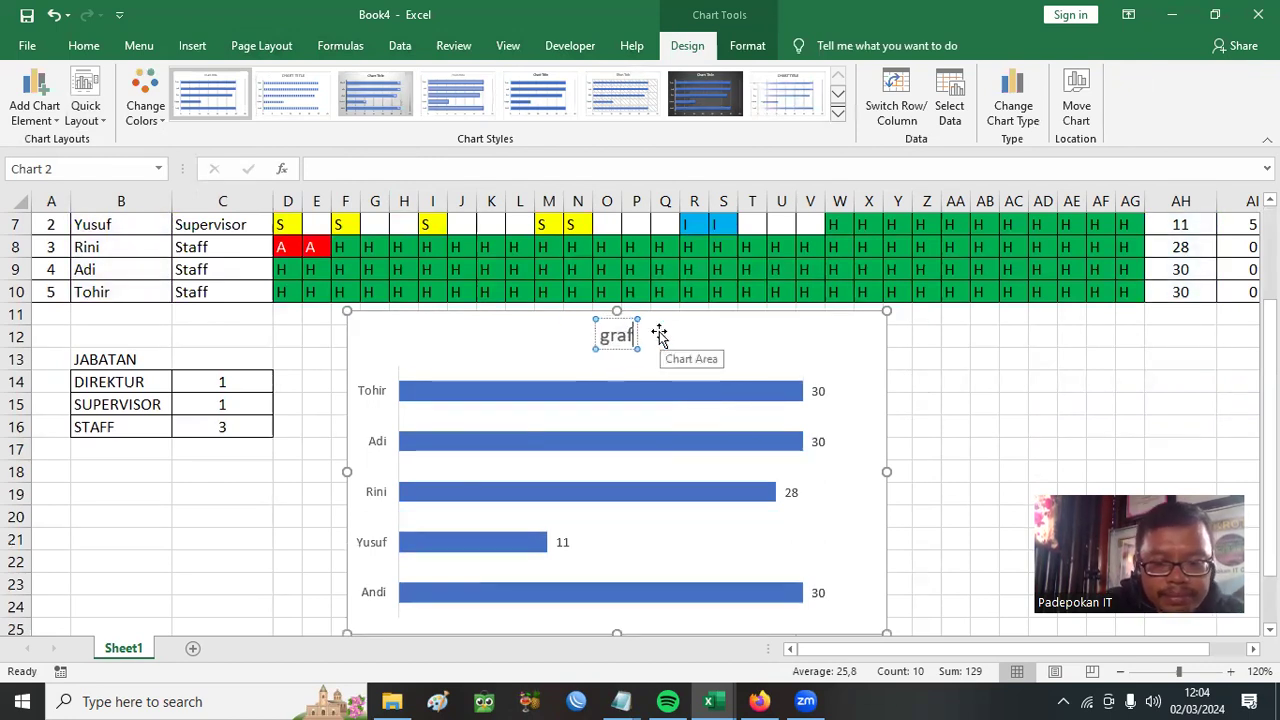
type("ik keh")
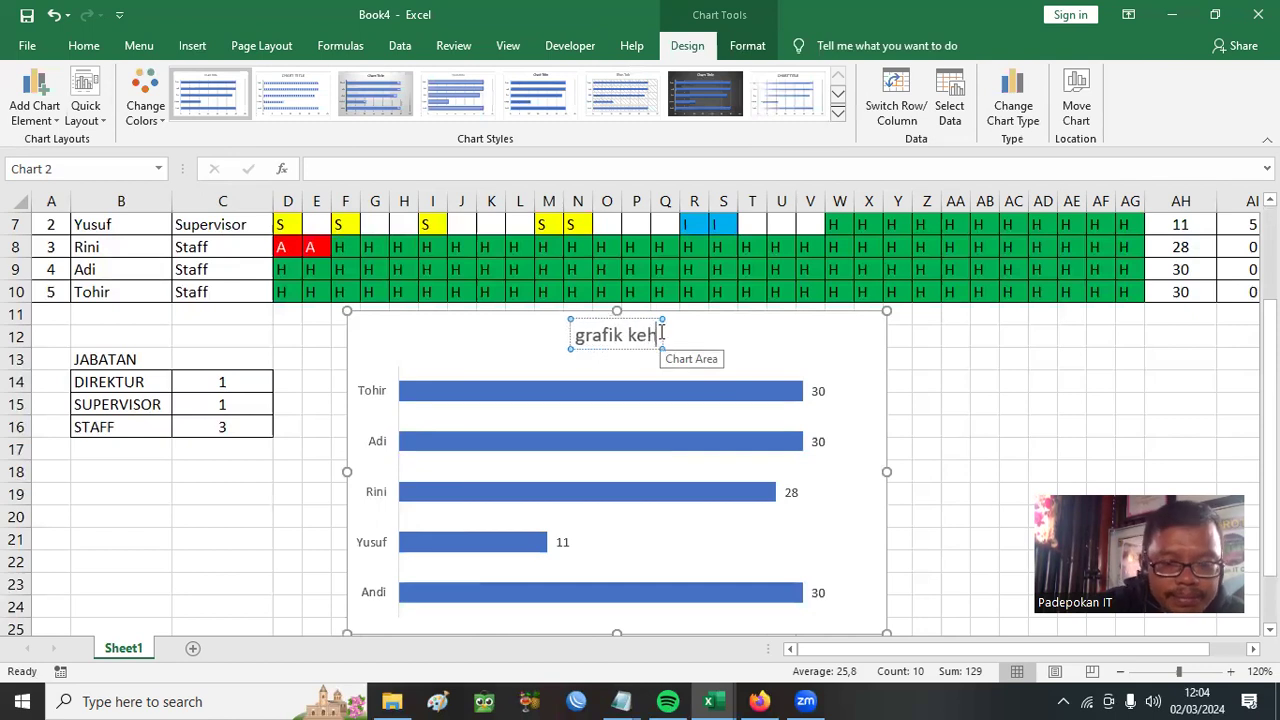
type("adiran kar")
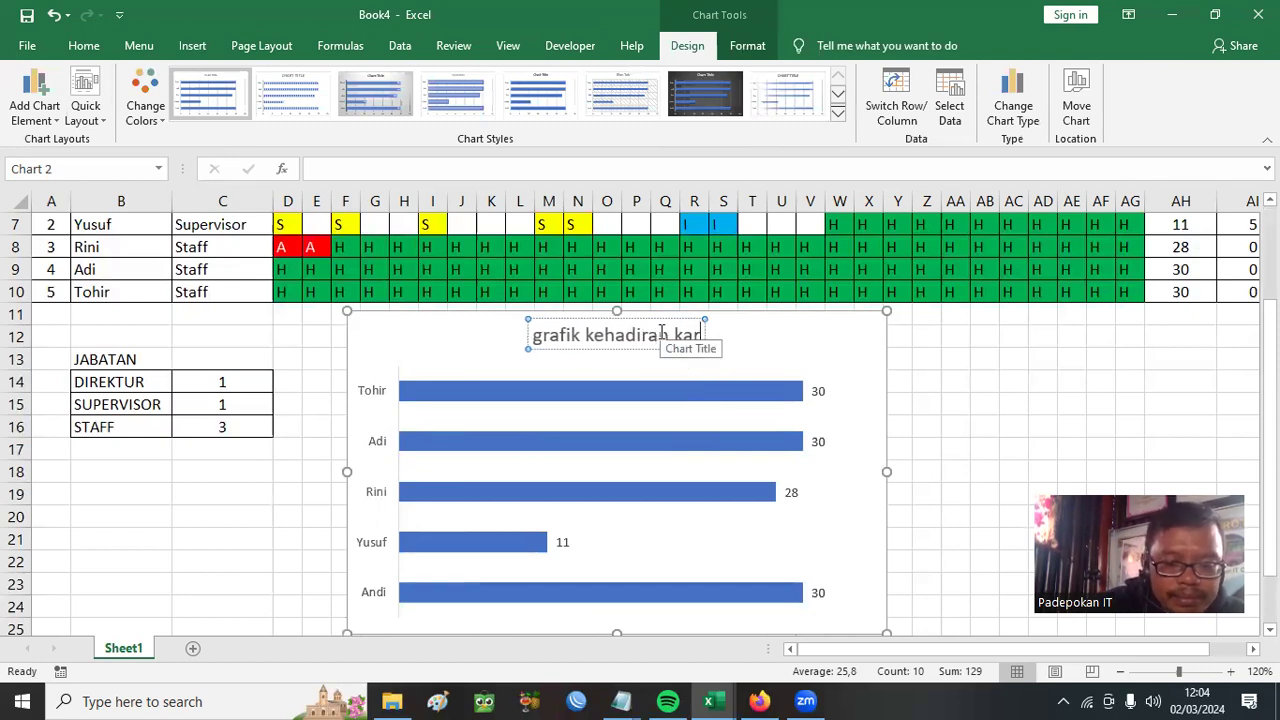
type("yawan")
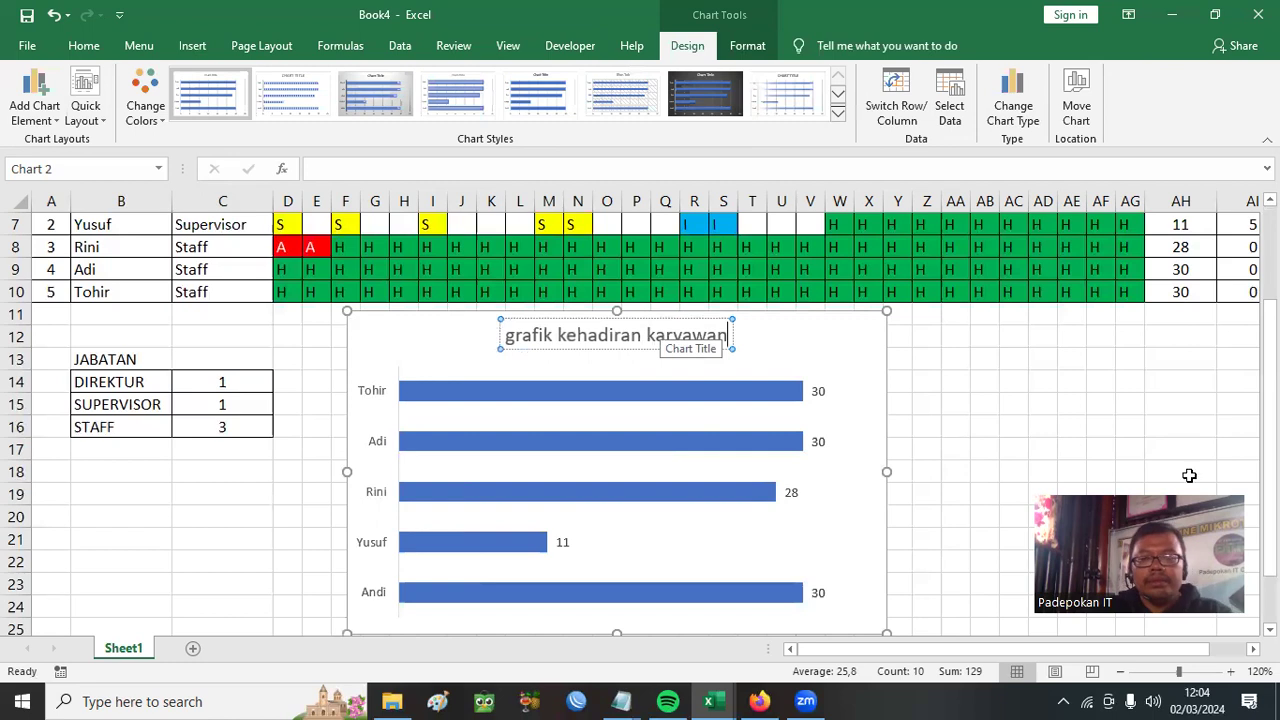
Finish the 'grafik kehadiran karyawan' chart title and nudge the chart slightly right and down
left_click(1041, 397)
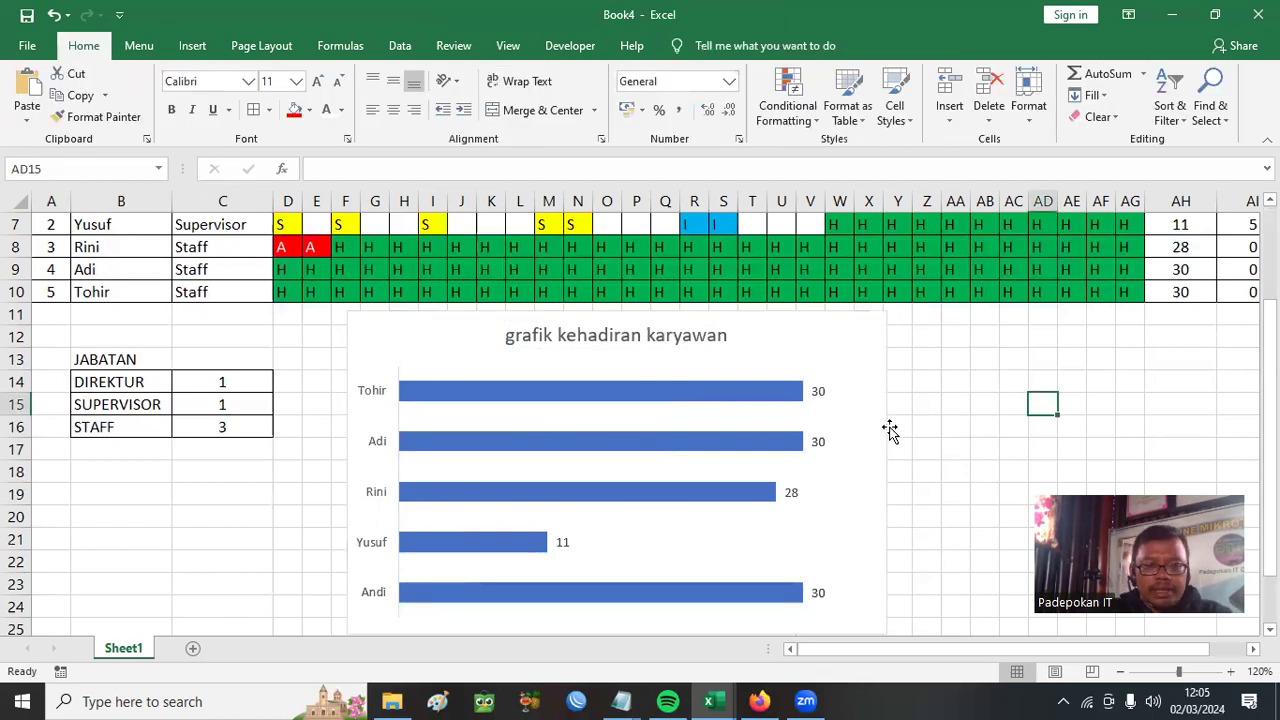
left_click(843, 341)
left_click(1011, 374)
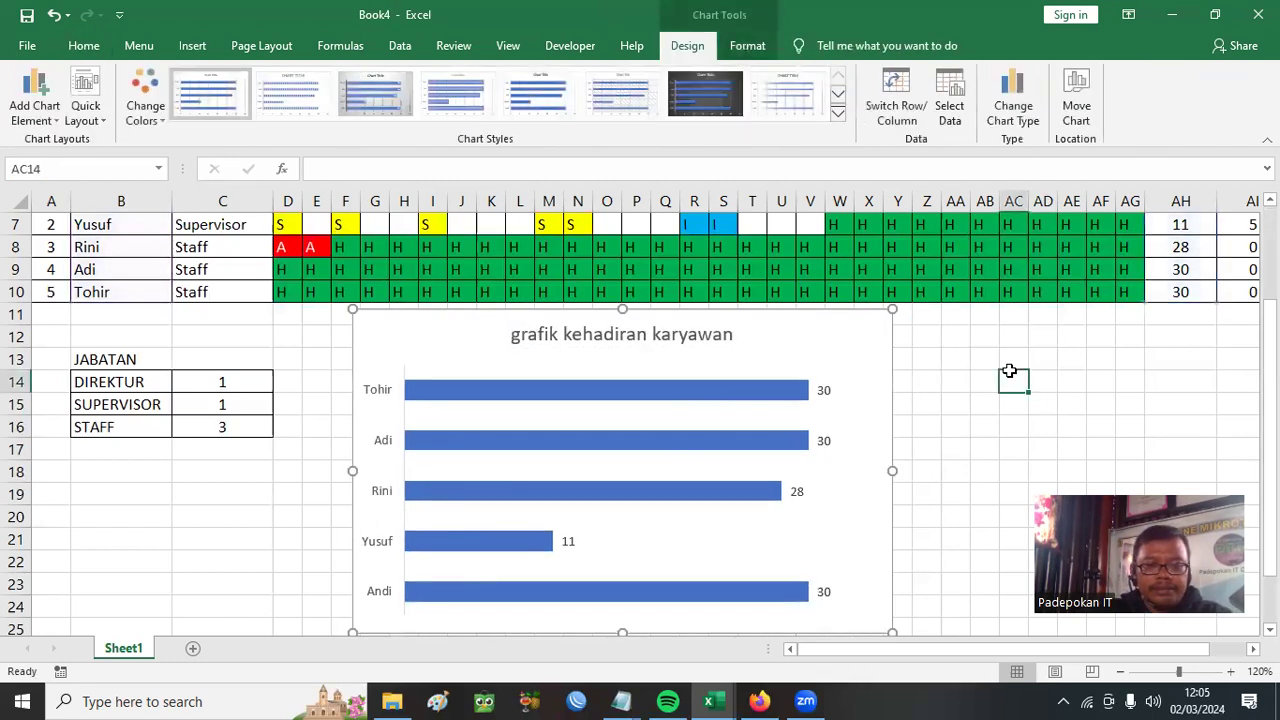
left_click_drag(866, 320, 870, 333)
left_click(1011, 341)
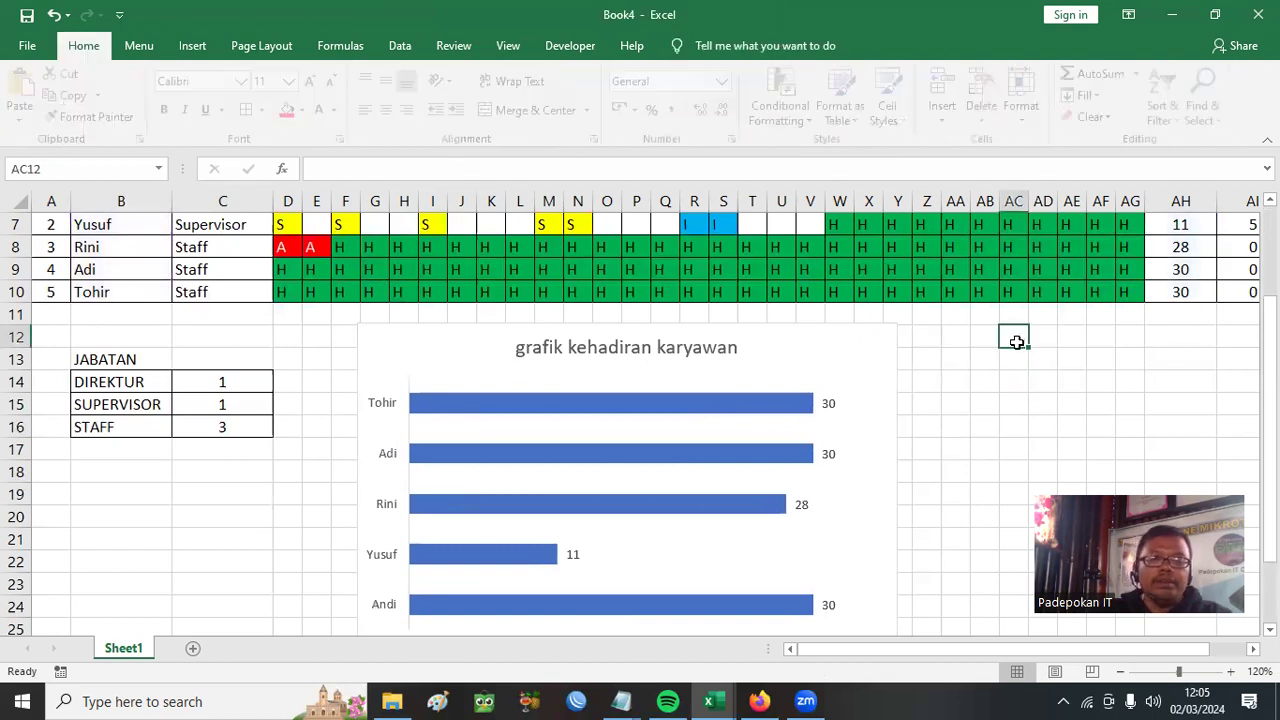
left_click(1078, 380)
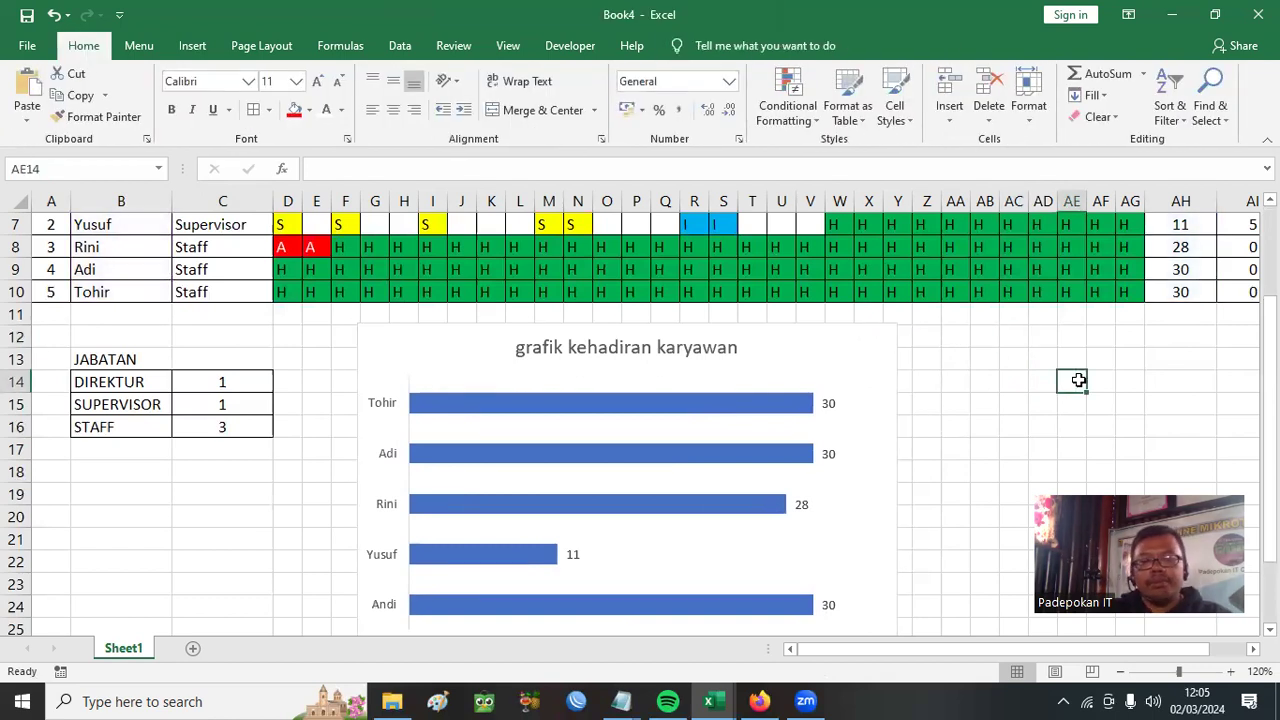
Merge and centre the DATA ABSENSI KARAYAWAN heading across A1:AI1, bold at size 16
scroll(1078, 380, "up", 2)
left_click_drag(45, 224, 1162, 230)
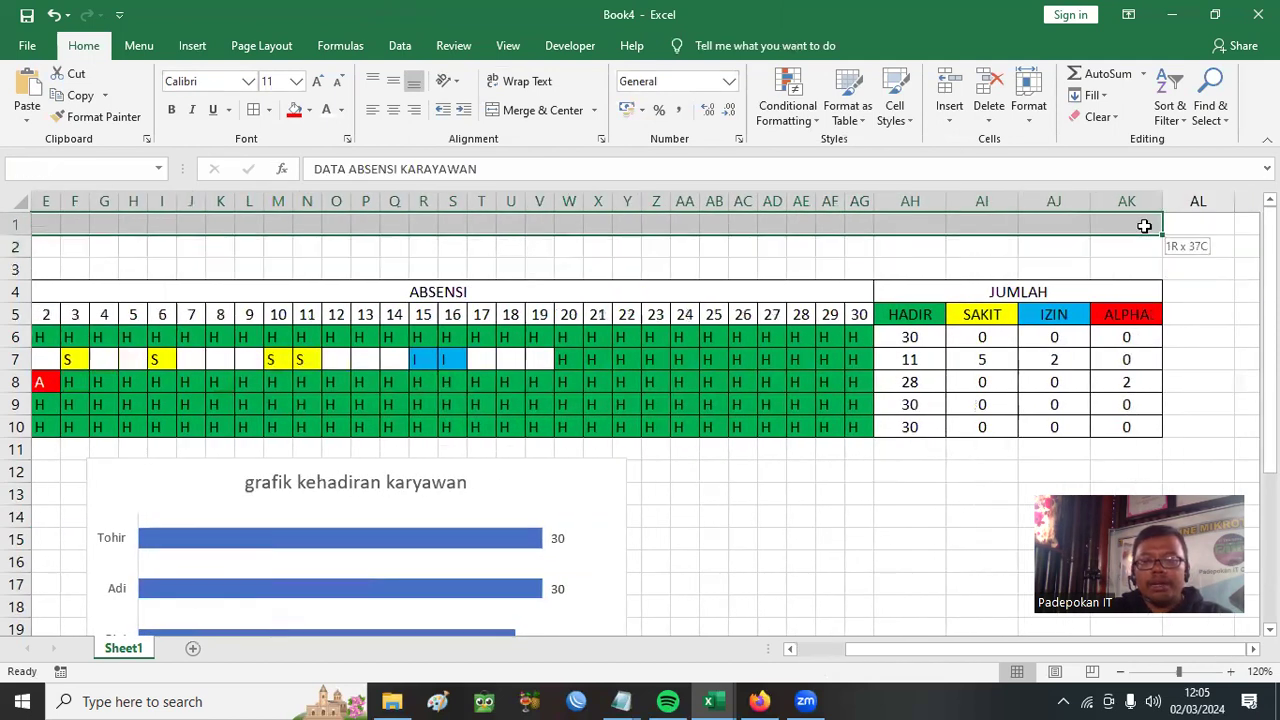
left_click(530, 110)
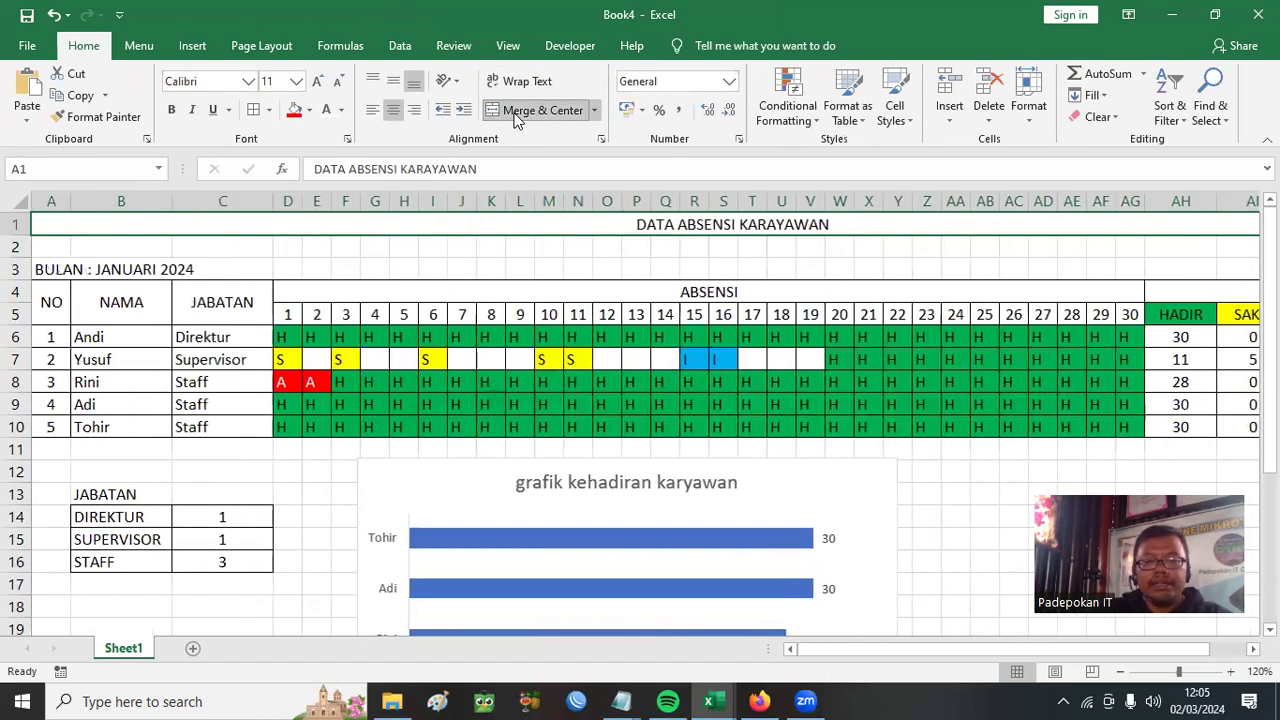
left_click(172, 110)
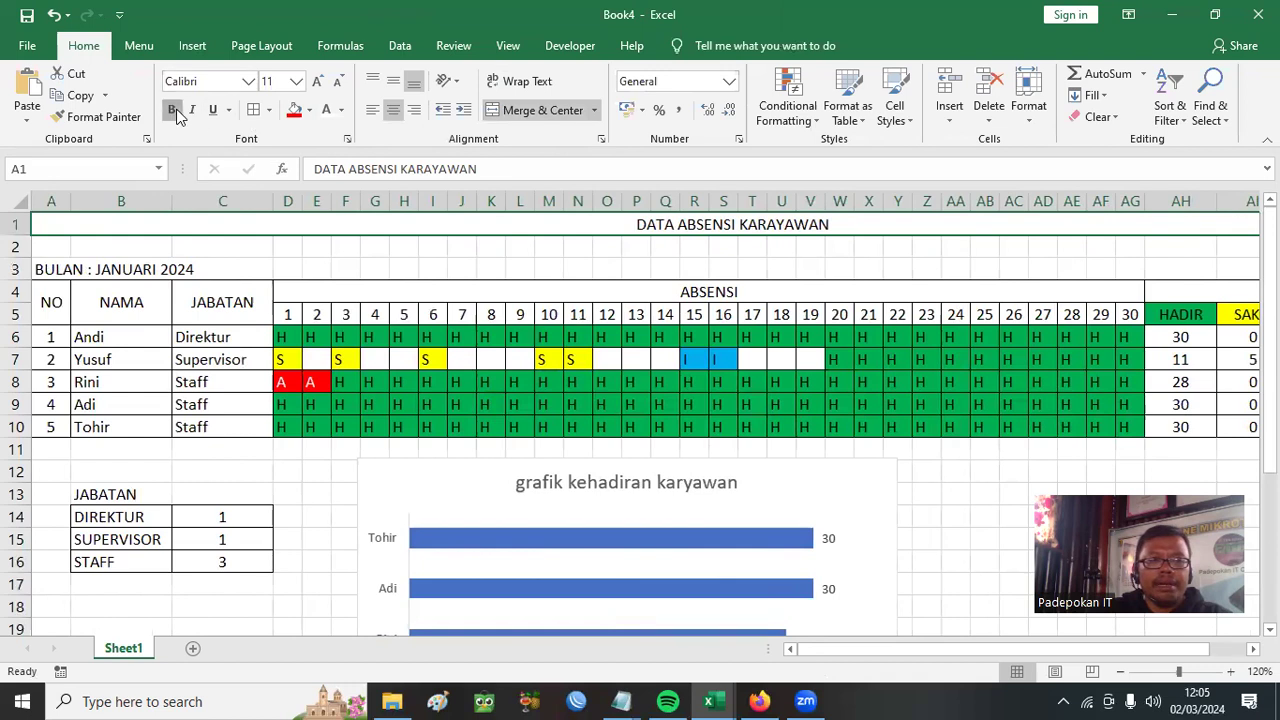
left_click(296, 81)
left_click(269, 209)
left_click(893, 500)
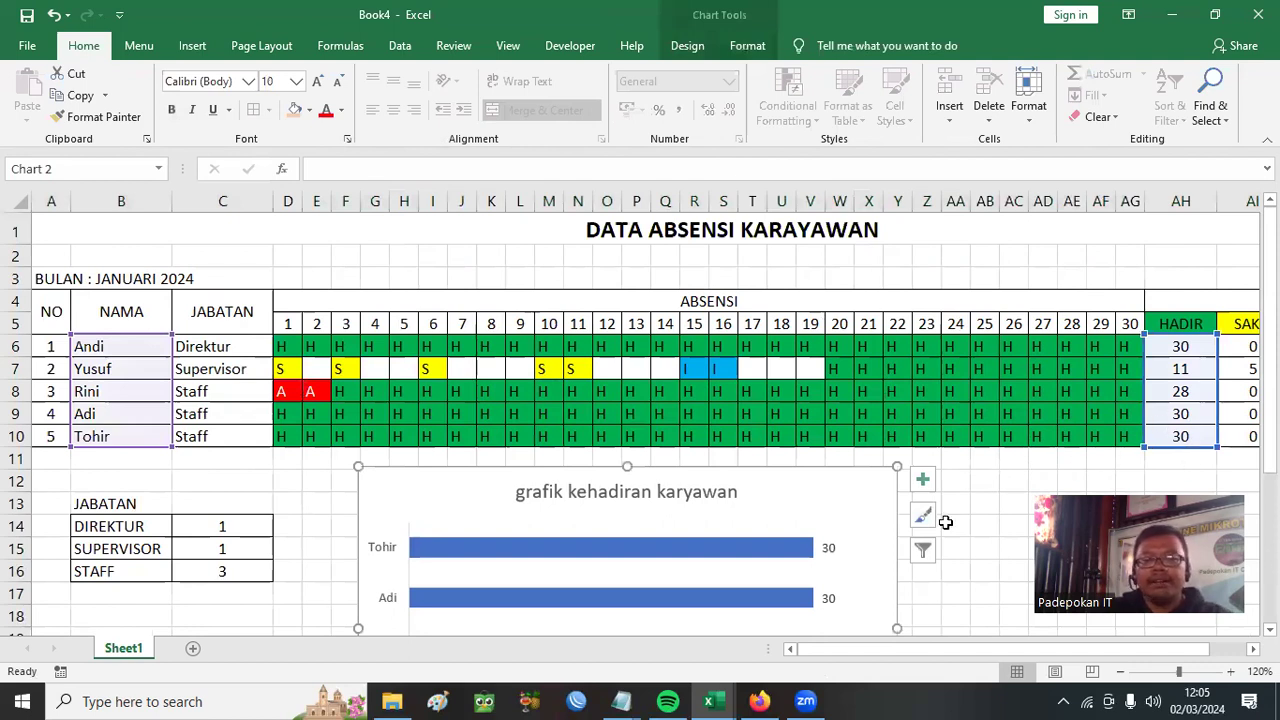
left_click(945, 521)
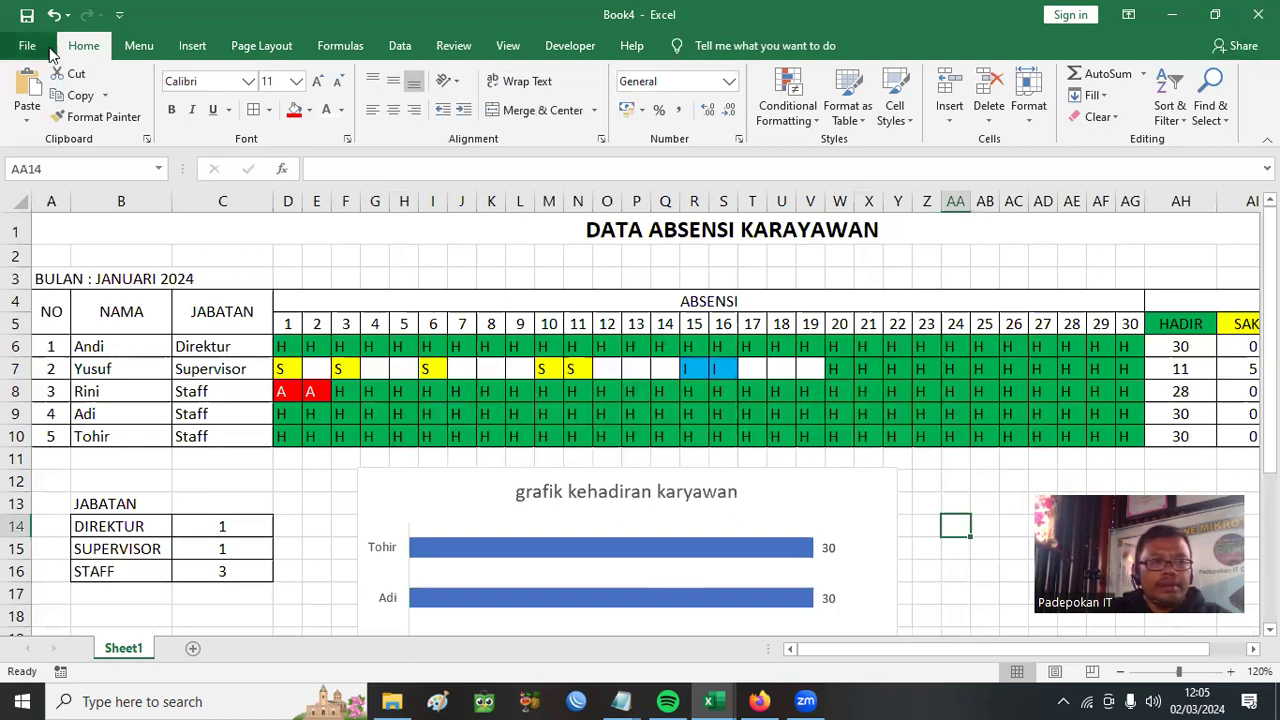
Switch the page orientation to Landscape on the Page Layout tab
left_click(261, 45)
left_click(207, 100)
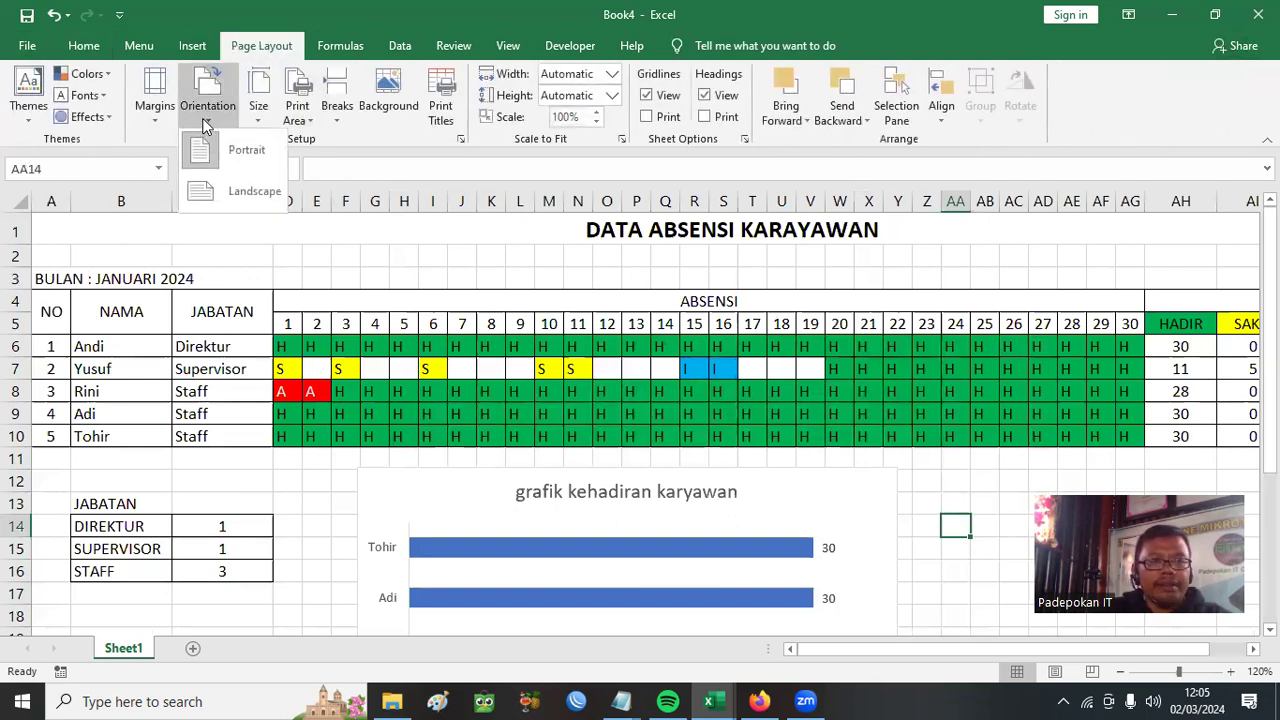
left_click(251, 193)
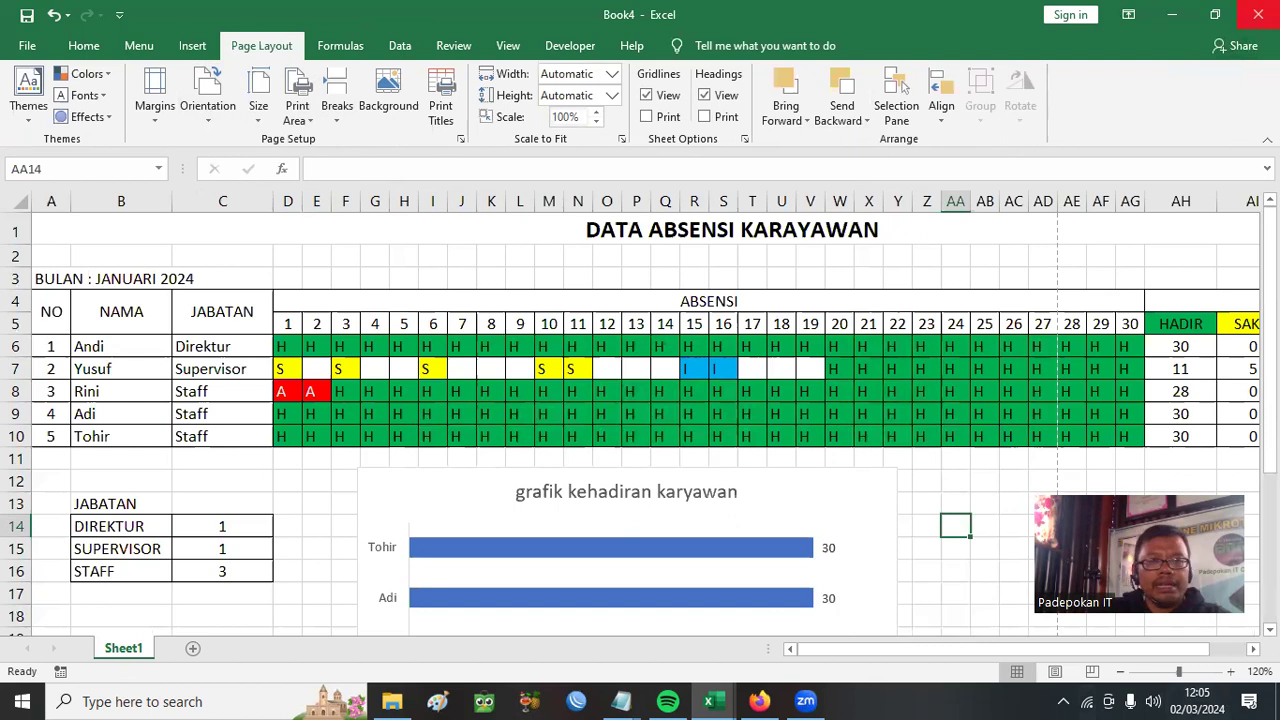
Set print scaling to Fit All Columns on One Page, then return to the worksheet
left_click(27, 45)
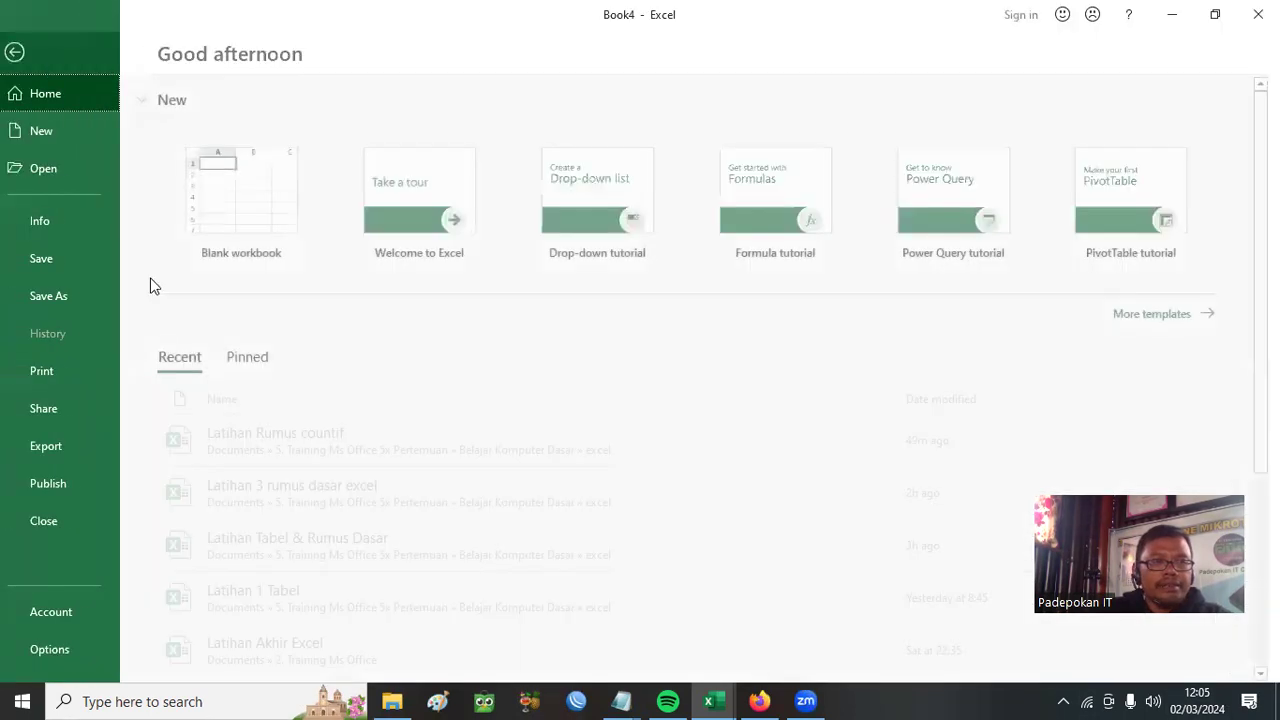
left_click(36, 370)
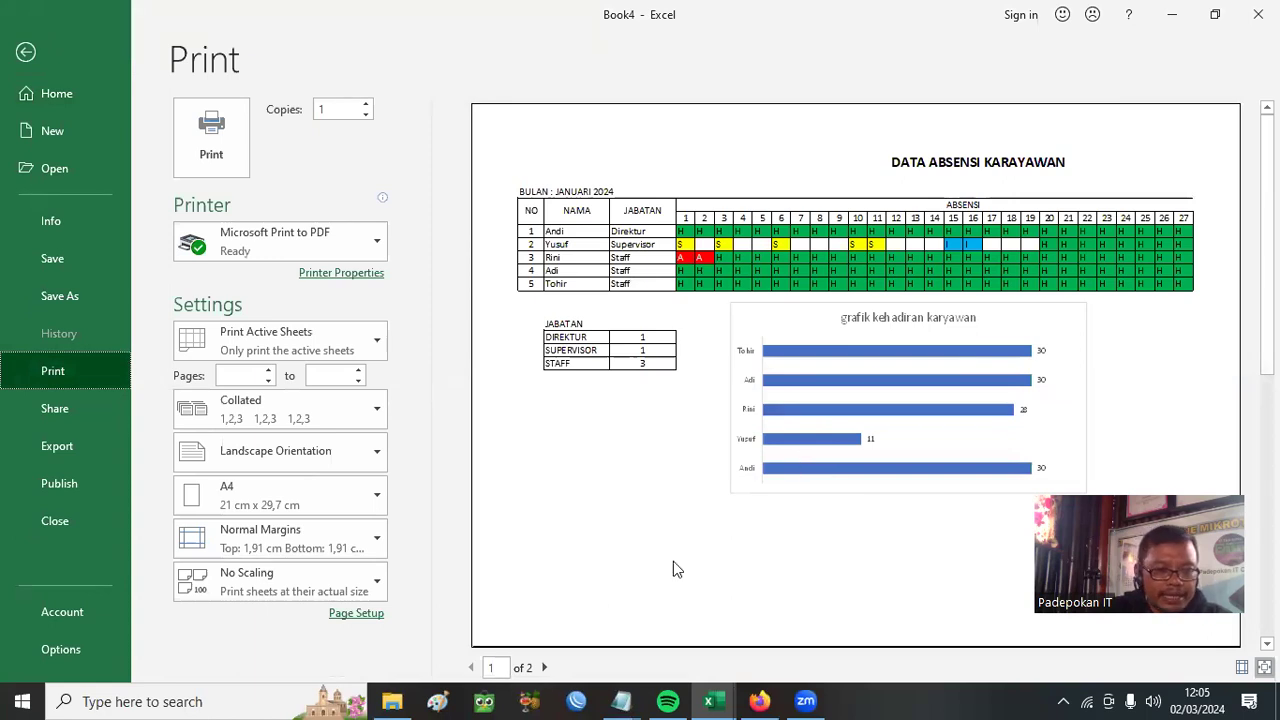
left_click(375, 578)
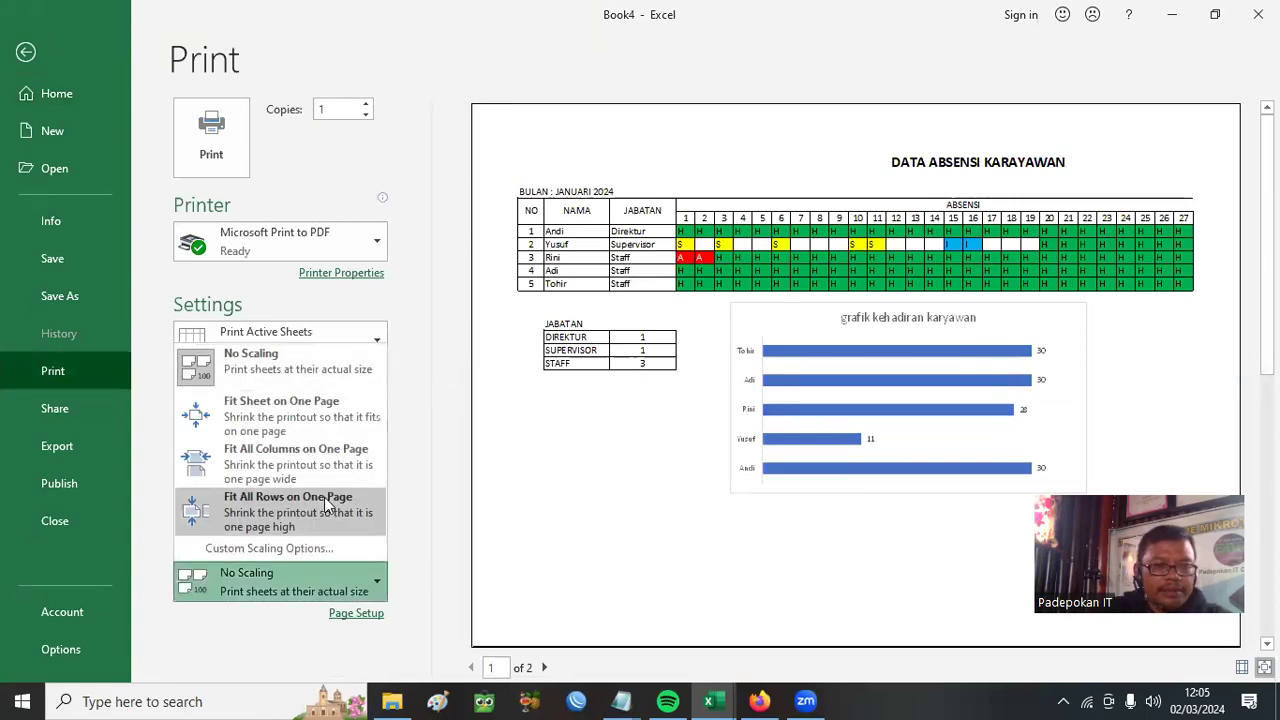
left_click(330, 456)
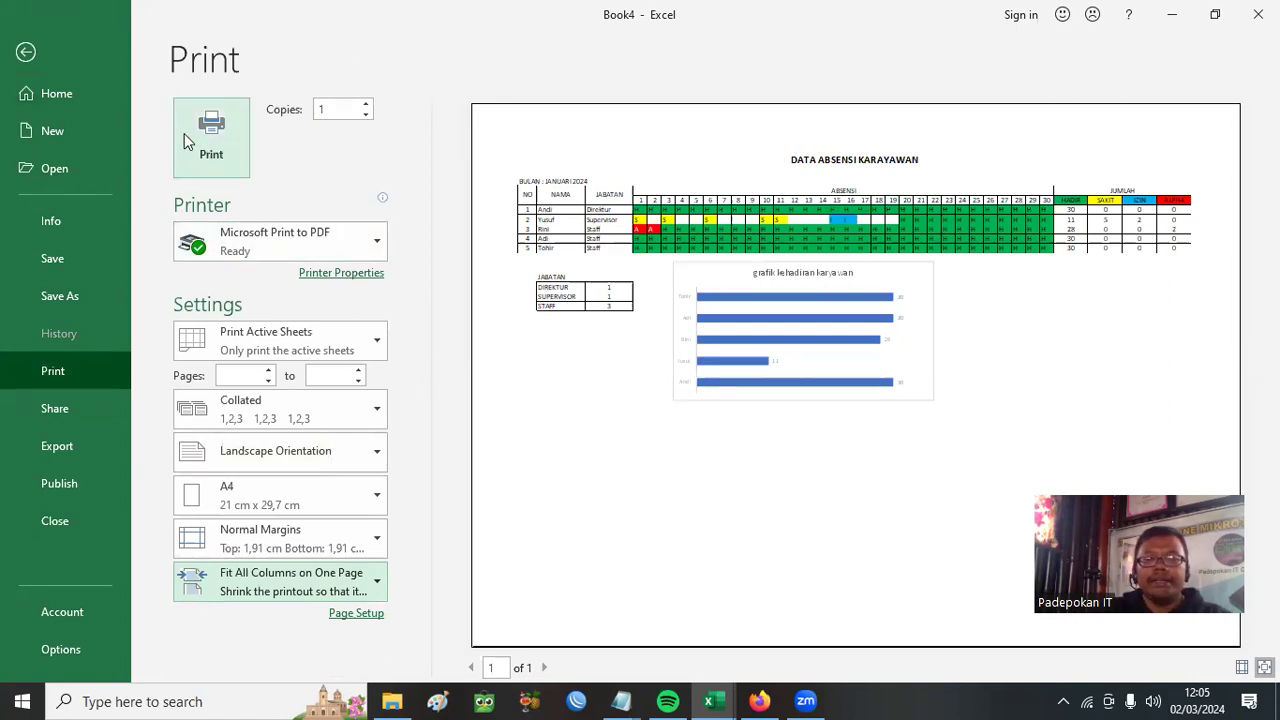
left_click(25, 52)
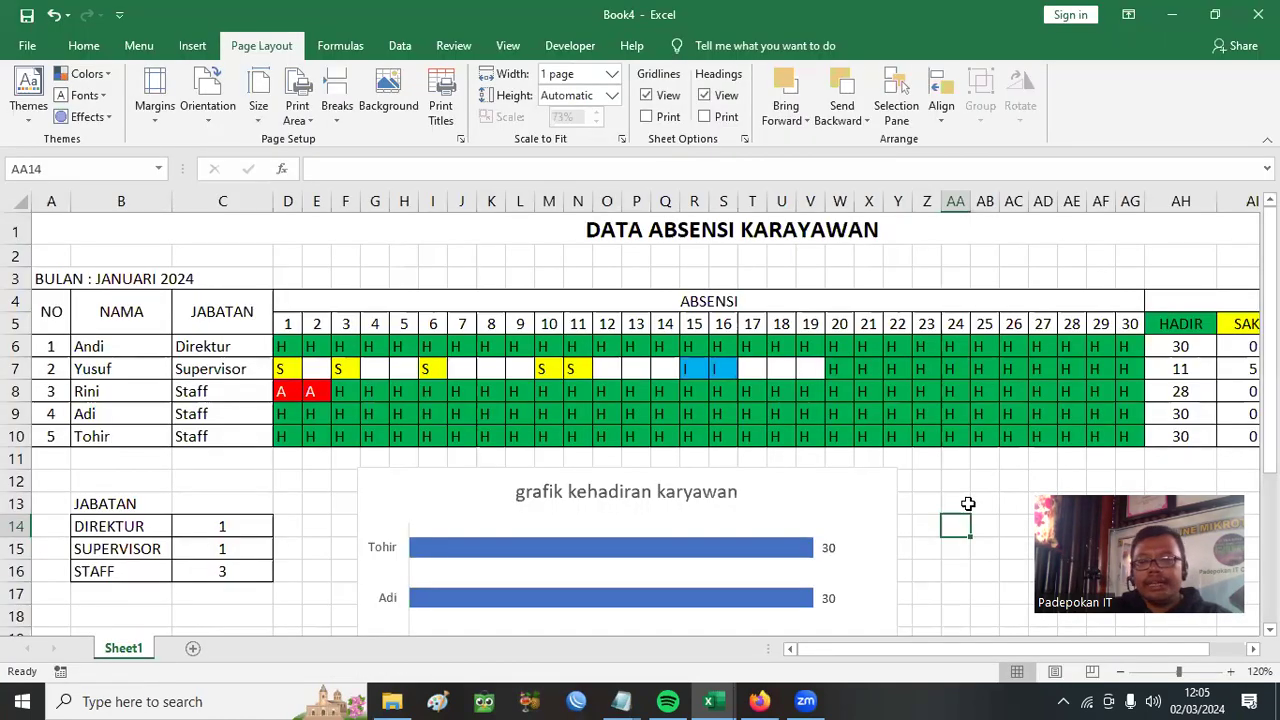